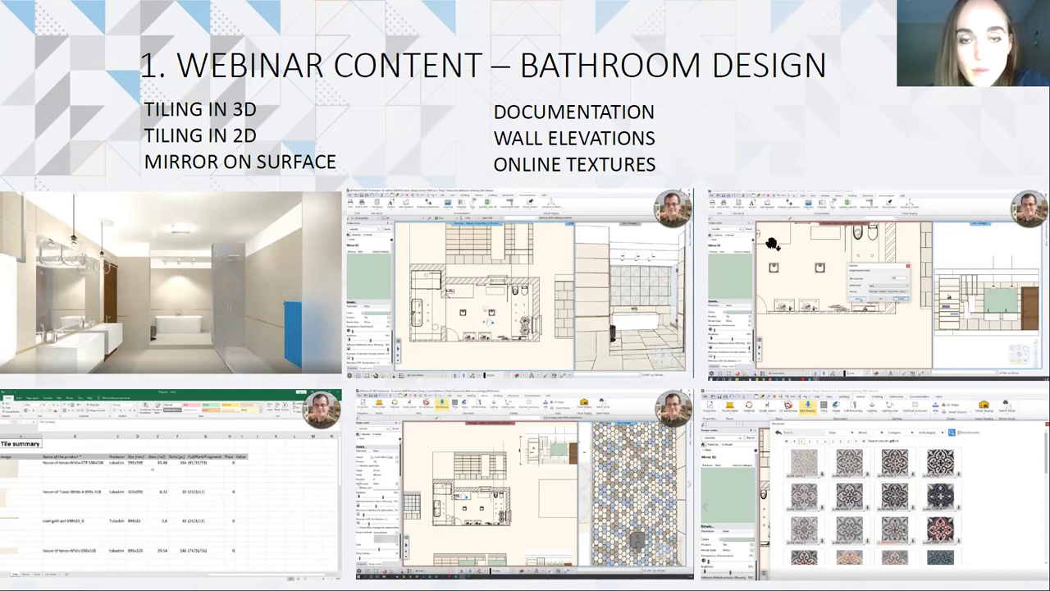
{"action": "left_click", "coordinate": [704, 351]}
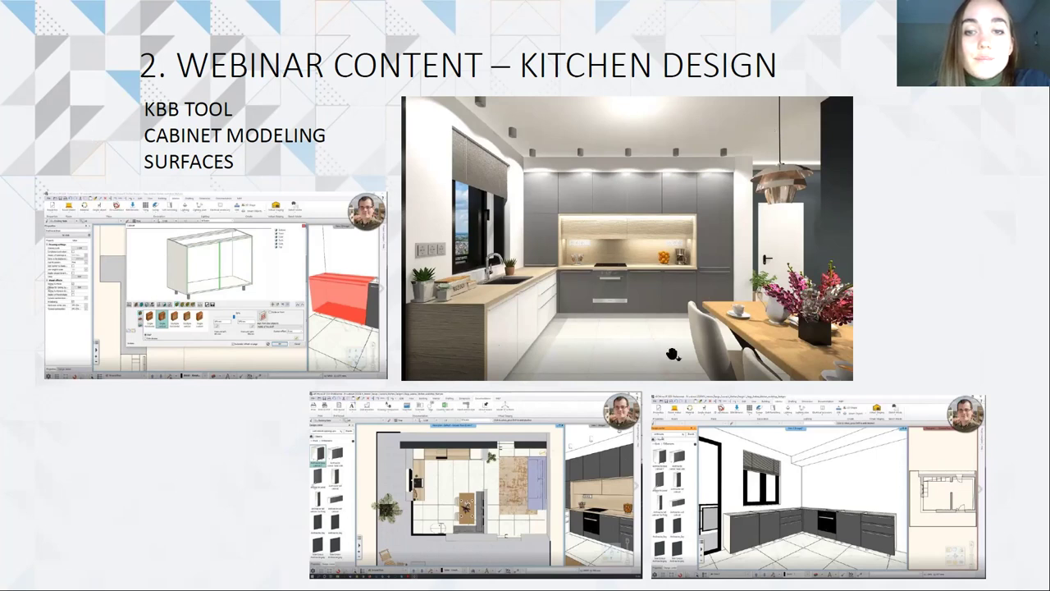
{"action": "key", "text": "Right"}
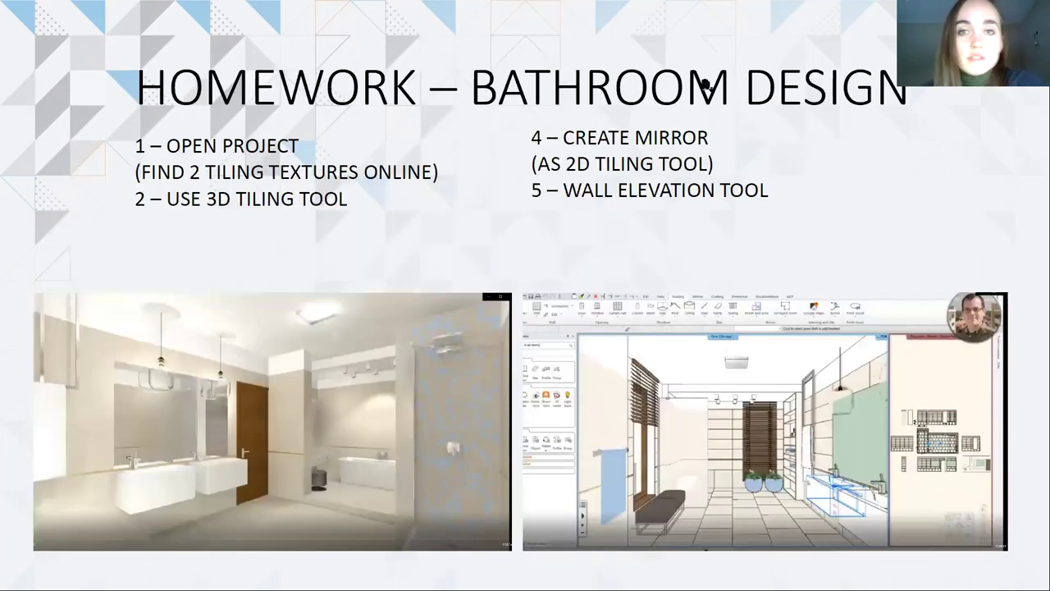
{"action": "key", "text": "Left"}
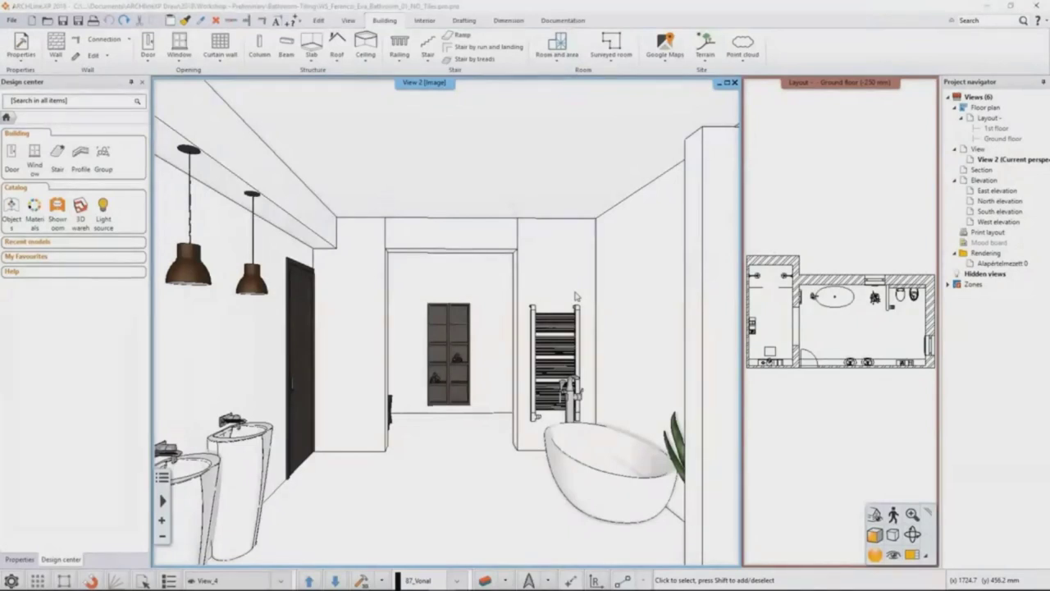
Step: Start tiling the wall sides on all walls and choose the indoor tile material ZBD_42045_A_L
{"action": "right_click", "coordinate": [435, 284]}
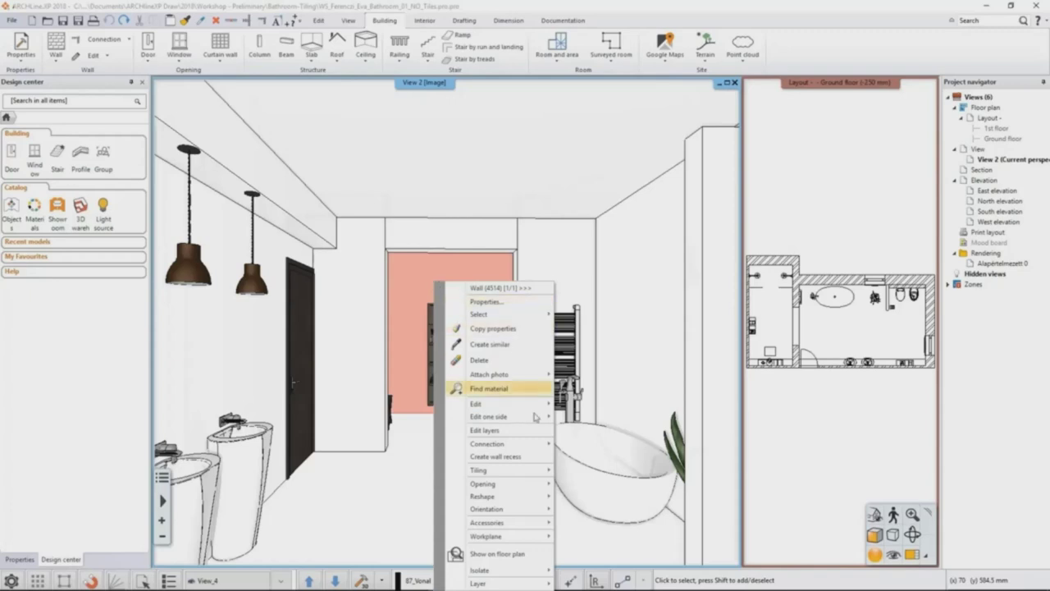
{"action": "mouse_move", "coordinate": [534, 470]}
{"action": "mouse_move", "coordinate": [655, 489]}
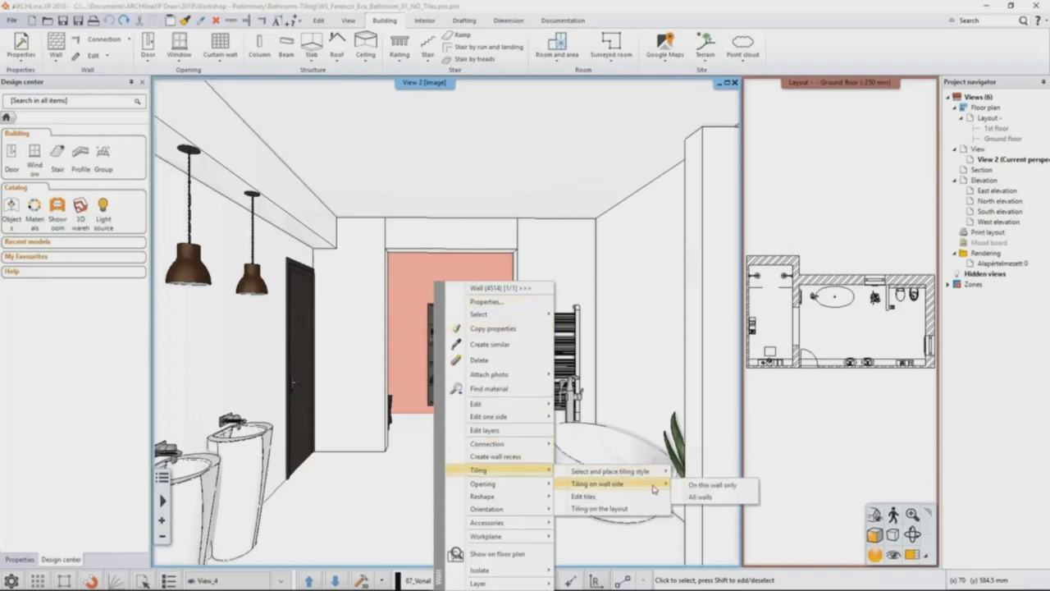
{"action": "left_click", "coordinate": [723, 499]}
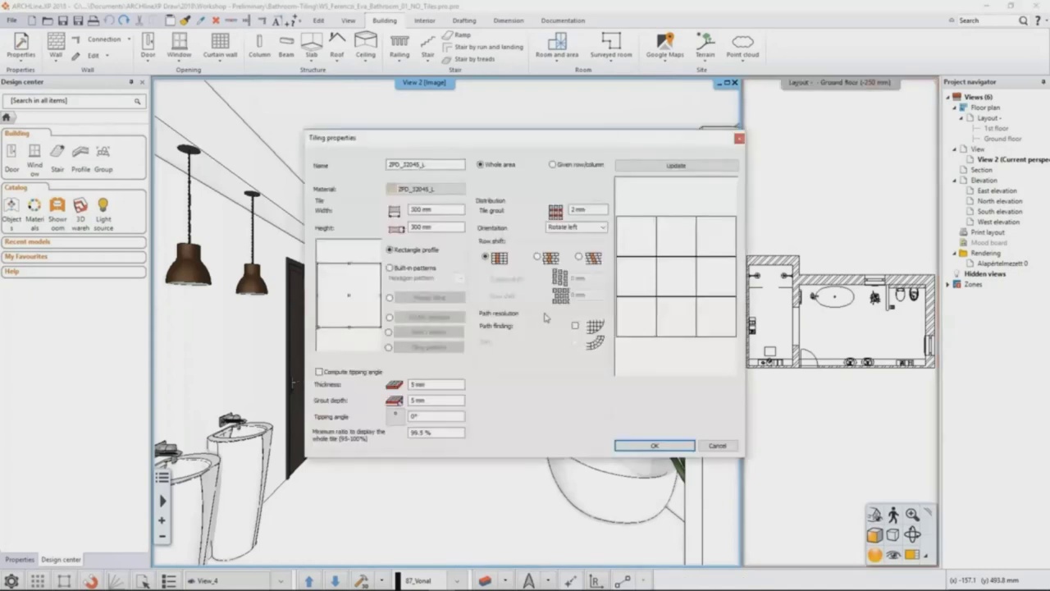
{"action": "left_click", "coordinate": [443, 190]}
{"action": "left_click", "coordinate": [478, 178]}
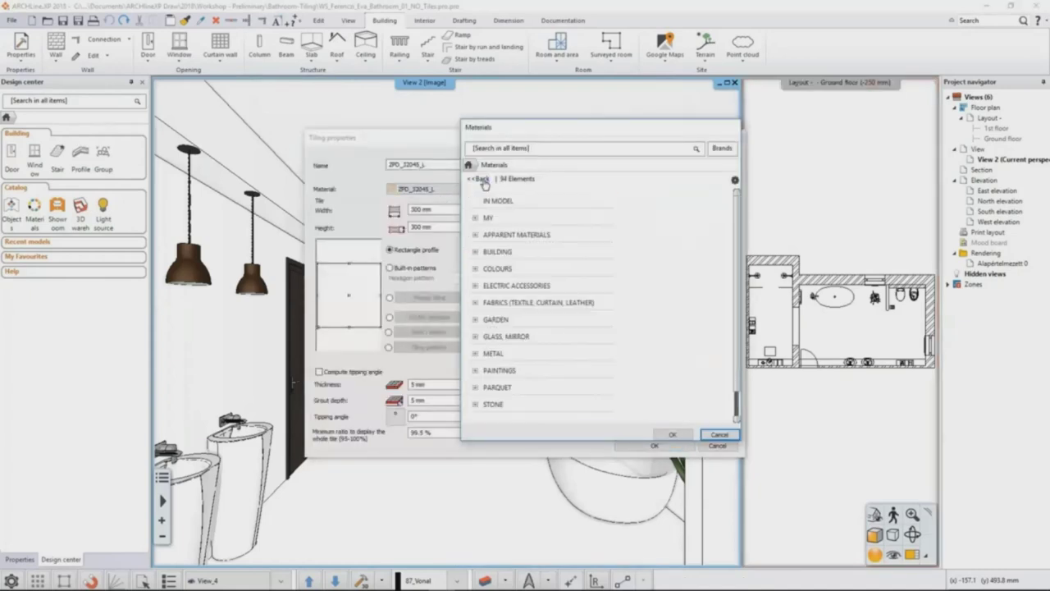
{"action": "scroll", "coordinate": [489, 361], "scroll_direction": "down", "scroll_amount": 3}
{"action": "left_click", "coordinate": [489, 359]}
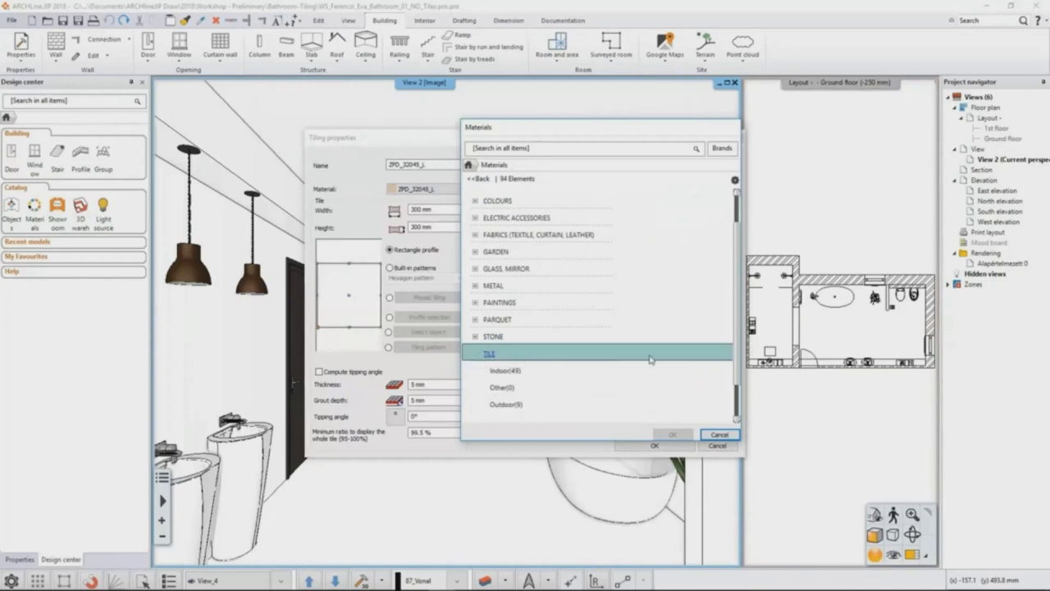
{"action": "left_click", "coordinate": [490, 372]}
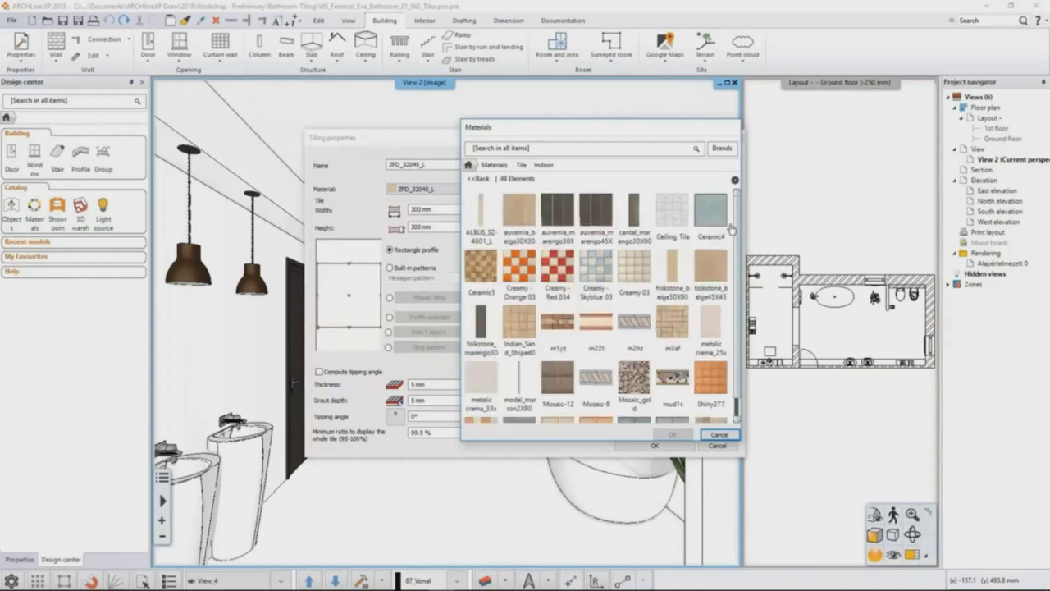
{"action": "scroll", "coordinate": [739, 234], "scroll_direction": "down", "scroll_amount": 1}
{"action": "scroll", "coordinate": [739, 234], "scroll_direction": "down", "scroll_amount": 2}
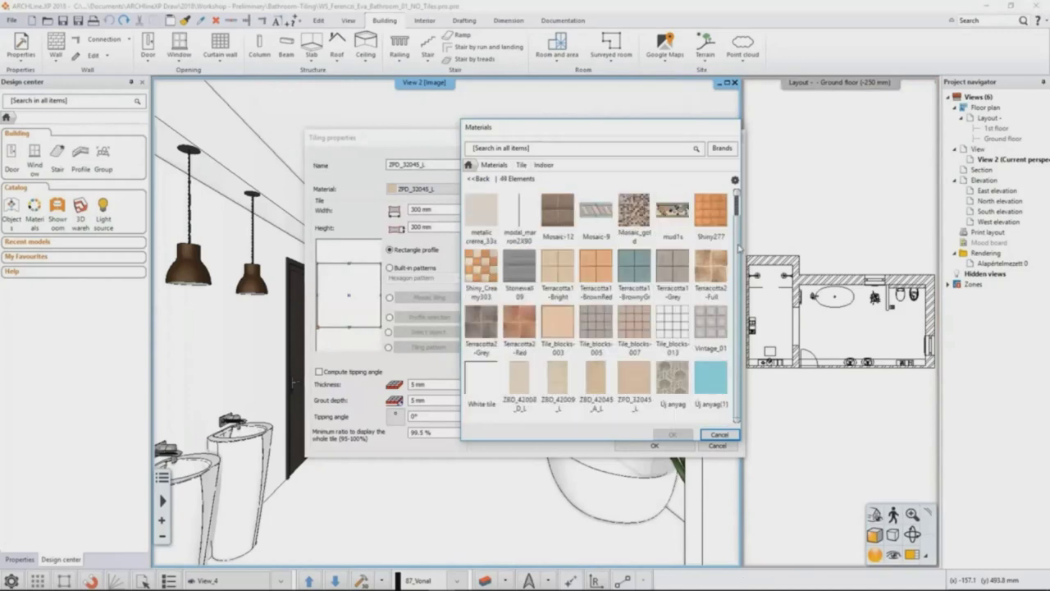
{"action": "left_click", "coordinate": [601, 395]}
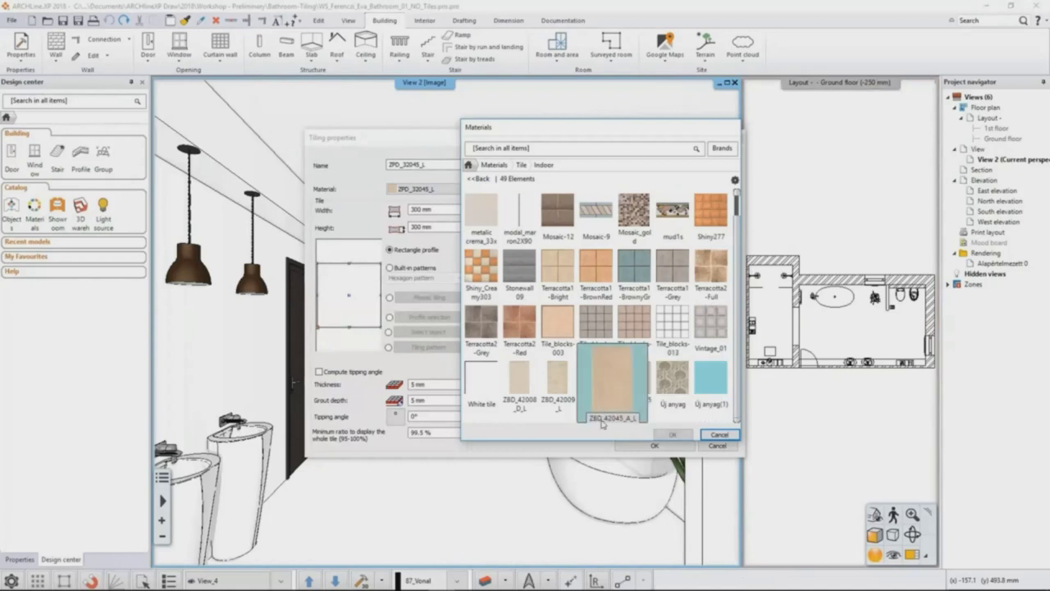
{"action": "left_click", "coordinate": [685, 434]}
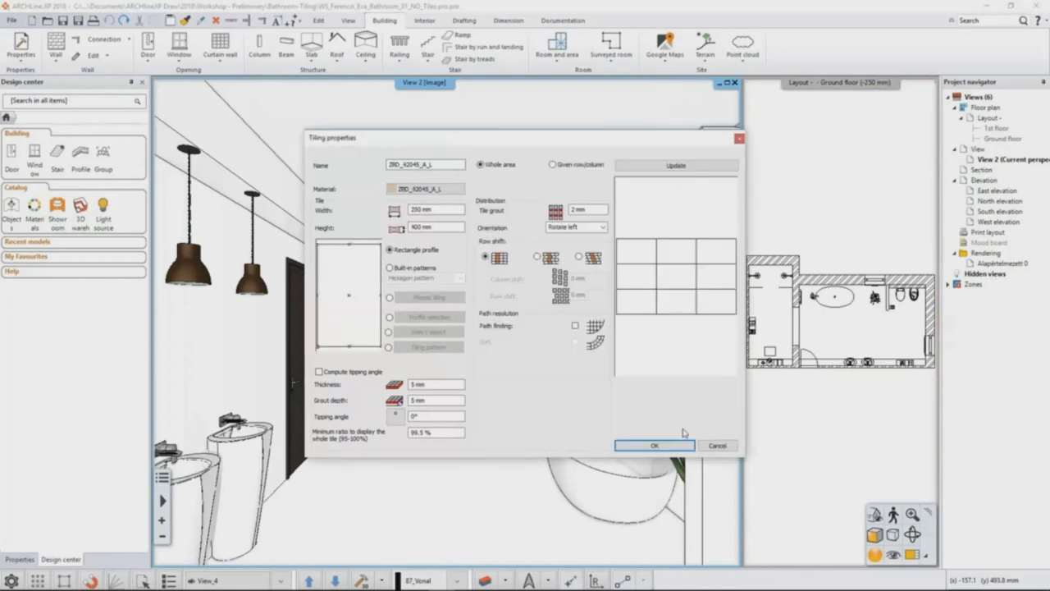
Step: Set the tile orientation to Rotate left and apply the tiling to all walls
{"action": "left_click", "coordinate": [604, 227]}
{"action": "left_click", "coordinate": [568, 247]}
{"action": "left_click", "coordinate": [645, 445]}
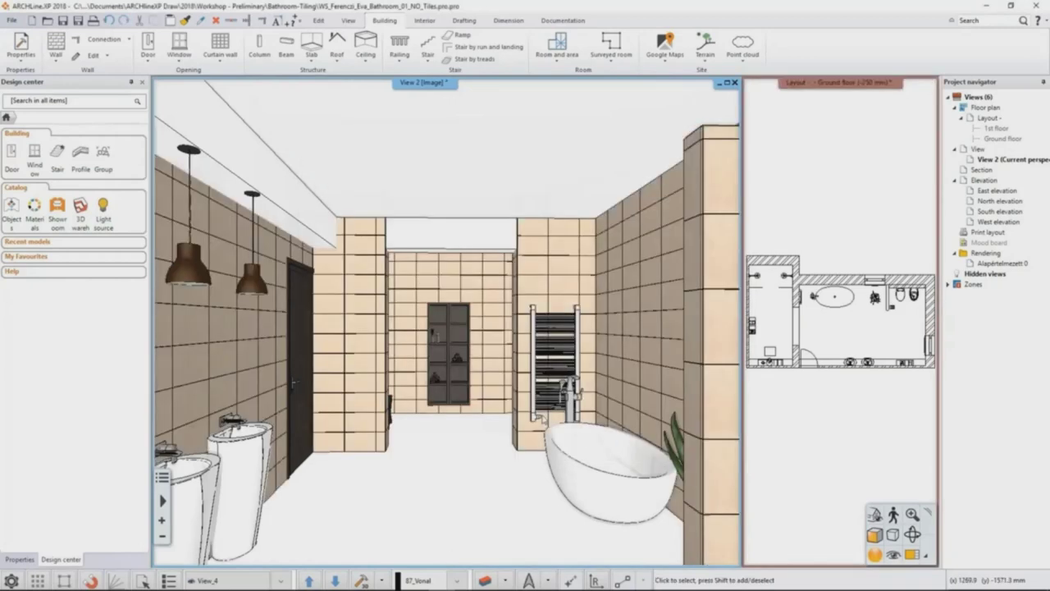
Step: Start full-area tiling on the floor slab and choose the indoor tile material ZPD_32045_L
{"action": "right_click", "coordinate": [451, 435]}
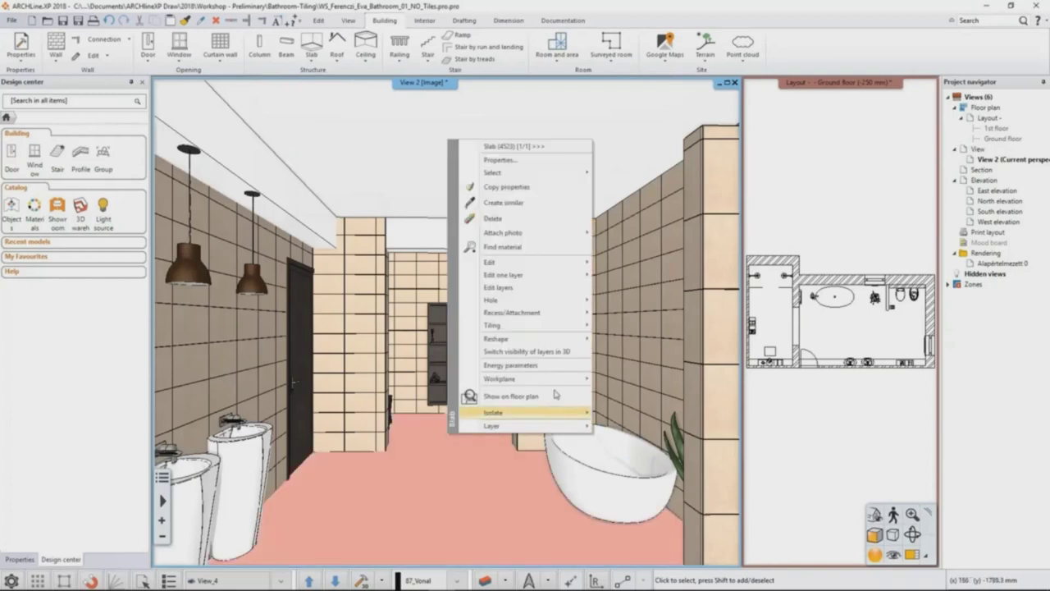
{"action": "mouse_move", "coordinate": [566, 329]}
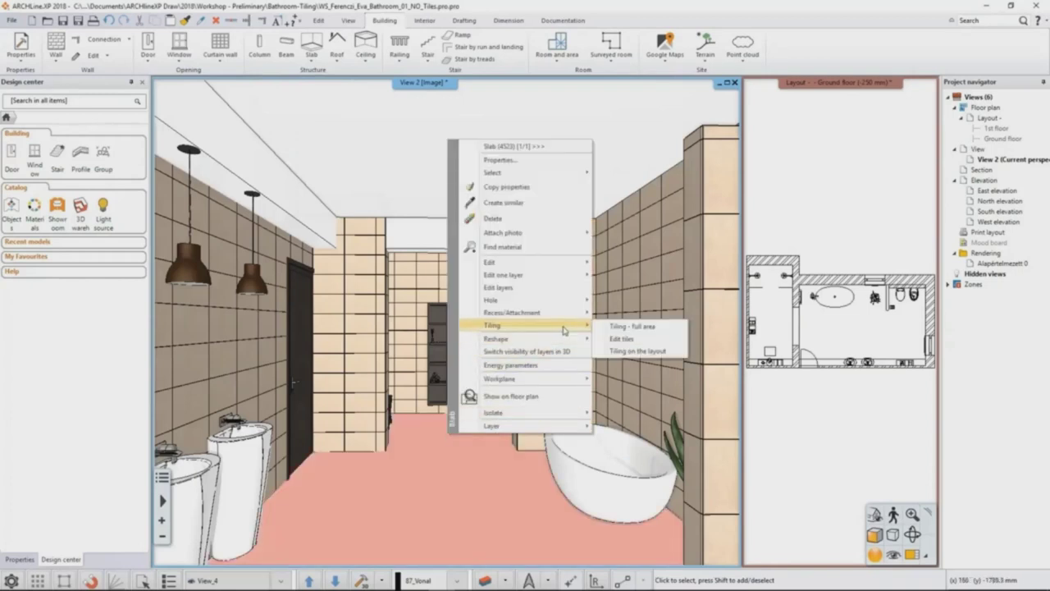
{"action": "left_click", "coordinate": [663, 329]}
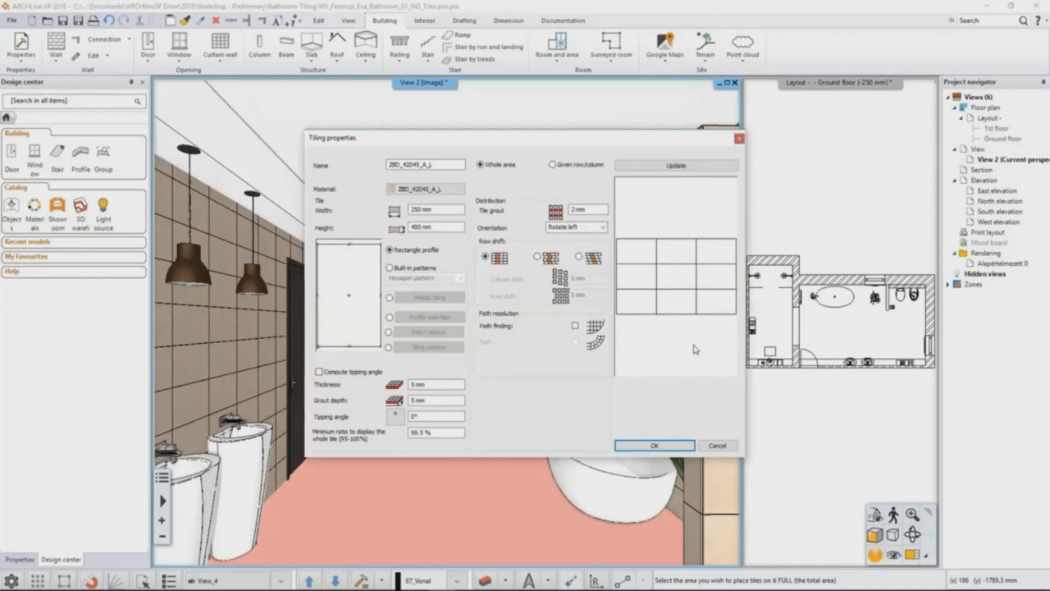
{"action": "left_click", "coordinate": [425, 189]}
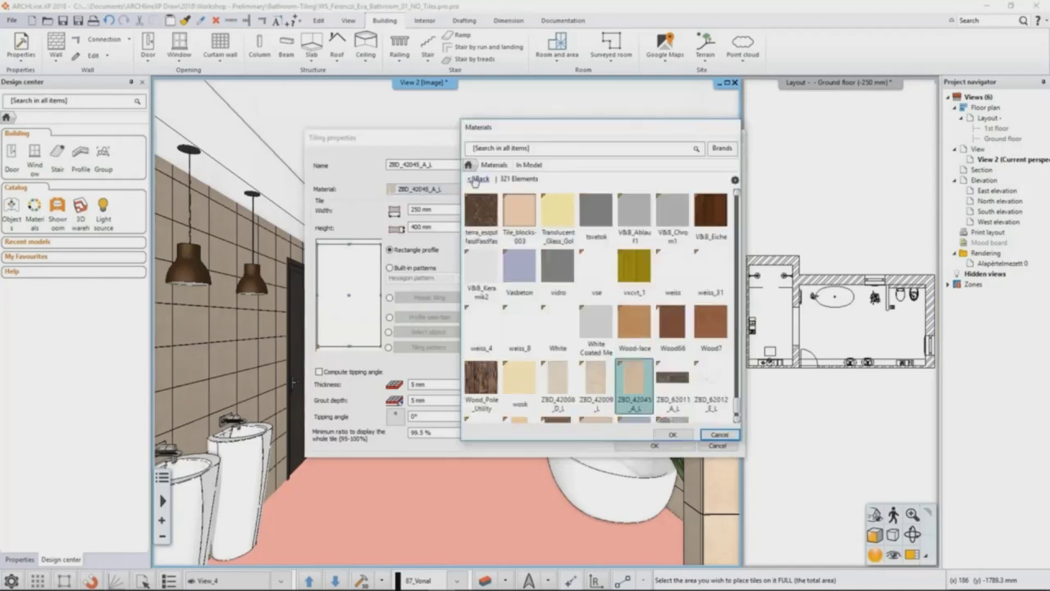
{"action": "left_click", "coordinate": [476, 179]}
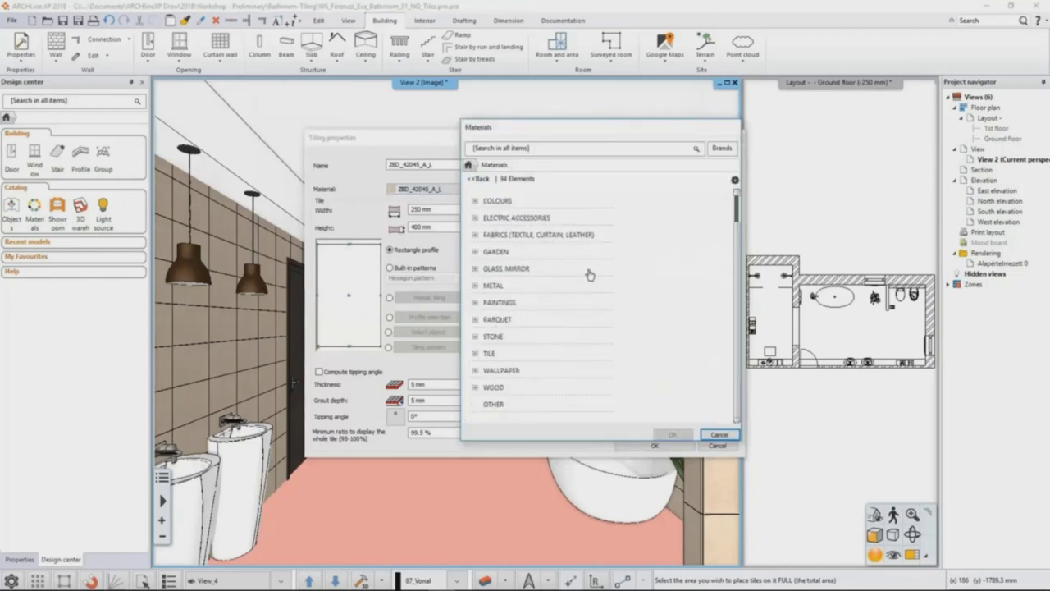
{"action": "left_click", "coordinate": [492, 353]}
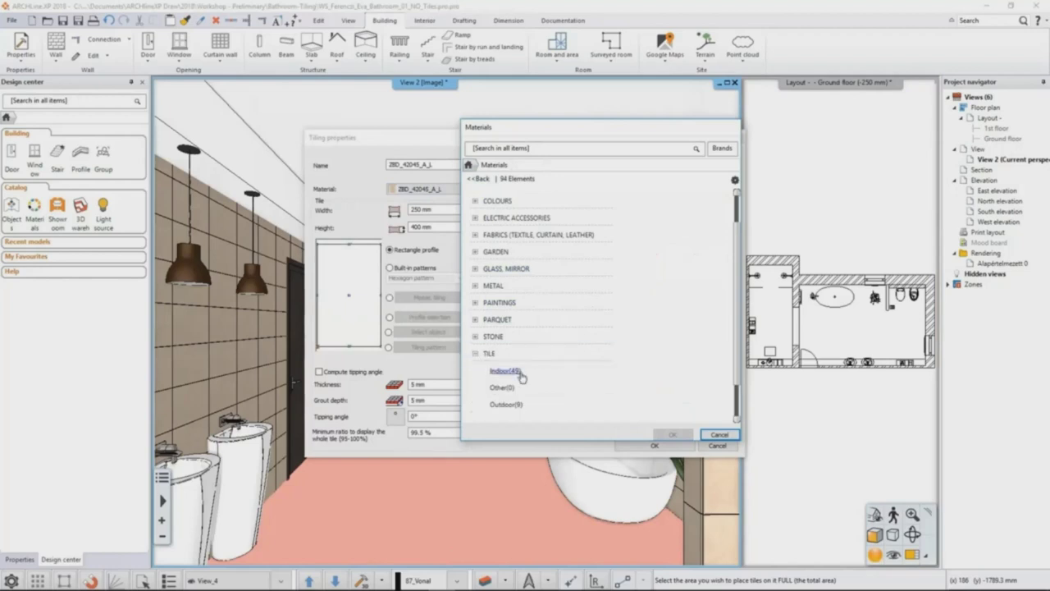
{"action": "left_click", "coordinate": [506, 371]}
{"action": "scroll", "coordinate": [739, 259], "scroll_direction": "down", "scroll_amount": 3}
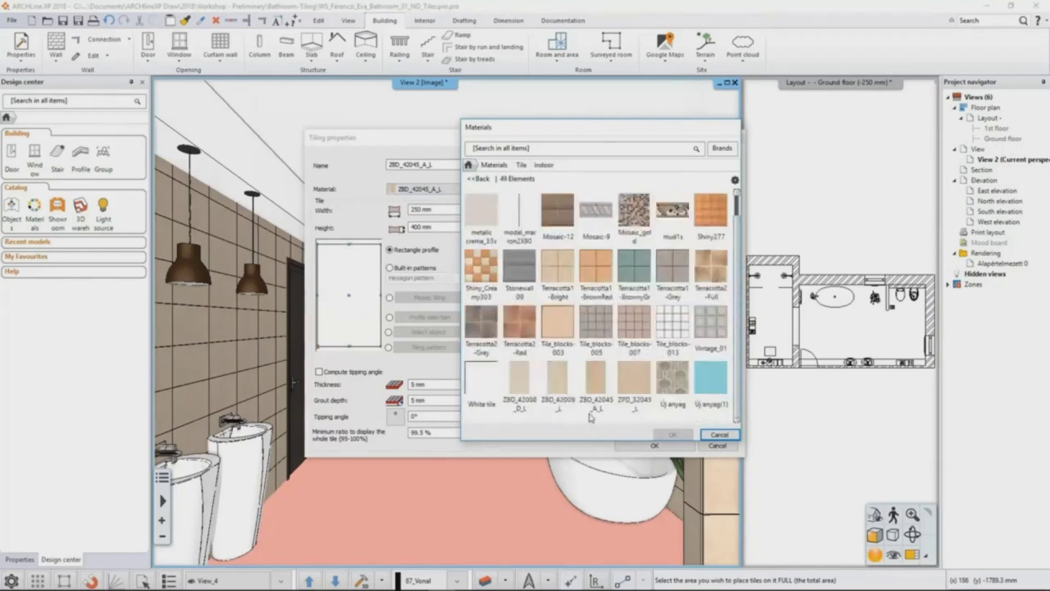
{"action": "left_click", "coordinate": [634, 386]}
{"action": "left_click", "coordinate": [668, 434]}
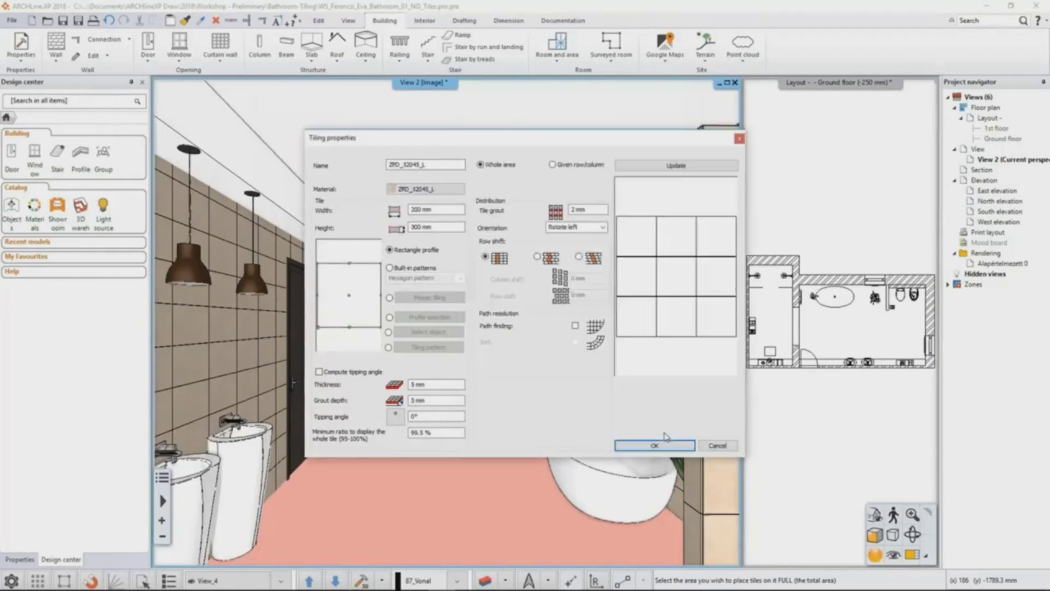
Step: Lay the floor tiles starting from the slab's far corner endpoint on the door side and finish the tiling command
{"action": "left_click", "coordinate": [663, 445]}
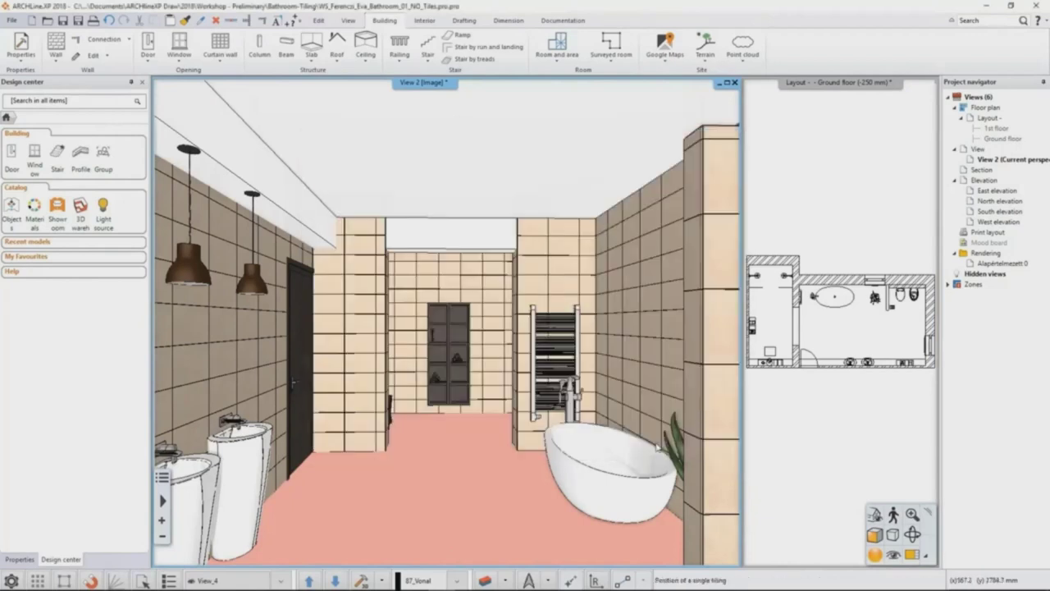
{"action": "left_click", "coordinate": [350, 413]}
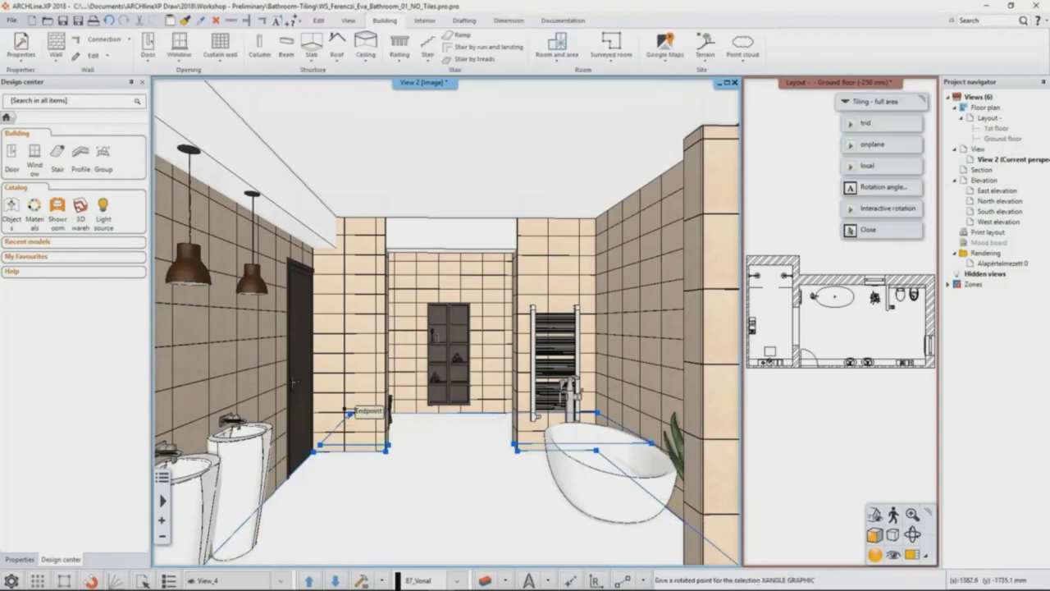
{"action": "left_click", "coordinate": [348, 415]}
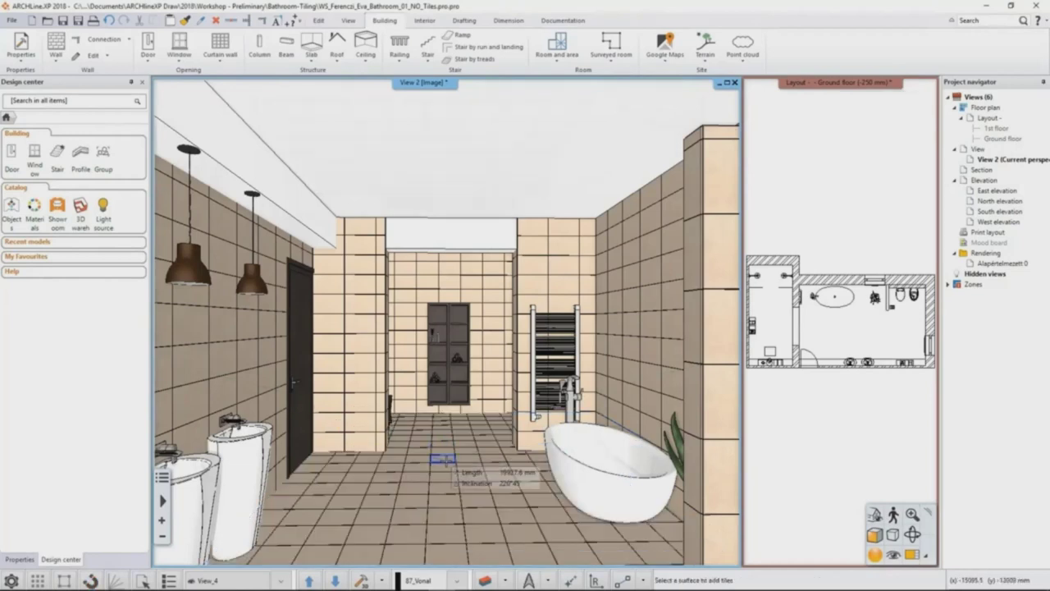
{"action": "key", "text": "Escape"}
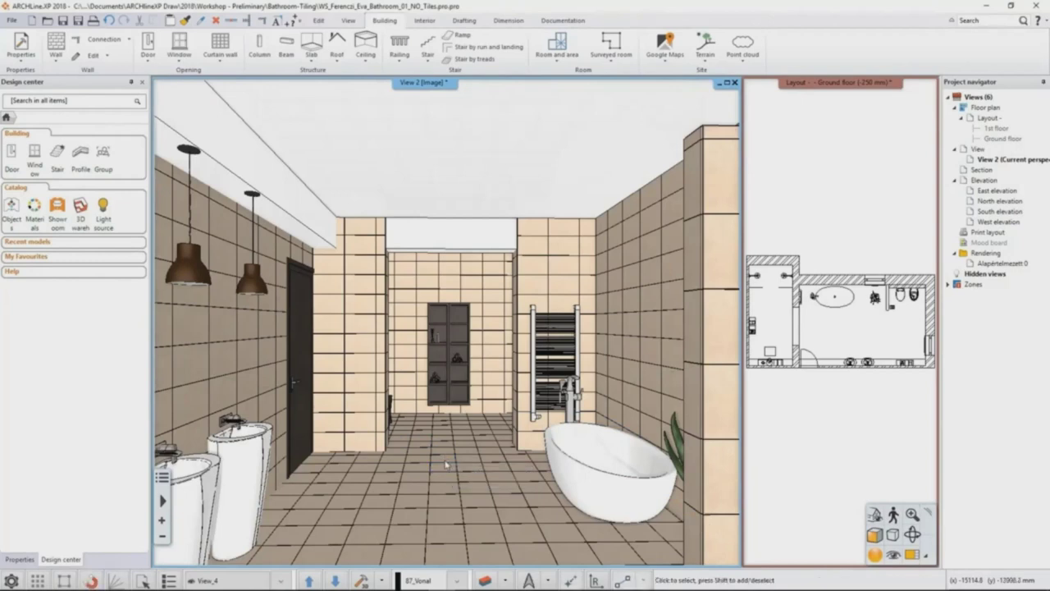
Step: Using Change Selected Tiles on the toilet wall, select the seven-row, two-column block of tiles above the ledge
{"action": "left_click", "coordinate": [310, 580]}
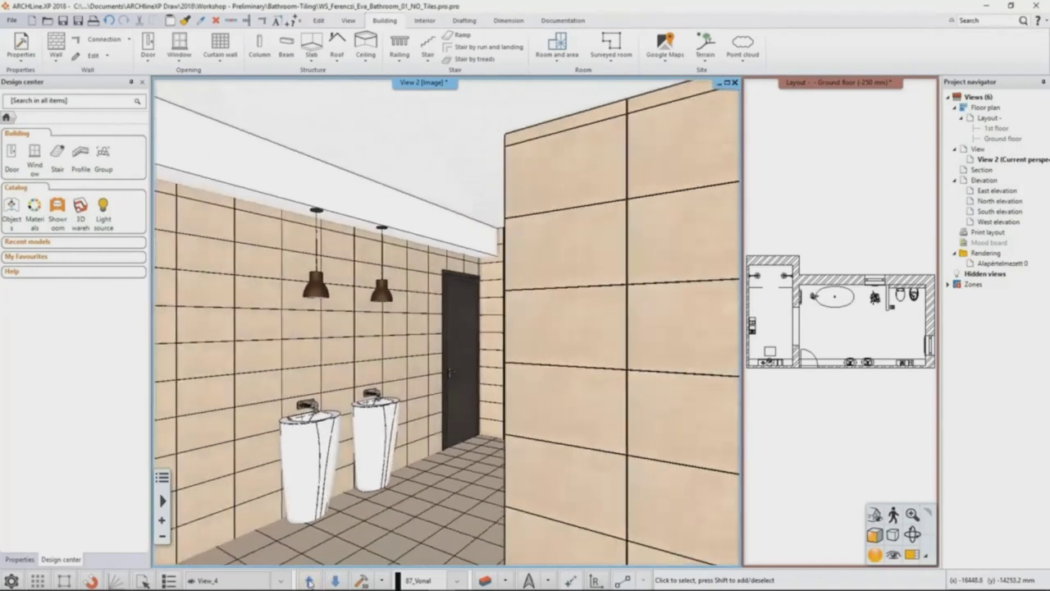
{"action": "left_click", "coordinate": [310, 580]}
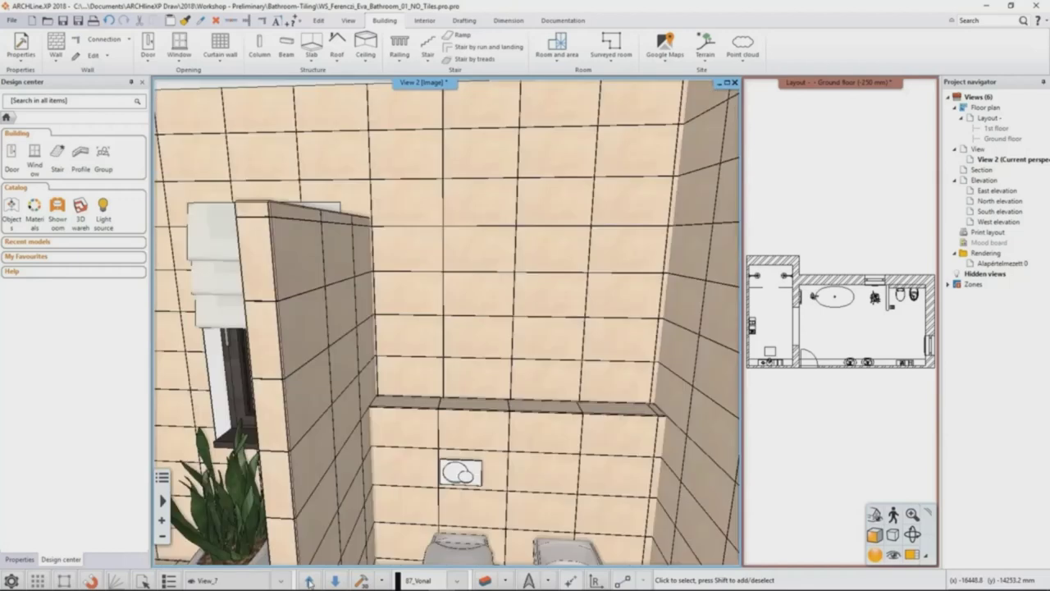
{"action": "right_click", "coordinate": [482, 182]}
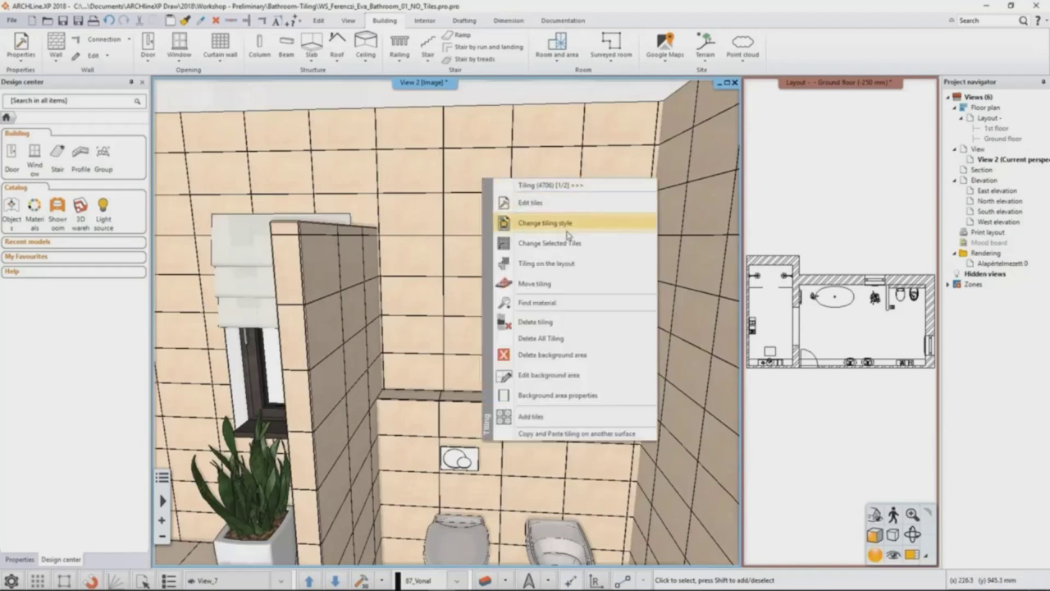
{"action": "left_click", "coordinate": [594, 243]}
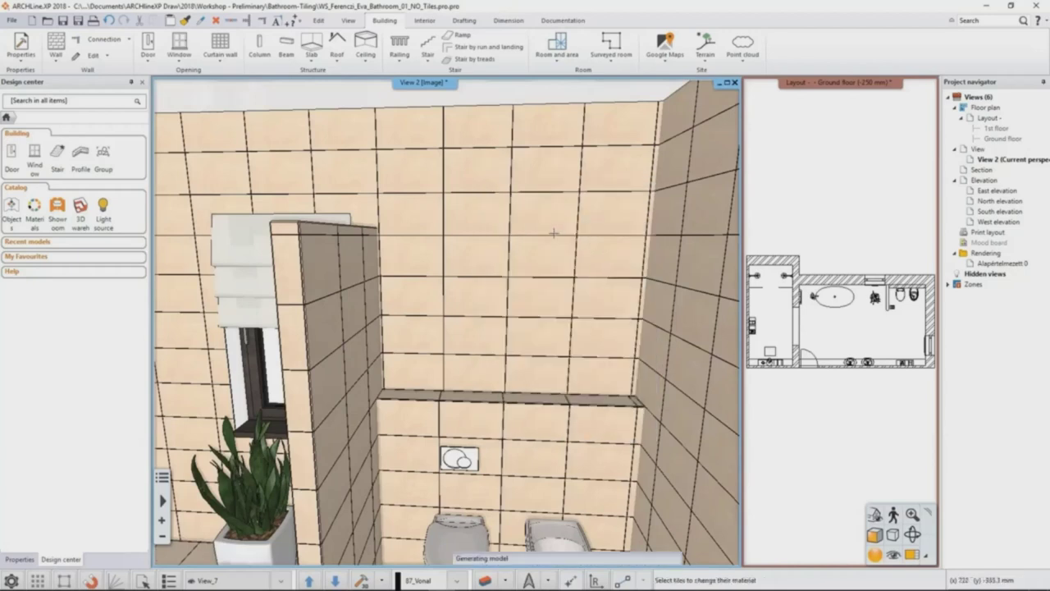
{"action": "left_click", "coordinate": [498, 166]}
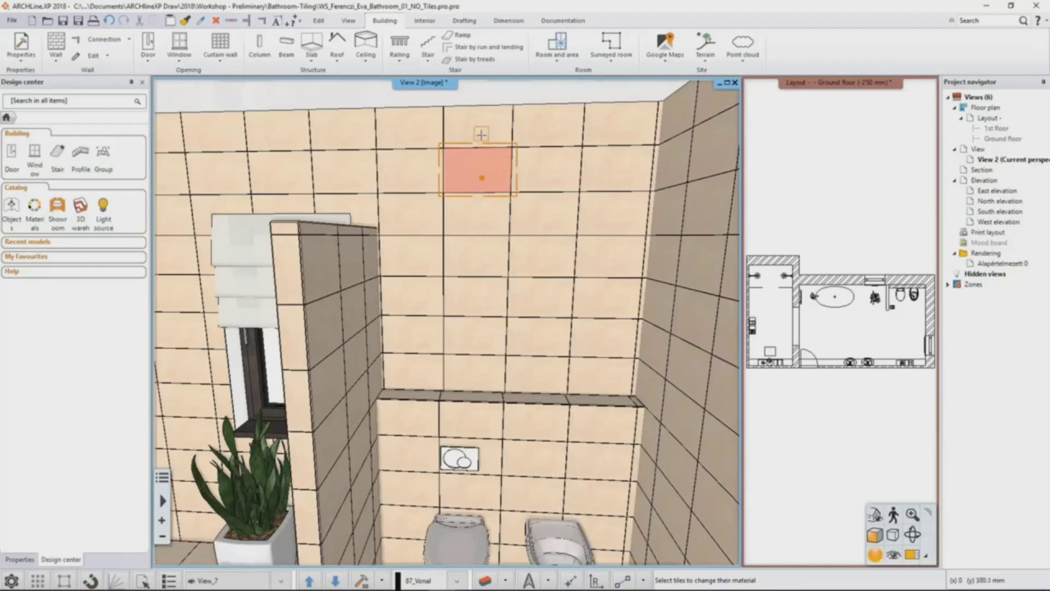
{"action": "left_click", "coordinate": [485, 130]}
{"action": "left_click", "coordinate": [555, 130]}
{"action": "left_click", "coordinate": [550, 169]}
{"action": "left_click", "coordinate": [492, 206]}
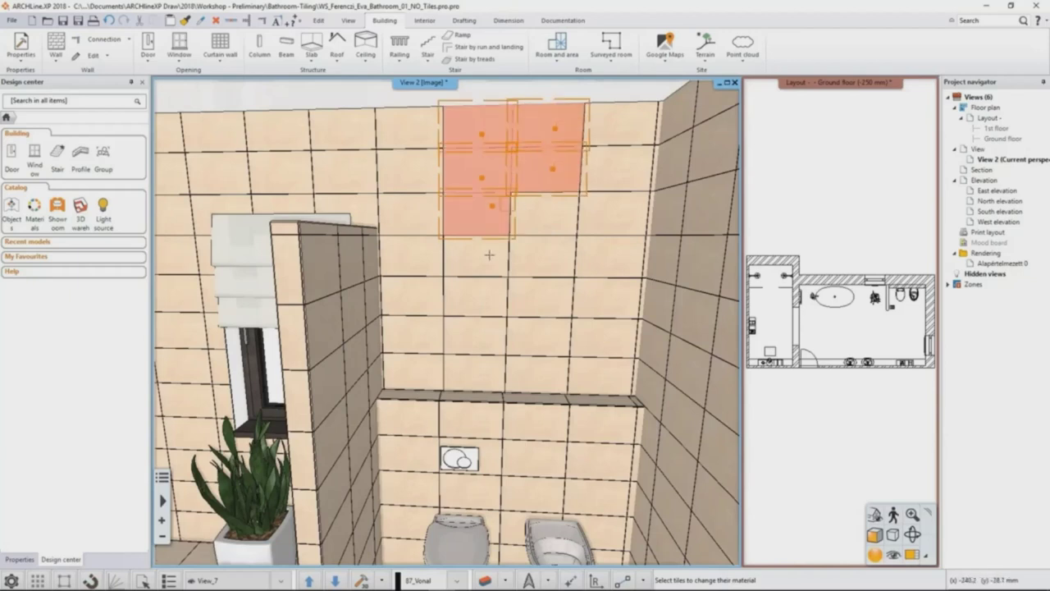
{"action": "left_click", "coordinate": [546, 213]}
{"action": "left_click", "coordinate": [490, 254]}
{"action": "left_click", "coordinate": [542, 261]}
{"action": "left_click", "coordinate": [538, 297]}
{"action": "left_click", "coordinate": [476, 299]}
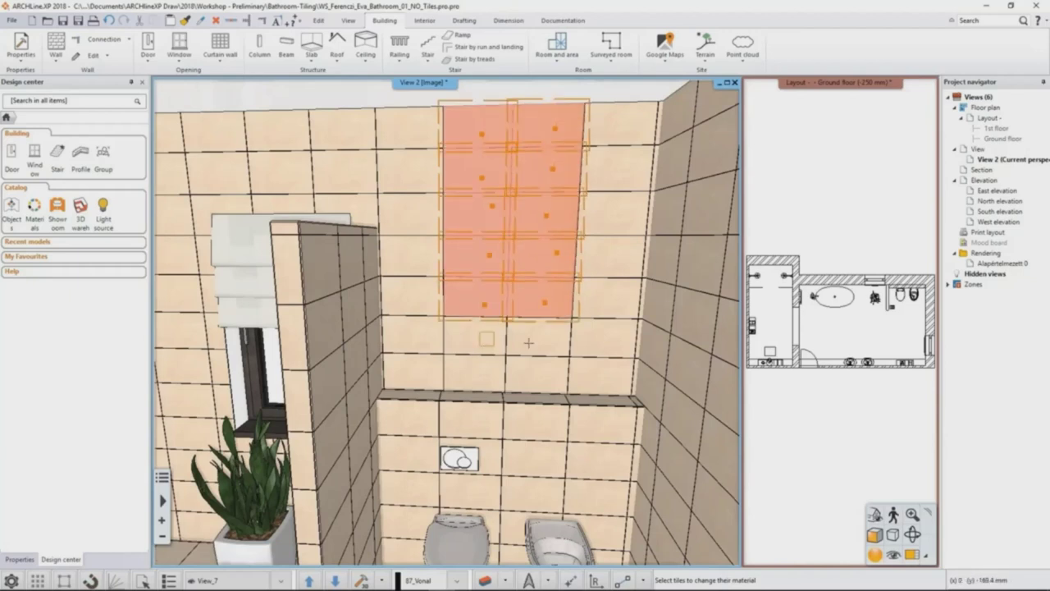
{"action": "left_click", "coordinate": [537, 336]}
{"action": "left_click", "coordinate": [480, 340]}
{"action": "left_click", "coordinate": [537, 375]}
{"action": "left_click", "coordinate": [480, 376]}
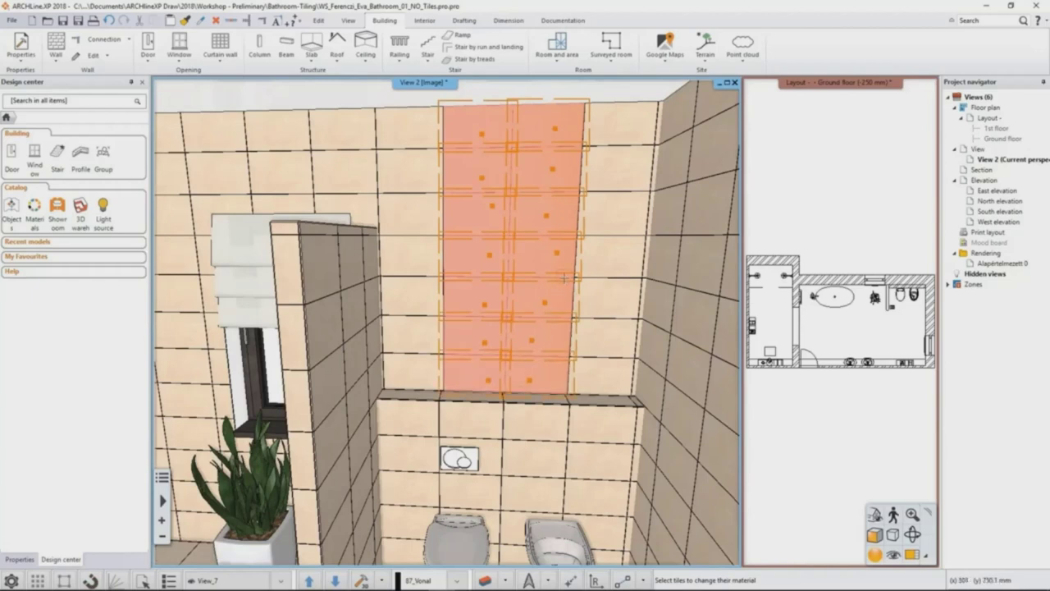
Step: Change the selected tiles above the toilet ledge to the indoor tile material ZBD_42009_L and exit tile editing
{"action": "key", "text": "Return"}
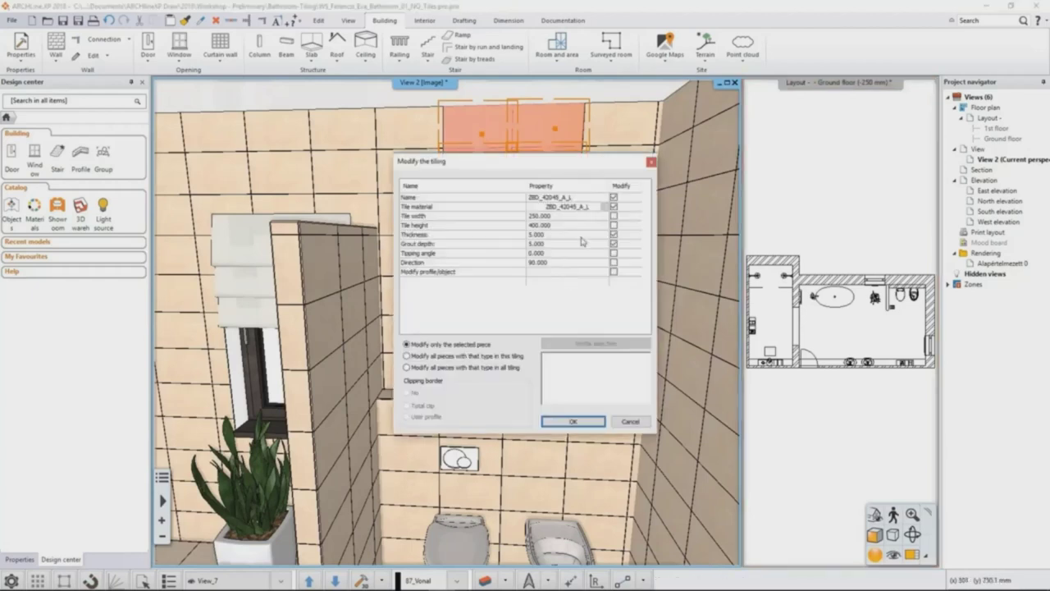
{"action": "left_click", "coordinate": [607, 206]}
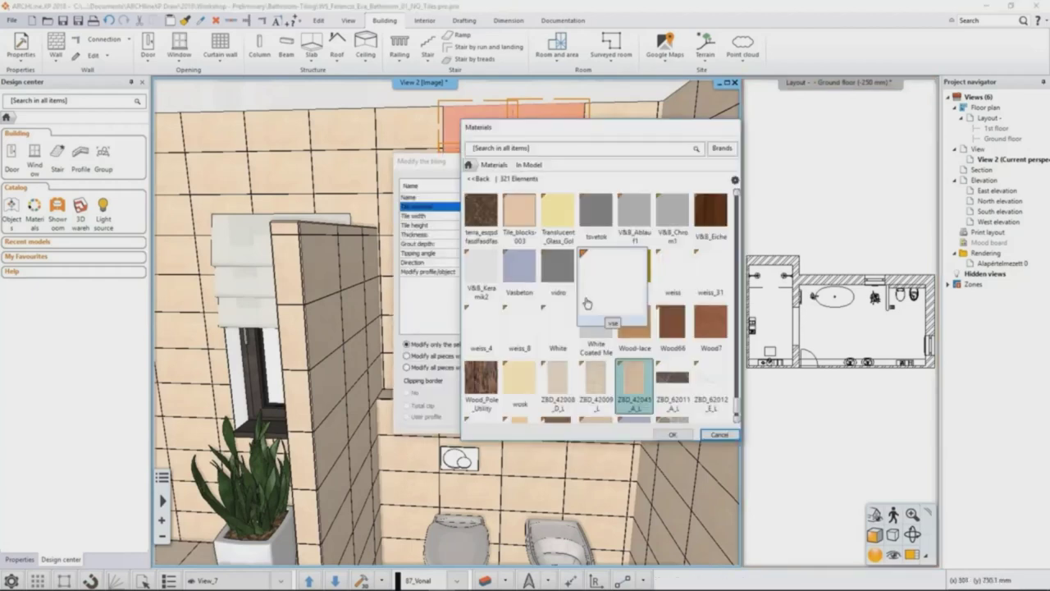
{"action": "left_click", "coordinate": [477, 179]}
{"action": "scroll", "coordinate": [566, 238], "scroll_direction": "down", "scroll_amount": 2}
{"action": "left_click", "coordinate": [504, 354]}
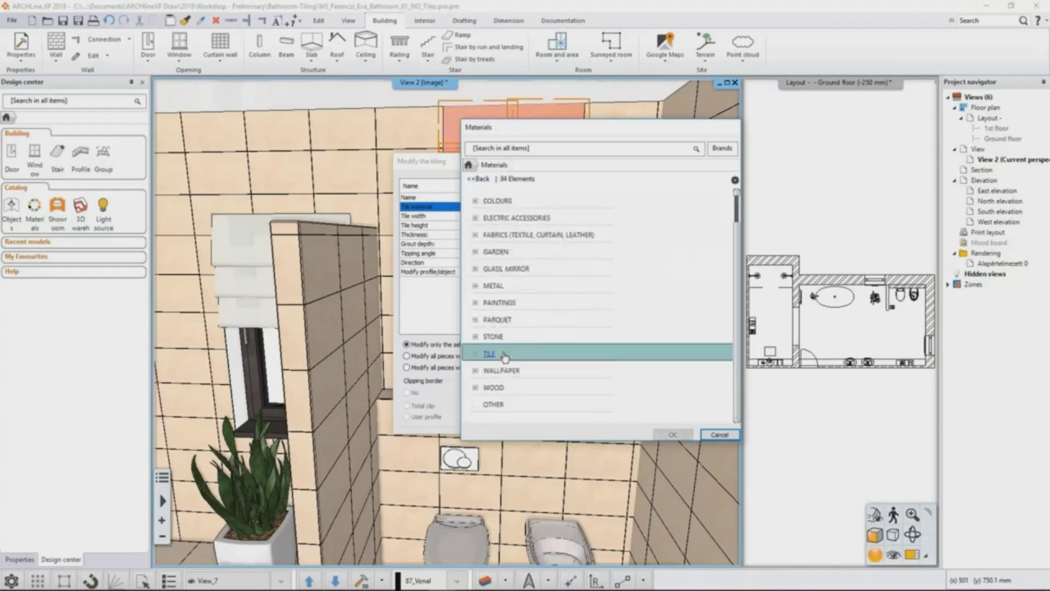
{"action": "left_click", "coordinate": [532, 355]}
{"action": "left_click", "coordinate": [520, 370]}
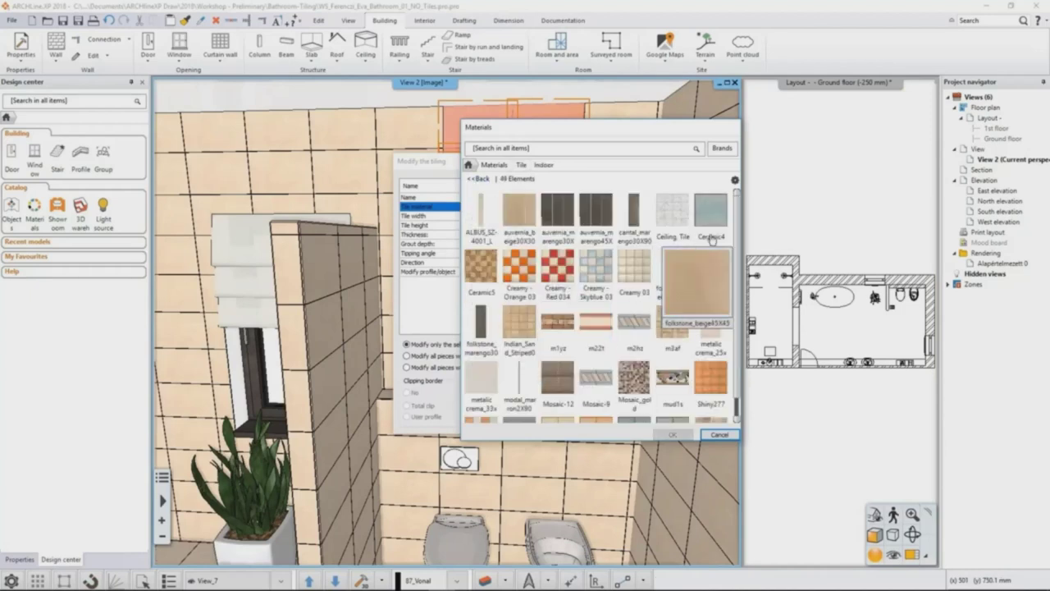
{"action": "scroll", "coordinate": [705, 271], "scroll_direction": "down", "scroll_amount": 3}
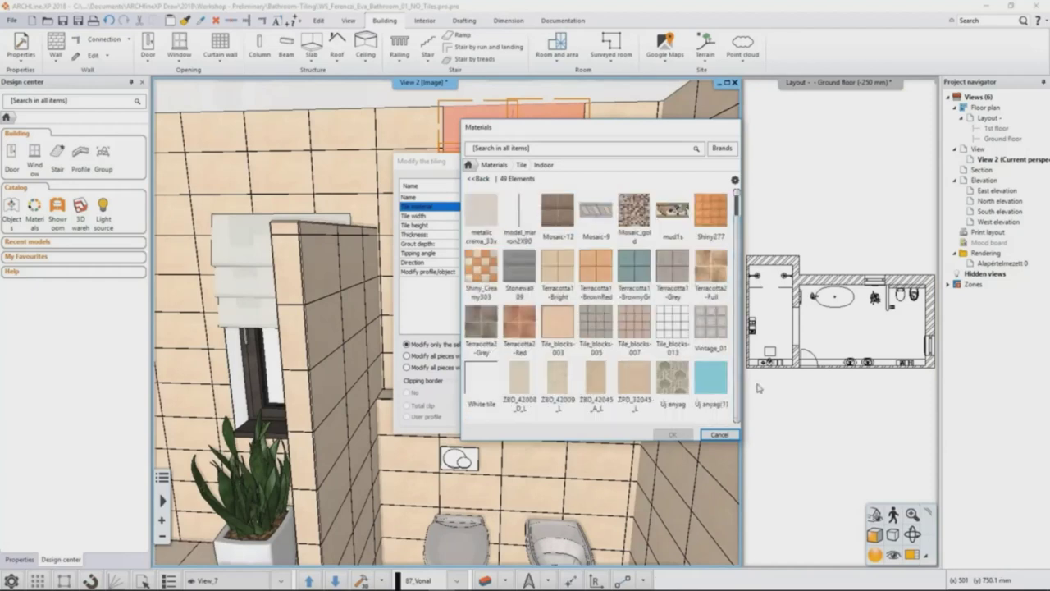
{"action": "left_click", "coordinate": [559, 391]}
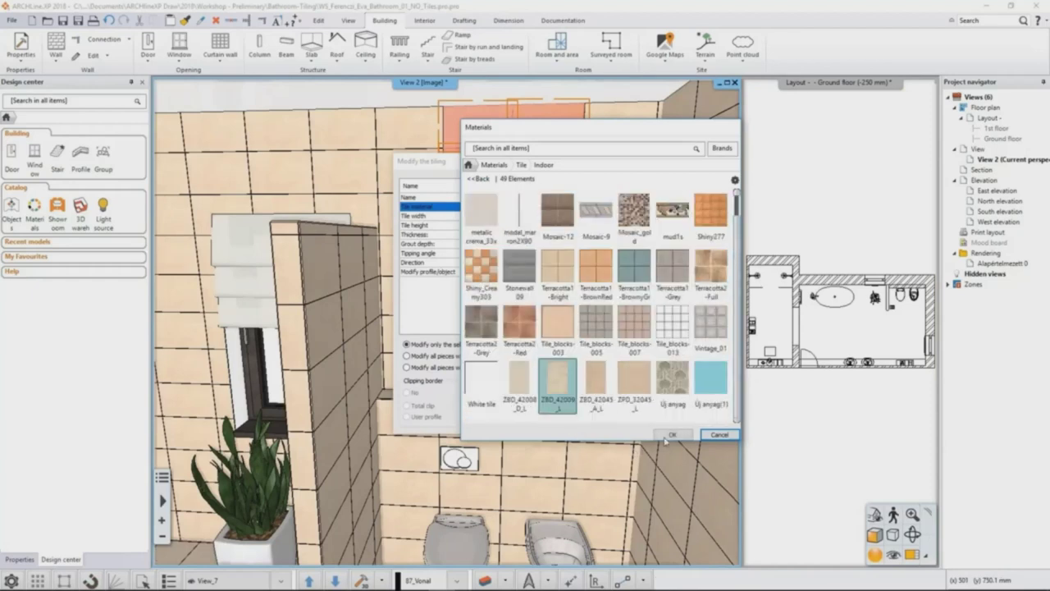
{"action": "left_click", "coordinate": [668, 436]}
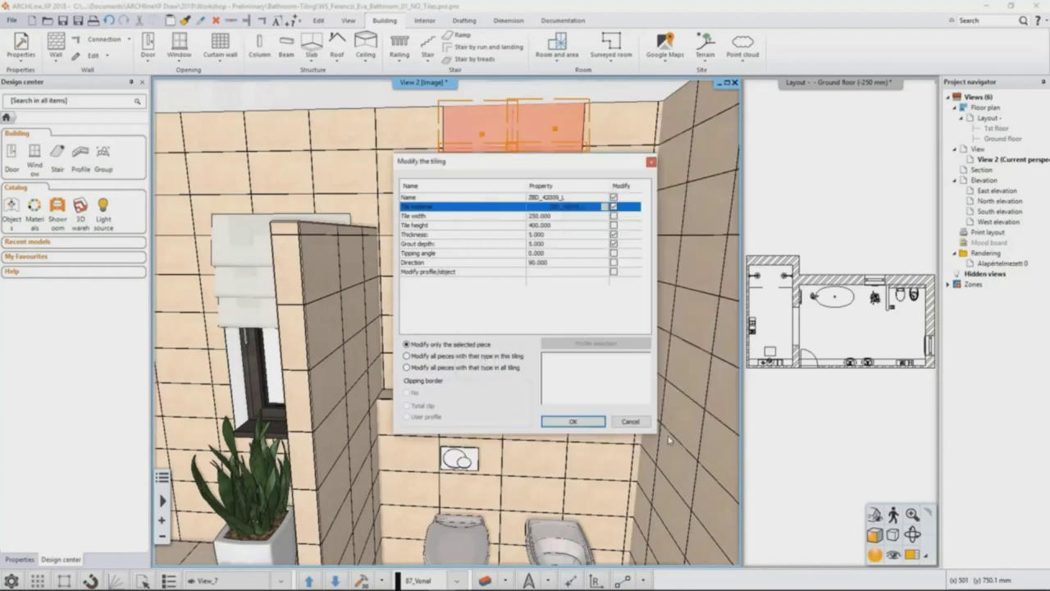
{"action": "left_click", "coordinate": [572, 422]}
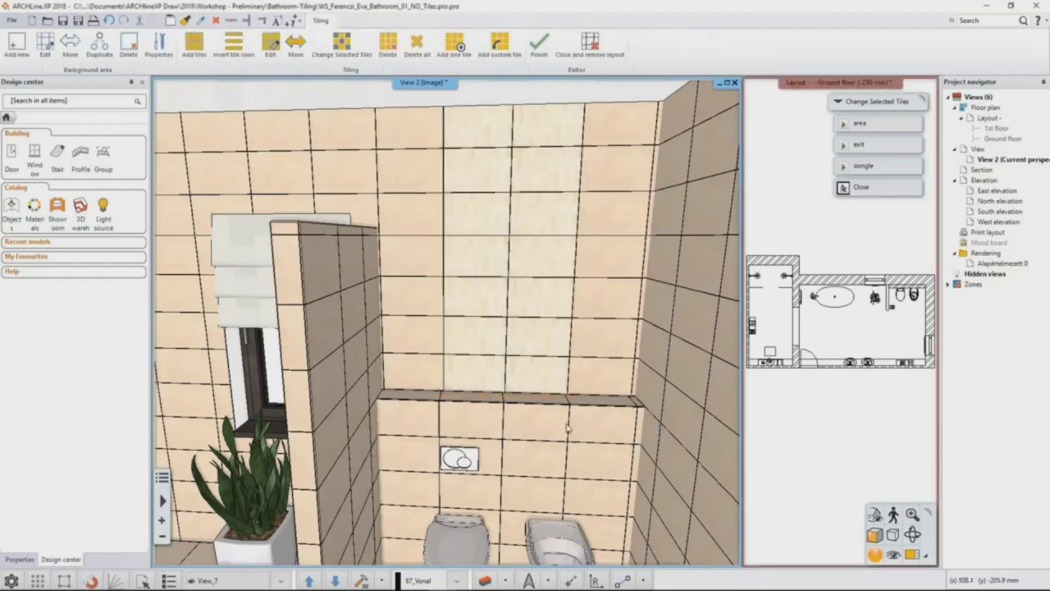
{"action": "key", "text": "Escape"}
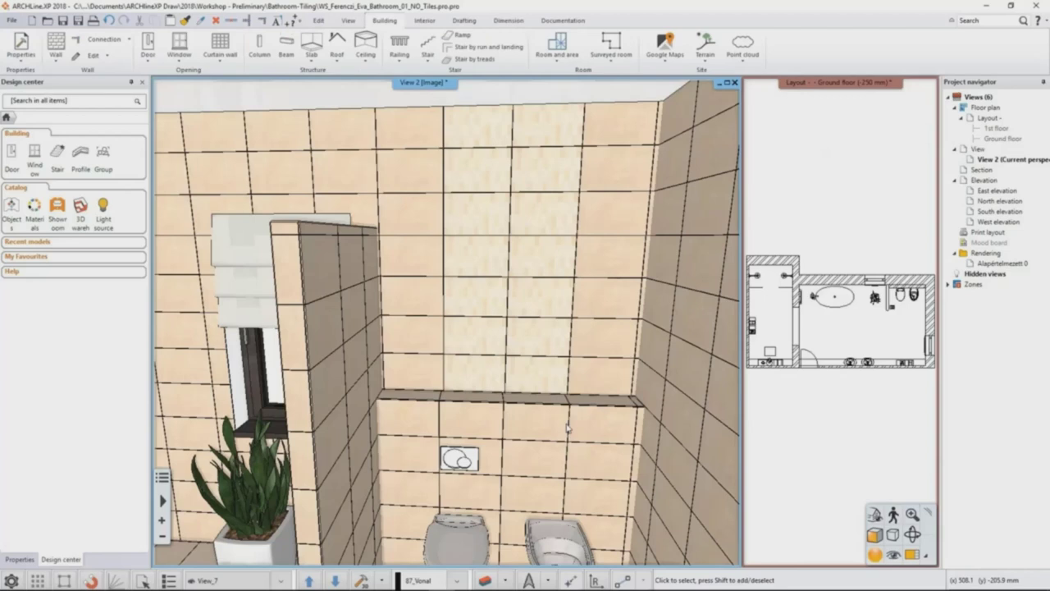
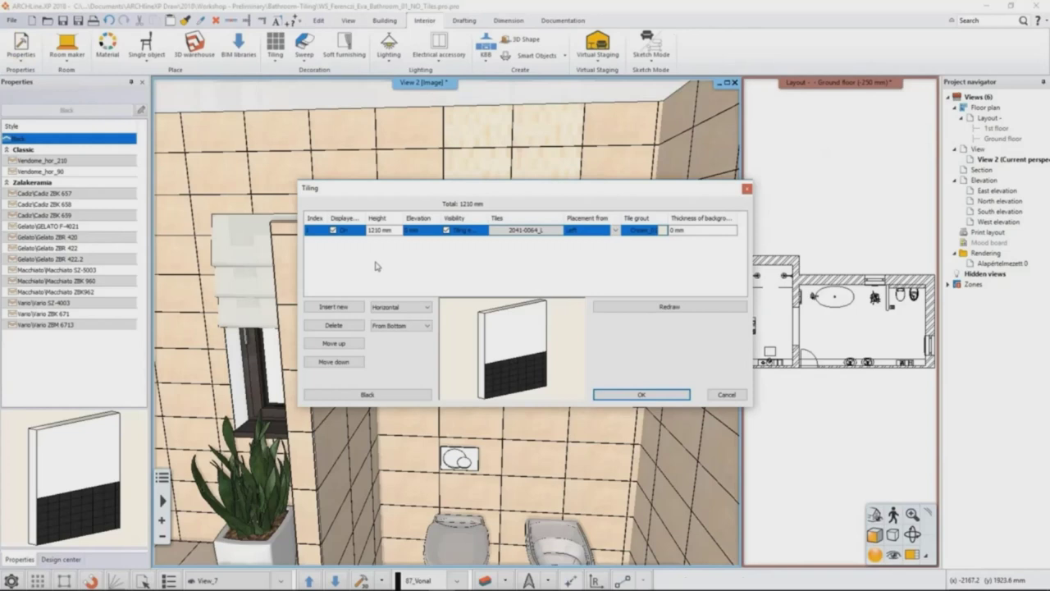
Step: Set the height of the tiling layer in the Black tiling style to 750 mm
{"action": "left_click", "coordinate": [382, 231]}
{"action": "type", "text": "75"}
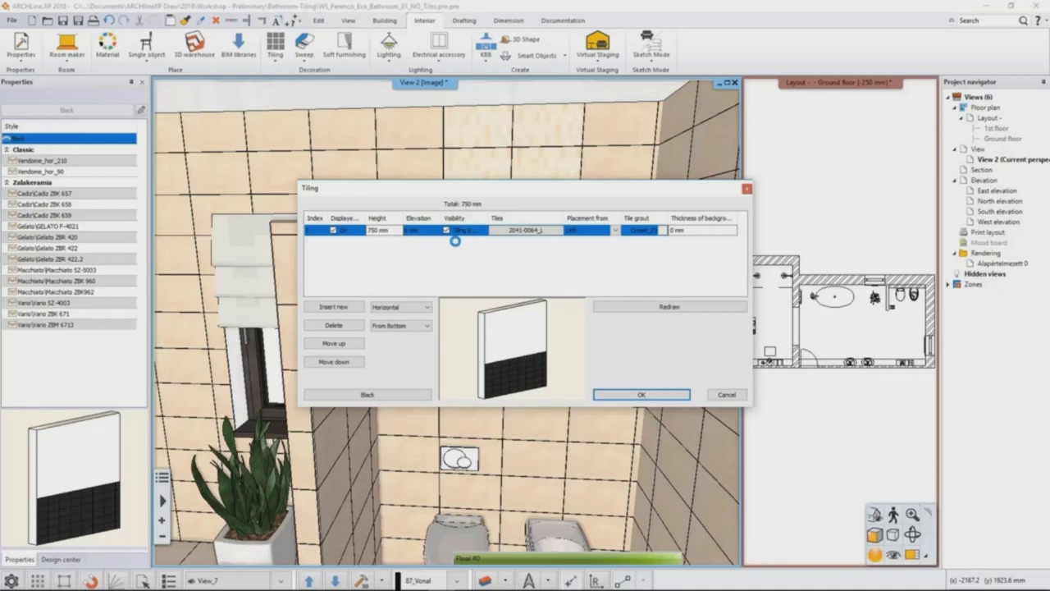
{"action": "key", "text": "Return"}
Step: Assign the indoor tile material ZBD_42045_A_L to the 750 mm tiling layer
{"action": "left_click", "coordinate": [525, 233]}
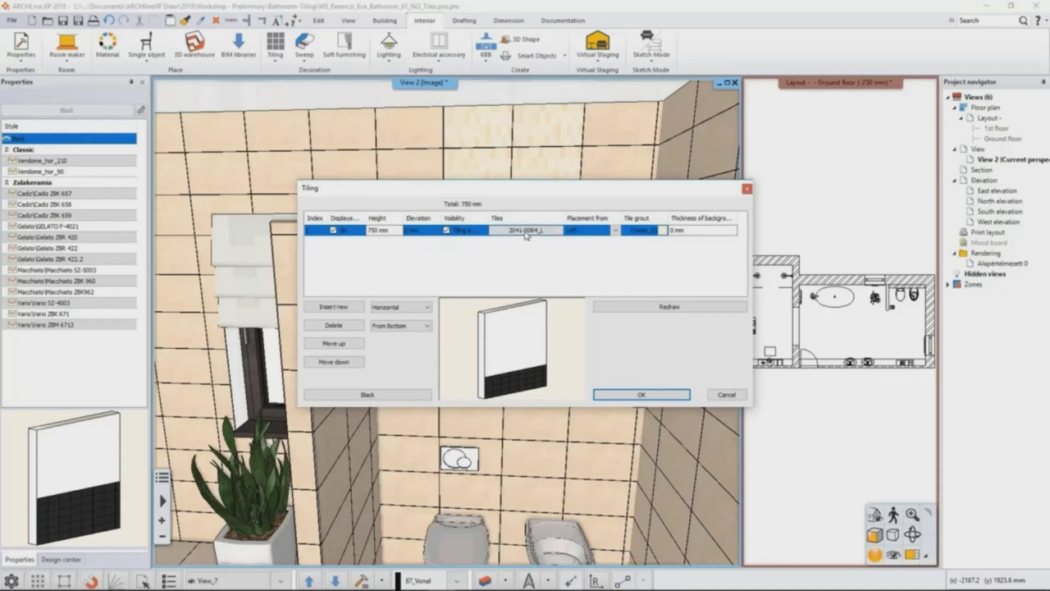
{"action": "left_click", "coordinate": [525, 231]}
{"action": "left_click", "coordinate": [435, 191]}
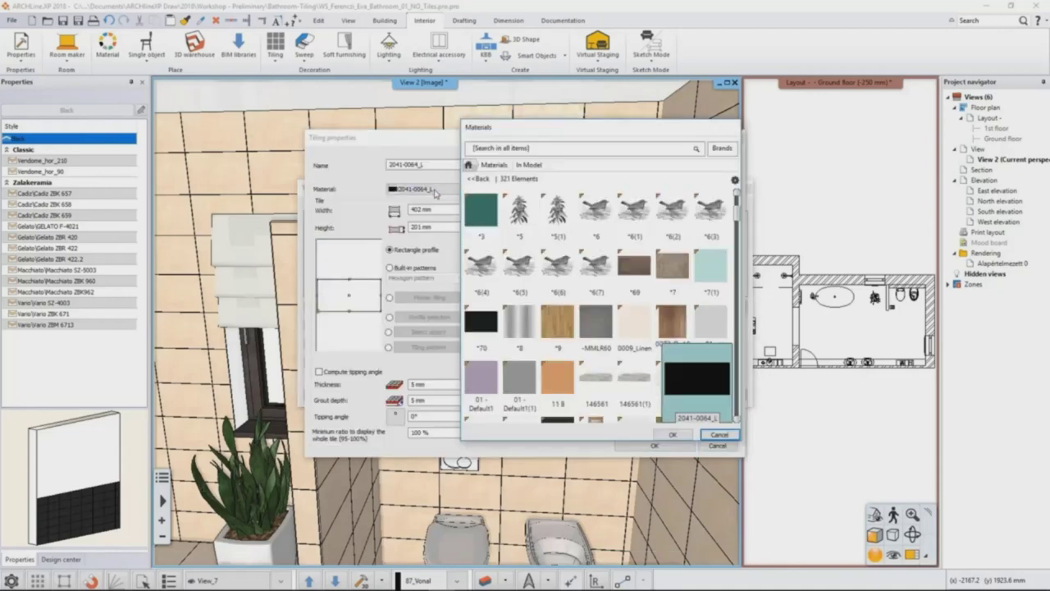
{"action": "left_click", "coordinate": [476, 180]}
{"action": "scroll", "coordinate": [571, 287], "scroll_direction": "down", "scroll_amount": 3}
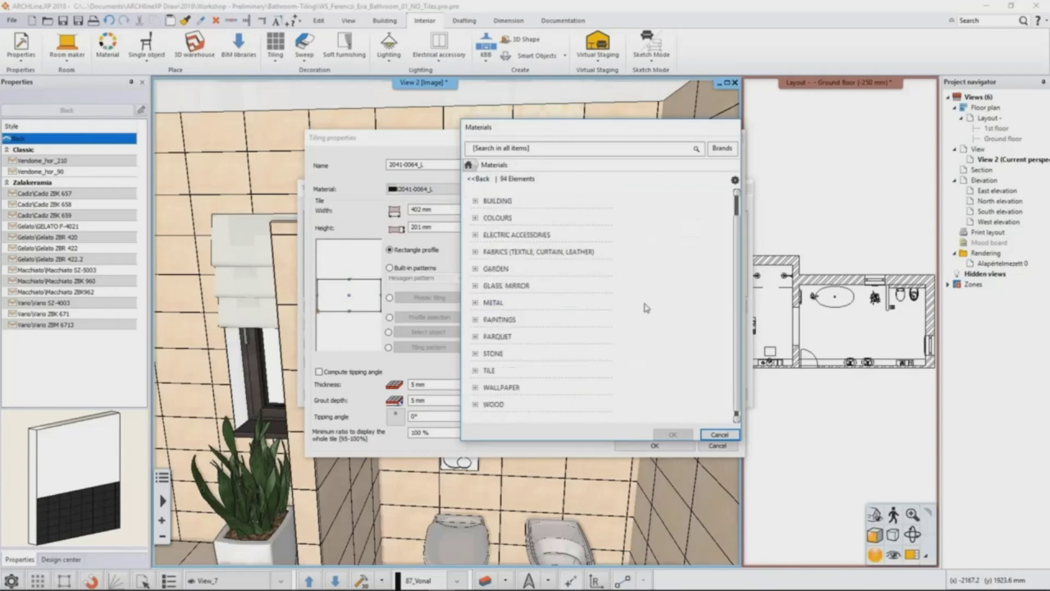
{"action": "left_click", "coordinate": [495, 353]}
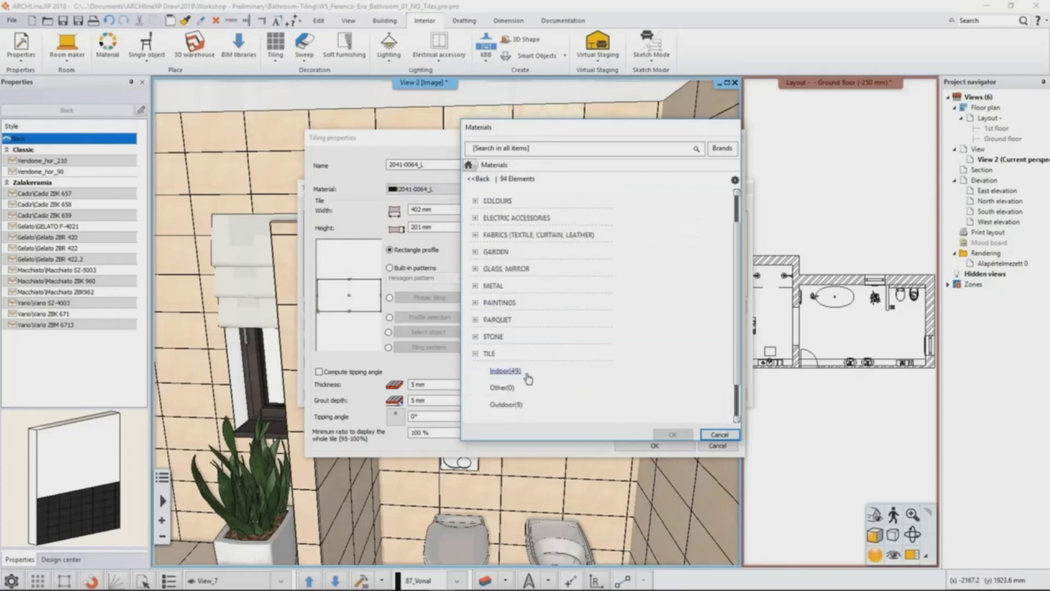
{"action": "left_click", "coordinate": [525, 373]}
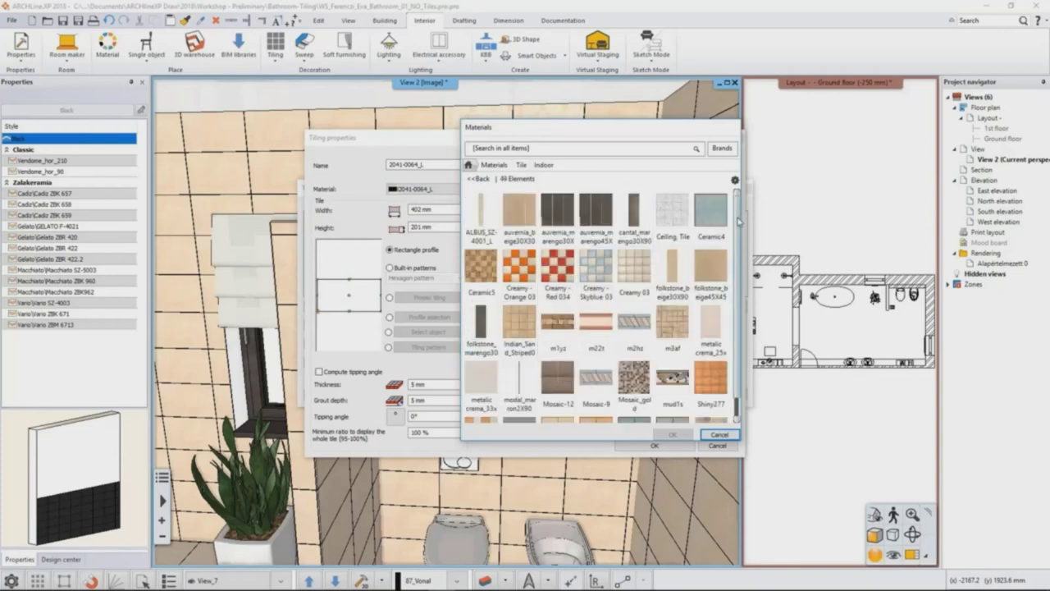
{"action": "scroll", "coordinate": [736, 223], "scroll_direction": "down", "scroll_amount": 3}
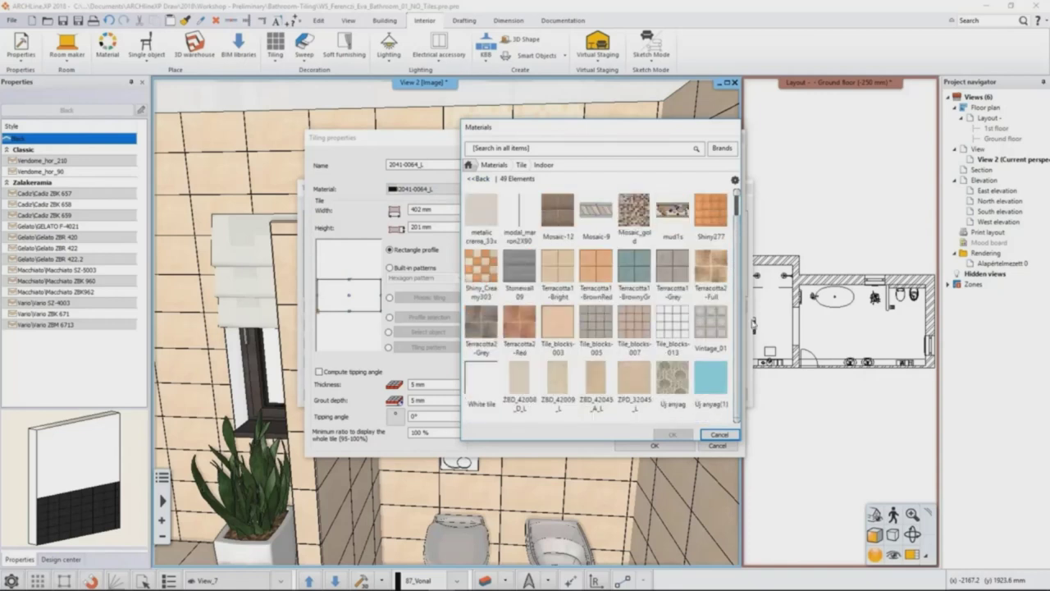
{"action": "left_click", "coordinate": [596, 385]}
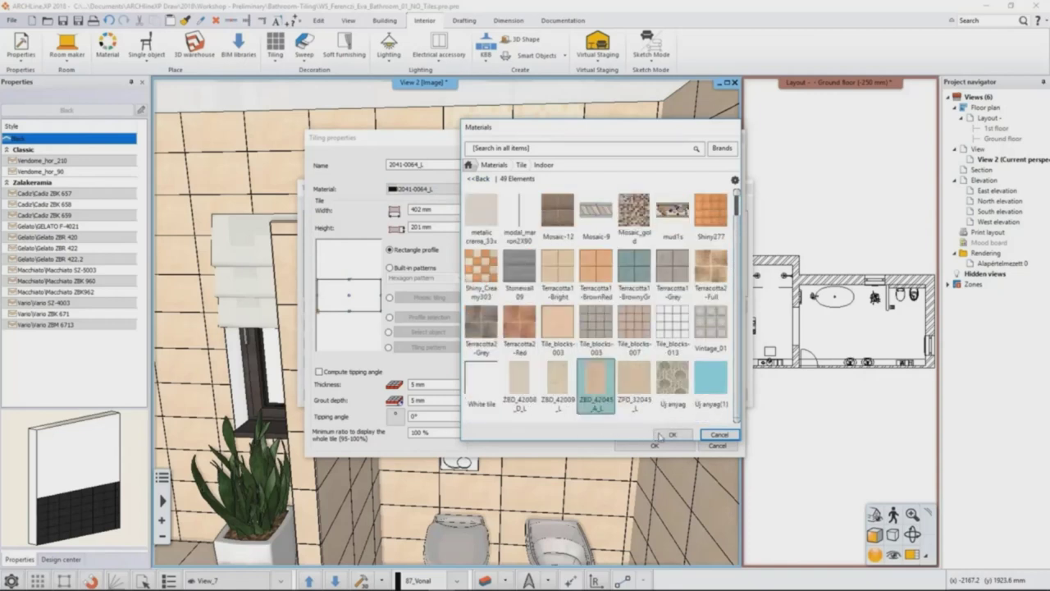
{"action": "left_click", "coordinate": [666, 435]}
Step: Set the layer's tile orientation to Rotate left and accept its tiling properties
{"action": "left_click", "coordinate": [604, 227]}
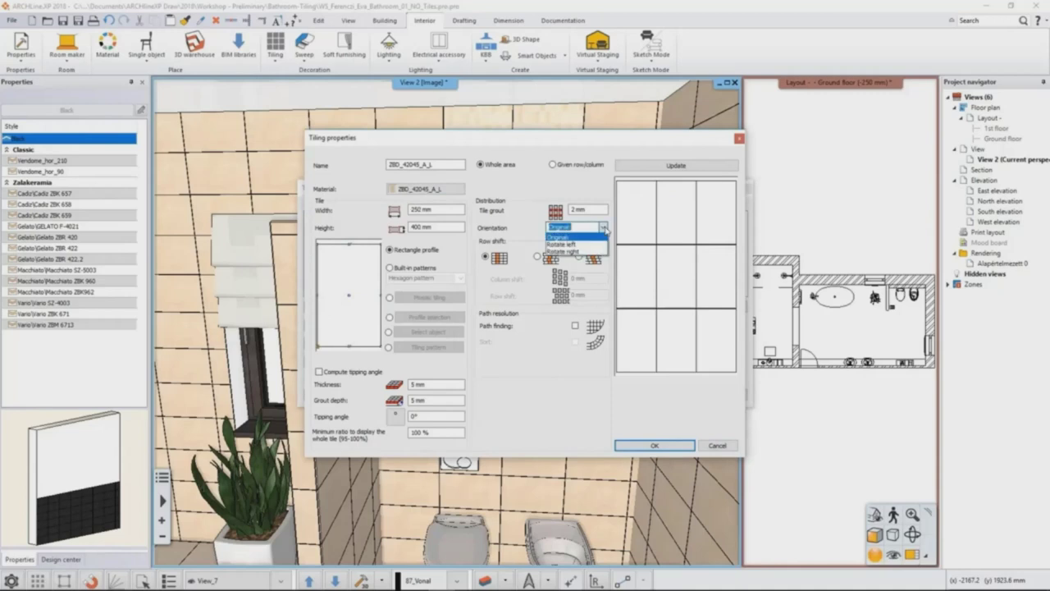
{"action": "left_click", "coordinate": [587, 242]}
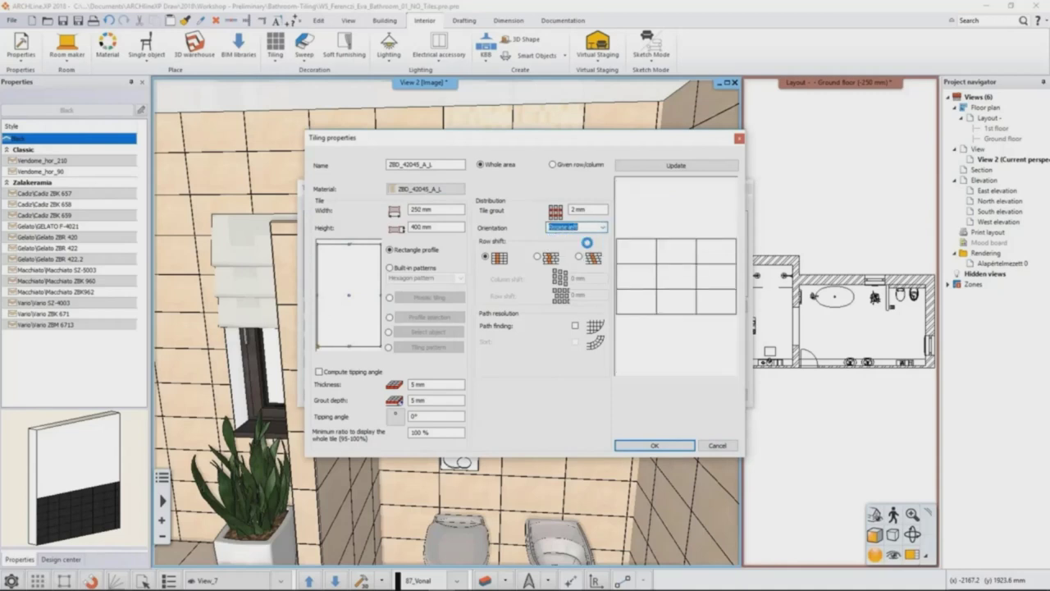
{"action": "left_click", "coordinate": [649, 445]}
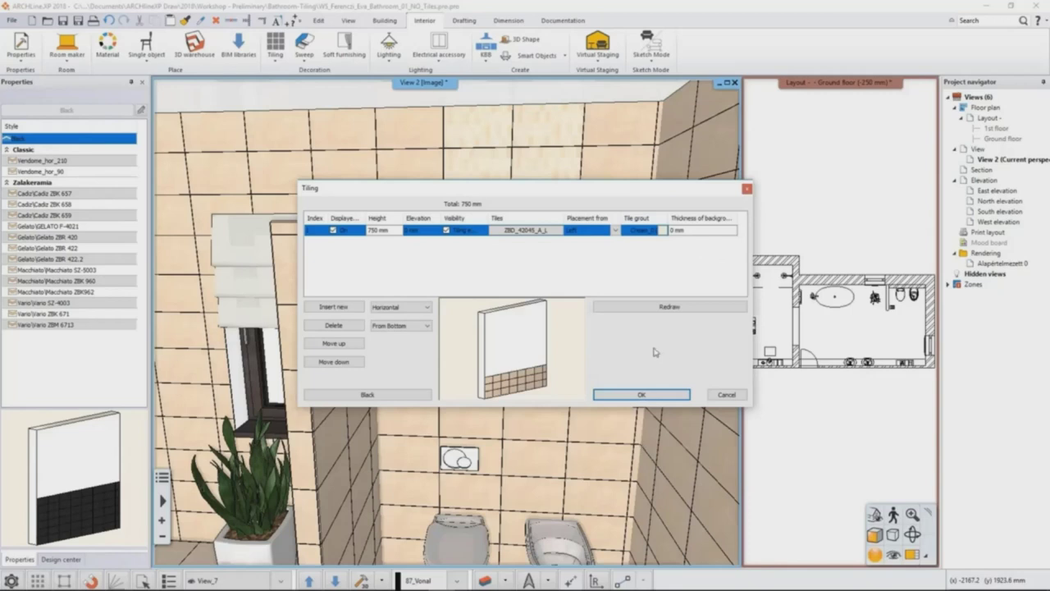
Step: Search the materials for "white" and set the layer's tile grout to the White material
{"action": "left_click", "coordinate": [663, 231]}
{"action": "left_click", "coordinate": [494, 150]}
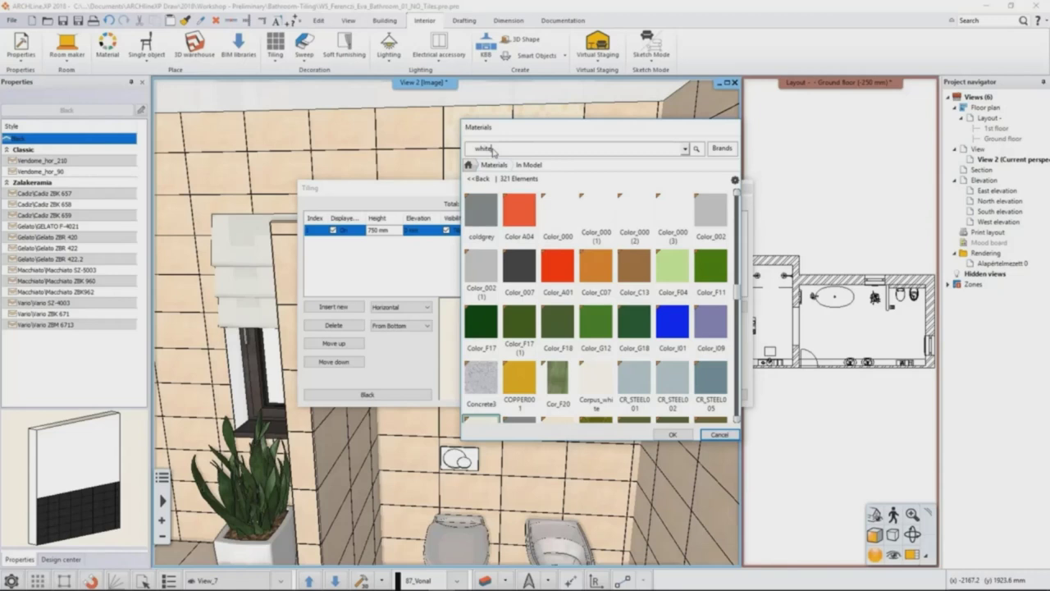
{"action": "type", "text": "white"}
{"action": "key", "text": "Return"}
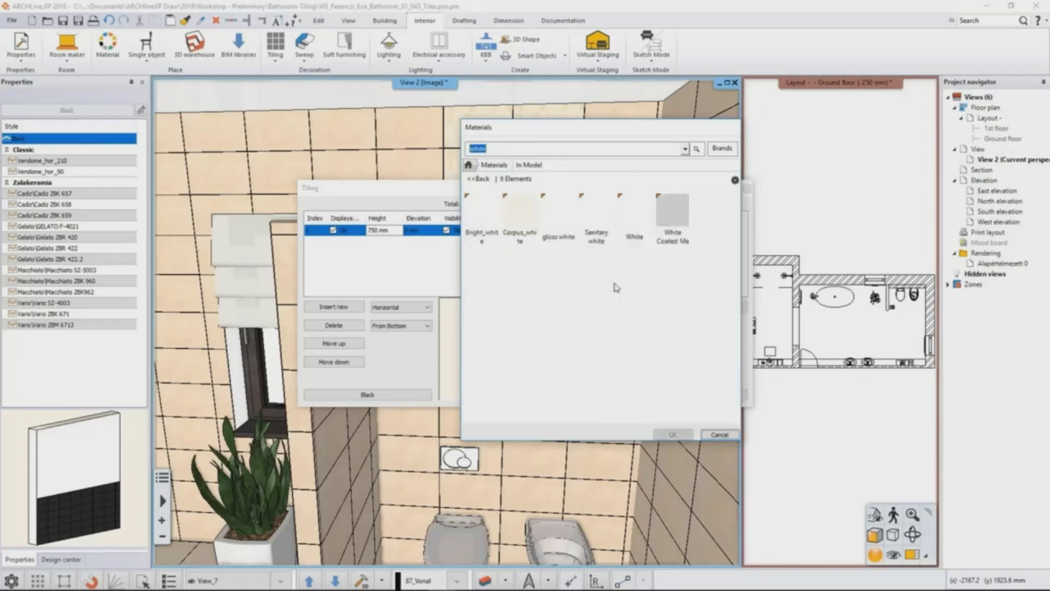
{"action": "left_click", "coordinate": [636, 217]}
{"action": "left_click", "coordinate": [672, 434]}
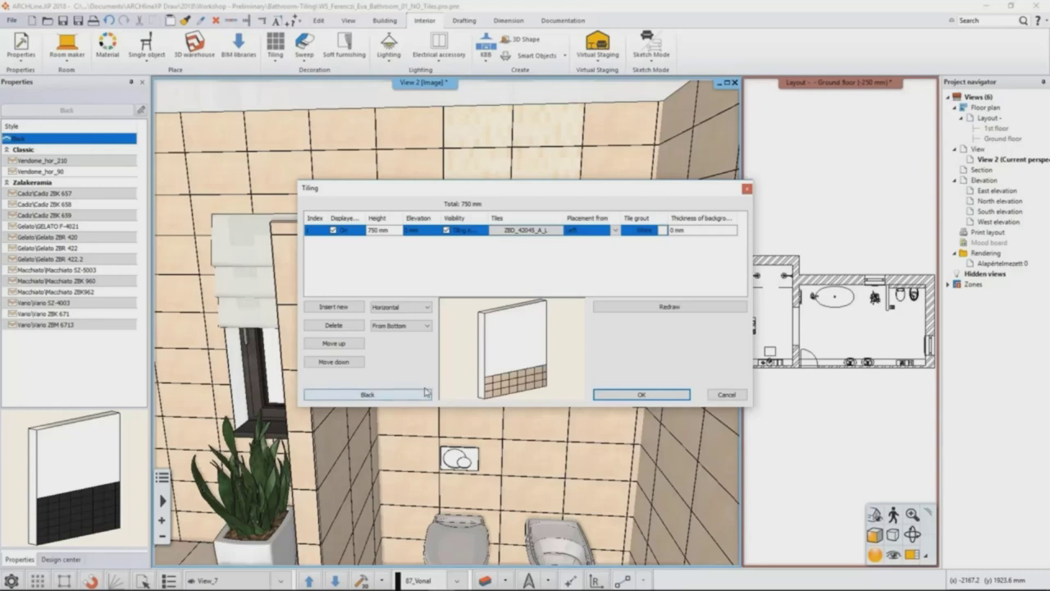
Step: Insert a new tiling layer above the existing one and set its height to 250 mm
{"action": "left_click", "coordinate": [334, 307]}
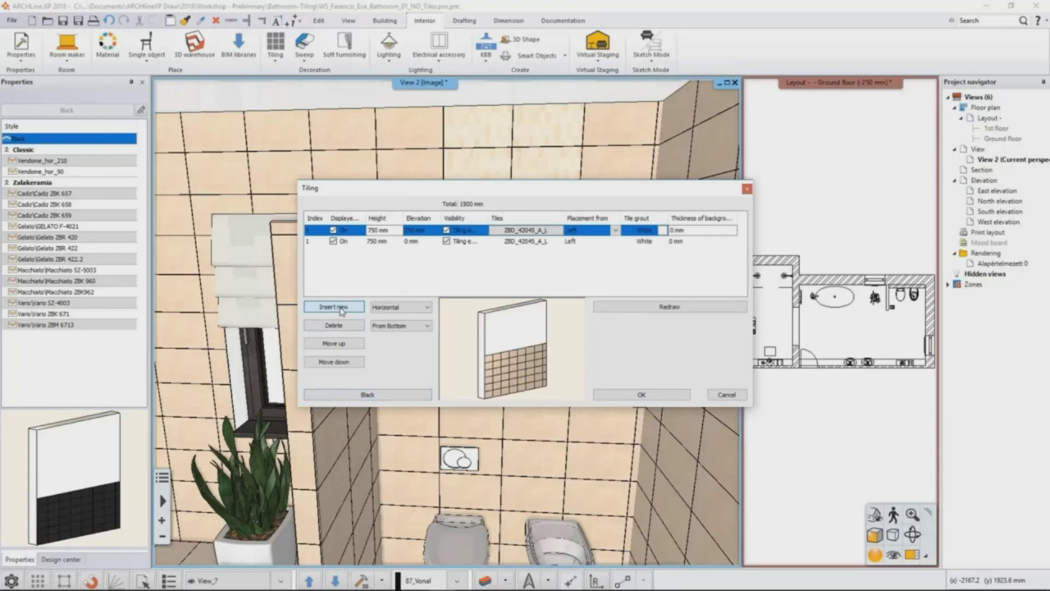
{"action": "left_click", "coordinate": [378, 230]}
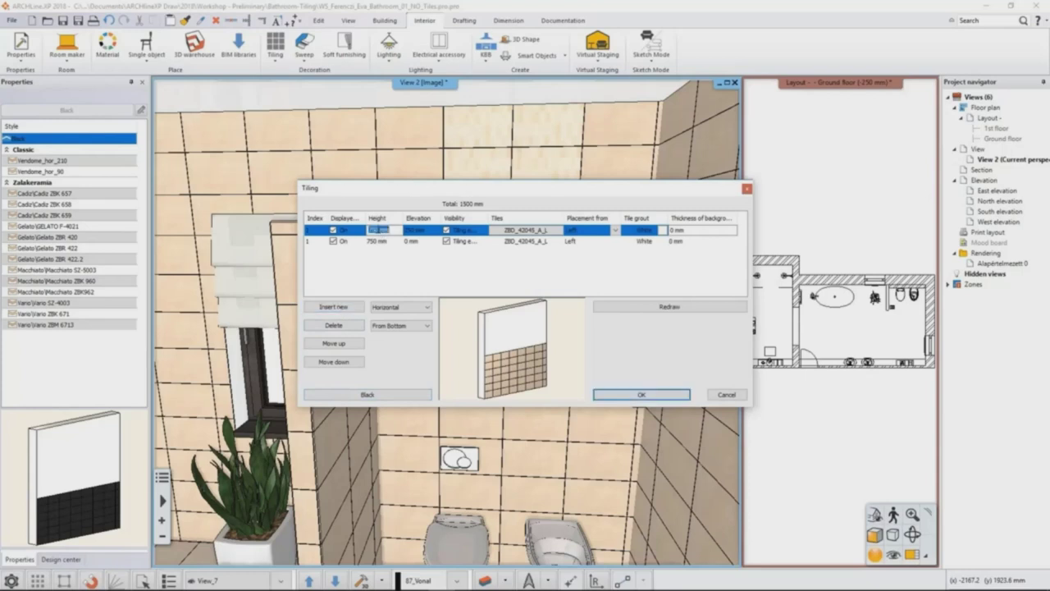
{"action": "type", "text": "250"}
{"action": "key", "text": "Return"}
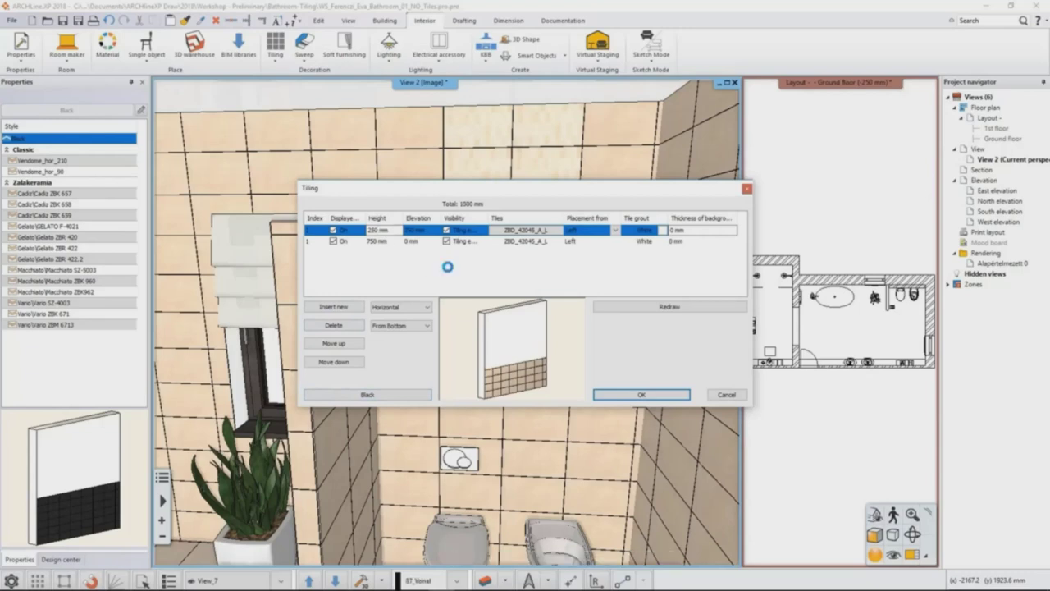
Step: Assign the indoor tile material ZBD_42009_L to the new 250 mm layer and accept its tiling properties
{"action": "left_click", "coordinate": [518, 233]}
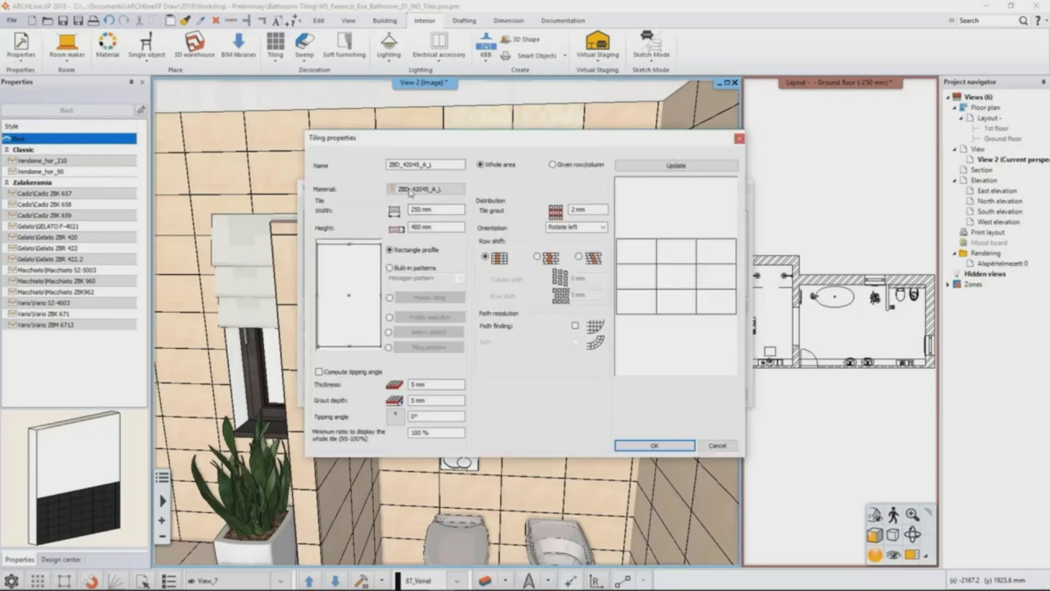
{"action": "left_click", "coordinate": [409, 191]}
{"action": "left_click", "coordinate": [477, 179]}
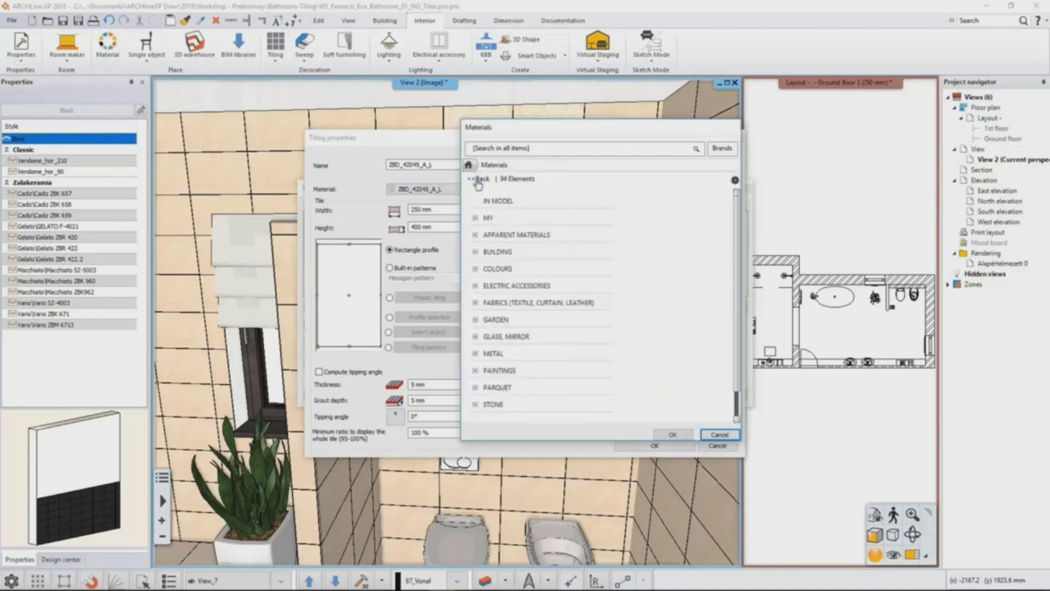
{"action": "left_click", "coordinate": [492, 352]}
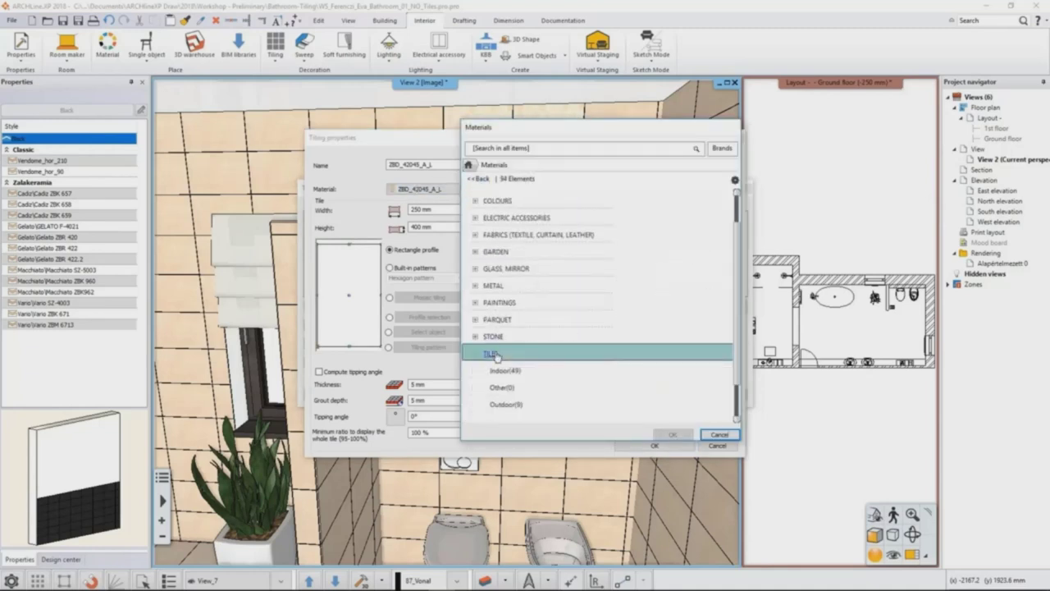
{"action": "left_click", "coordinate": [524, 375]}
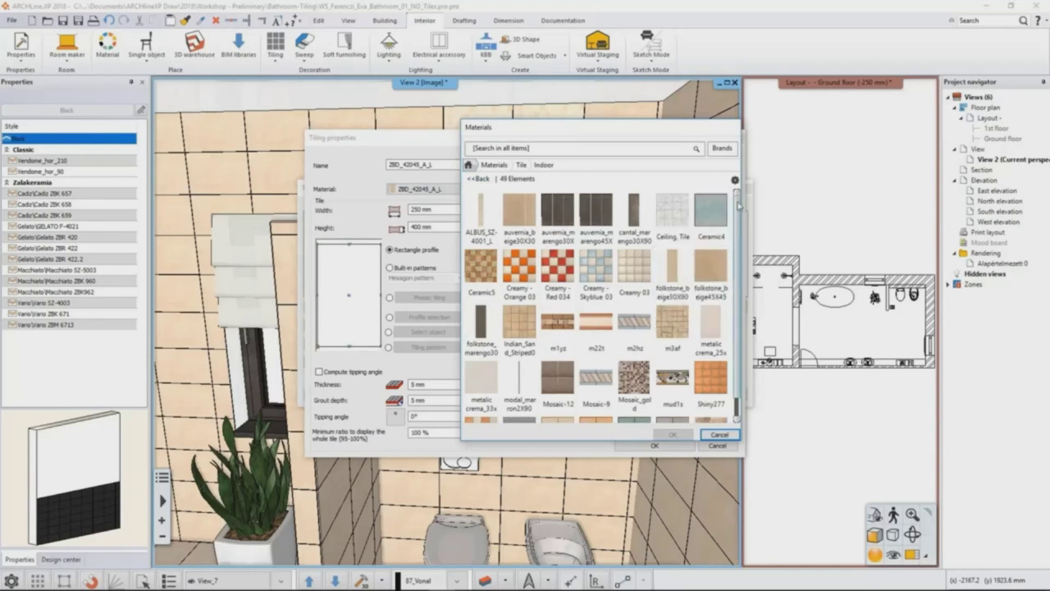
{"action": "left_click", "coordinate": [736, 244]}
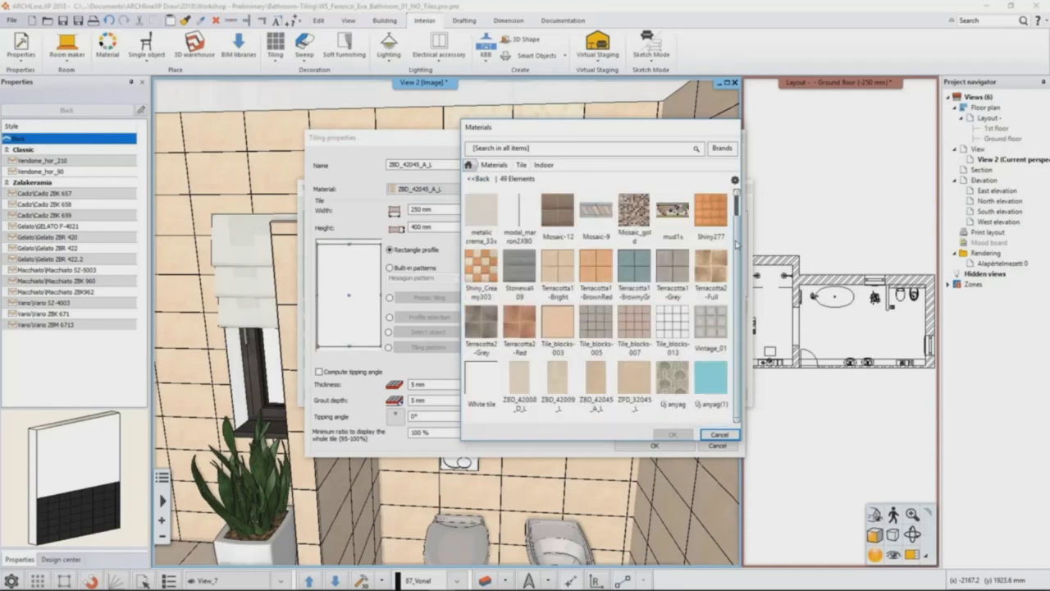
{"action": "left_click", "coordinate": [558, 382]}
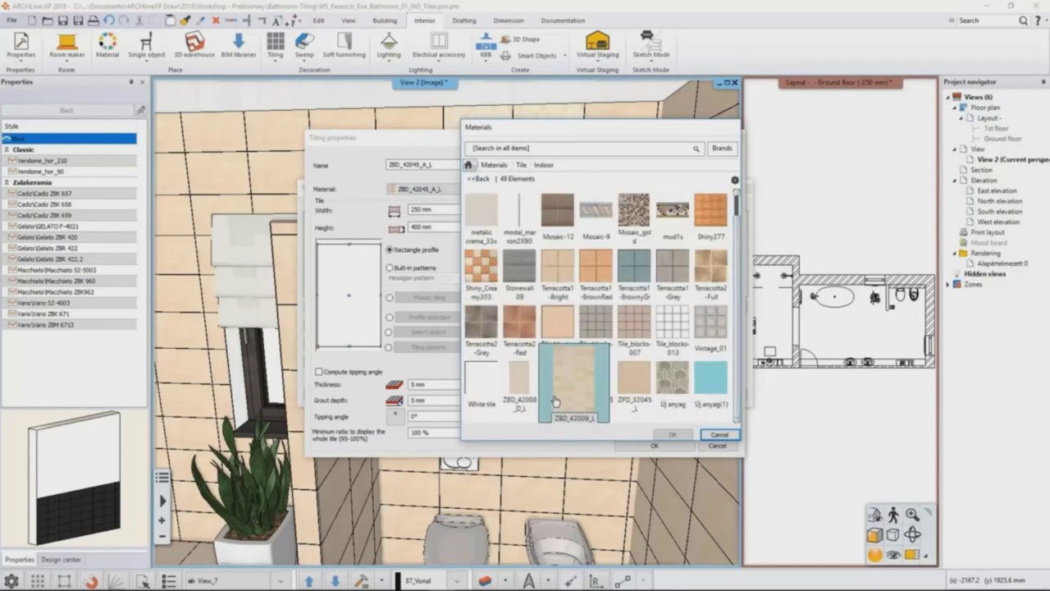
{"action": "left_click", "coordinate": [670, 435]}
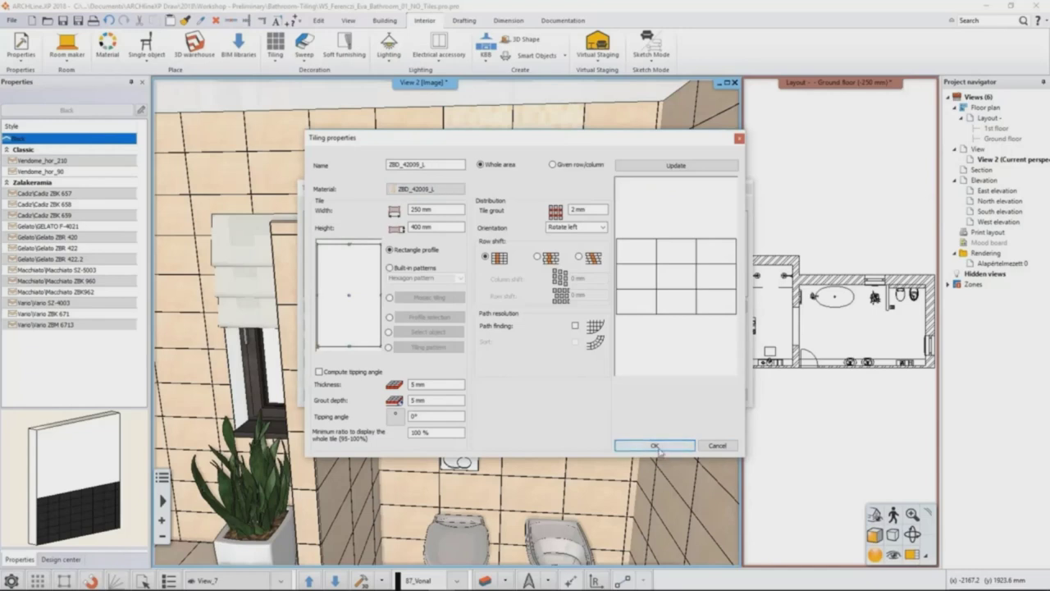
{"action": "left_click", "coordinate": [662, 447]}
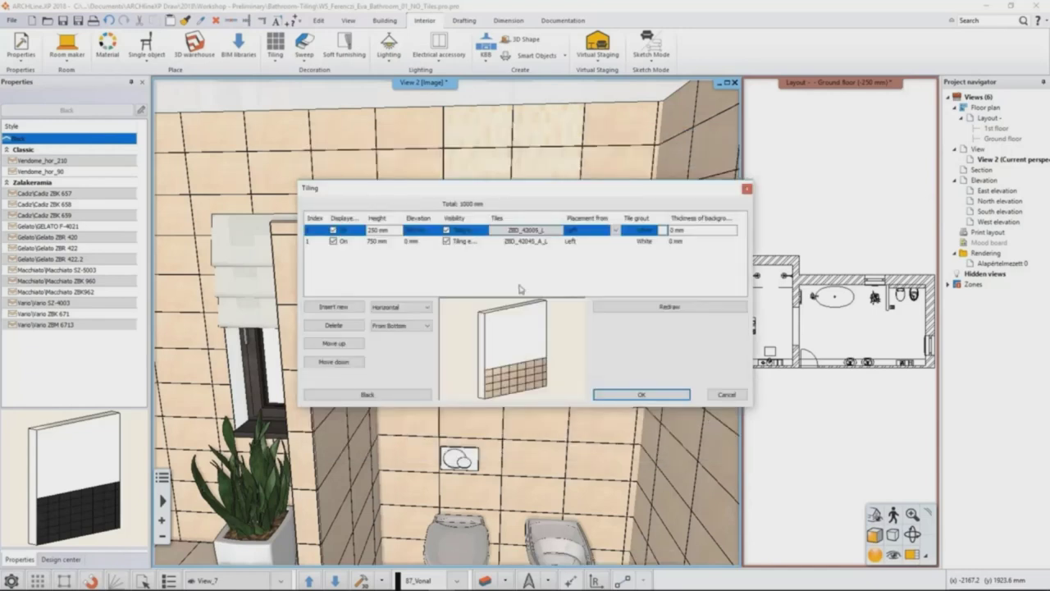
Step: Insert a new 750 mm tiling layer on top and assign it the indoor tile material ZBD_42008_D_L
{"action": "left_click", "coordinate": [378, 243]}
{"action": "left_click", "coordinate": [327, 307]}
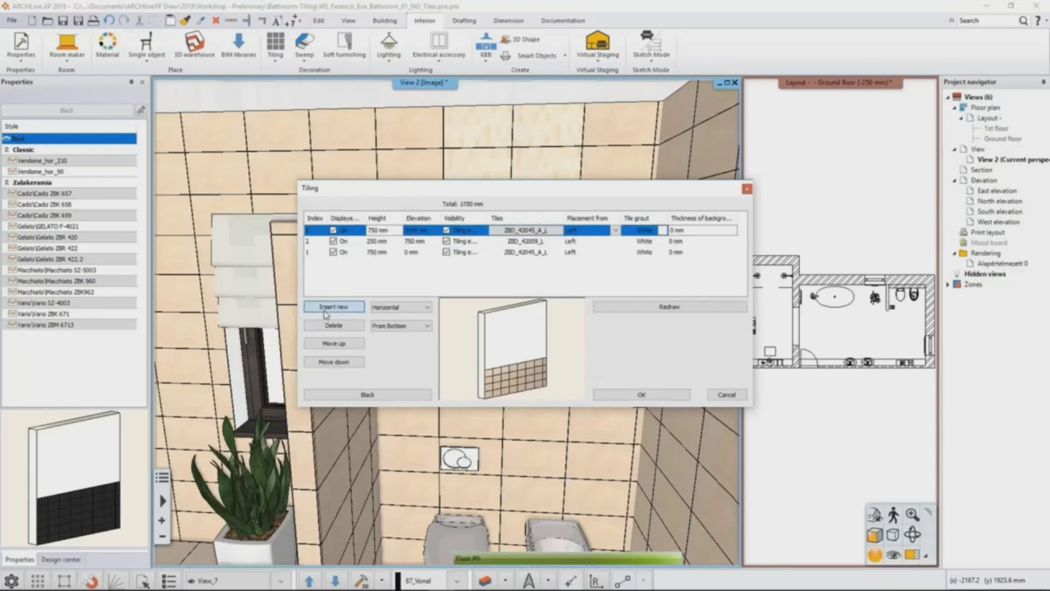
{"action": "double_click", "coordinate": [519, 230]}
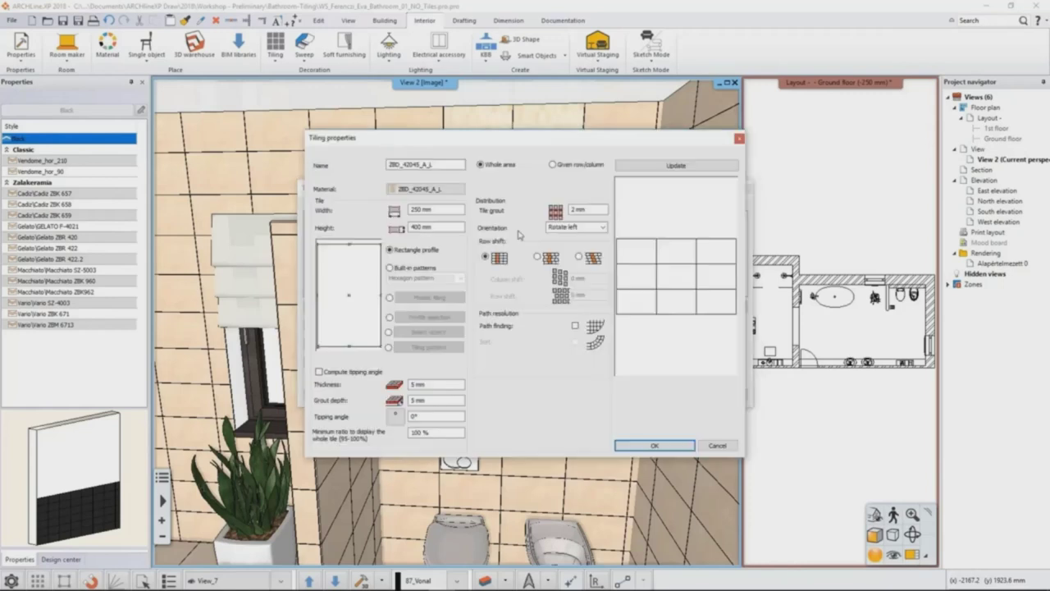
{"action": "left_click", "coordinate": [435, 191]}
{"action": "left_click", "coordinate": [478, 179]}
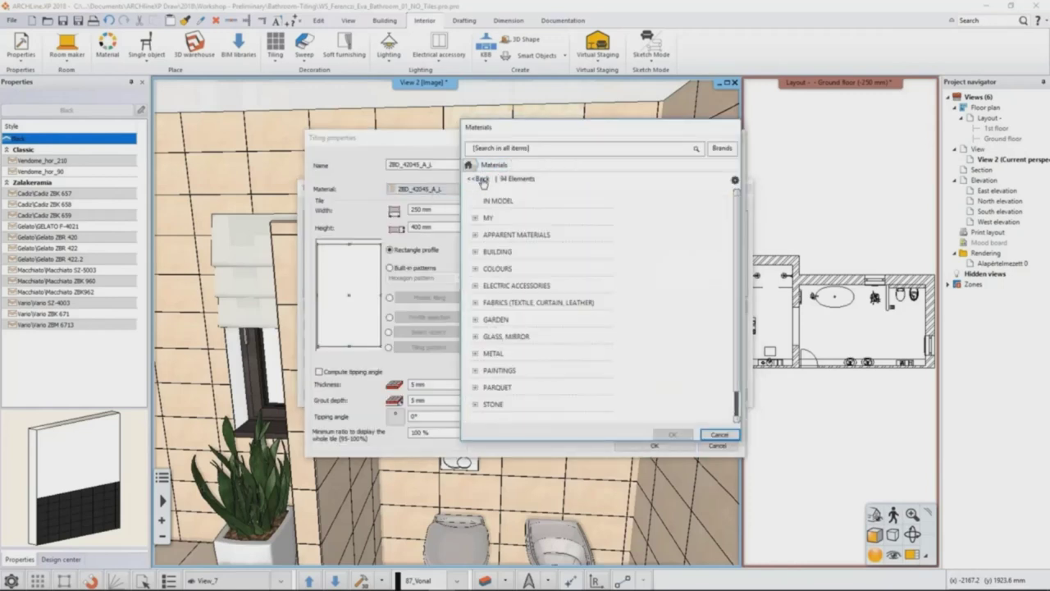
{"action": "left_click", "coordinate": [504, 353]}
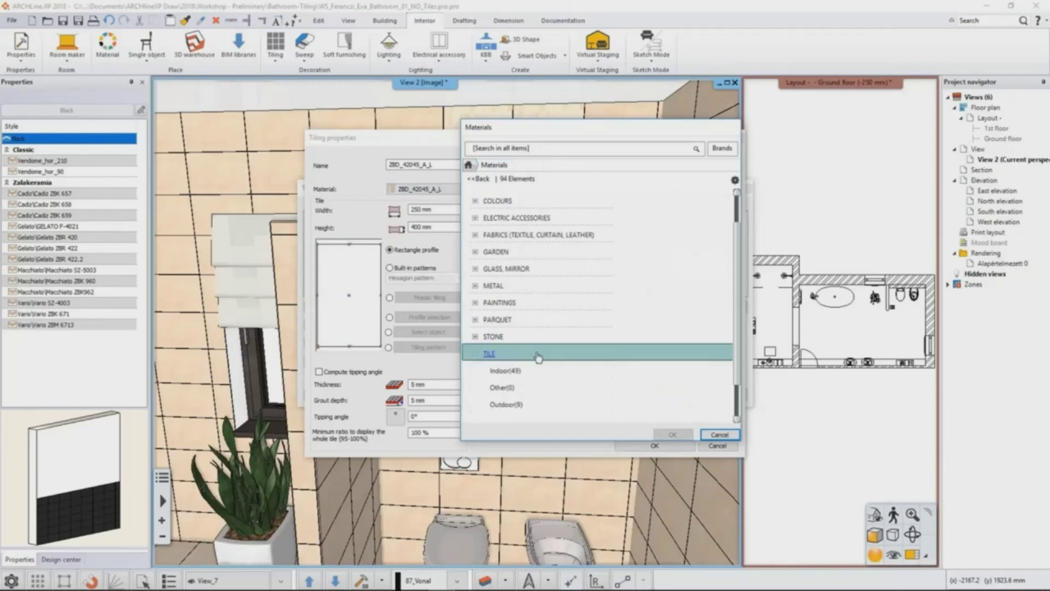
{"action": "left_click", "coordinate": [530, 369]}
{"action": "scroll", "coordinate": [738, 255], "scroll_direction": "down", "scroll_amount": 3}
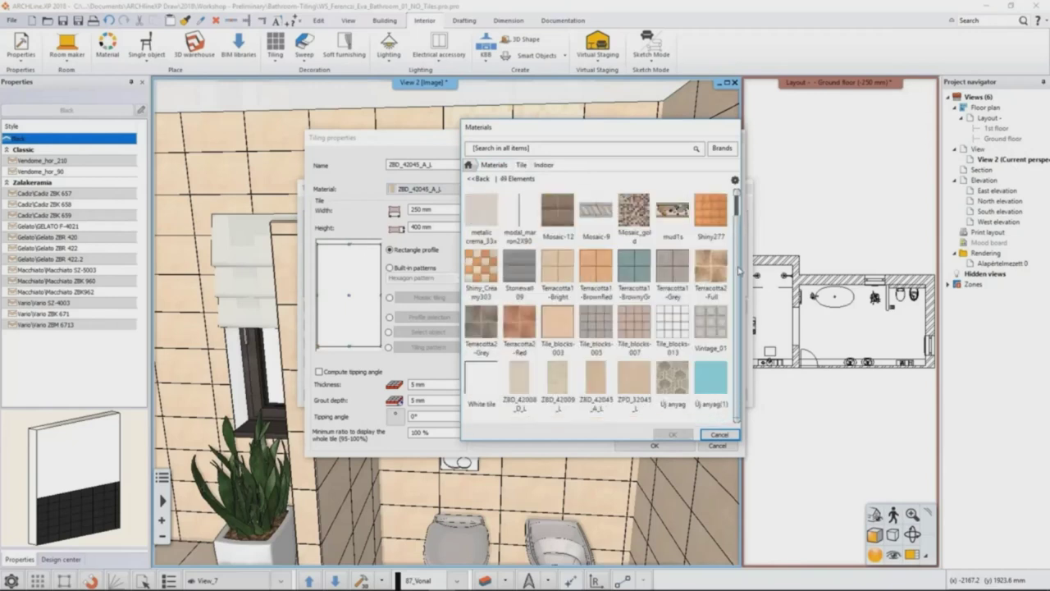
{"action": "left_click", "coordinate": [518, 396]}
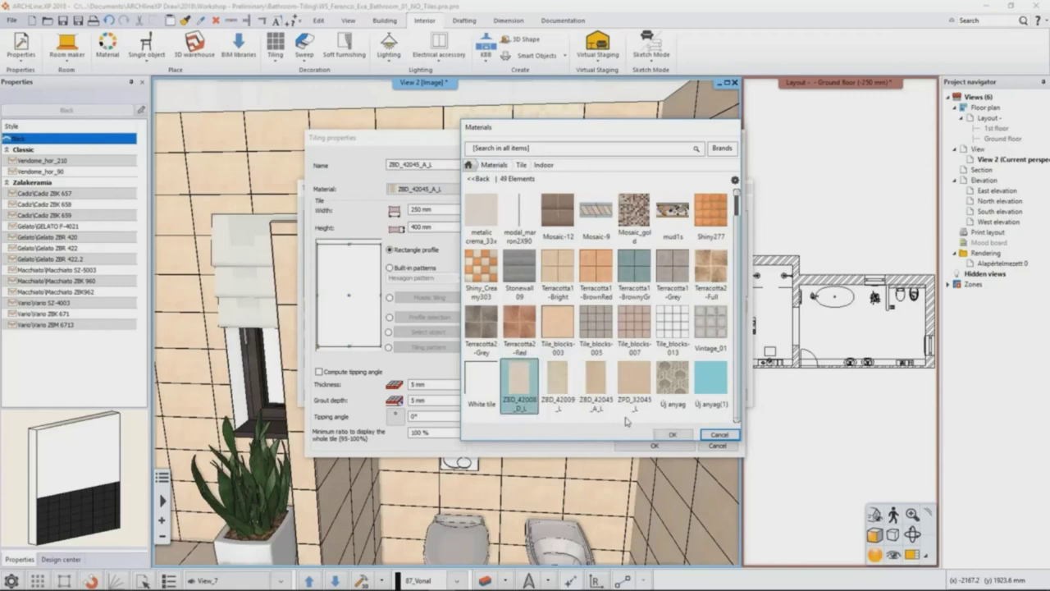
{"action": "left_click", "coordinate": [670, 434]}
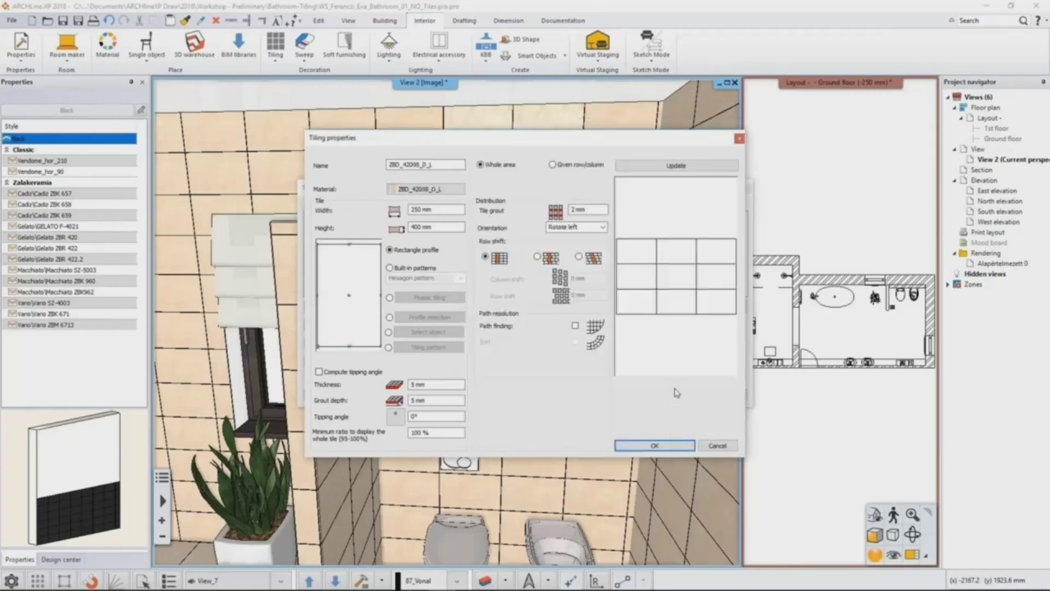
{"action": "left_click", "coordinate": [654, 445]}
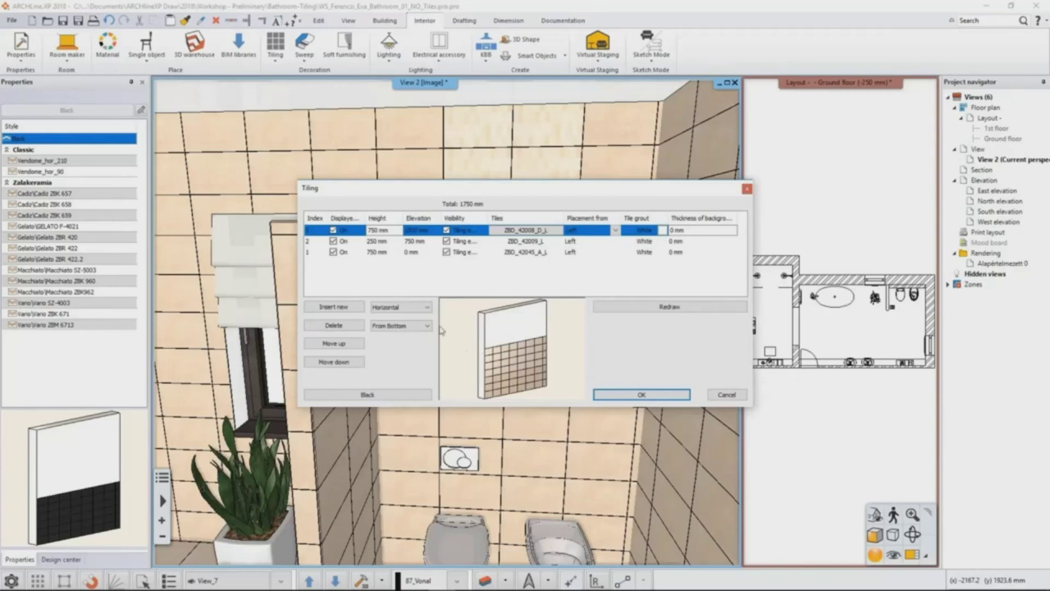
Step: Insert another tiling layer on top and set its height to 60 mm
{"action": "left_click", "coordinate": [336, 307]}
{"action": "left_click", "coordinate": [380, 231]}
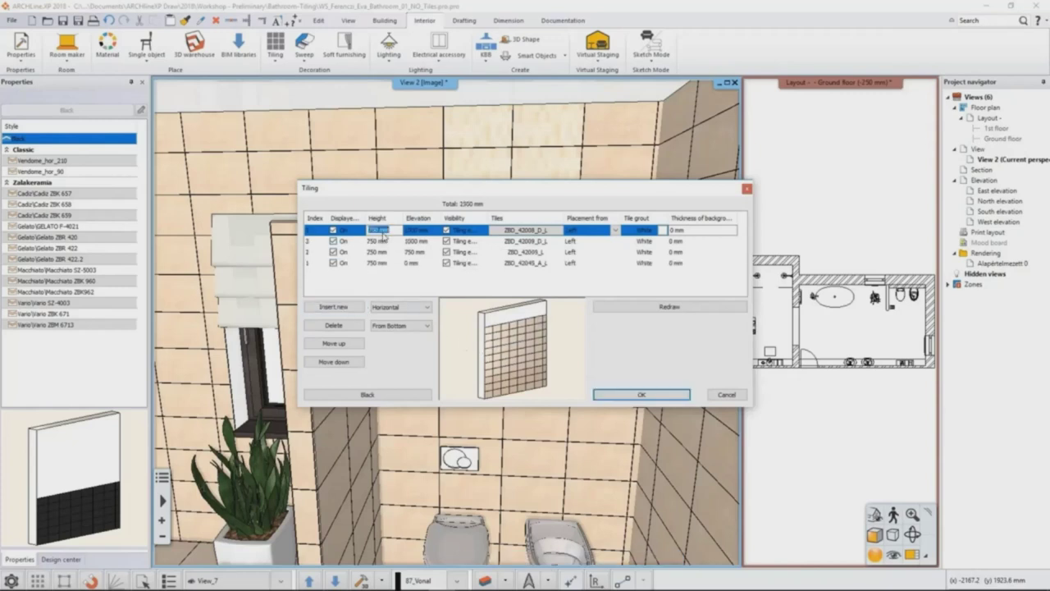
{"action": "type", "text": "60"}
Step: Assign the indoor tile material ALBUS_SZ-4001_L to the 60 mm layer and accept its tiling properties
{"action": "double_click", "coordinate": [517, 230]}
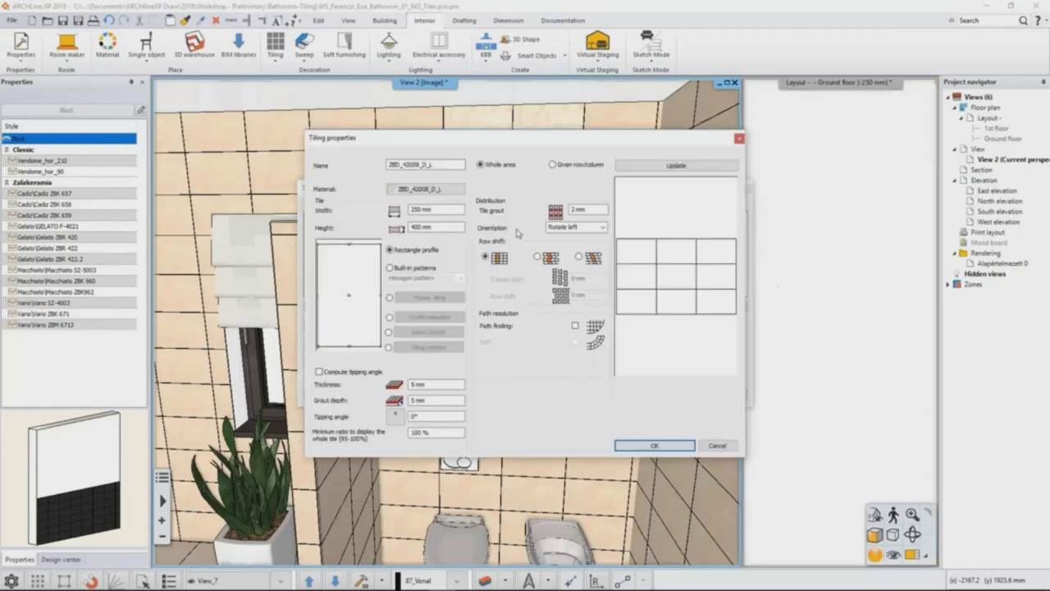
{"action": "left_click", "coordinate": [415, 190]}
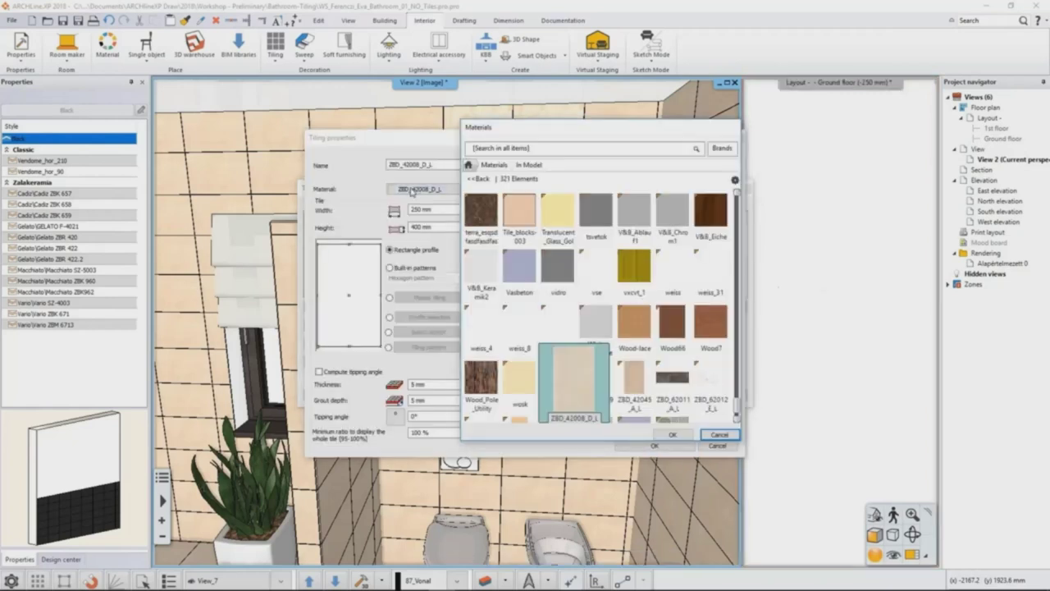
{"action": "left_click", "coordinate": [478, 180]}
{"action": "scroll", "coordinate": [675, 303], "scroll_direction": "down", "scroll_amount": 3}
{"action": "left_click", "coordinate": [490, 353]}
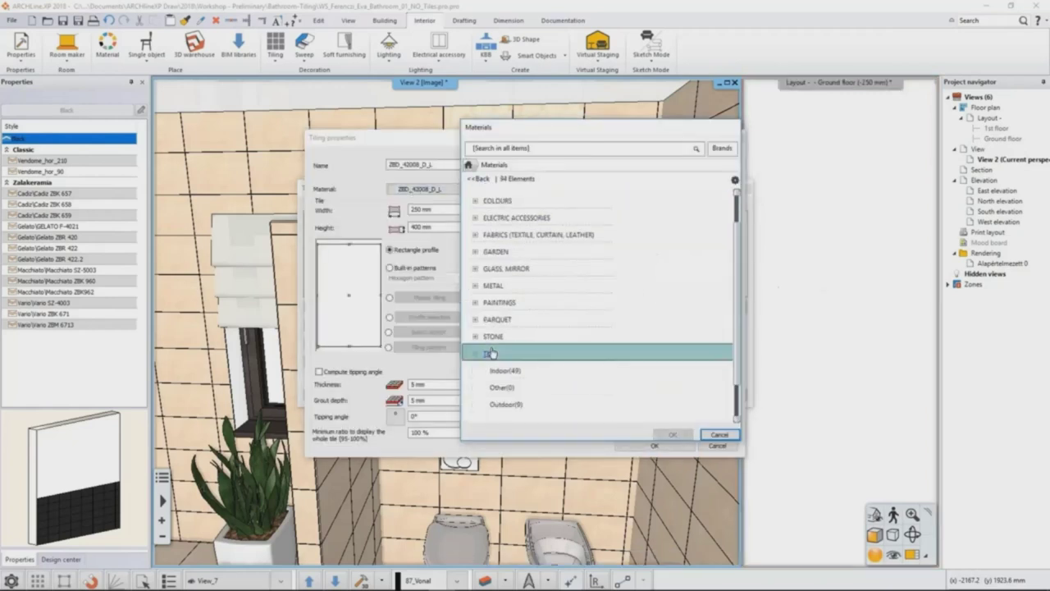
{"action": "left_click", "coordinate": [504, 370]}
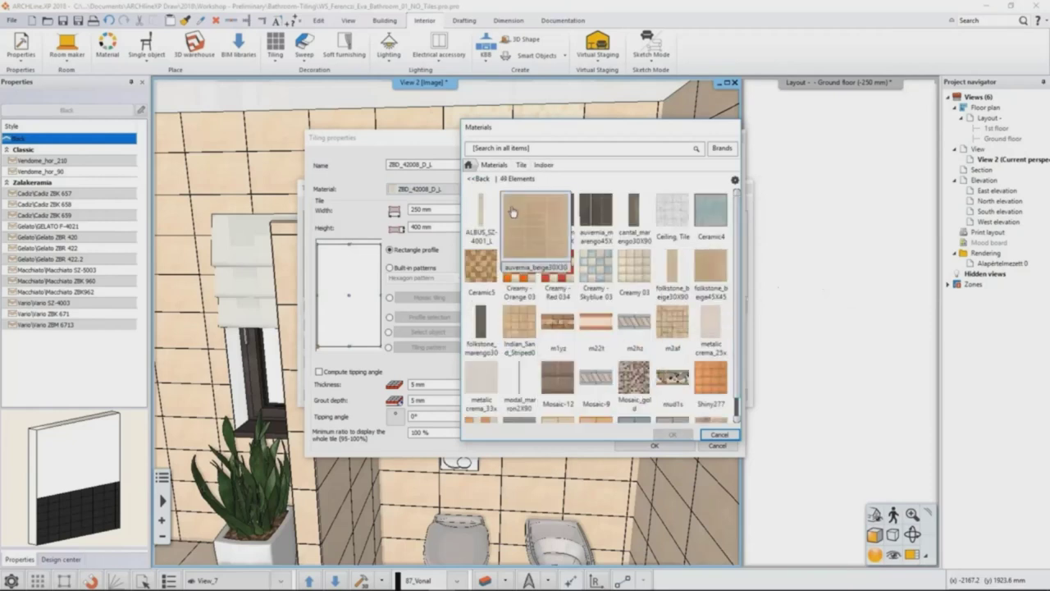
{"action": "left_click", "coordinate": [485, 229]}
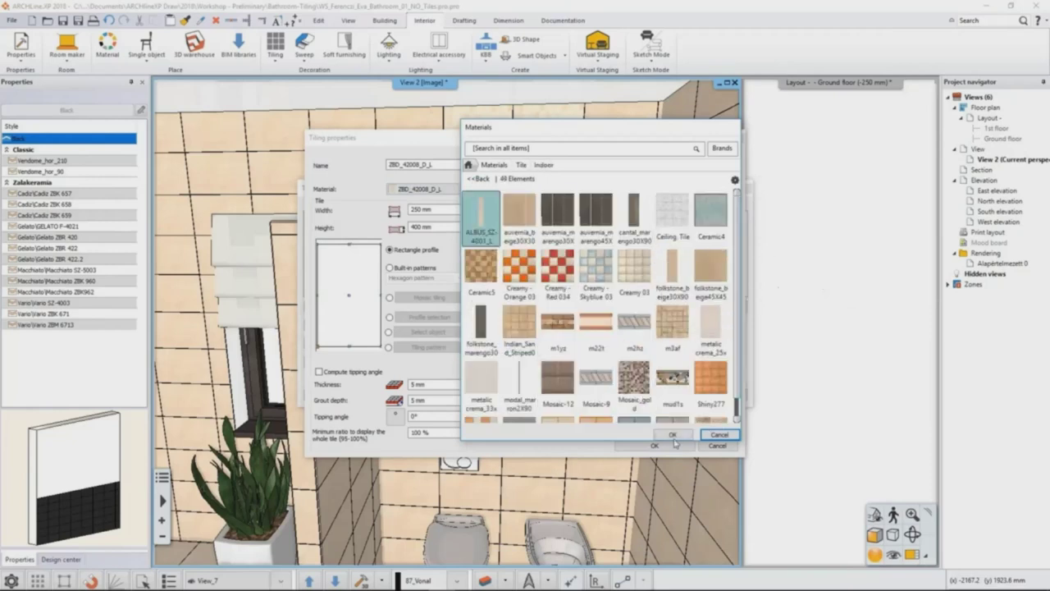
{"action": "left_click", "coordinate": [672, 438]}
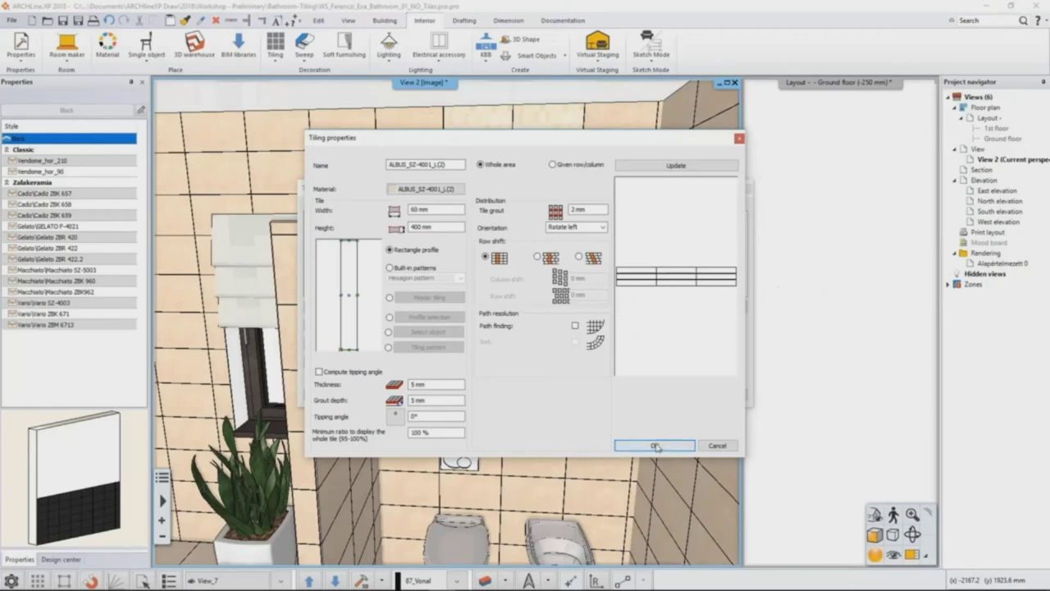
{"action": "left_click", "coordinate": [656, 445]}
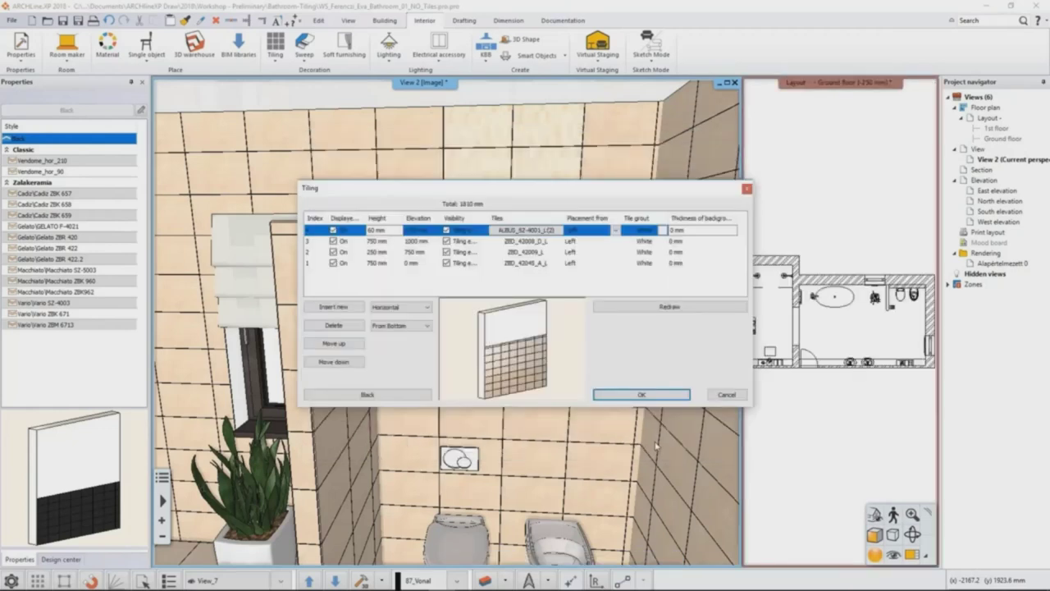
Step: Insert a ZBD_42008_D_L layer above the 60 mm border row and set its height to 500 mm
{"action": "left_click", "coordinate": [379, 242]}
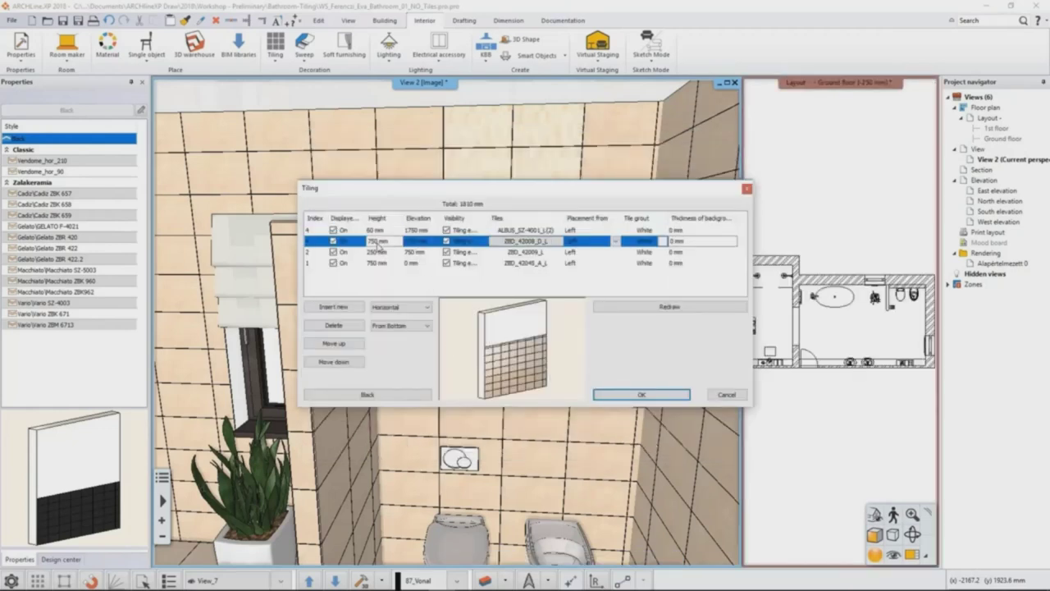
{"action": "left_click", "coordinate": [334, 307]}
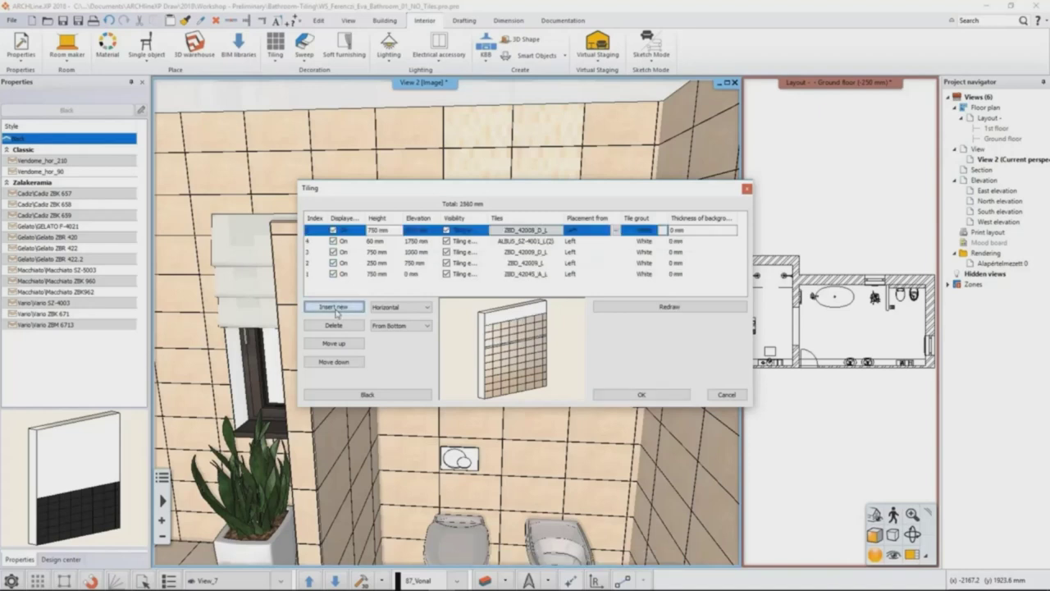
{"action": "left_click", "coordinate": [395, 235]}
{"action": "type", "text": "500"}
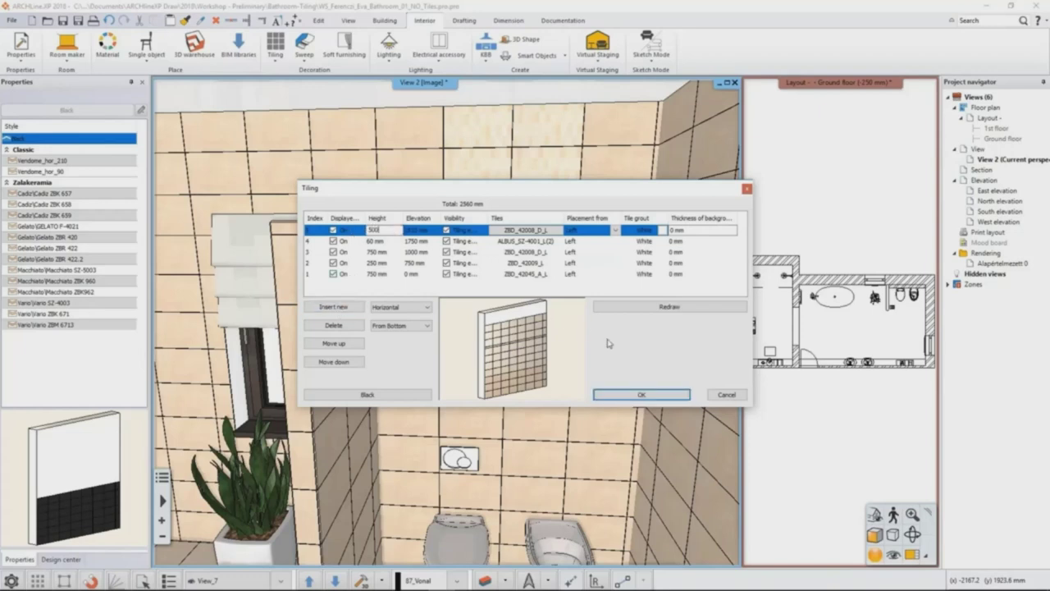
Step: Insert a 2000 mm layer at the very top, turn off its tiling visibility, and redraw the preview
{"action": "left_click", "coordinate": [351, 310]}
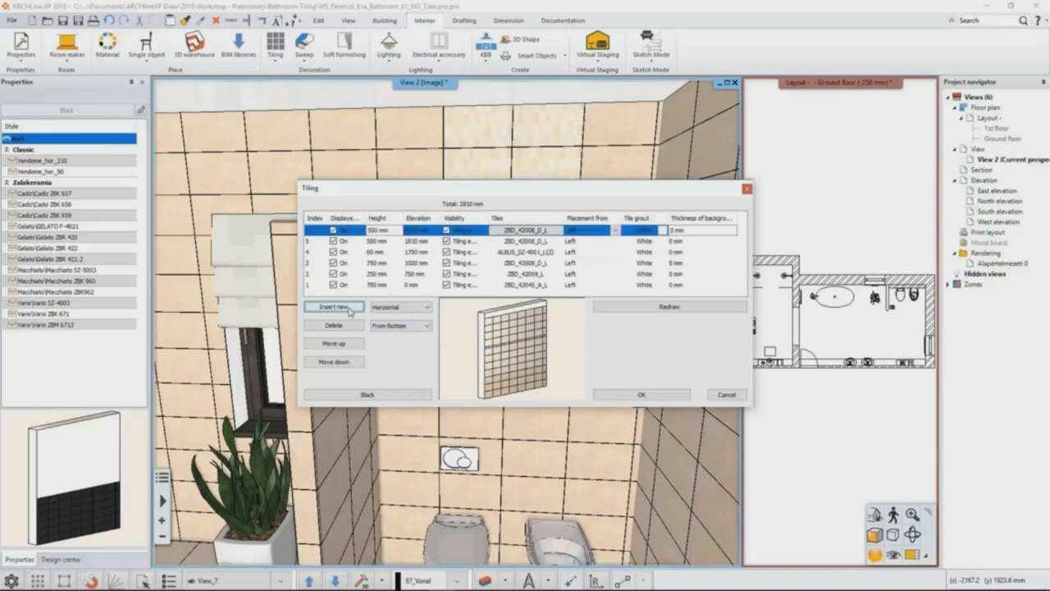
{"action": "left_click", "coordinate": [393, 232]}
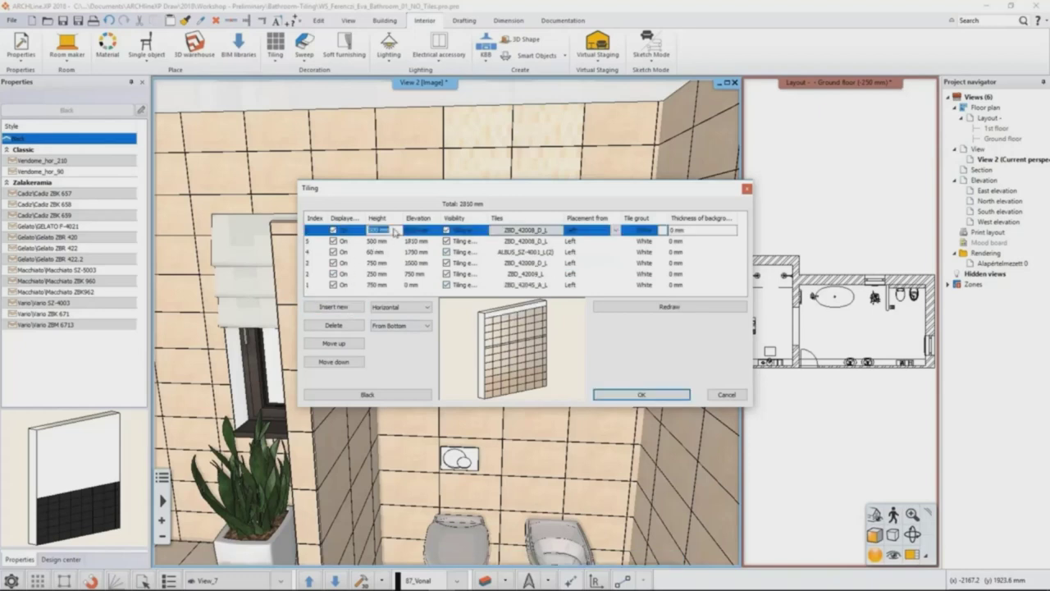
{"action": "type", "text": "2"}
{"action": "left_click", "coordinate": [446, 231]}
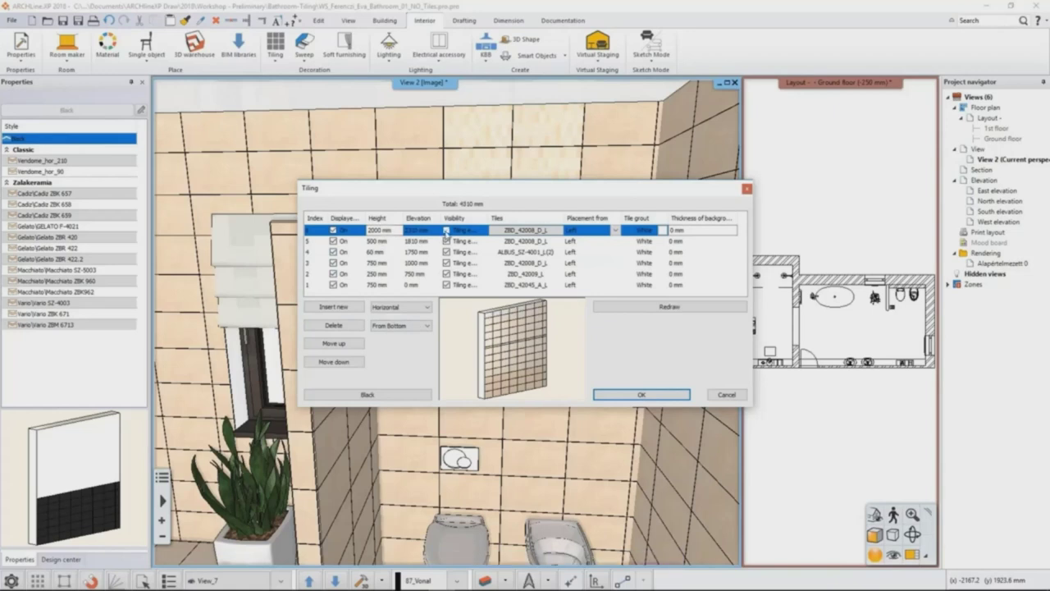
{"action": "left_click", "coordinate": [618, 307]}
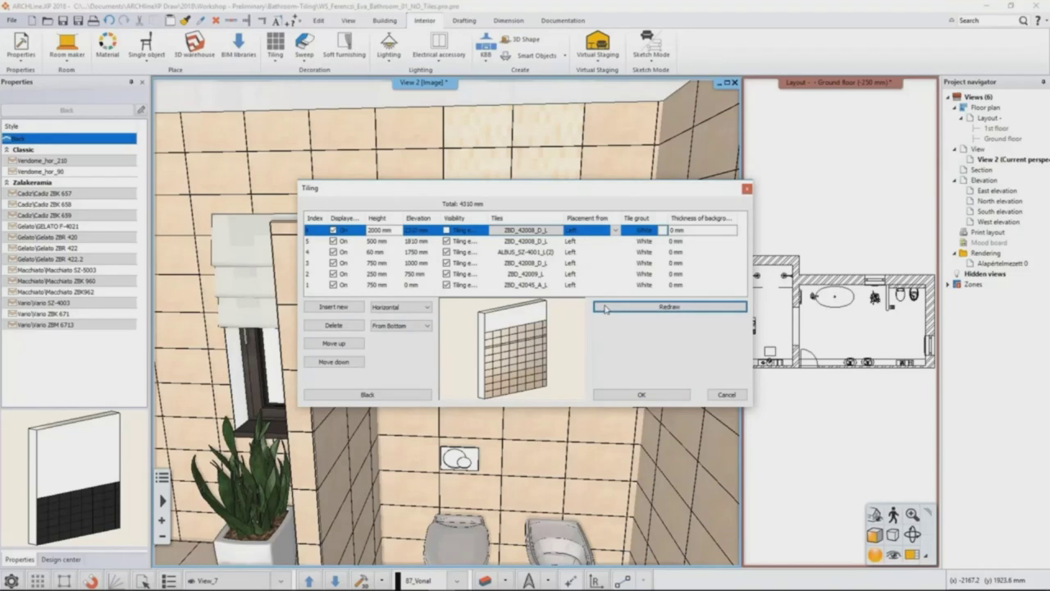
Step: Save the layer setup as a new tiling style named Albus_1 in the Zalakeramia folder and accept the tiling settings
{"action": "left_click", "coordinate": [408, 394]}
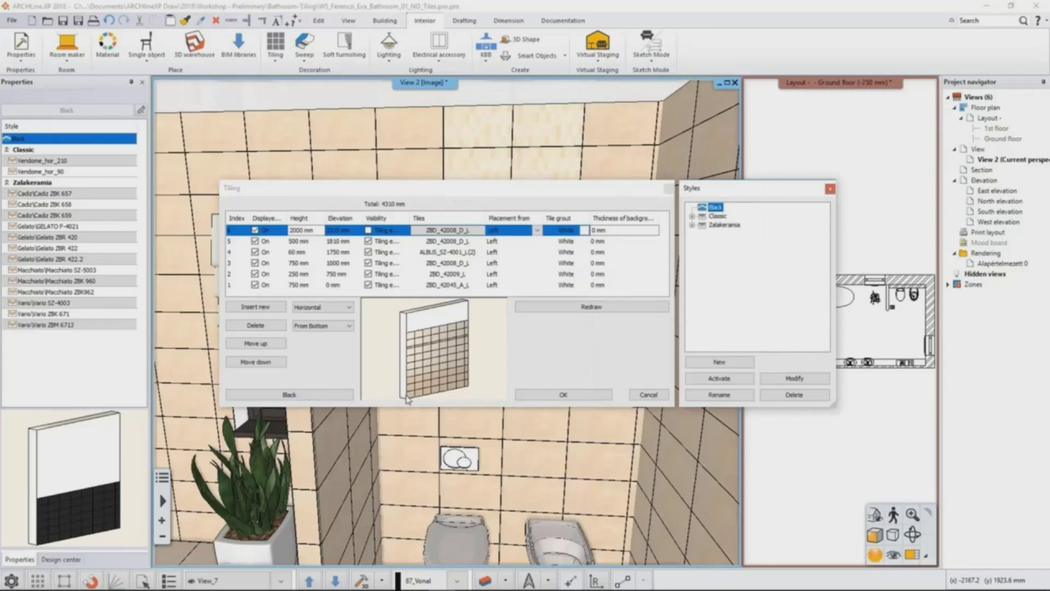
{"action": "left_click", "coordinate": [719, 362]}
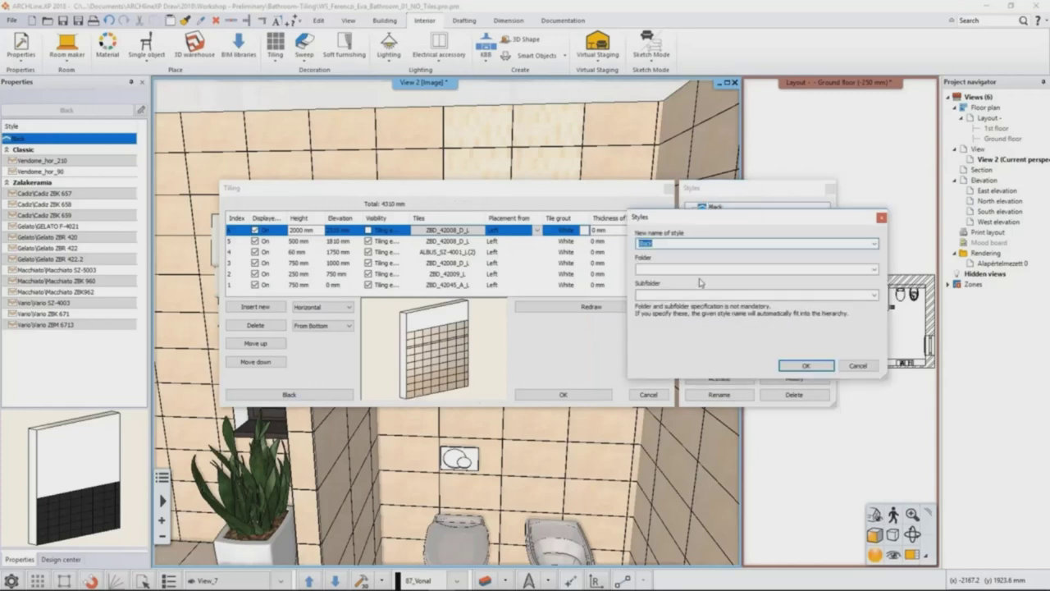
{"action": "type", "text": "A"}
{"action": "left_click", "coordinate": [875, 269]}
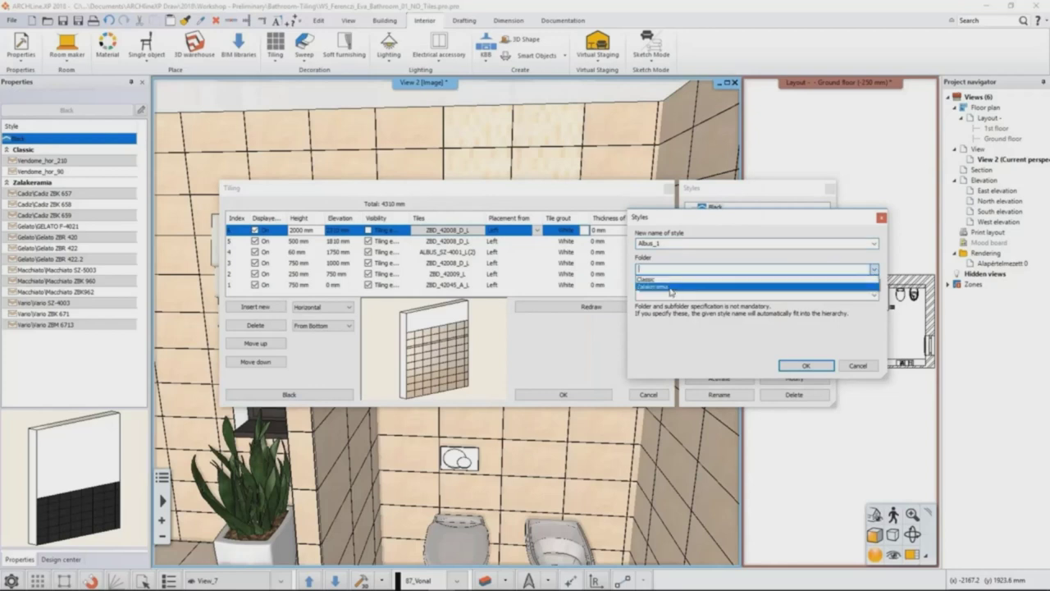
{"action": "left_click", "coordinate": [674, 287]}
{"action": "left_click", "coordinate": [806, 366]}
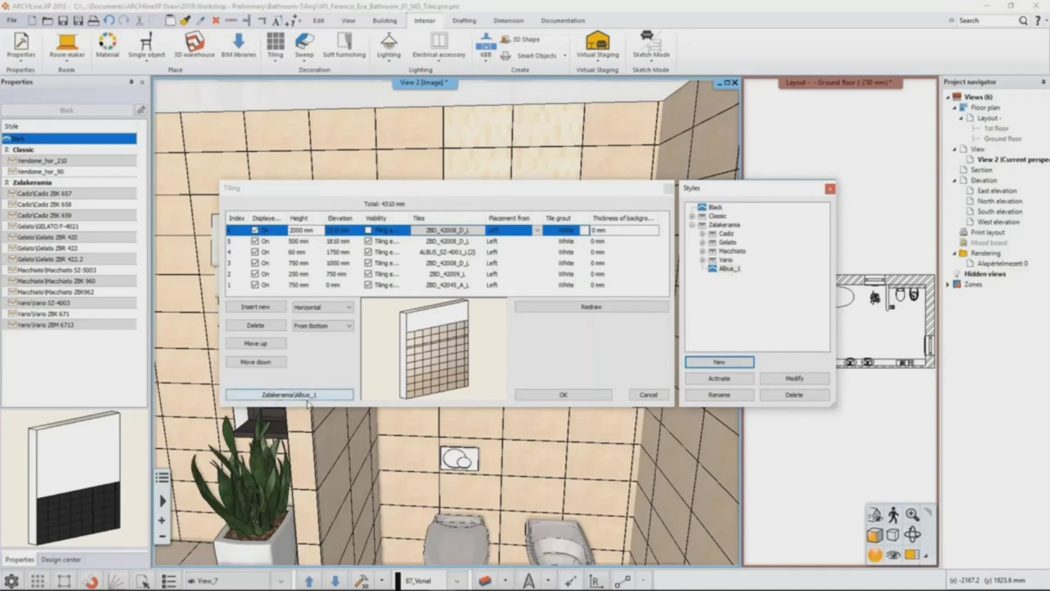
{"action": "left_click", "coordinate": [563, 396]}
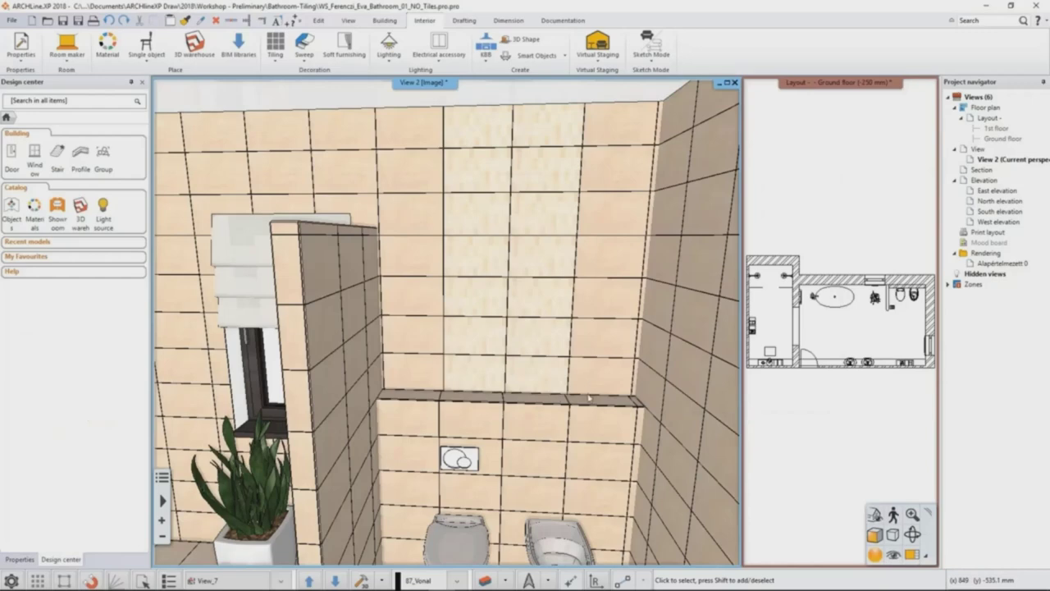
Step: Switch to the saved perspective View_4 and delete all tiling from the back wall with the dark shelf niche
{"action": "left_click", "coordinate": [335, 580]}
{"action": "left_click", "coordinate": [334, 580]}
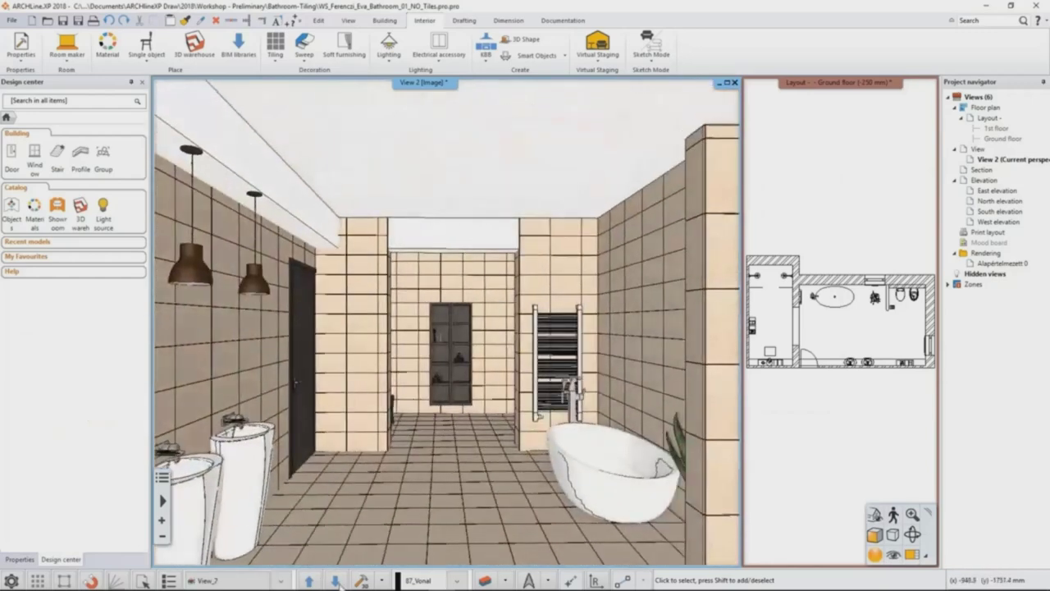
{"action": "right_click", "coordinate": [427, 281]}
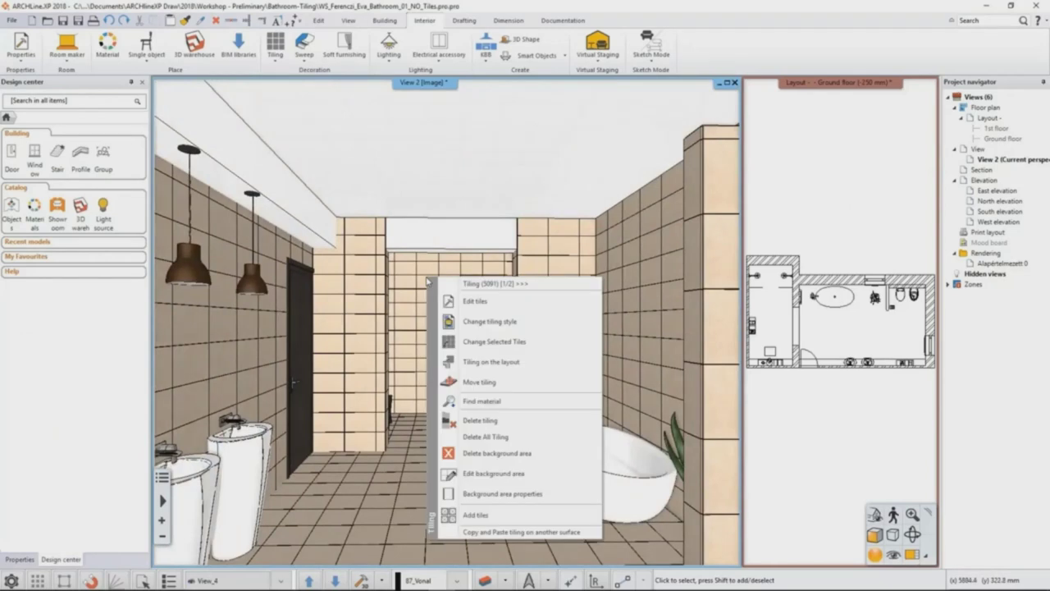
{"action": "left_click", "coordinate": [530, 437]}
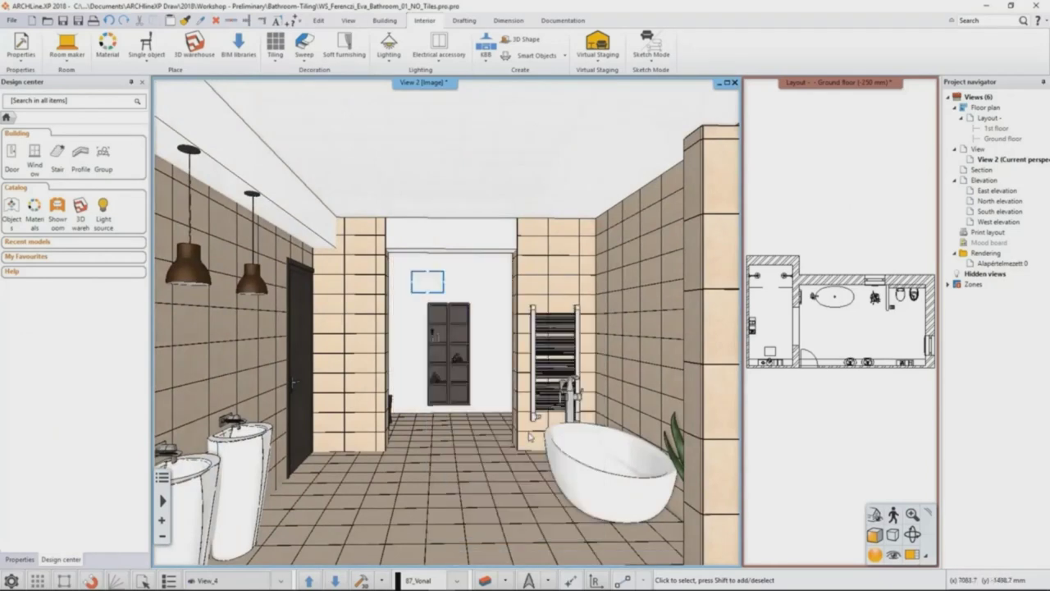
Step: Place the Zalakeramia Albus_1 tiling style on the room's walls, starting from the bare back wall
{"action": "right_click", "coordinate": [485, 284]}
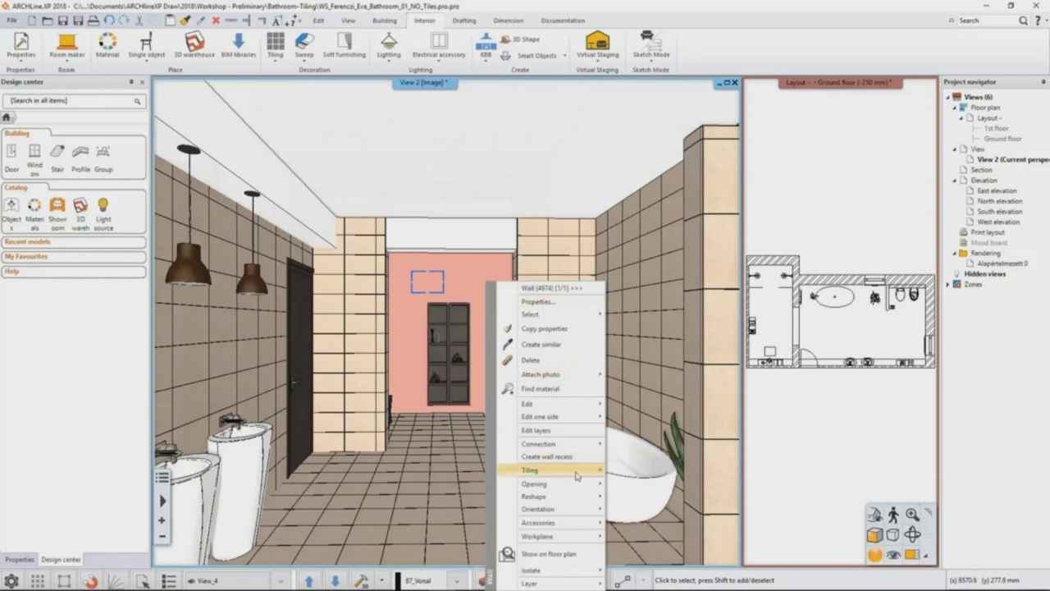
{"action": "mouse_move", "coordinate": [578, 475]}
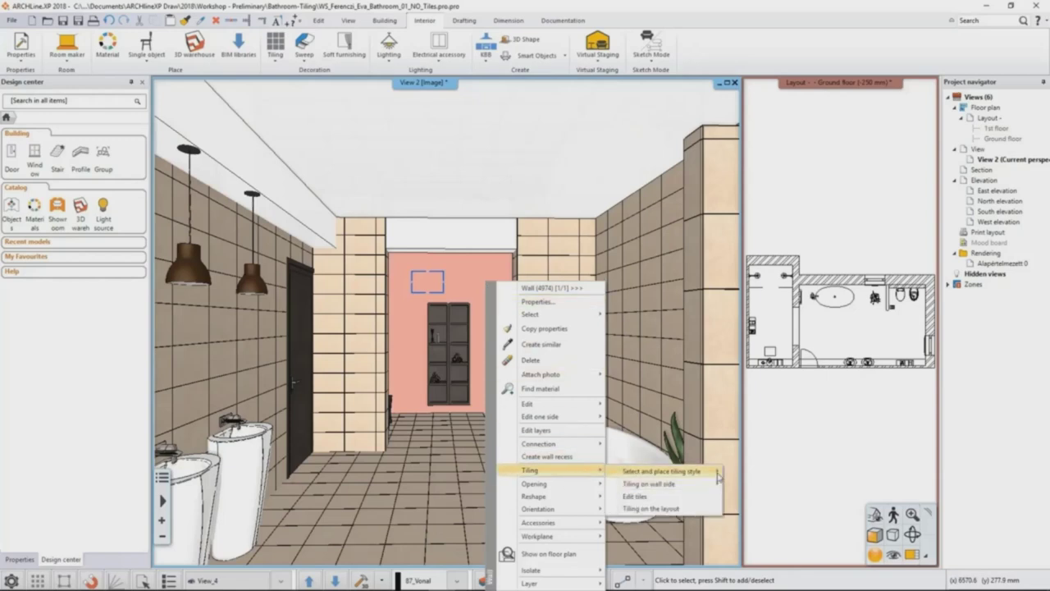
{"action": "mouse_move", "coordinate": [710, 473]}
{"action": "left_click", "coordinate": [778, 488]}
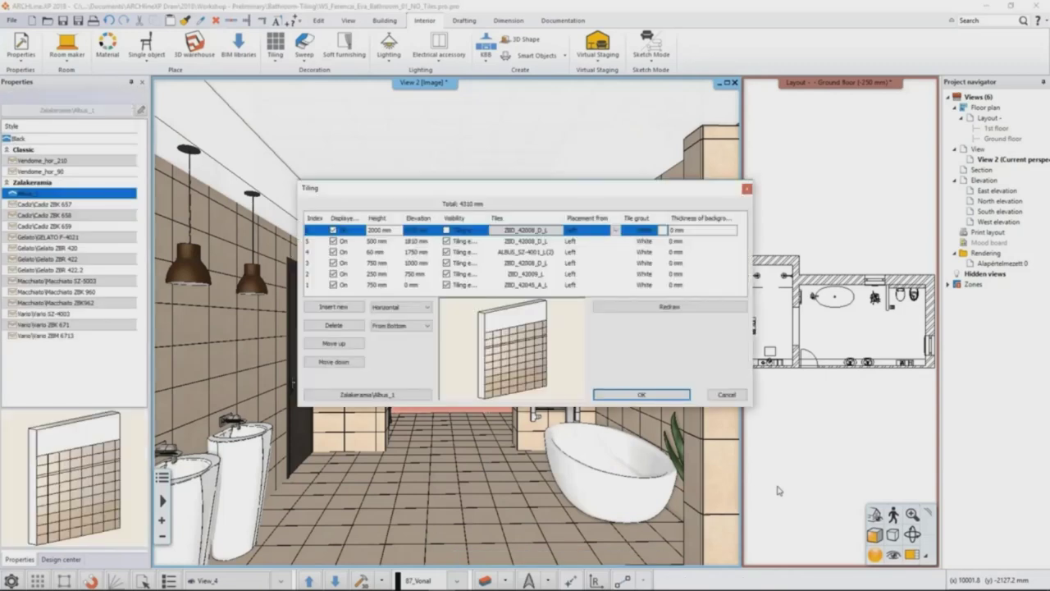
{"action": "left_click", "coordinate": [597, 394]}
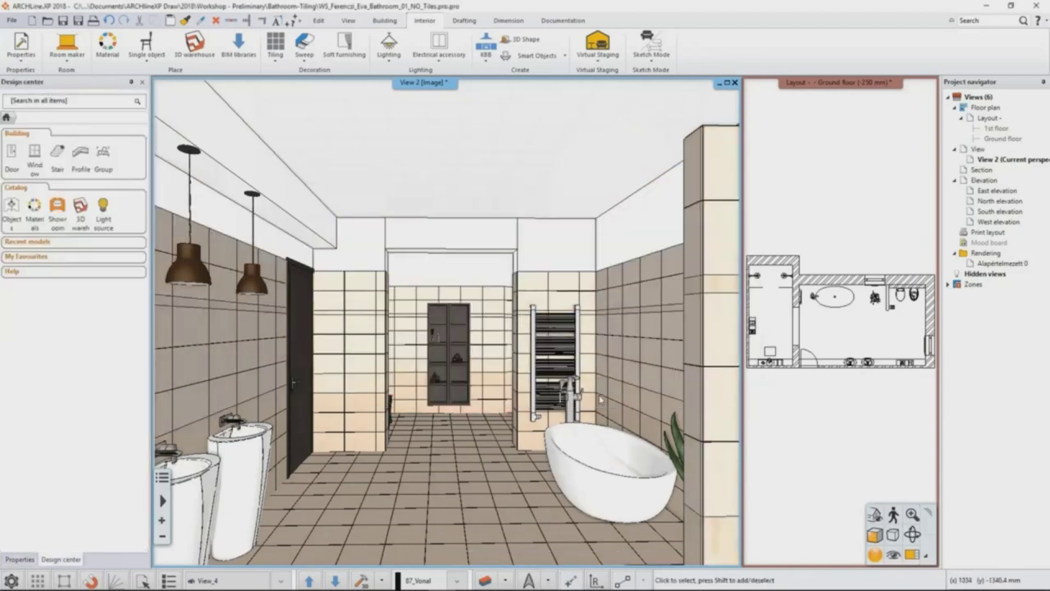
Step: Switch to the saved perspective facing the shower and delete all tiling from the shower's back wall
{"action": "left_click", "coordinate": [309, 581]}
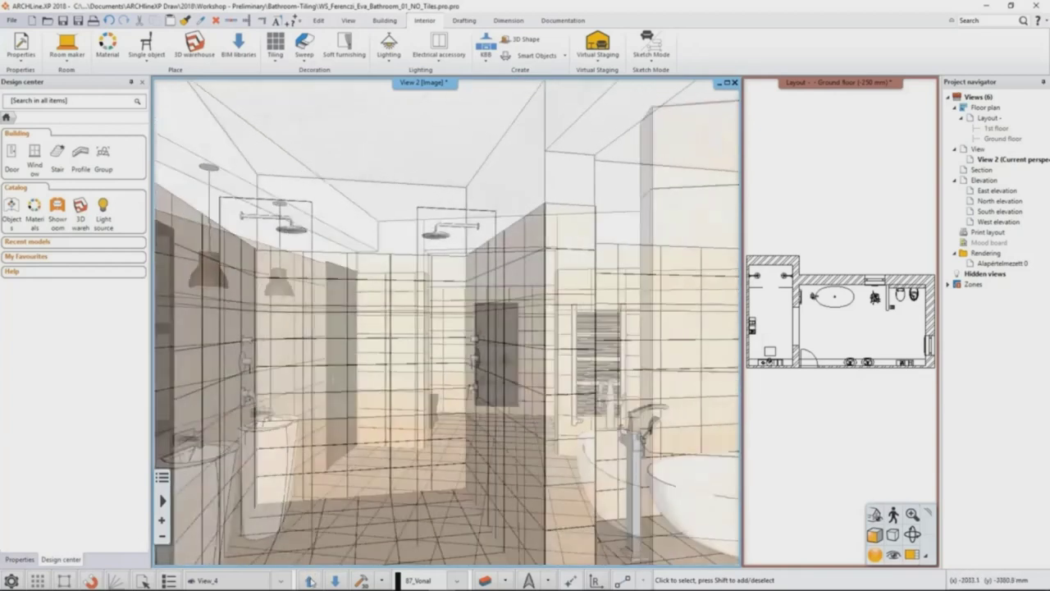
{"action": "left_click", "coordinate": [309, 580]}
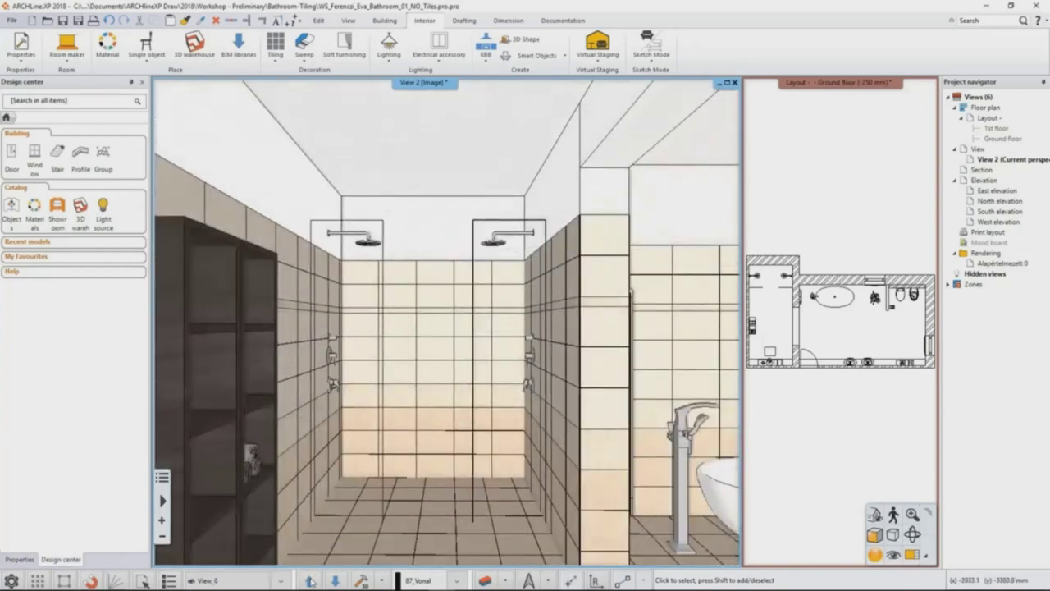
{"action": "right_click", "coordinate": [428, 377]}
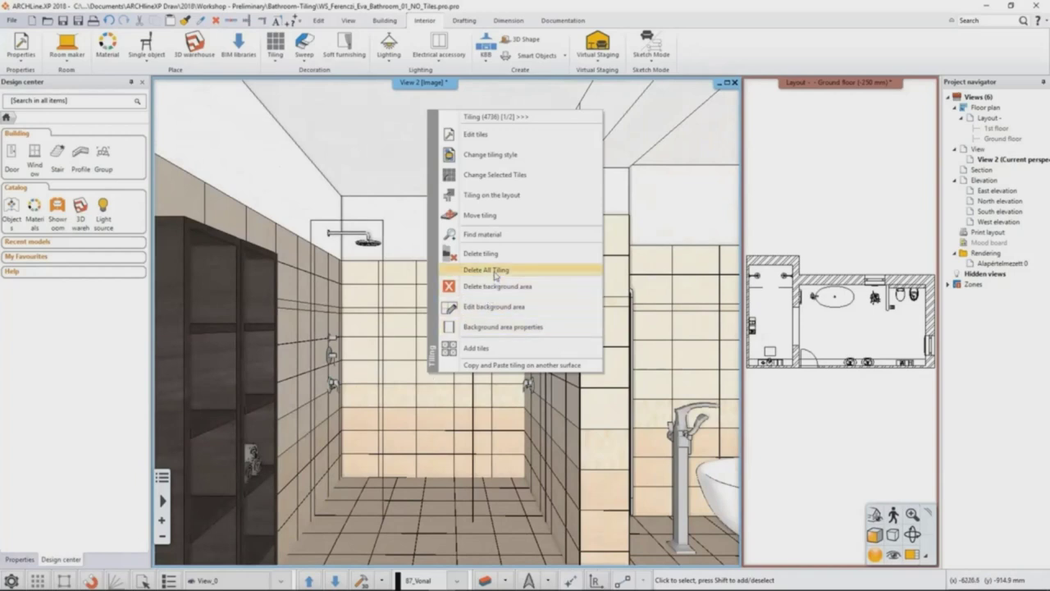
{"action": "left_click", "coordinate": [493, 270]}
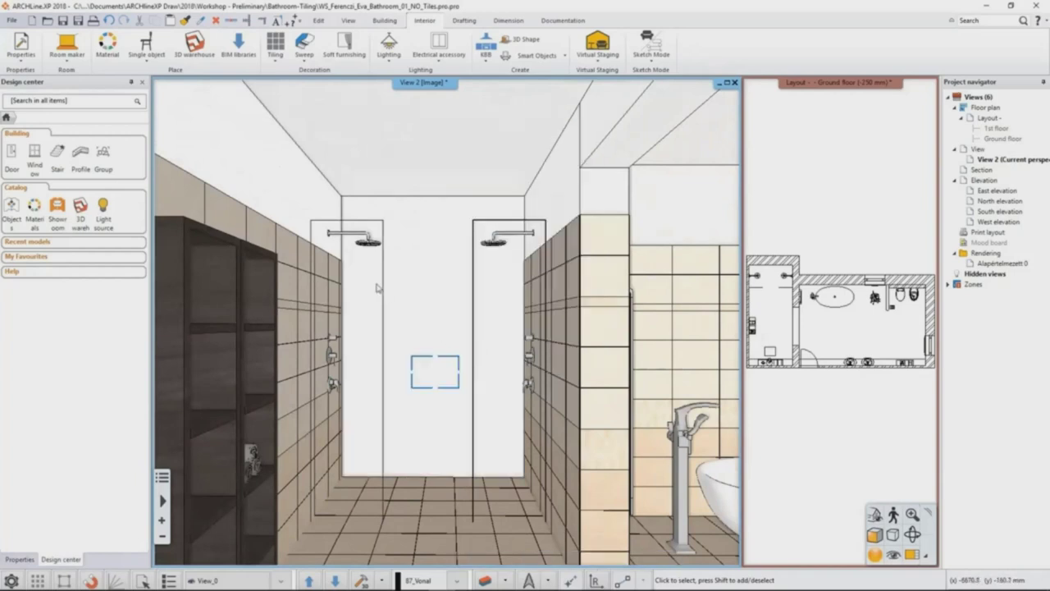
Step: Start tiling the shower's bare back wall side, on this wall only, and choose mosaic tiling as the tile pattern
{"action": "right_click", "coordinate": [425, 287]}
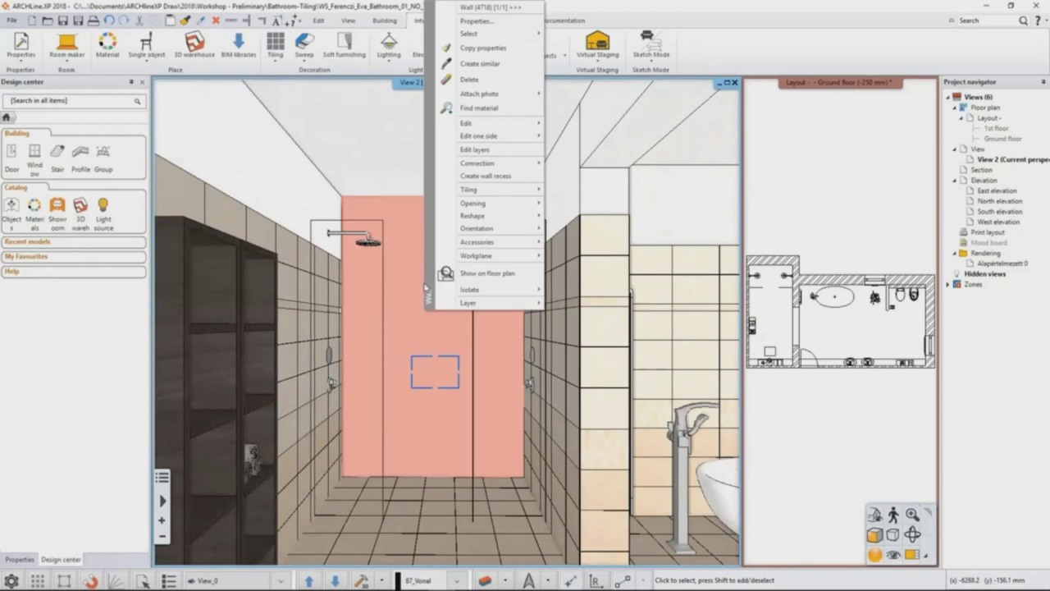
{"action": "mouse_move", "coordinate": [527, 193]}
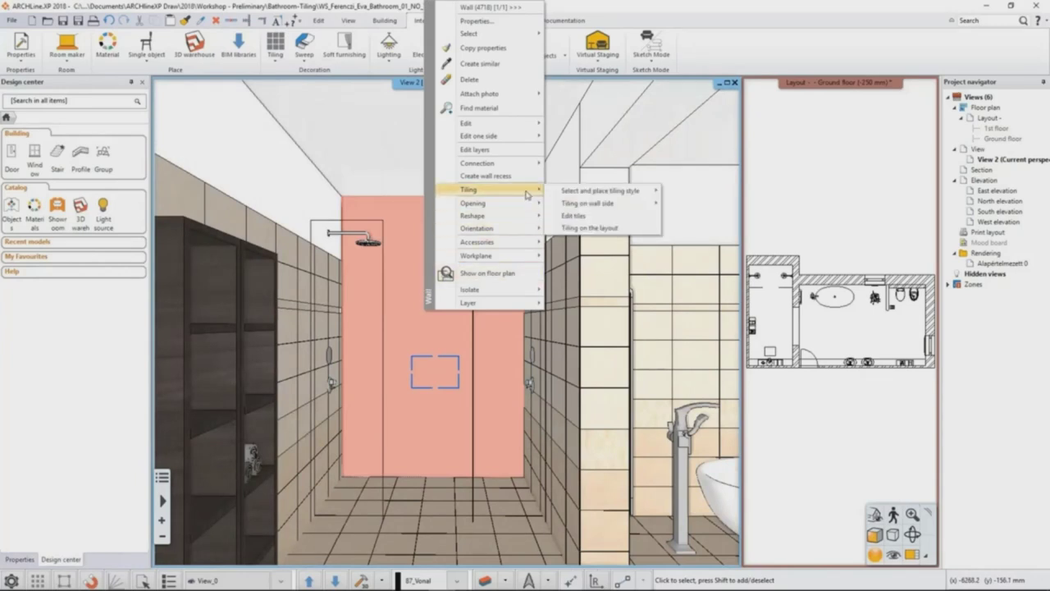
{"action": "mouse_move", "coordinate": [625, 204]}
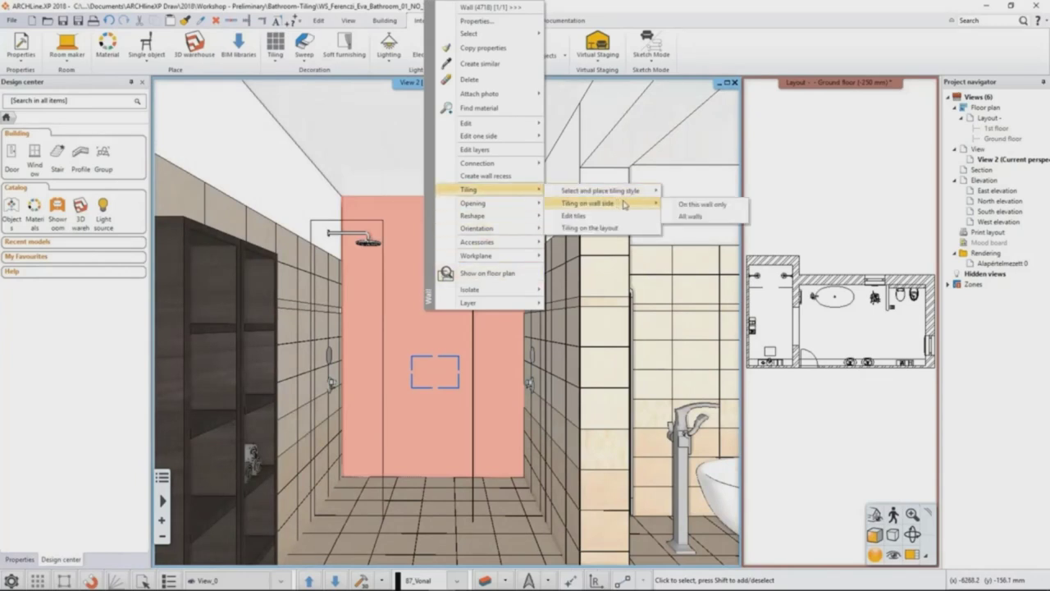
{"action": "left_click", "coordinate": [690, 206]}
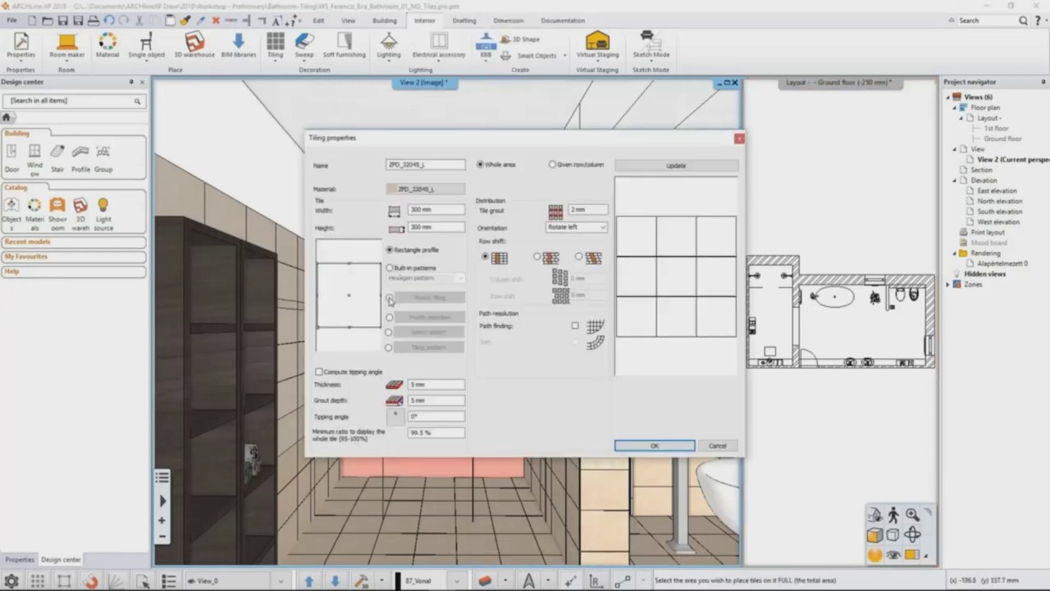
{"action": "left_click", "coordinate": [390, 298]}
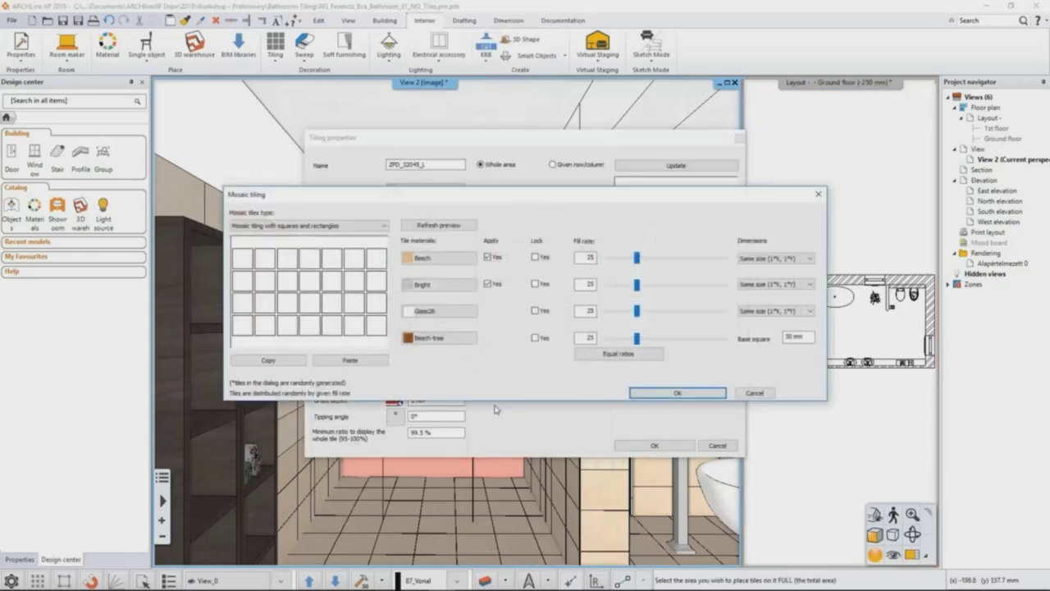
Step: Set the first mosaic tile material to ZBD_42045_A_L from the indoor tile materials
{"action": "left_click", "coordinate": [435, 258]}
{"action": "left_click", "coordinate": [479, 178]}
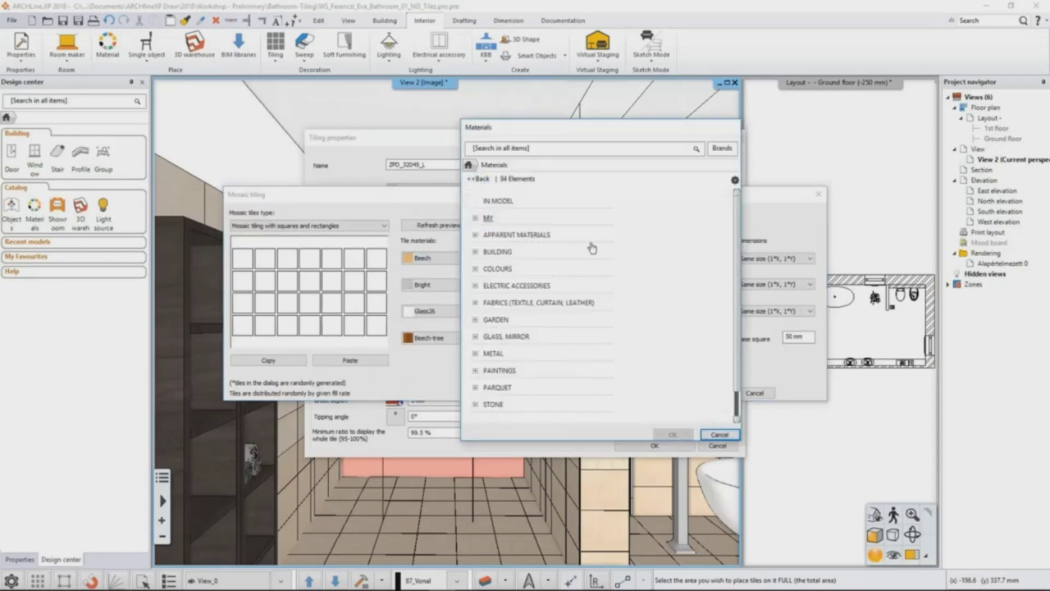
{"action": "scroll", "coordinate": [677, 313], "scroll_direction": "down", "scroll_amount": 2}
{"action": "left_click", "coordinate": [508, 361]}
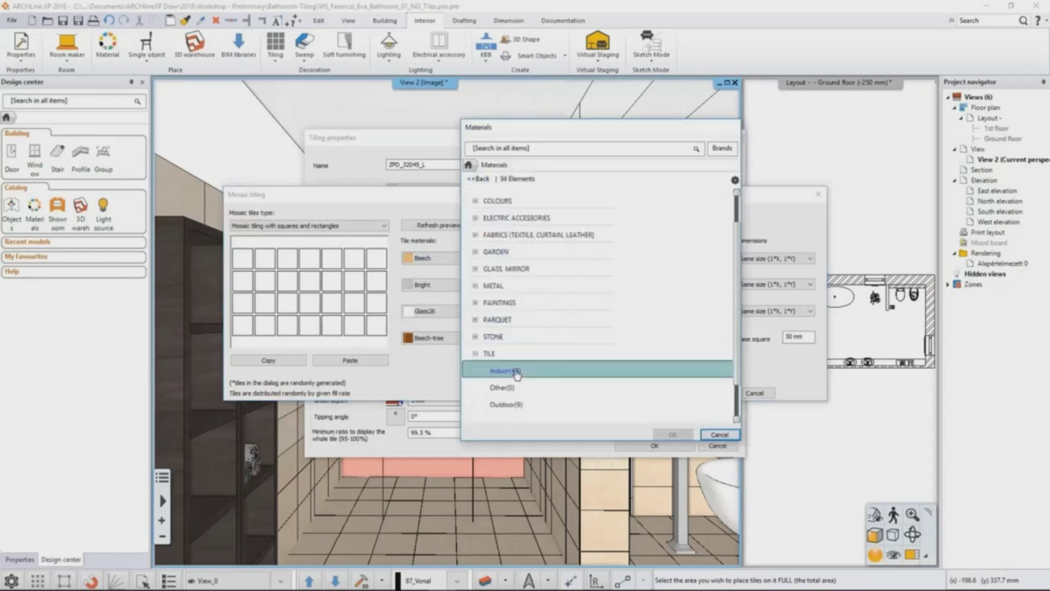
{"action": "left_click", "coordinate": [514, 370]}
{"action": "scroll", "coordinate": [738, 211], "scroll_direction": "down", "scroll_amount": 3}
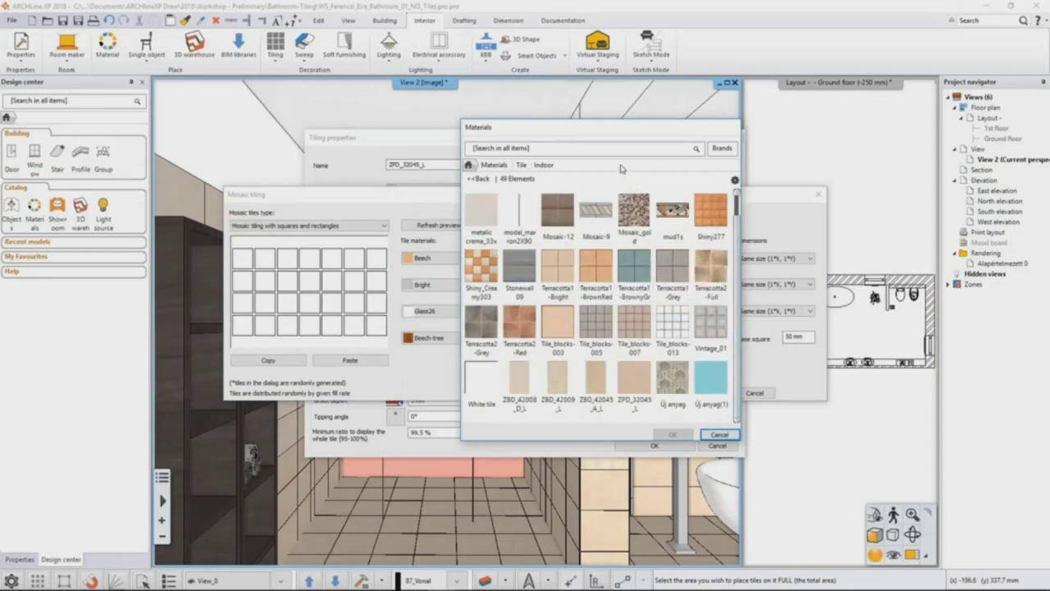
{"action": "left_click", "coordinate": [595, 389]}
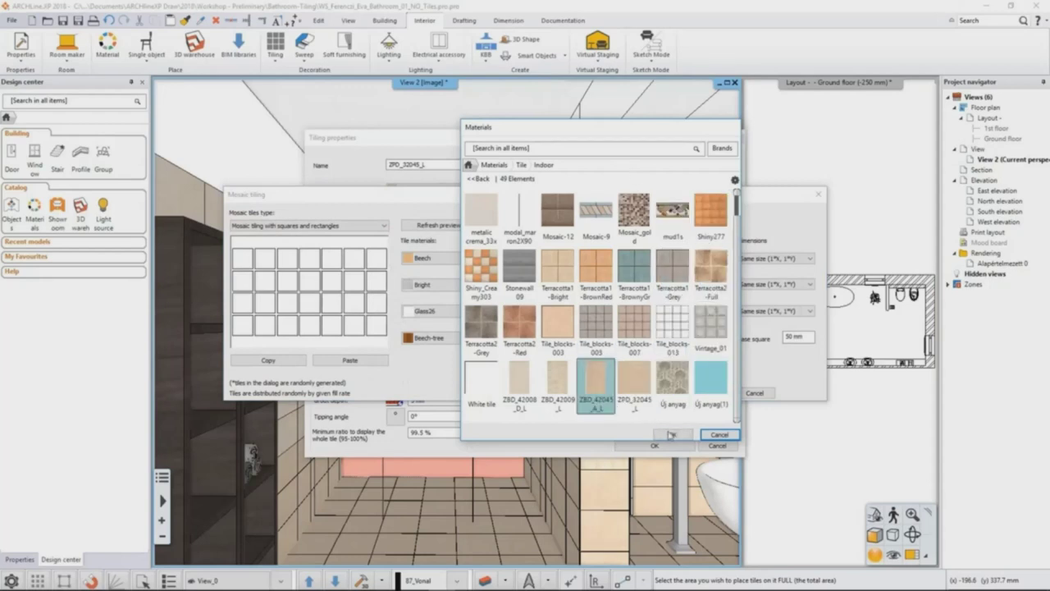
{"action": "left_click", "coordinate": [672, 435]}
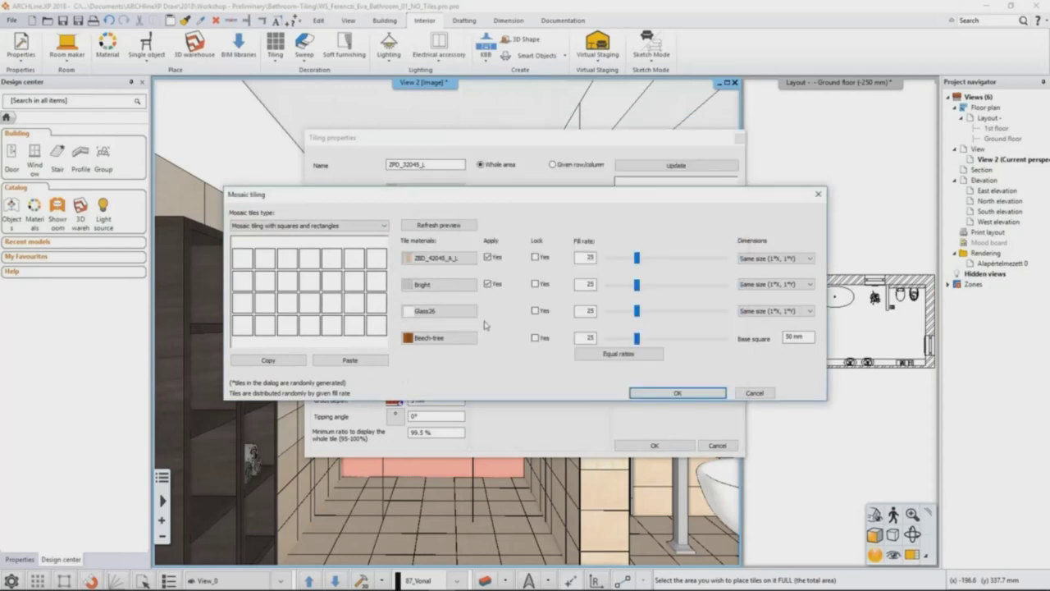
Step: Replace the second mosaic tile material, Bright, with ZBD_42008_D_L from the indoor tile materials
{"action": "left_click", "coordinate": [419, 285]}
{"action": "left_click", "coordinate": [476, 178]}
{"action": "scroll", "coordinate": [578, 342], "scroll_direction": "down", "scroll_amount": 3}
{"action": "left_click", "coordinate": [505, 354]}
{"action": "left_click", "coordinate": [523, 365]}
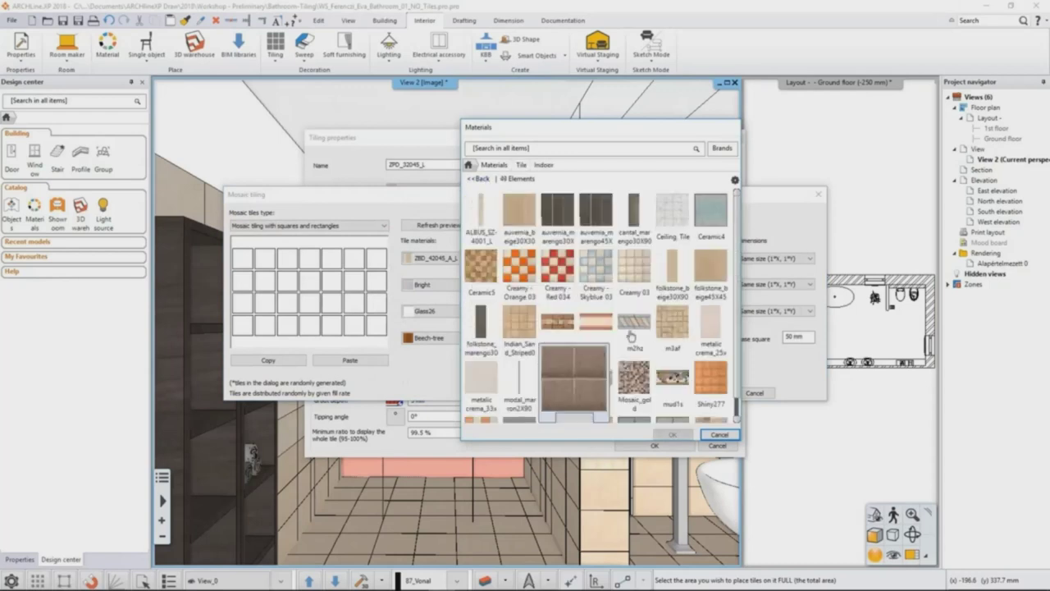
{"action": "scroll", "coordinate": [740, 232], "scroll_direction": "down", "scroll_amount": 3}
{"action": "left_click", "coordinate": [519, 384]}
{"action": "left_click", "coordinate": [670, 434]}
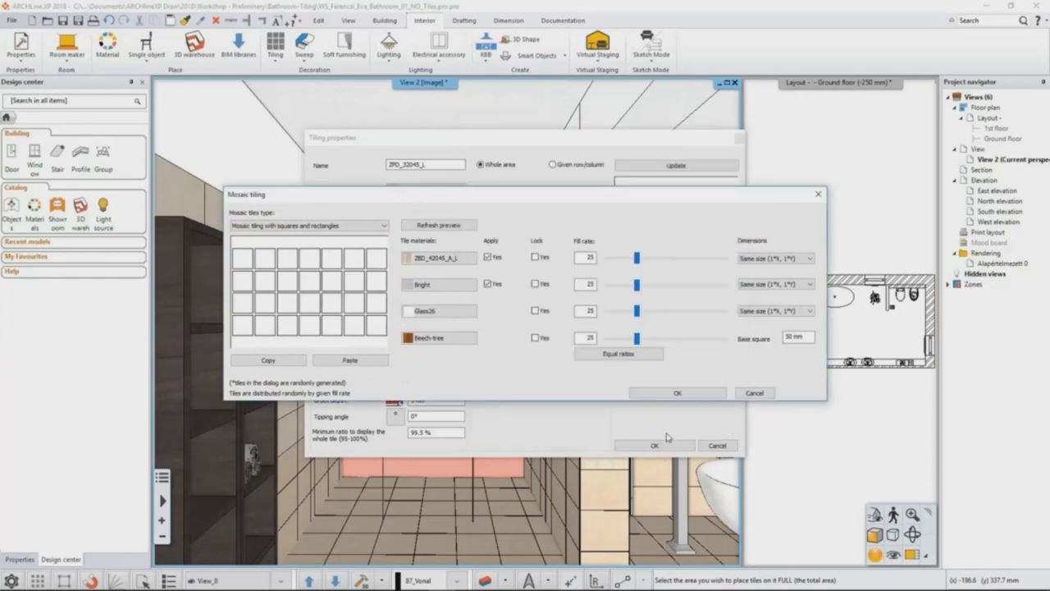
Step: Search the materials for color_003 and use it as the third mosaic tile material
{"action": "left_click", "coordinate": [422, 312]}
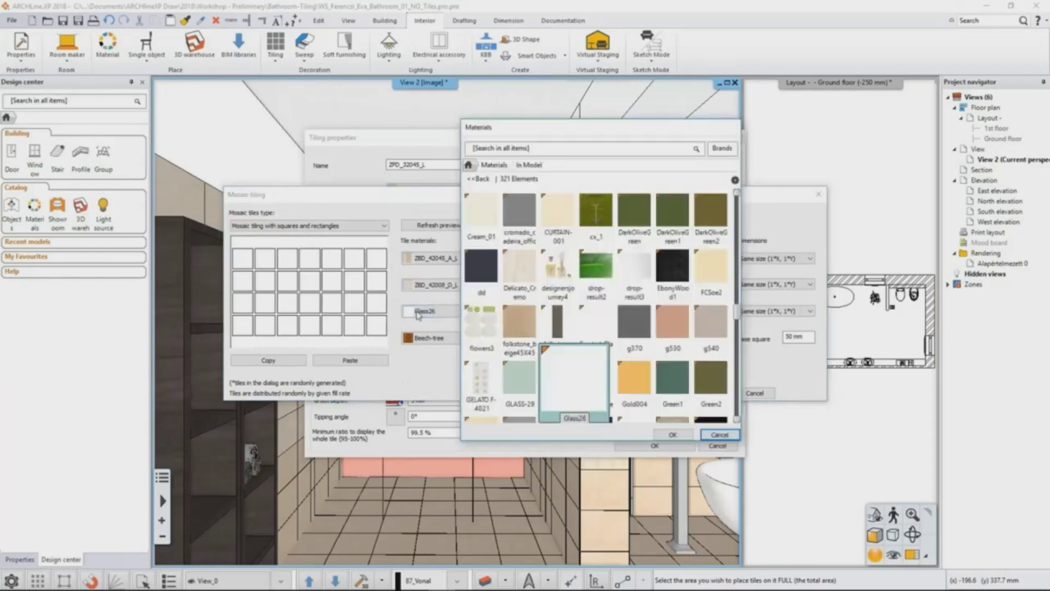
{"action": "left_click", "coordinate": [514, 150]}
{"action": "type", "text": "color"}
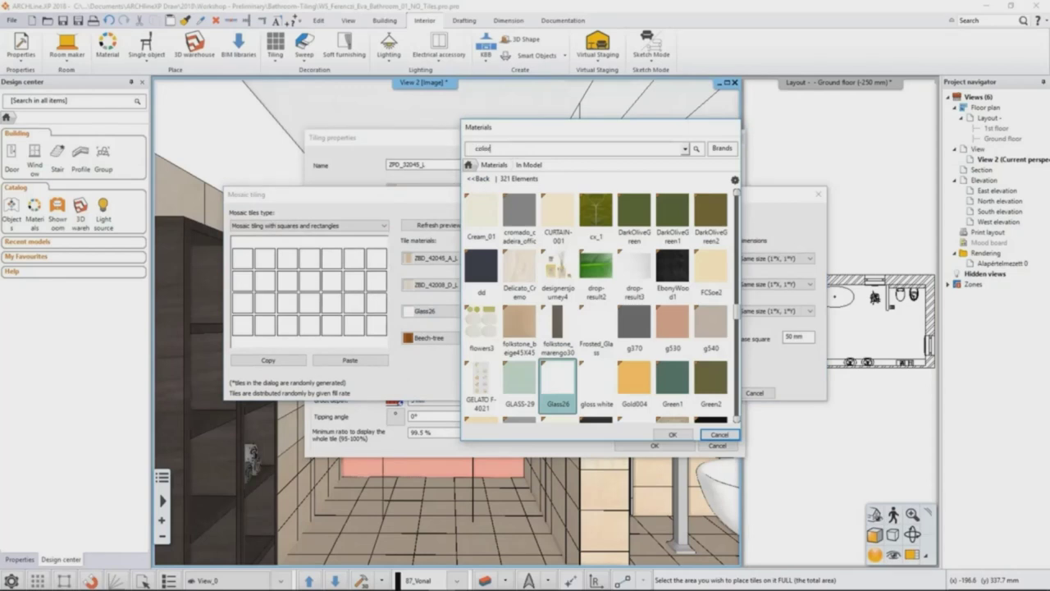
{"action": "type", "text": "_003"}
{"action": "key", "text": "Return"}
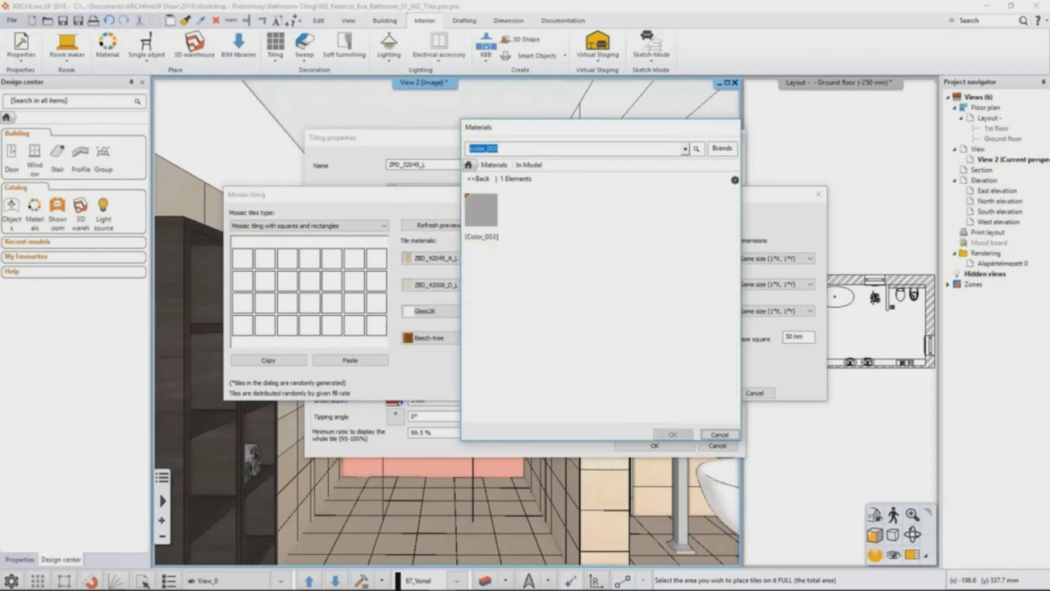
{"action": "left_click", "coordinate": [488, 215]}
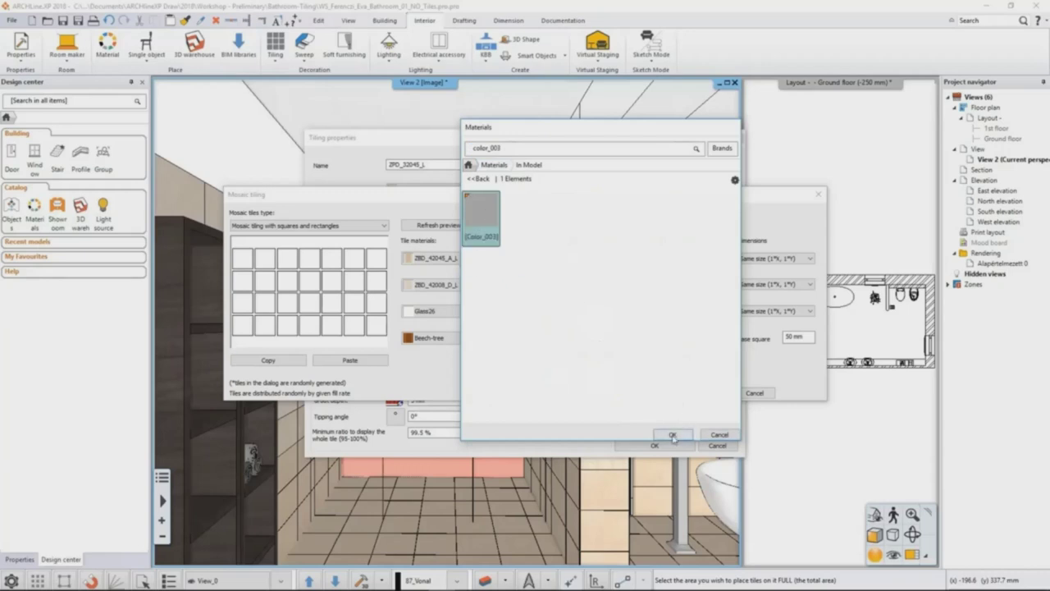
{"action": "left_click", "coordinate": [672, 436]}
Step: Search the materials for white and assign the plain White material as the fourth mosaic tile material
{"action": "left_click", "coordinate": [458, 338]}
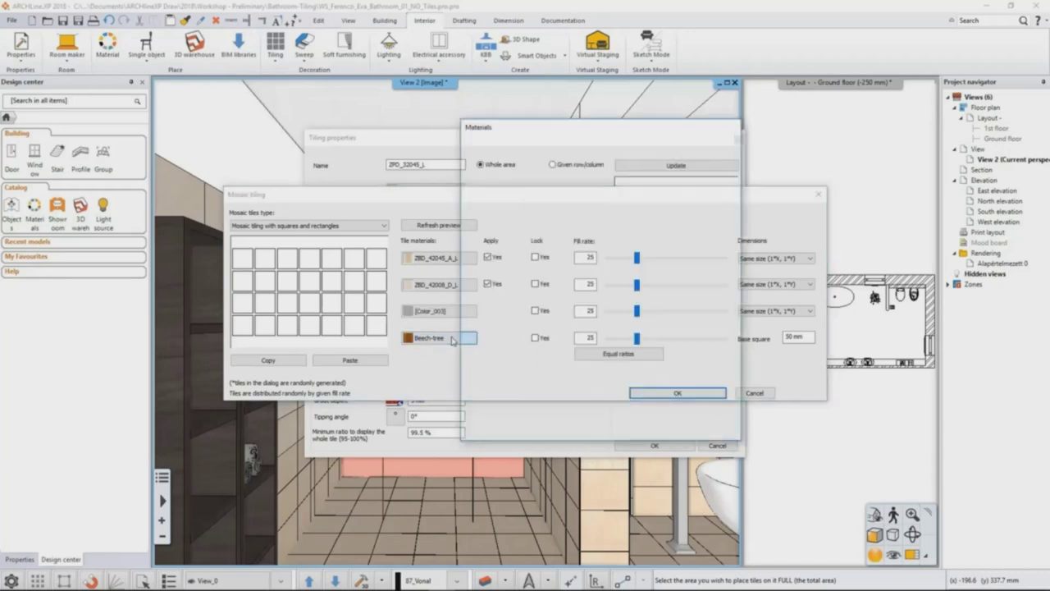
{"action": "left_click", "coordinate": [535, 149]}
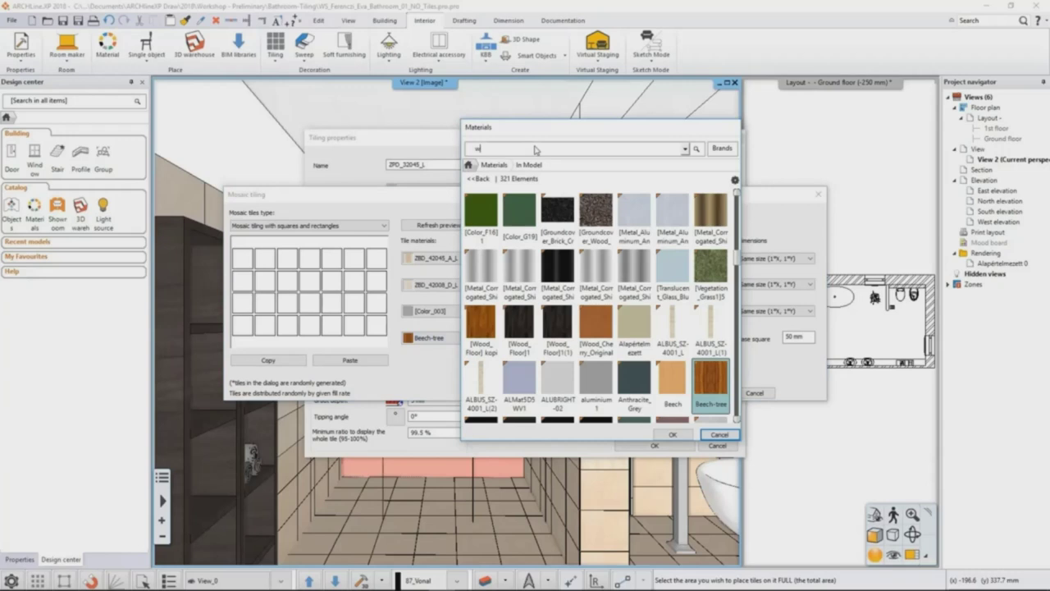
{"action": "key", "text": "Return"}
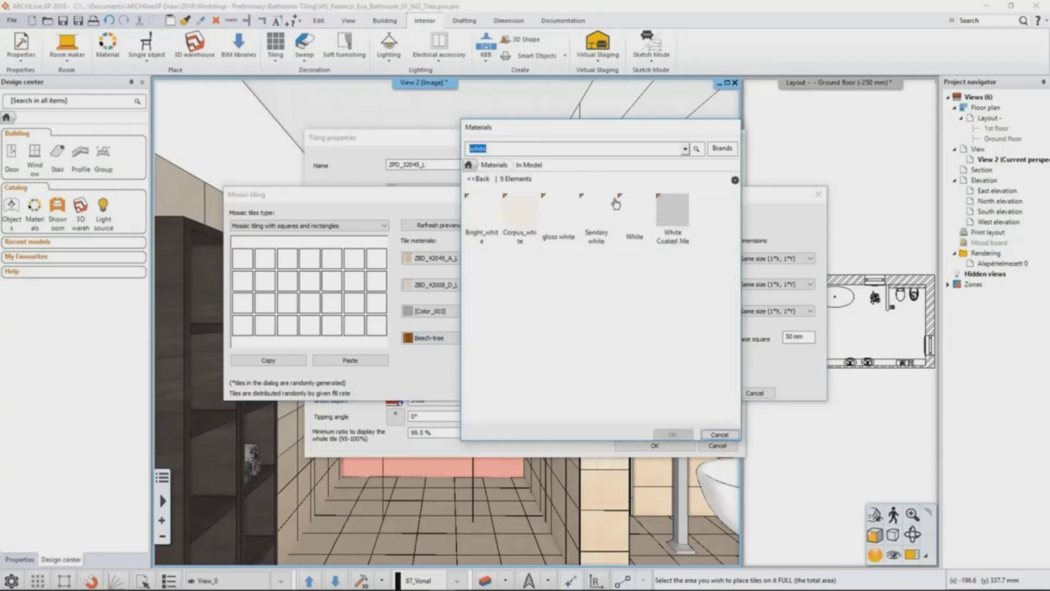
{"action": "left_click", "coordinate": [634, 223]}
{"action": "left_click", "coordinate": [670, 434]}
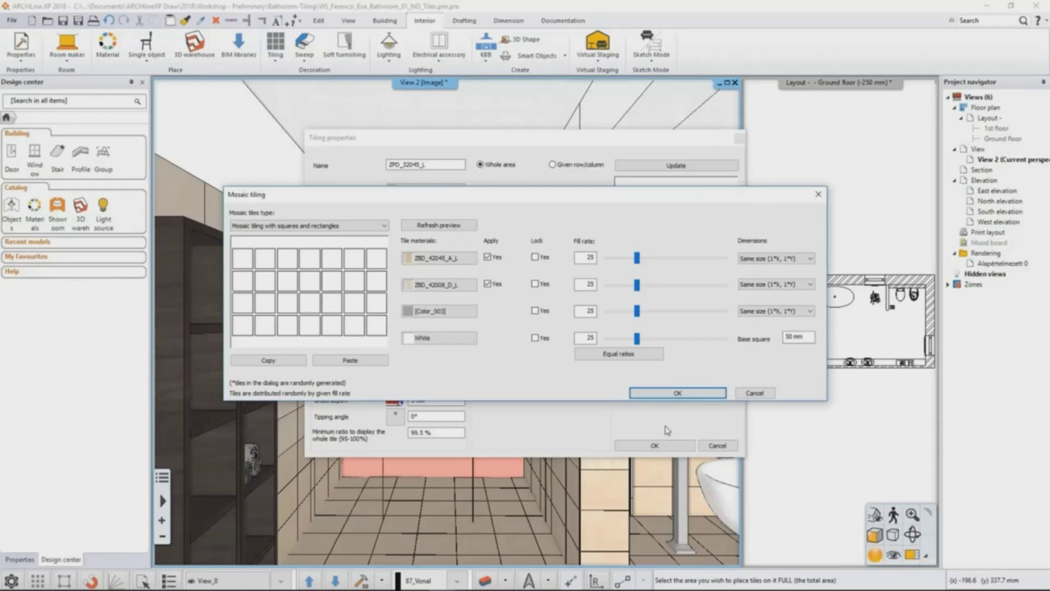
Step: Accept the mosaic and tiling settings and cover the shower's whole back wall with the mosaic tiles
{"action": "left_click", "coordinate": [664, 394]}
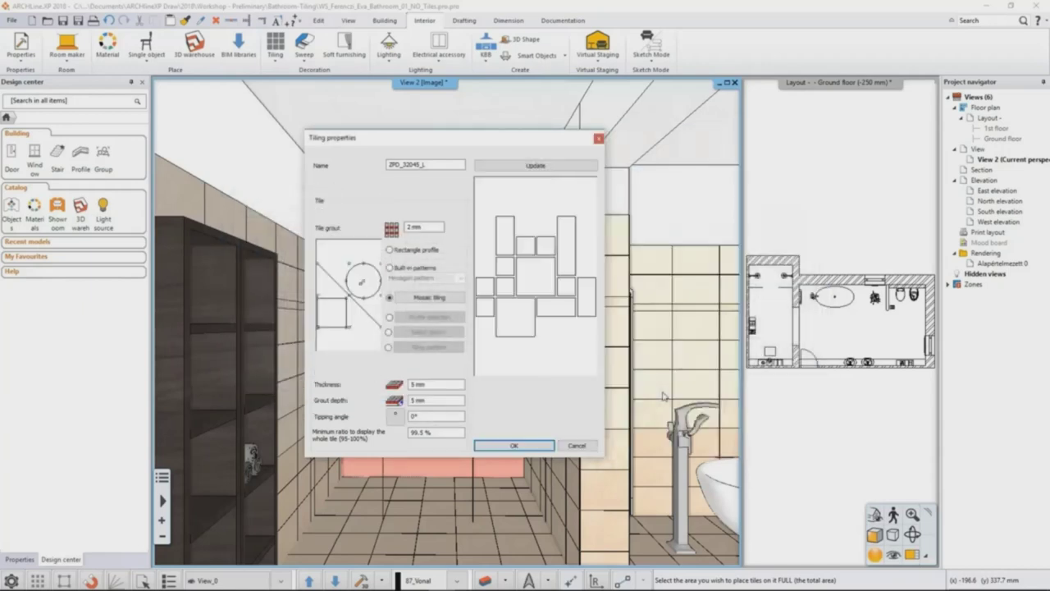
{"action": "left_click", "coordinate": [515, 445]}
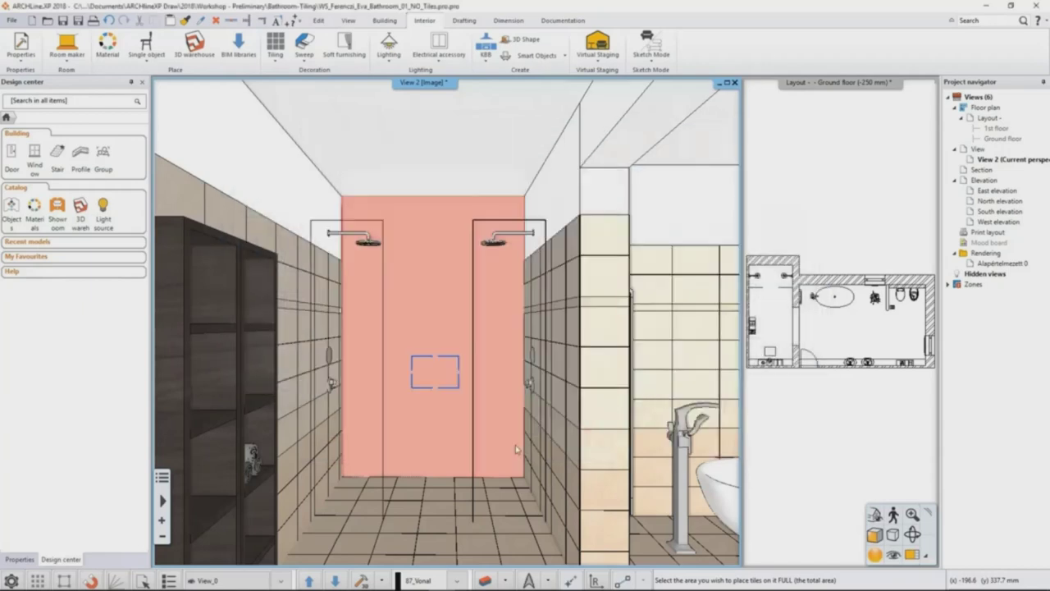
{"action": "scroll", "coordinate": [428, 420], "scroll_direction": "up", "scroll_amount": 2}
{"action": "left_click", "coordinate": [429, 419]}
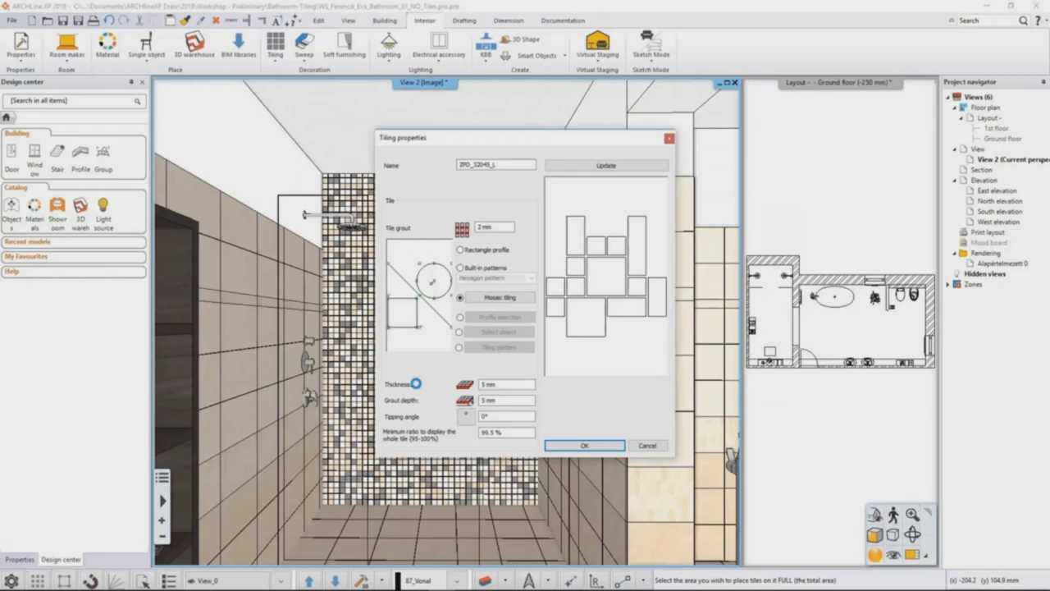
{"action": "left_click", "coordinate": [609, 445]}
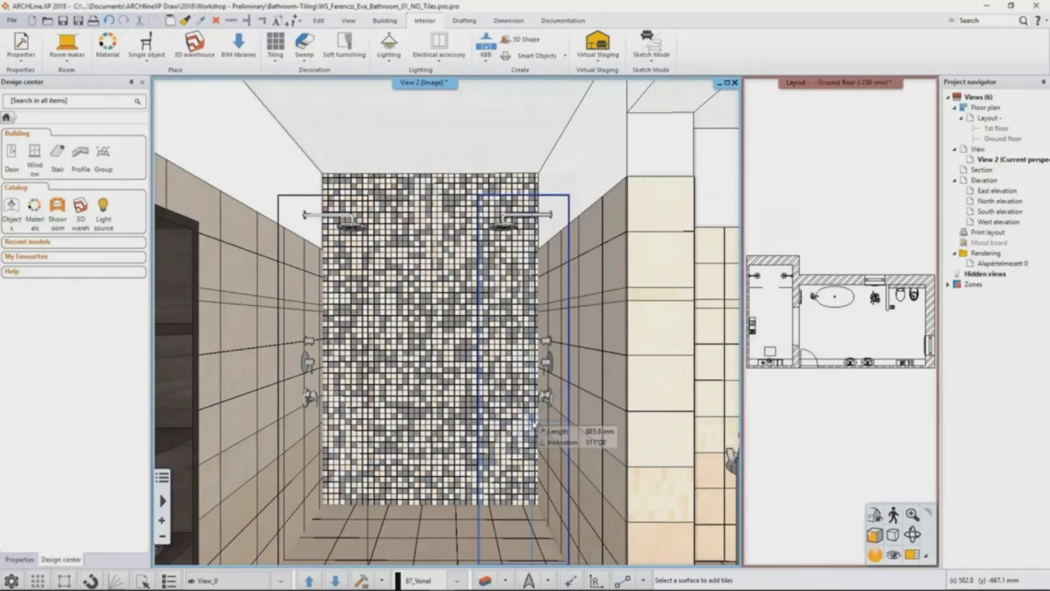
{"action": "left_click", "coordinate": [532, 424]}
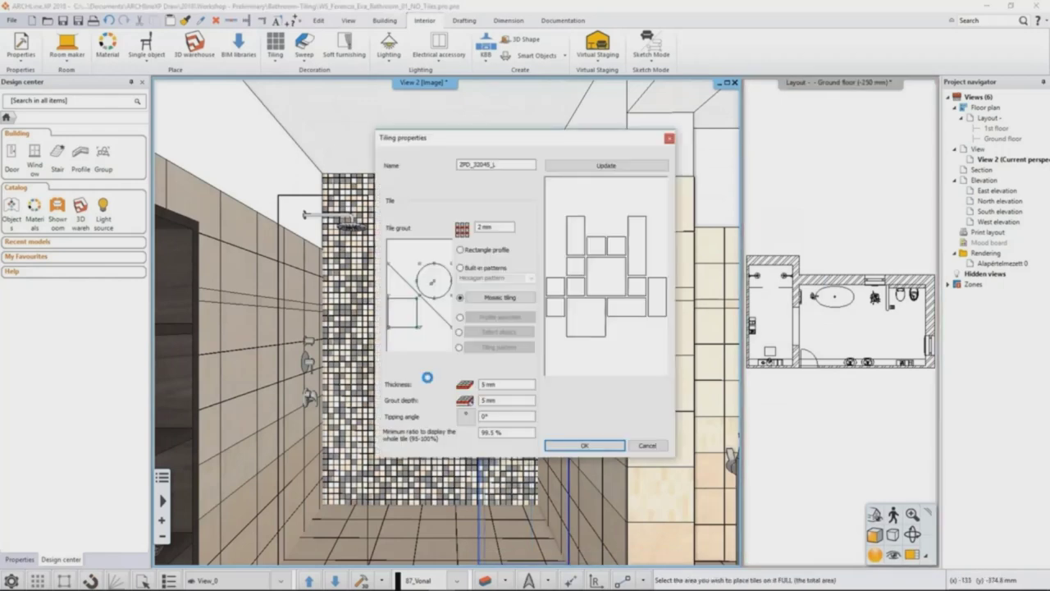
{"action": "left_click", "coordinate": [558, 445]}
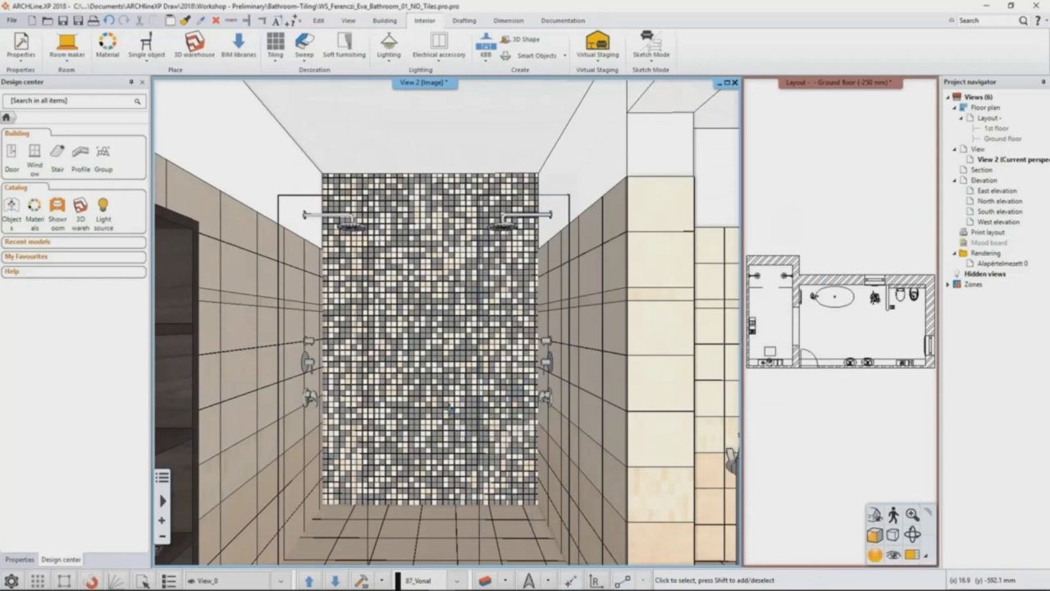
Step: Edit the shower back wall mosaic's background area, offsetting its upper edge down to the height of the adjoining wall tiles
{"action": "right_click", "coordinate": [423, 289]}
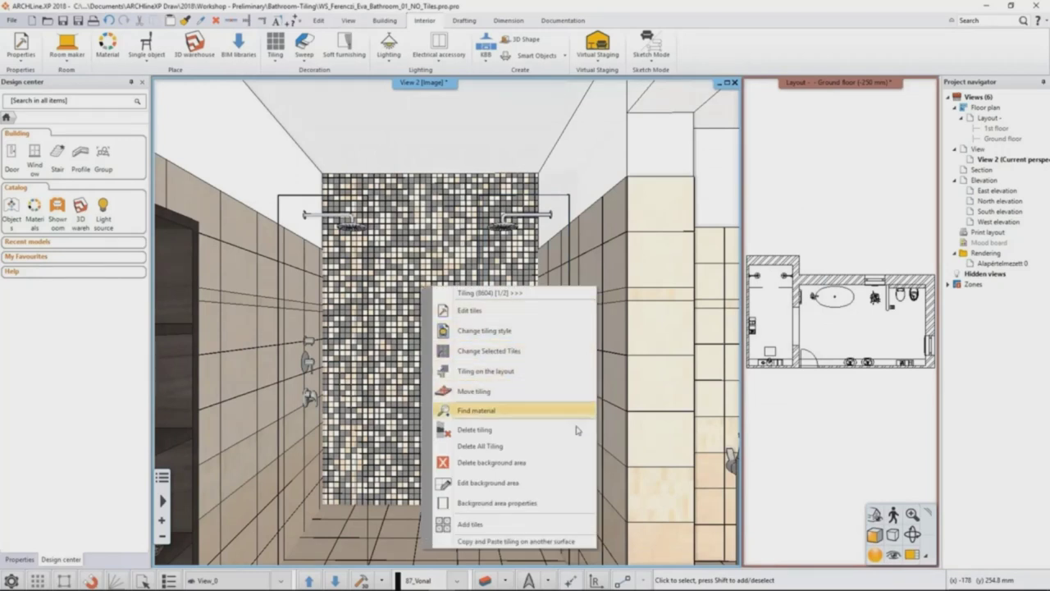
{"action": "left_click", "coordinate": [575, 482]}
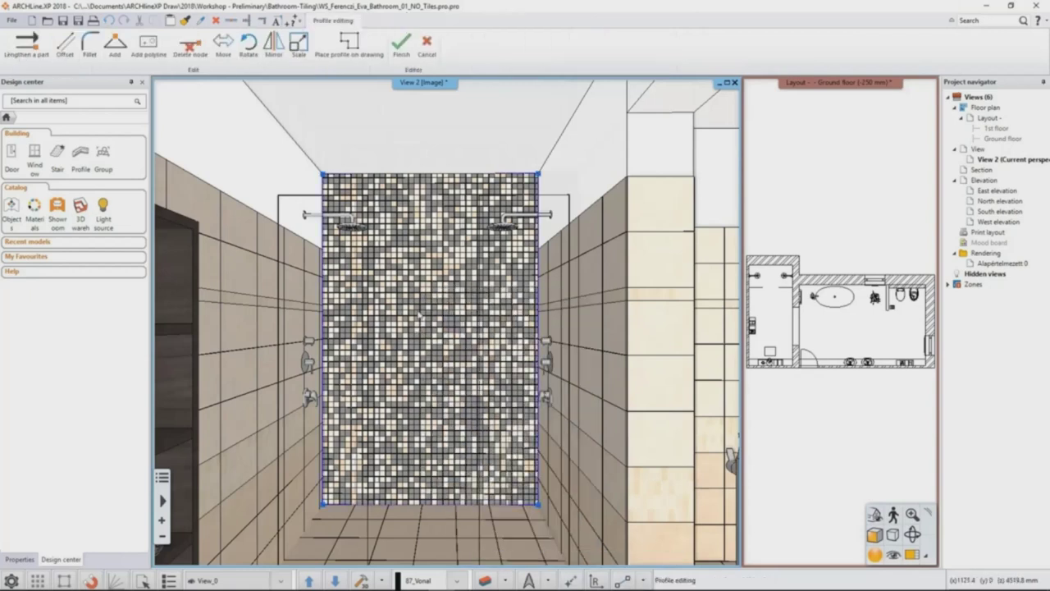
{"action": "right_click", "coordinate": [471, 176]}
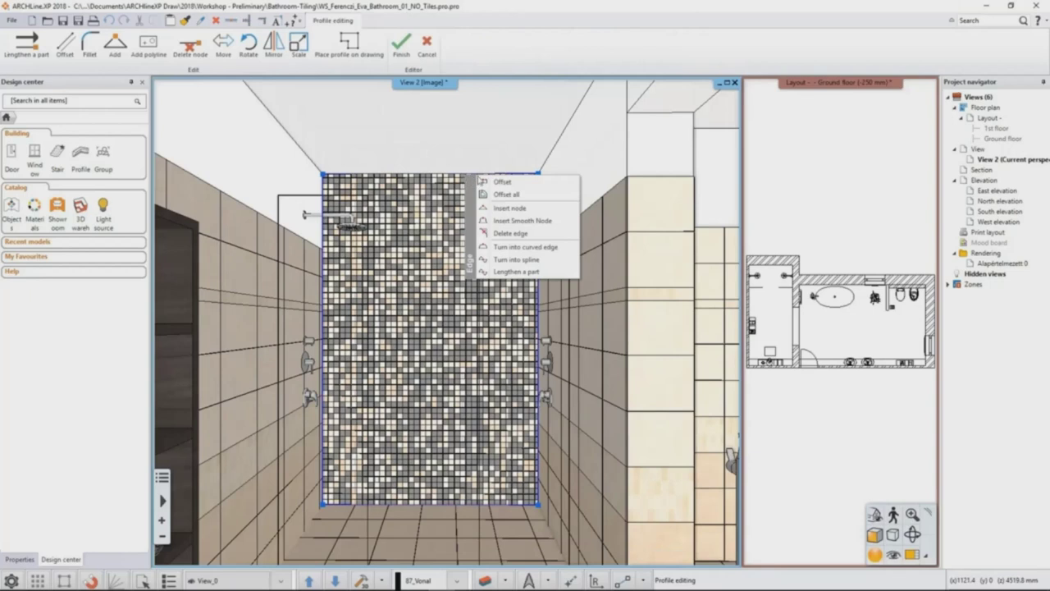
{"action": "left_click", "coordinate": [496, 181]}
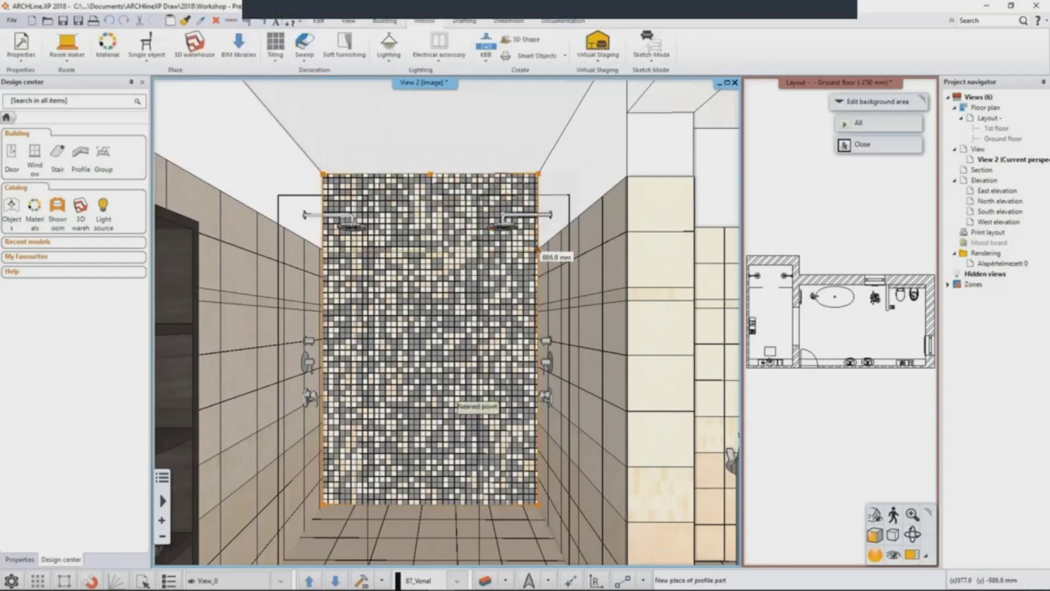
{"action": "left_click", "coordinate": [539, 249]}
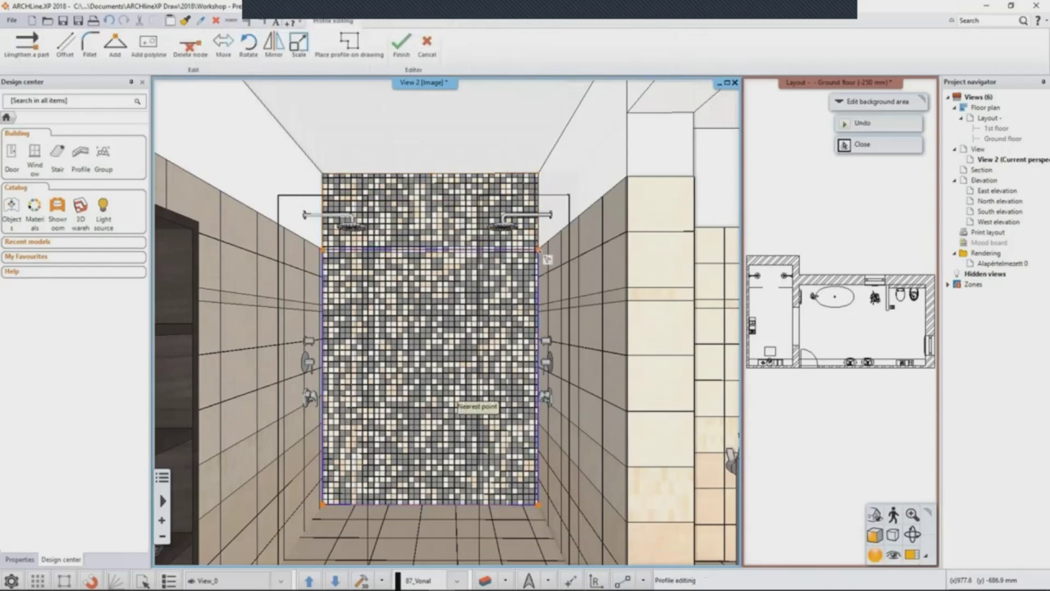
{"action": "key", "text": "Return"}
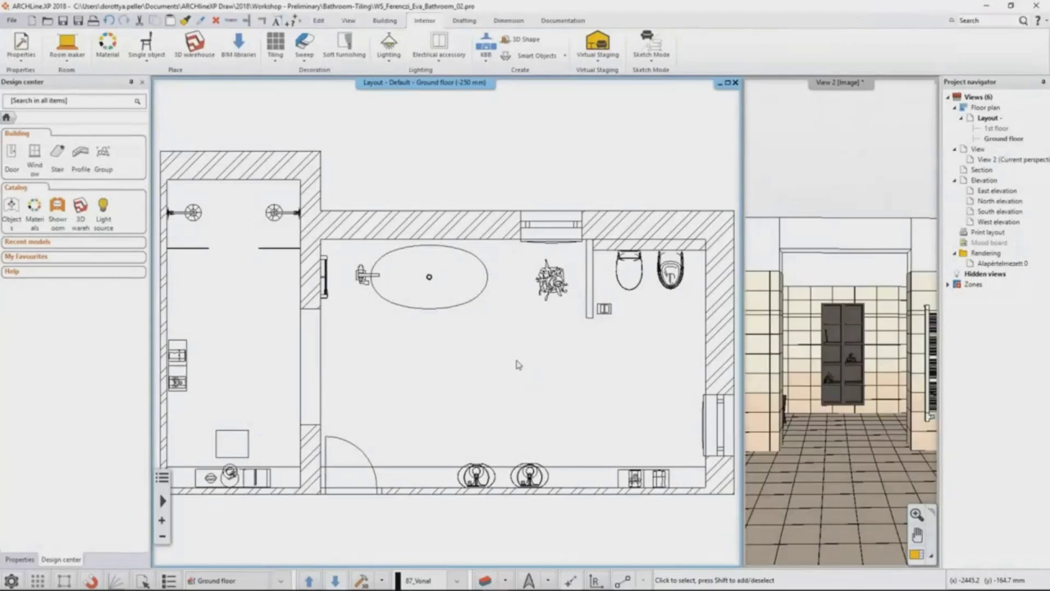
Step: Start 2D tiling on the side of the washbasin wall and place its wall layout just below the floor plan
{"action": "left_click", "coordinate": [275, 58]}
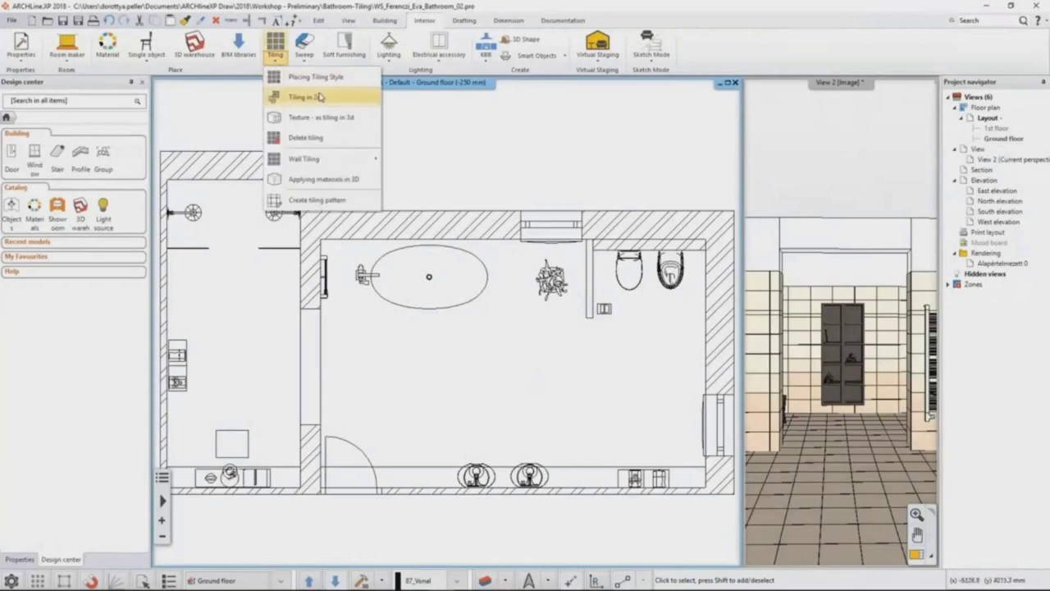
{"action": "left_click", "coordinate": [343, 100]}
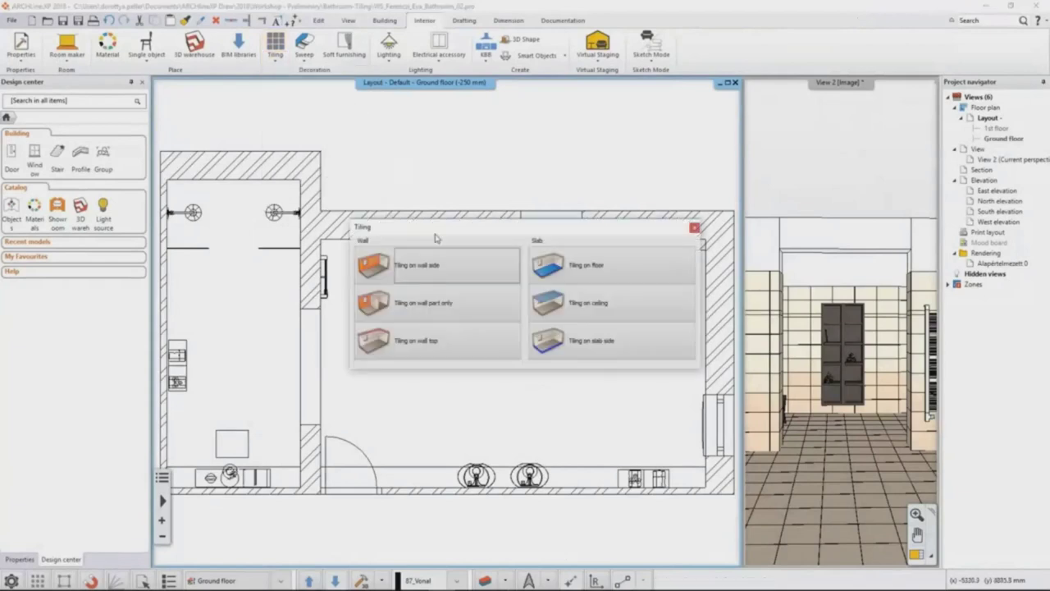
{"action": "left_click", "coordinate": [455, 279]}
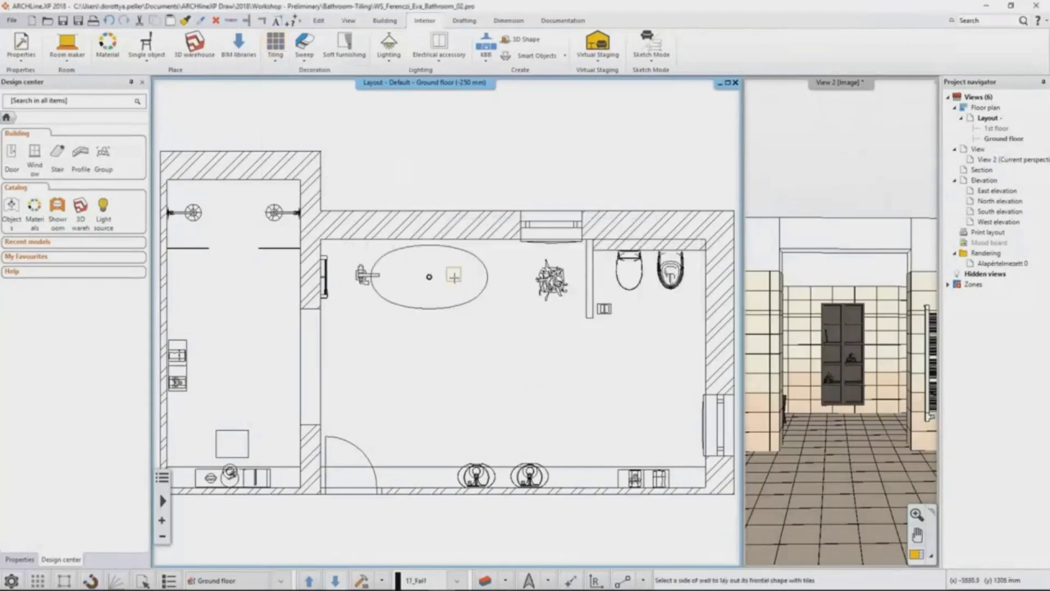
{"action": "left_click", "coordinate": [429, 486]}
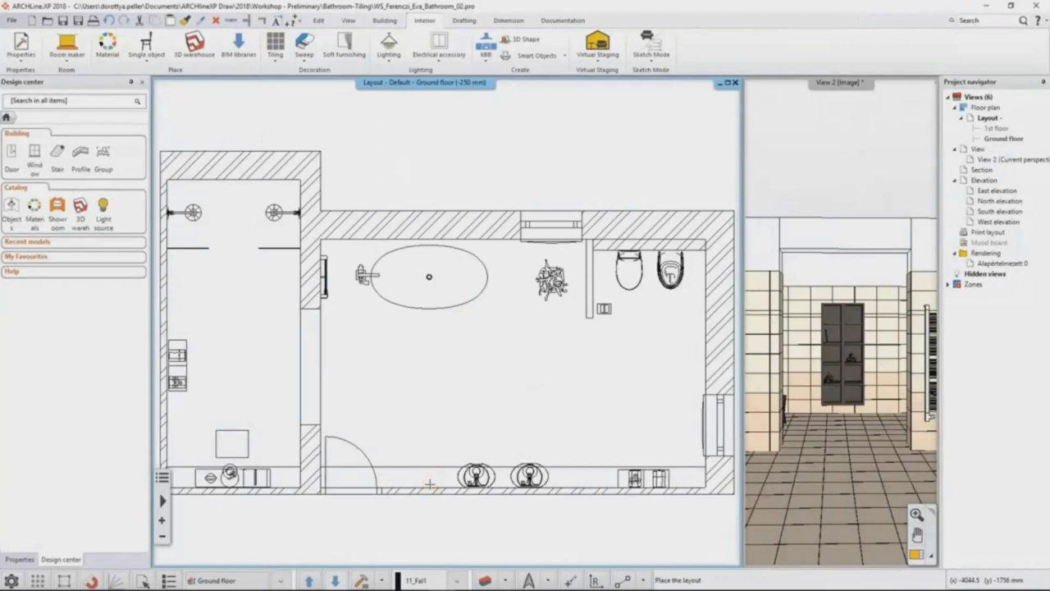
{"action": "scroll", "coordinate": [429, 486], "scroll_direction": "down", "scroll_amount": 3}
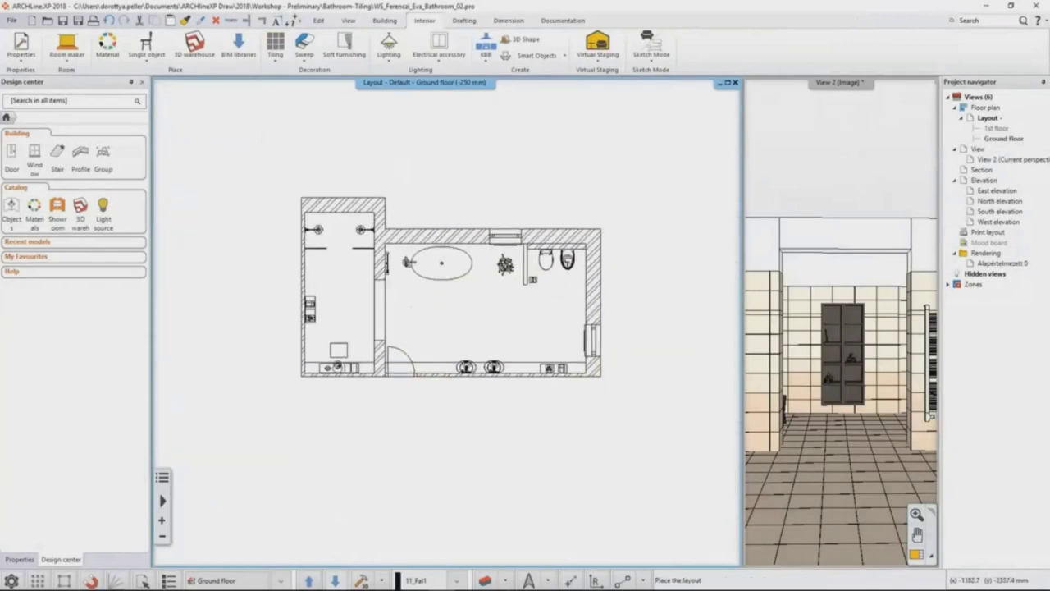
{"action": "middle_click_drag", "start_coordinate": [364, 515], "coordinate": [363, 394]}
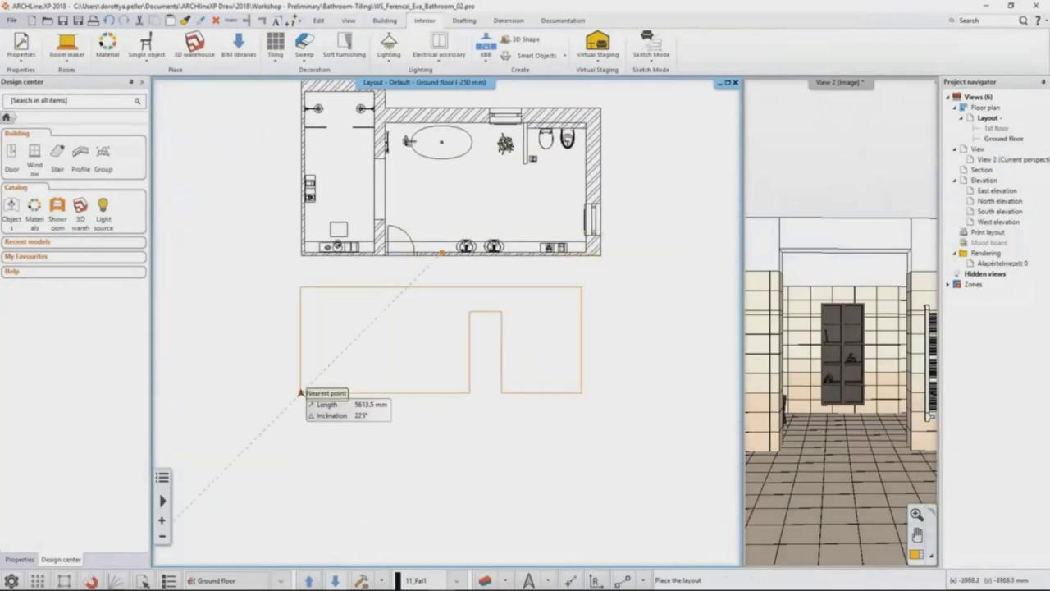
{"action": "left_click", "coordinate": [301, 393]}
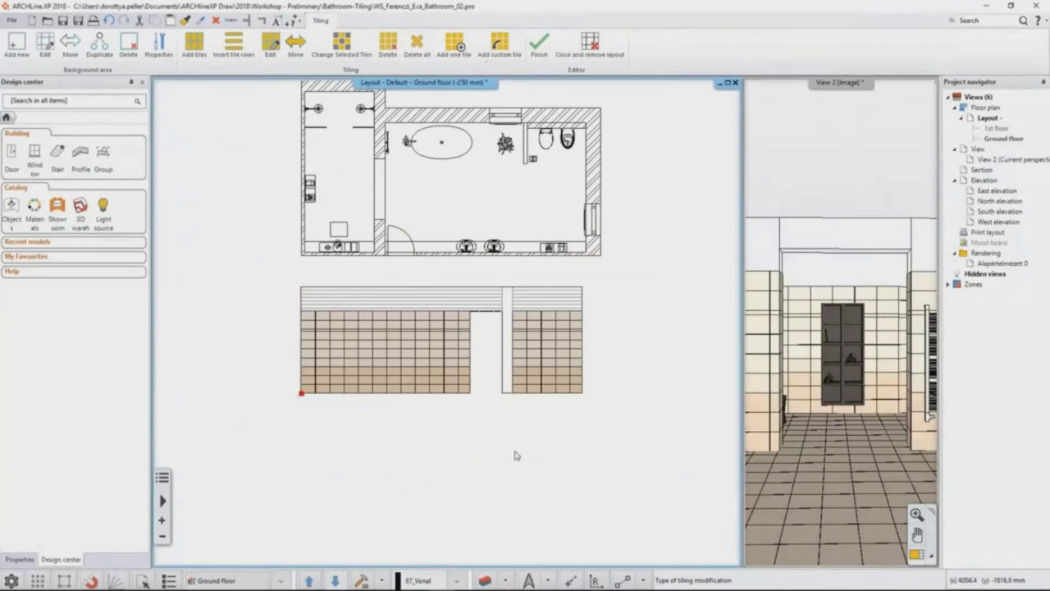
Step: Add a rectangular background area about 2012 mm wide along the tile joints beside the door opening, with the White material
{"action": "scroll", "coordinate": [443, 397], "scroll_direction": "up", "scroll_amount": 3}
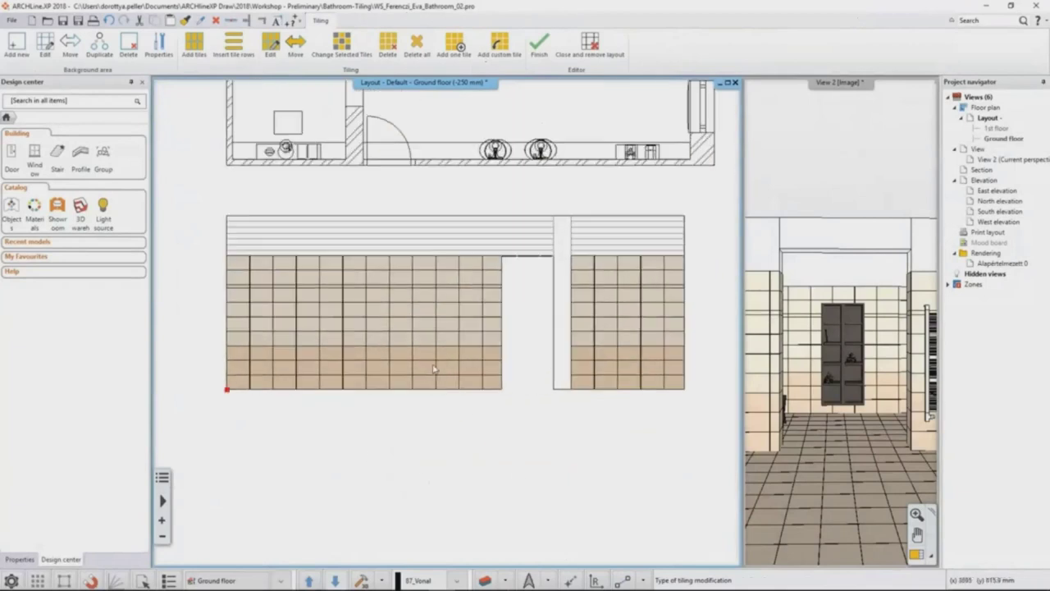
{"action": "scroll", "coordinate": [440, 310], "scroll_direction": "up", "scroll_amount": 3}
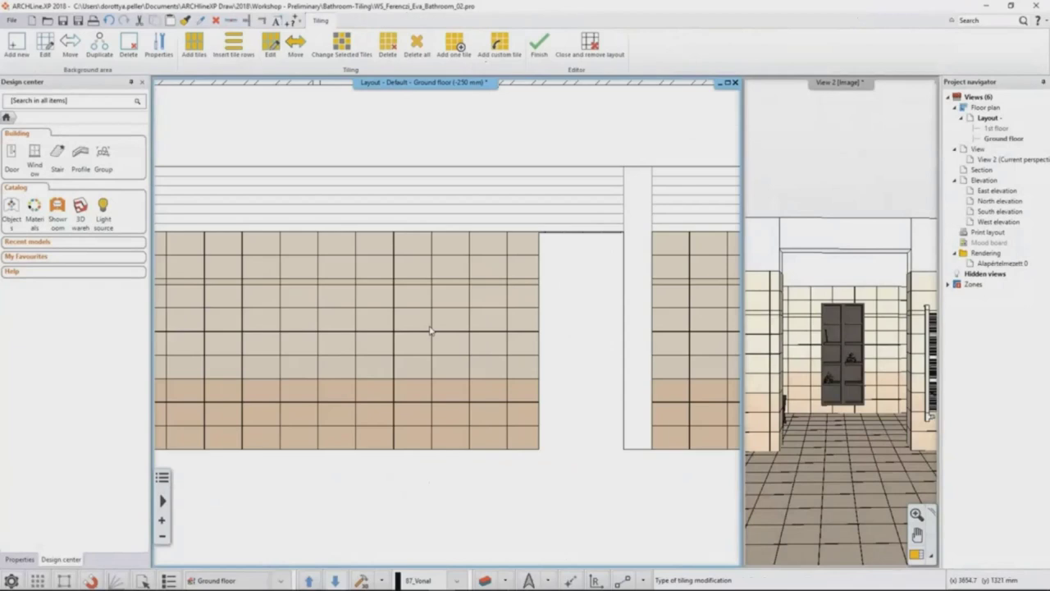
{"action": "middle_click_drag", "start_coordinate": [430, 331], "coordinate": [515, 341]}
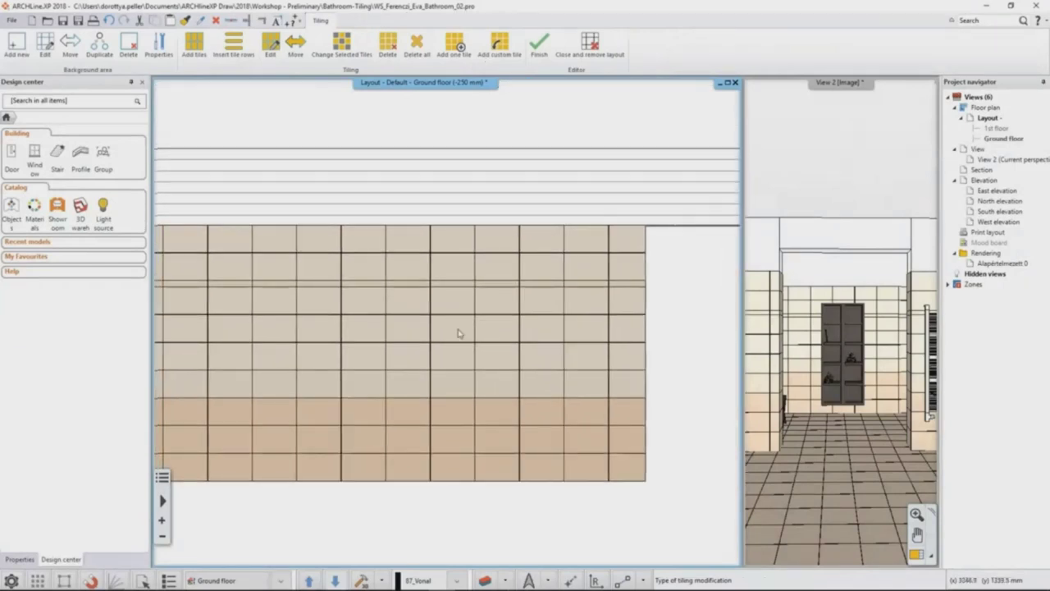
{"action": "left_click", "coordinate": [15, 48]}
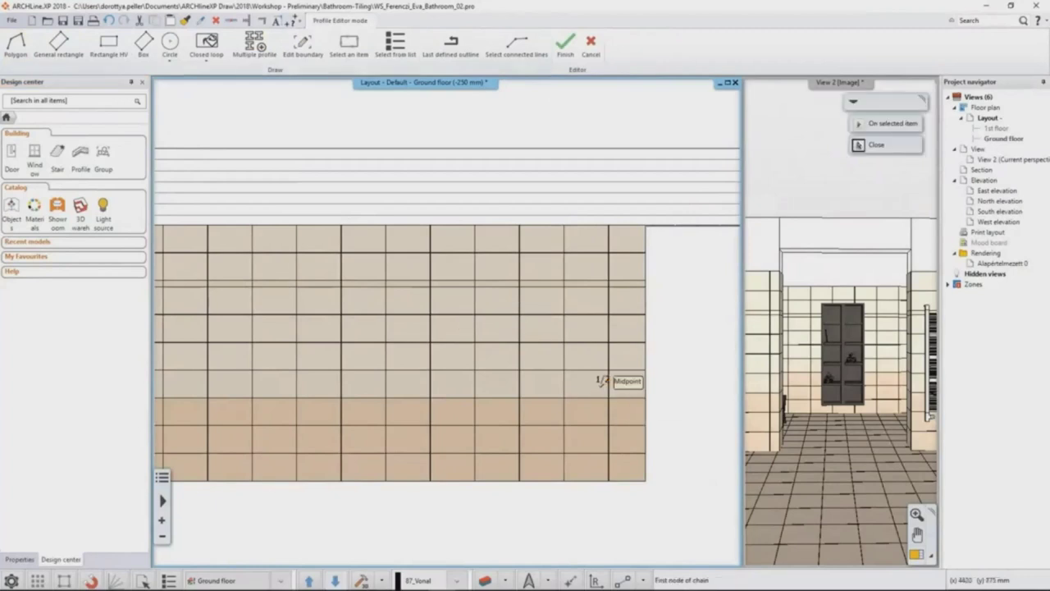
{"action": "left_click", "coordinate": [564, 370]}
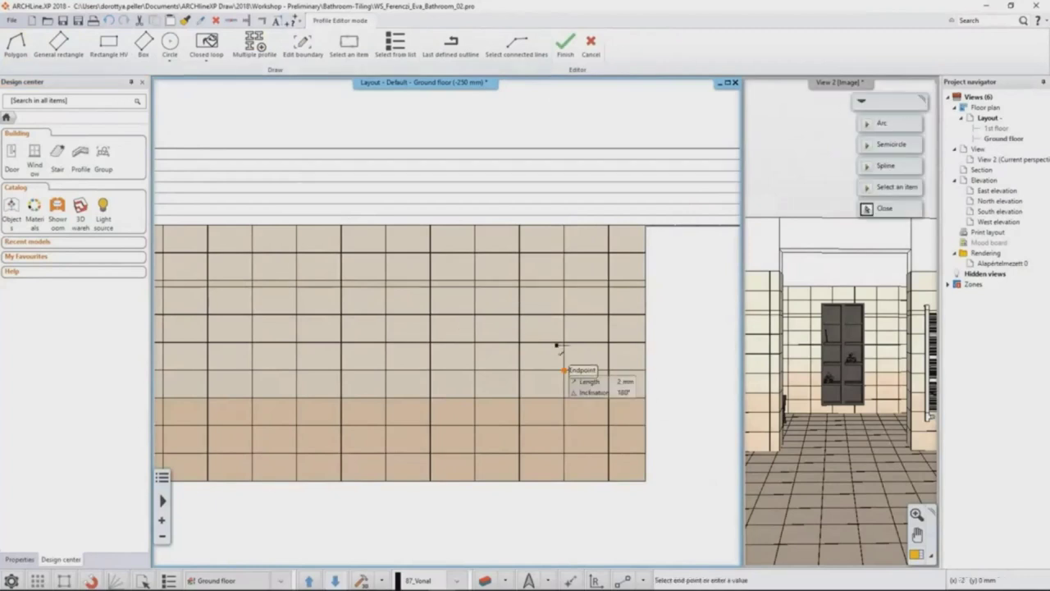
{"action": "left_click", "coordinate": [564, 280]}
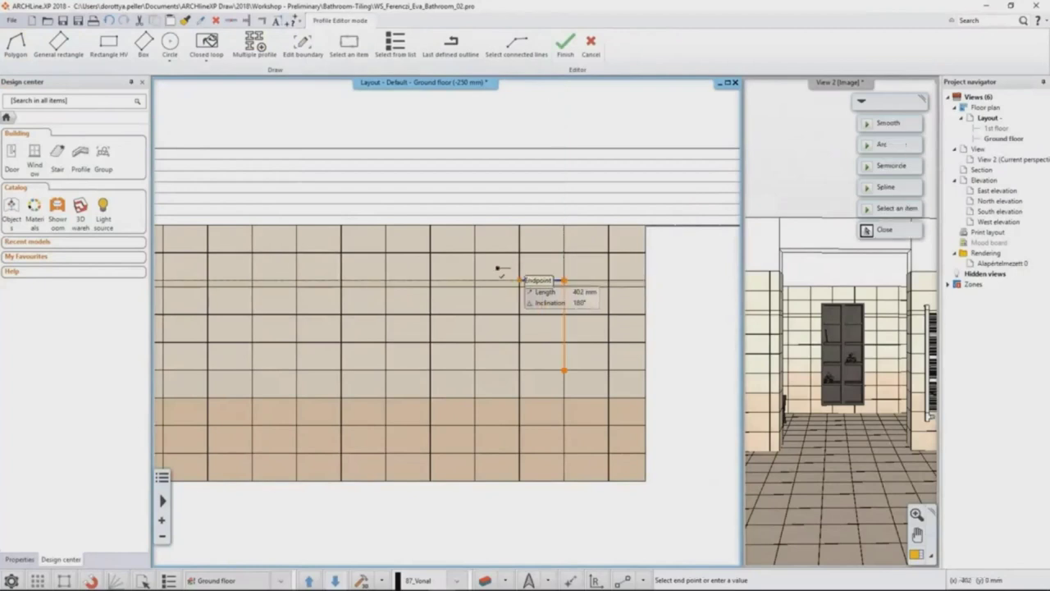
{"action": "left_click", "coordinate": [337, 273]}
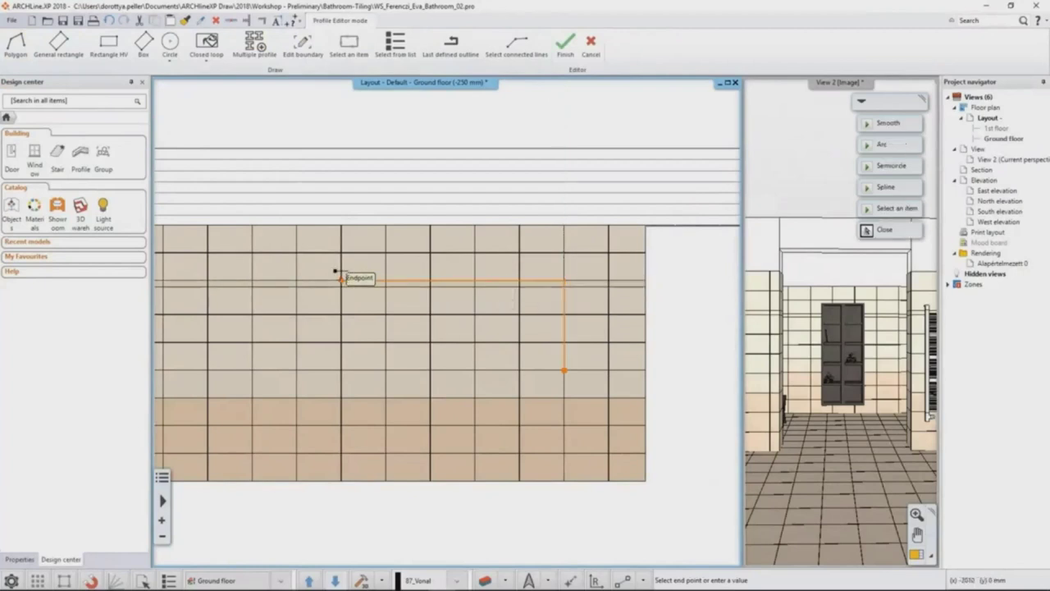
{"action": "left_click", "coordinate": [341, 368]}
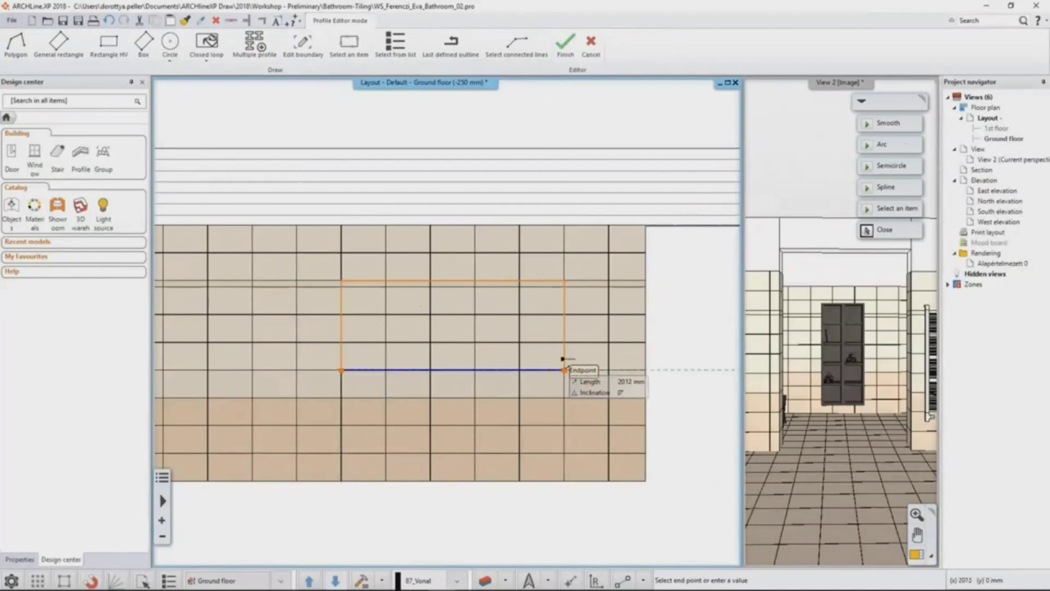
{"action": "left_click", "coordinate": [562, 361]}
{"action": "left_click", "coordinate": [560, 384]}
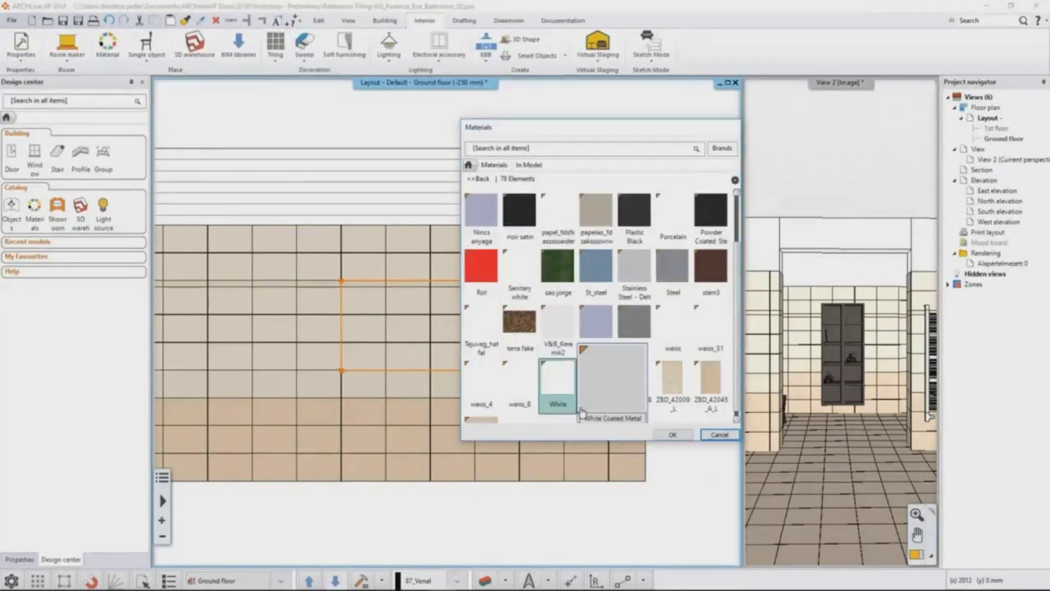
{"action": "left_click", "coordinate": [671, 435]}
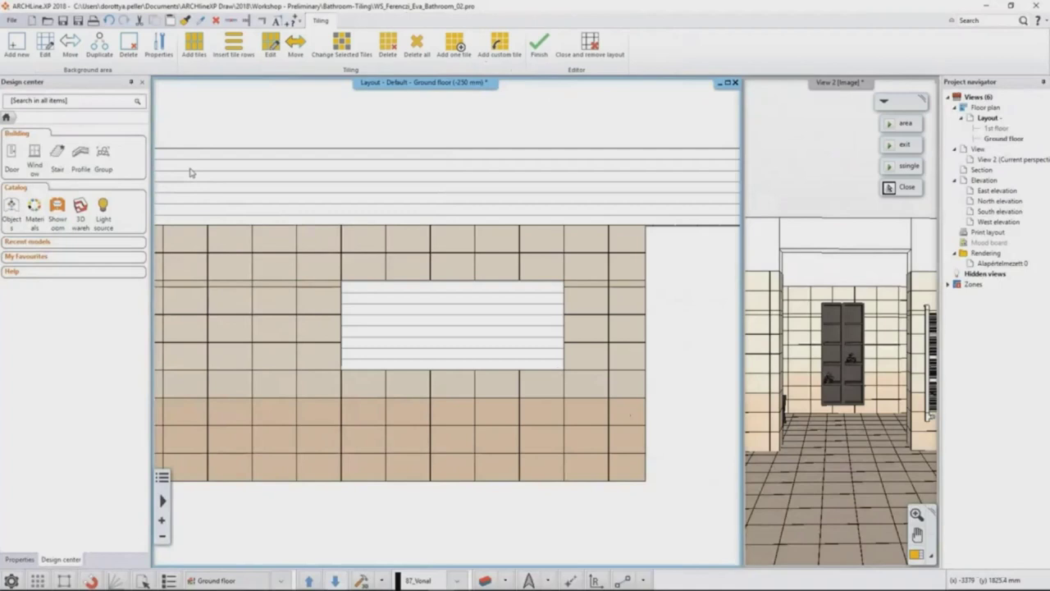
Step: Add tiles to the new background area, using the rectangle profile and the Mirror 03 material found by searching for mirror
{"action": "left_click", "coordinate": [193, 45]}
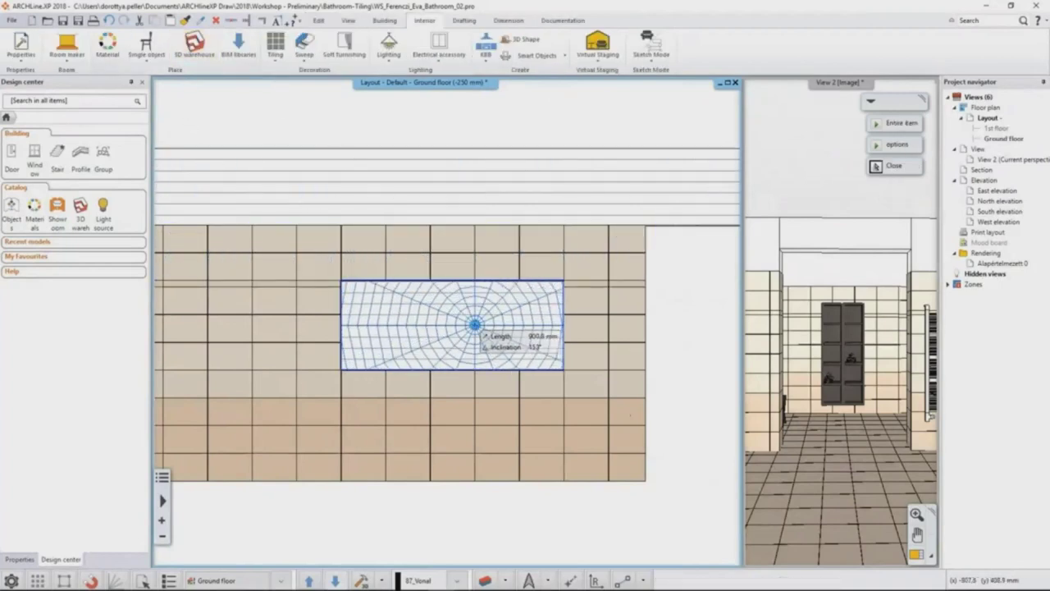
{"action": "left_click", "coordinate": [474, 325]}
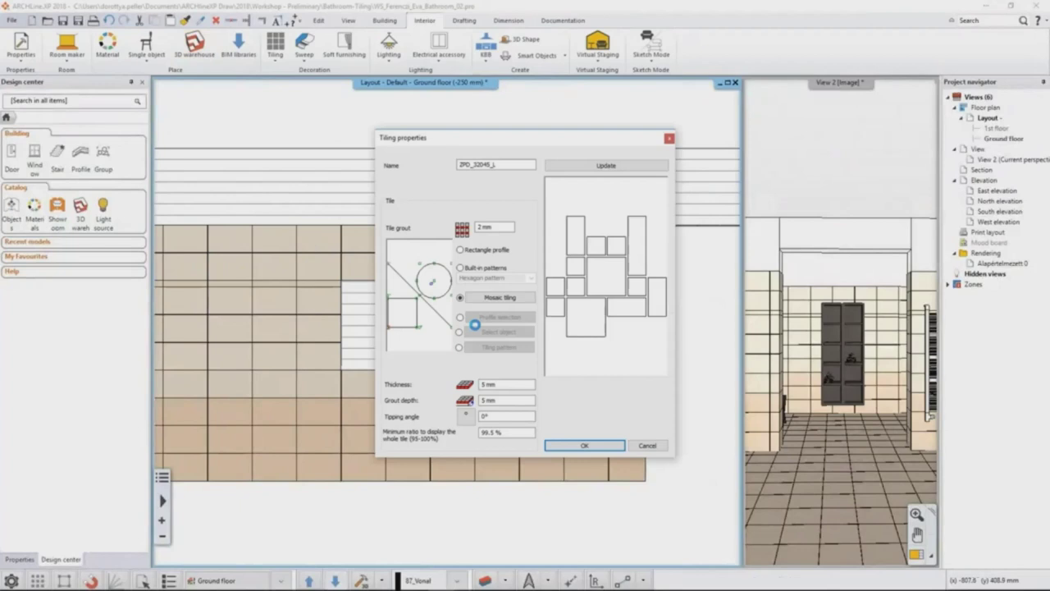
{"action": "left_click", "coordinate": [460, 249]}
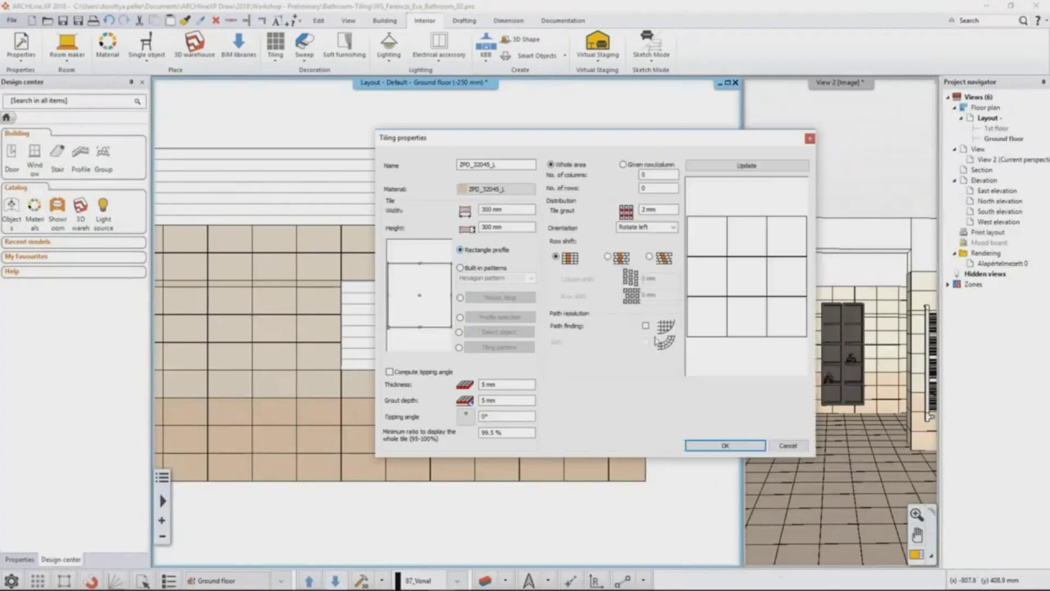
{"action": "left_click", "coordinate": [492, 190]}
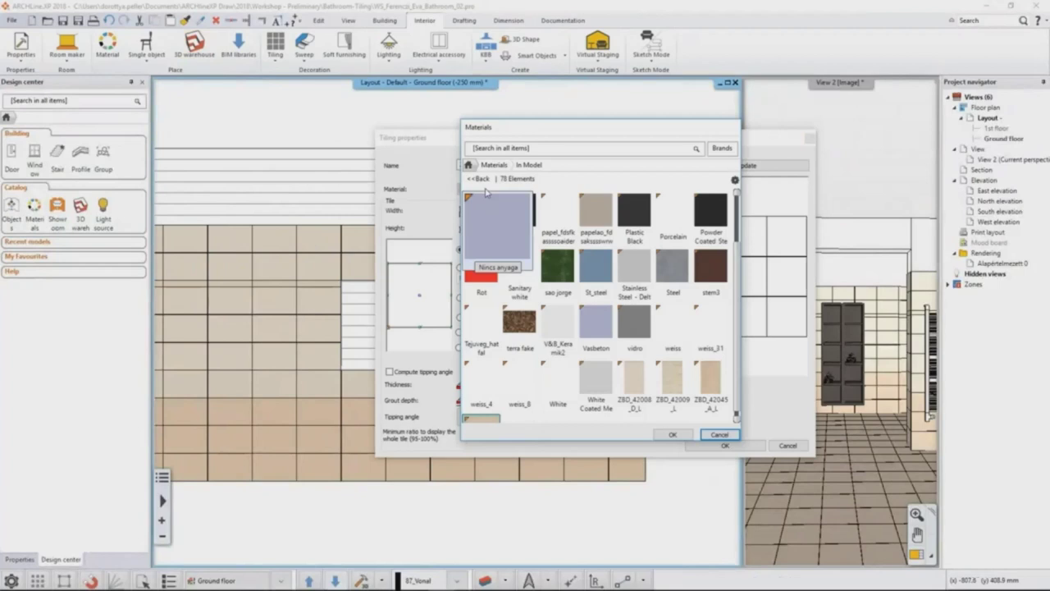
{"action": "left_click", "coordinate": [482, 179]}
{"action": "left_click", "coordinate": [497, 150]}
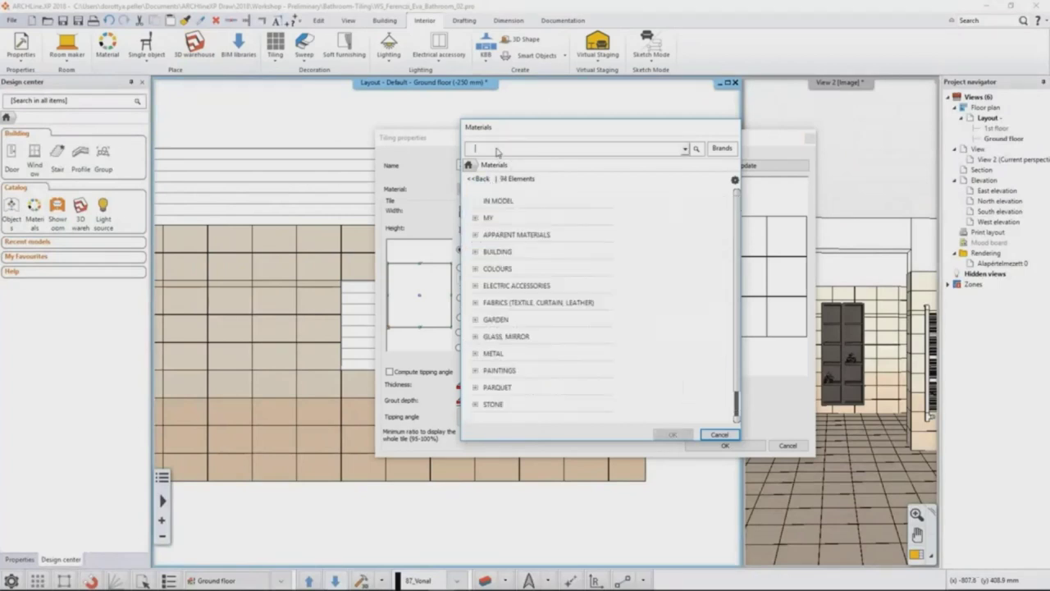
{"action": "type", "text": "mirror"}
{"action": "key", "text": "Return"}
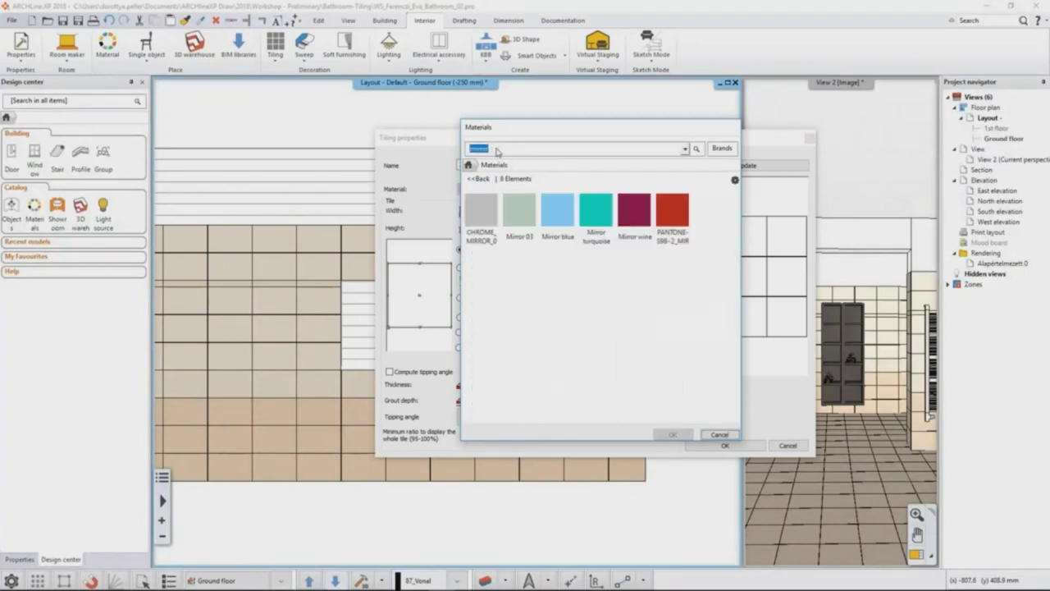
{"action": "left_click", "coordinate": [523, 226]}
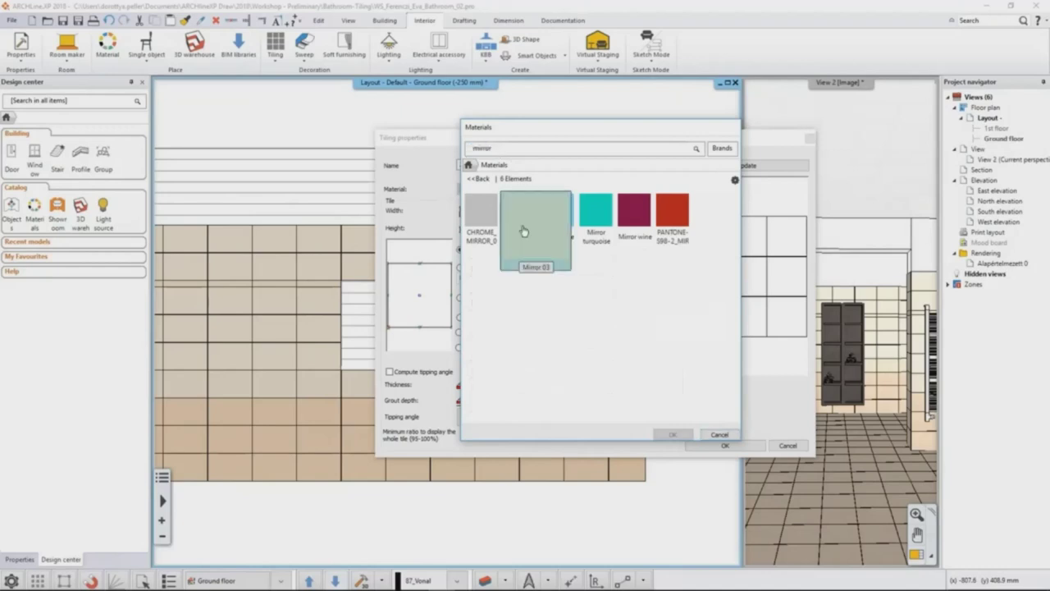
{"action": "left_click", "coordinate": [675, 435]}
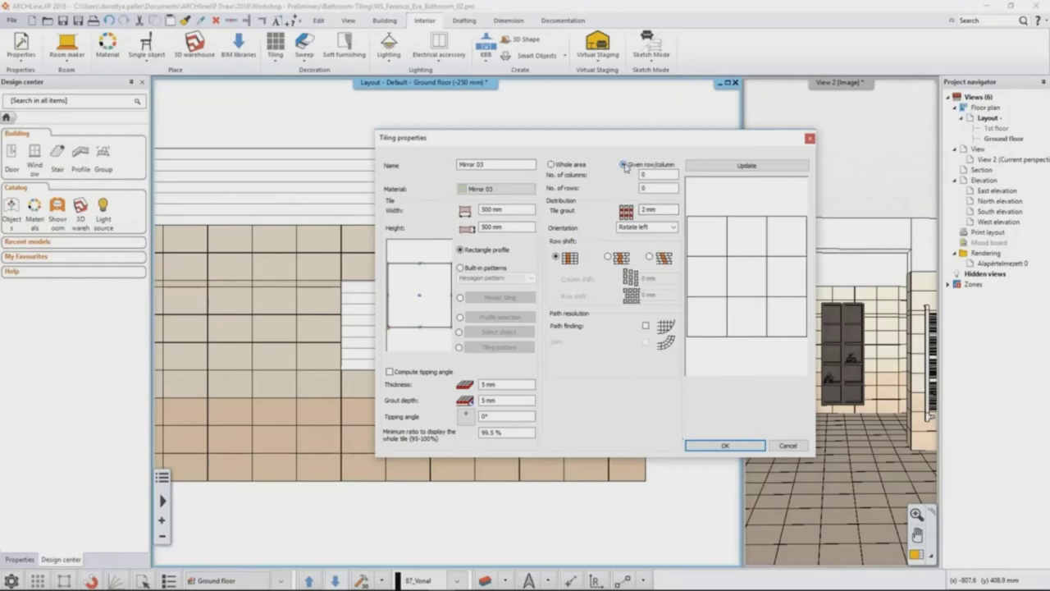
Step: Define the mirror as one column and one row, 2010 mm wide and 810 mm high, with Original orientation, and accept the tiling settings
{"action": "double_click", "coordinate": [657, 175]}
{"action": "double_click", "coordinate": [643, 187]}
{"action": "double_click", "coordinate": [496, 210]}
{"action": "key", "text": "Tab"}
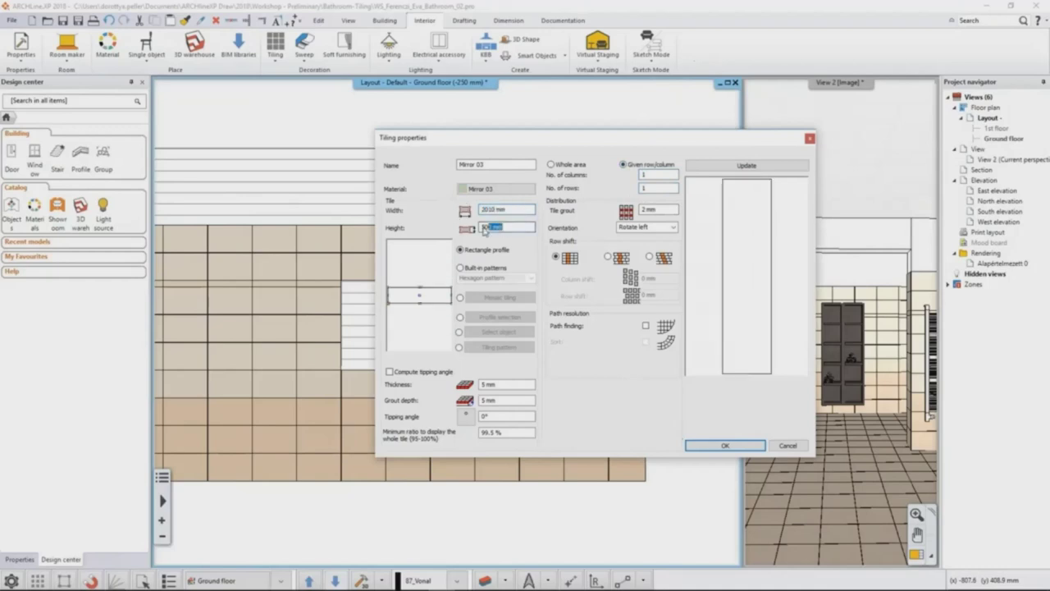
{"action": "type", "text": "810"}
{"action": "key", "text": "Tab"}
{"action": "left_click", "coordinate": [673, 228]}
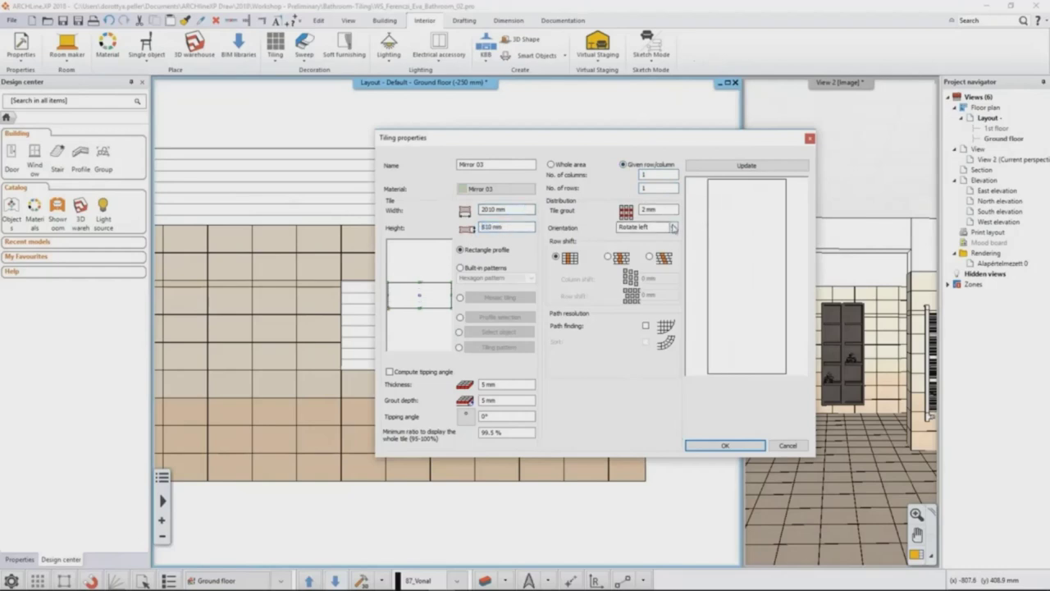
{"action": "left_click", "coordinate": [648, 238]}
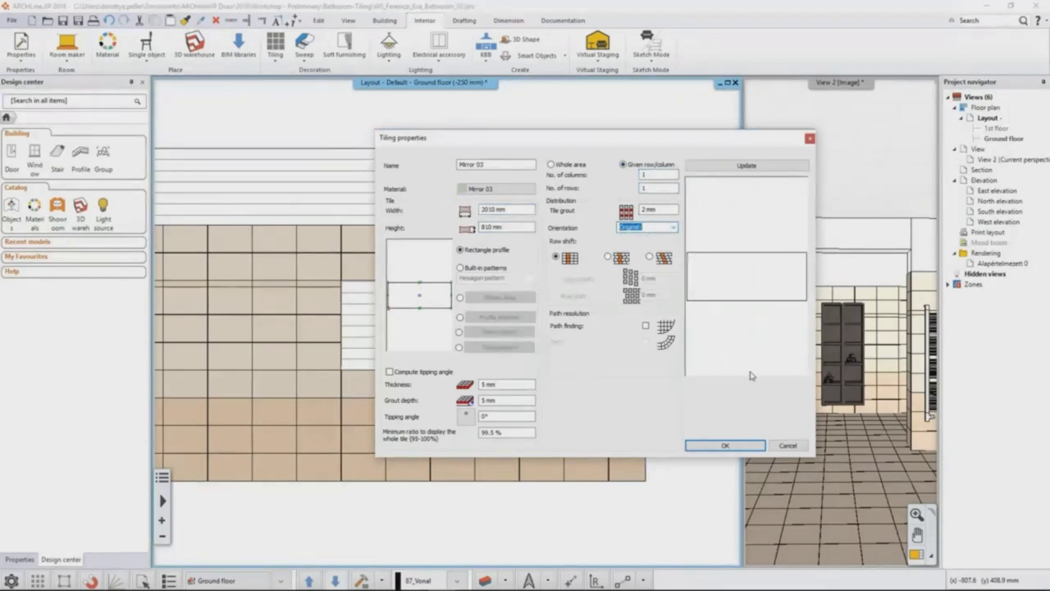
{"action": "left_click", "coordinate": [743, 444]}
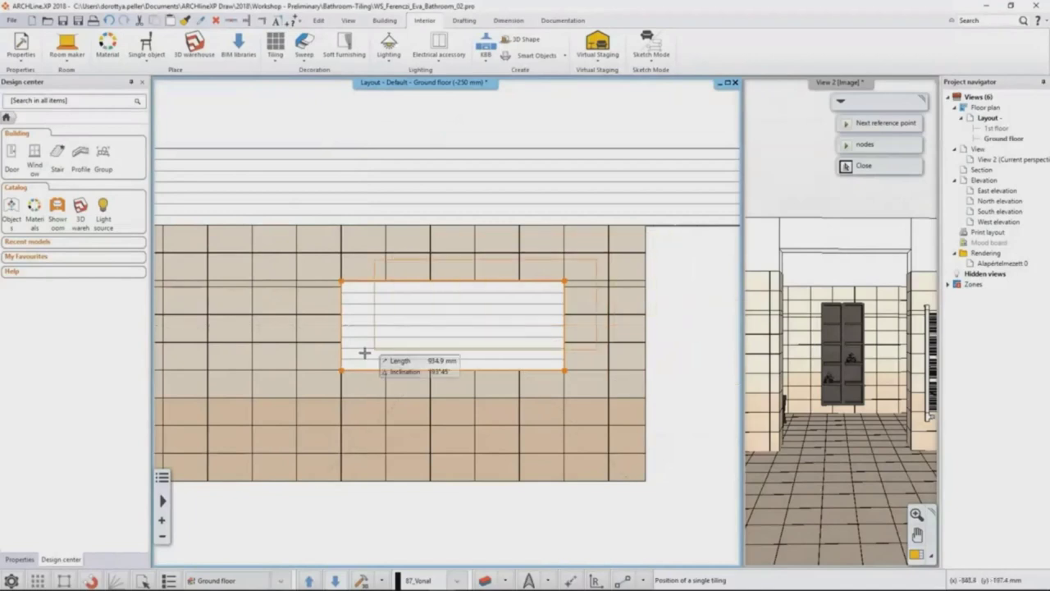
Step: Place the mirror tile at the lower-left corner of the background area, aligned along its horizontal bottom edge
{"action": "left_click", "coordinate": [342, 370]}
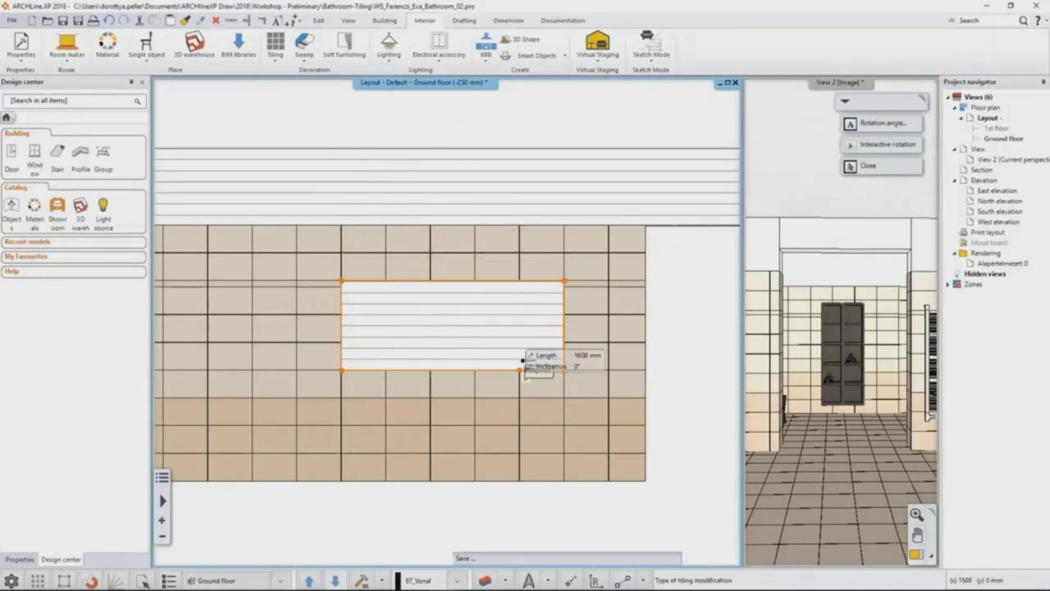
{"action": "left_click", "coordinate": [528, 375]}
Step: Outline a new background area three tiles wide and 810 mm high along the joints of the tiled section beyond the door opening
{"action": "scroll", "coordinate": [528, 374], "scroll_direction": "down", "scroll_amount": 3}
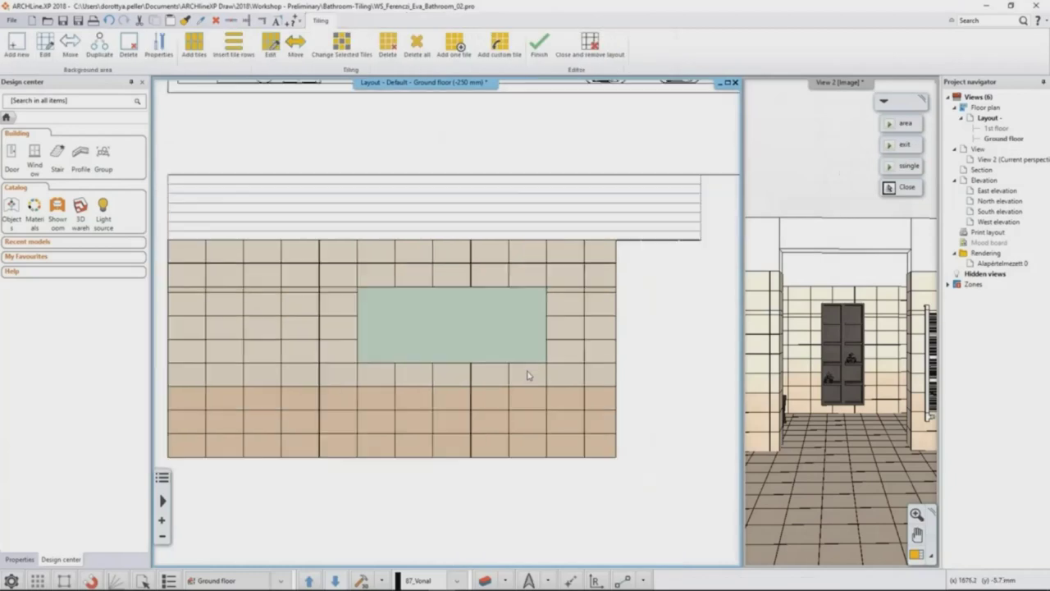
{"action": "middle_click_drag", "start_coordinate": [611, 314], "coordinate": [440, 314]}
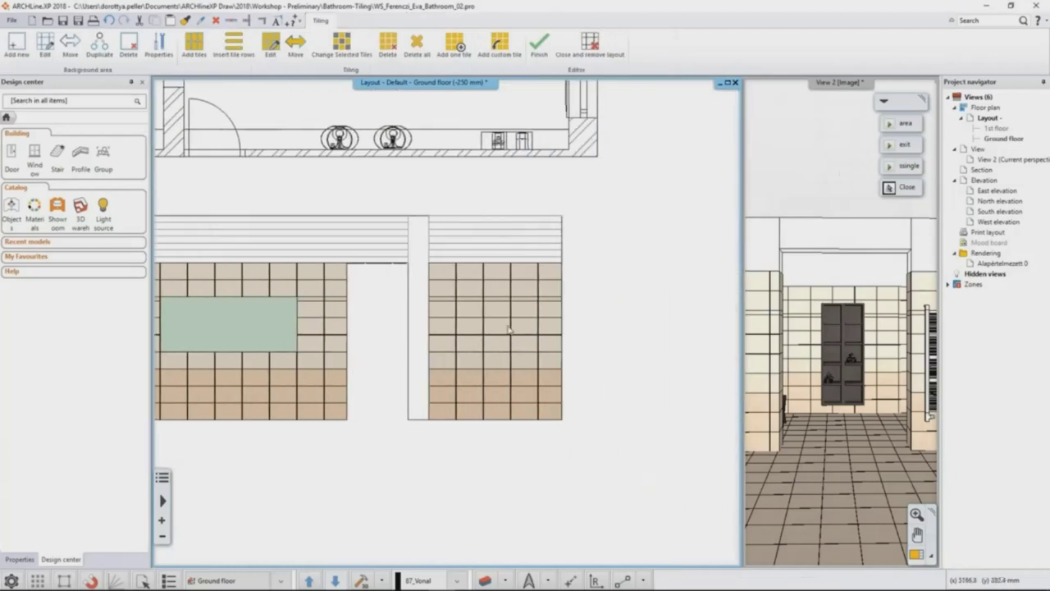
{"action": "scroll", "coordinate": [510, 330], "scroll_direction": "up", "scroll_amount": 3}
{"action": "middle_click_drag", "start_coordinate": [510, 330], "coordinate": [560, 337]}
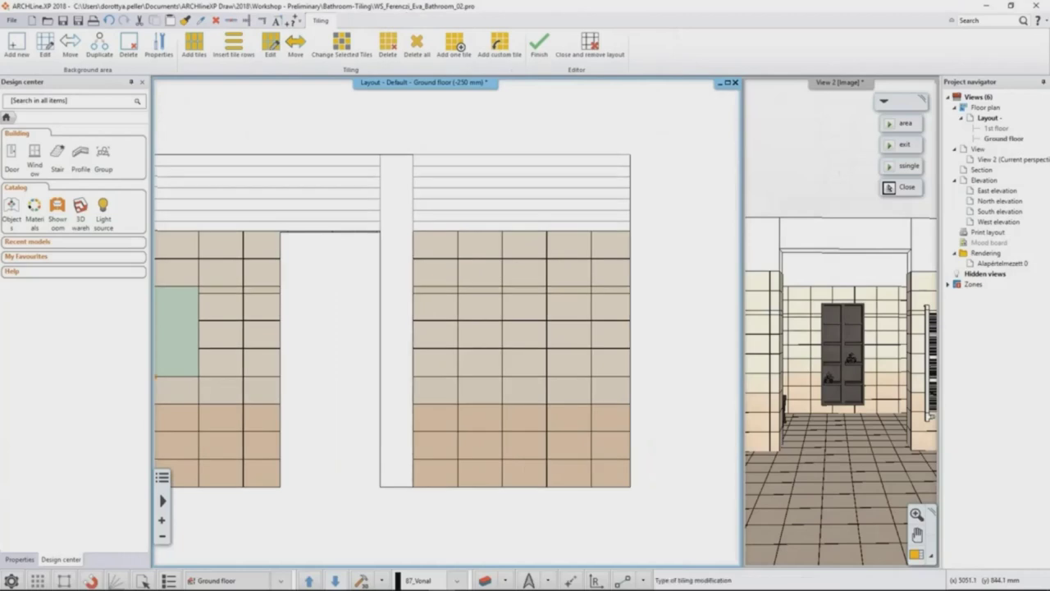
{"action": "left_click", "coordinate": [45, 48]}
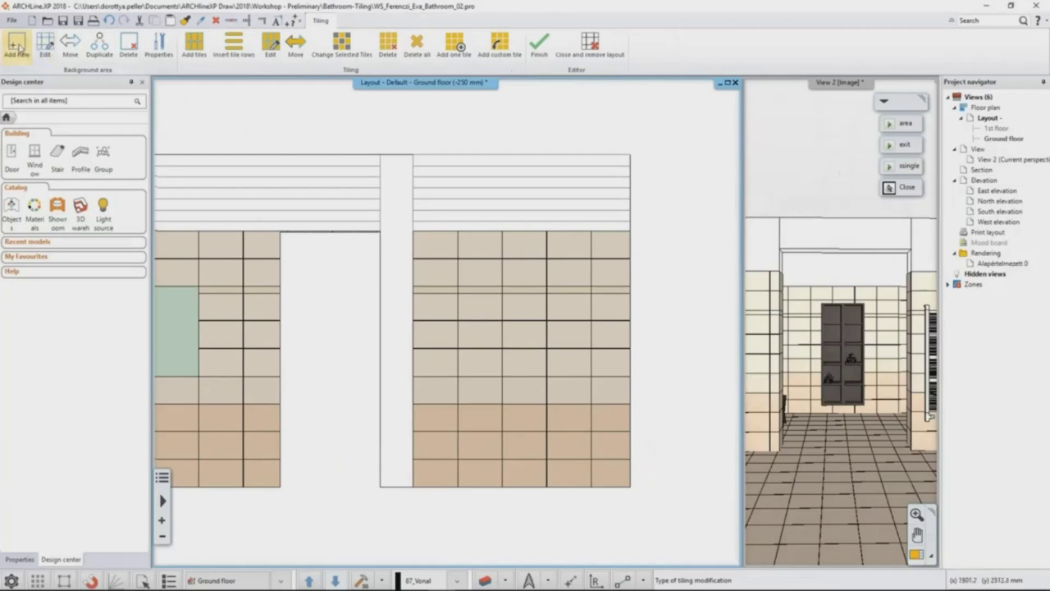
{"action": "left_click", "coordinate": [457, 286]}
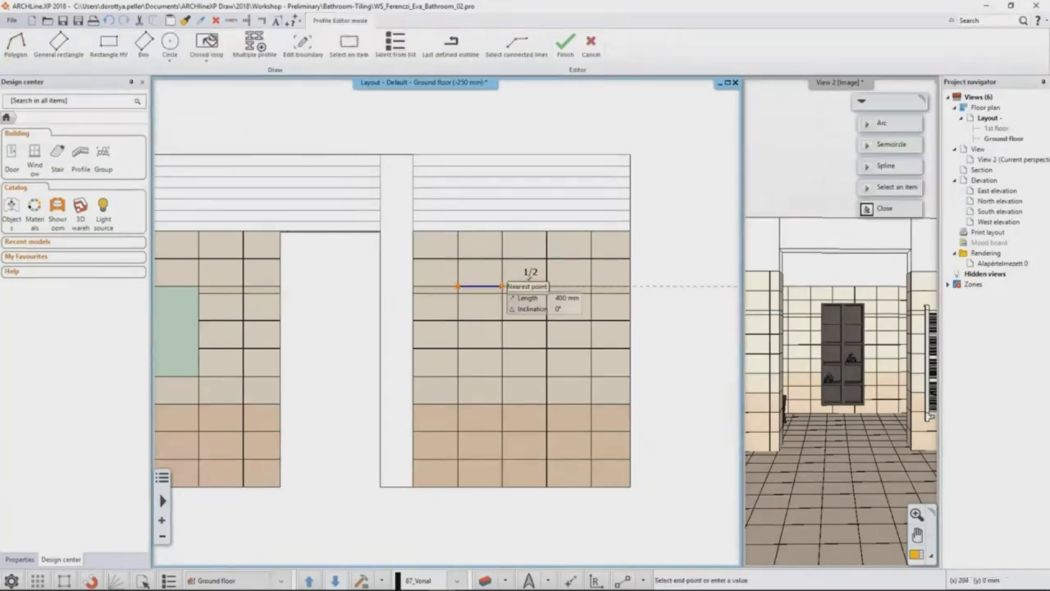
{"action": "left_click", "coordinate": [590, 285]}
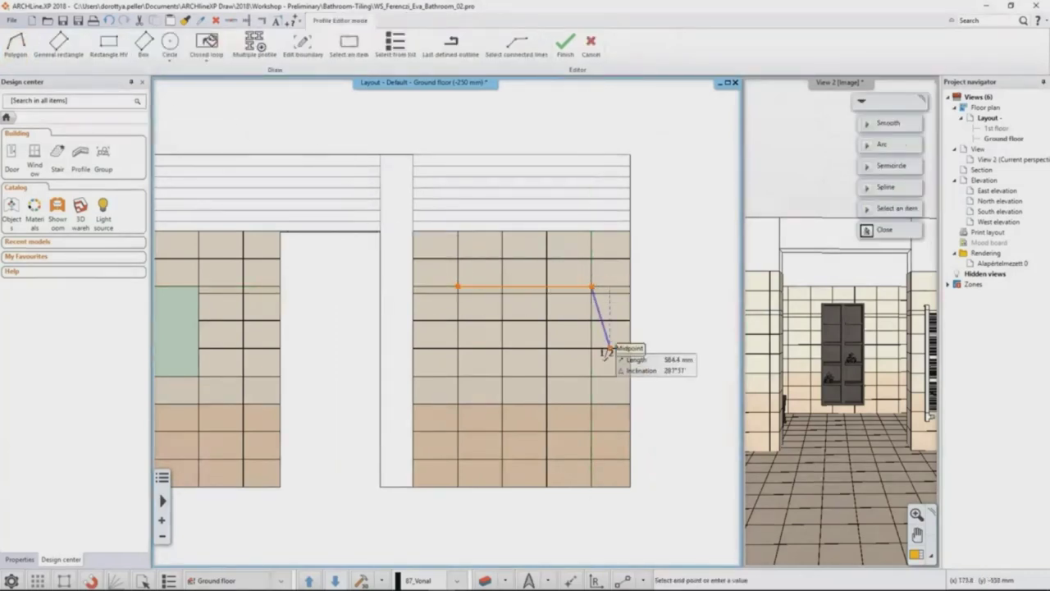
{"action": "left_click", "coordinate": [591, 378]}
{"action": "left_click", "coordinate": [457, 377]}
{"action": "left_click", "coordinate": [456, 274]}
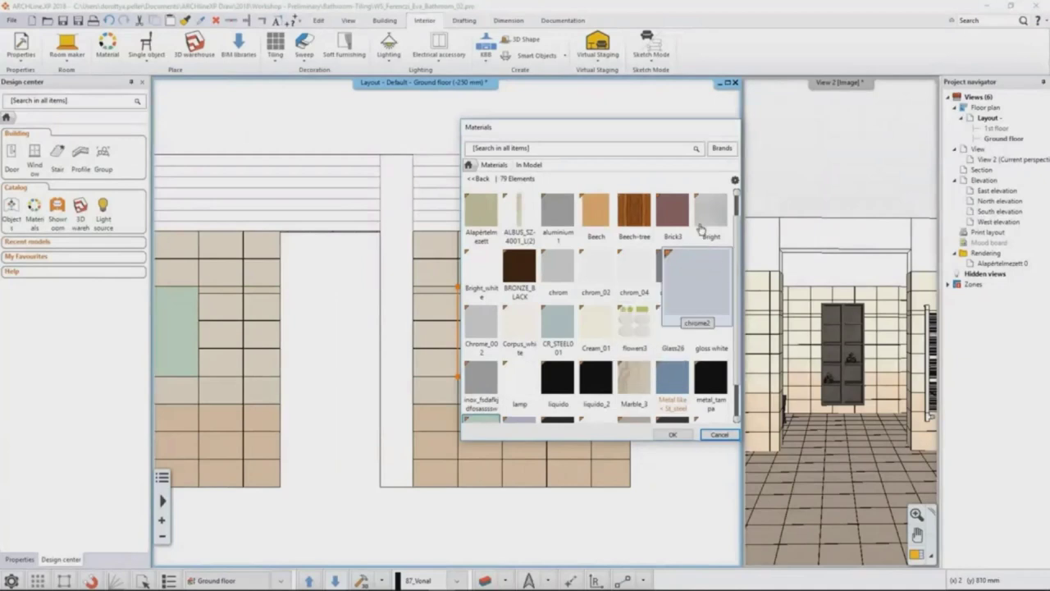
Step: Search the materials for white and assign the White material to the new background area
{"action": "left_click", "coordinate": [541, 151]}
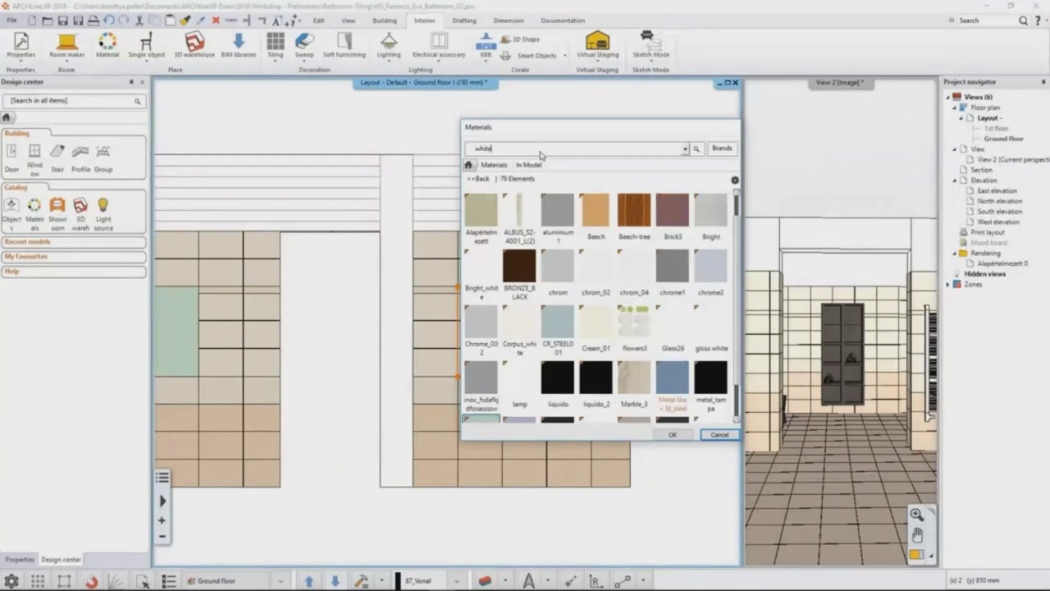
{"action": "key", "text": "Return"}
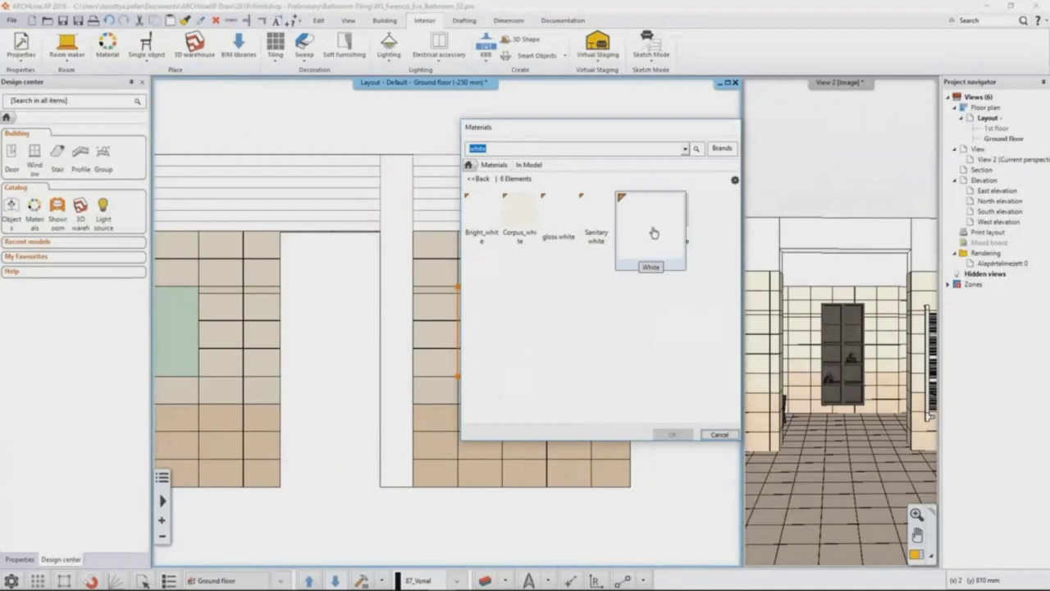
{"action": "left_click", "coordinate": [659, 230]}
{"action": "left_click", "coordinate": [672, 434]}
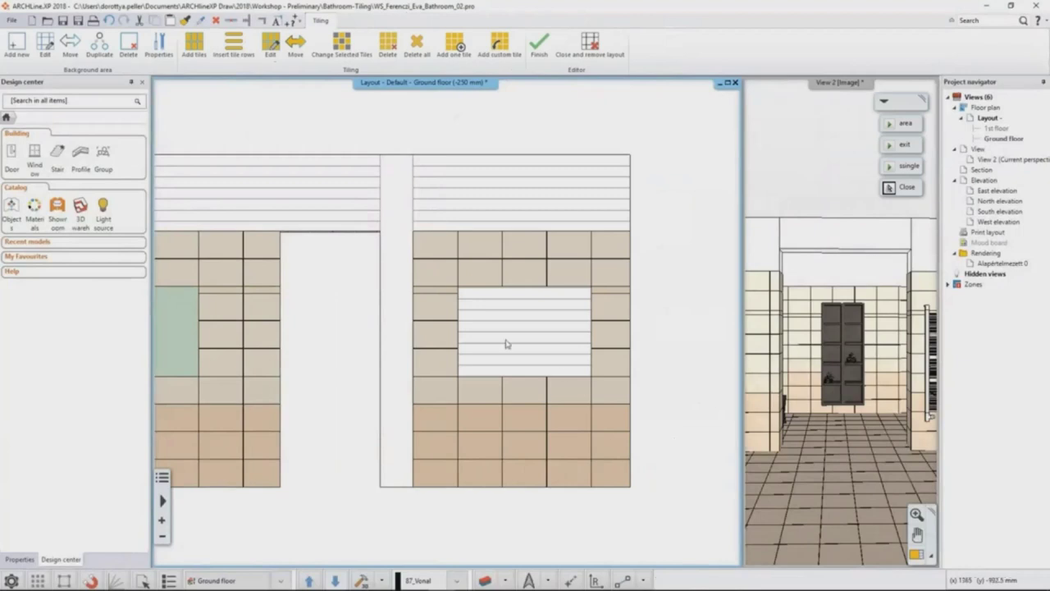
Step: Fill the new background area with one Mirror 03 tile 1210 mm wide and 810 mm high, placed horizontally from its lower-left corner
{"action": "left_click", "coordinate": [194, 47]}
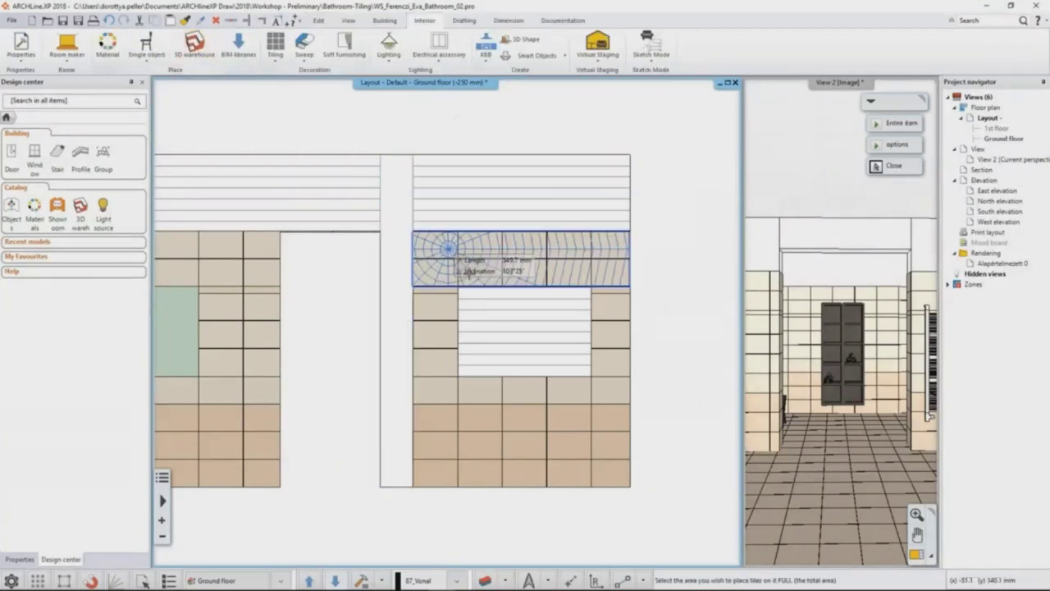
{"action": "left_click", "coordinate": [495, 329]}
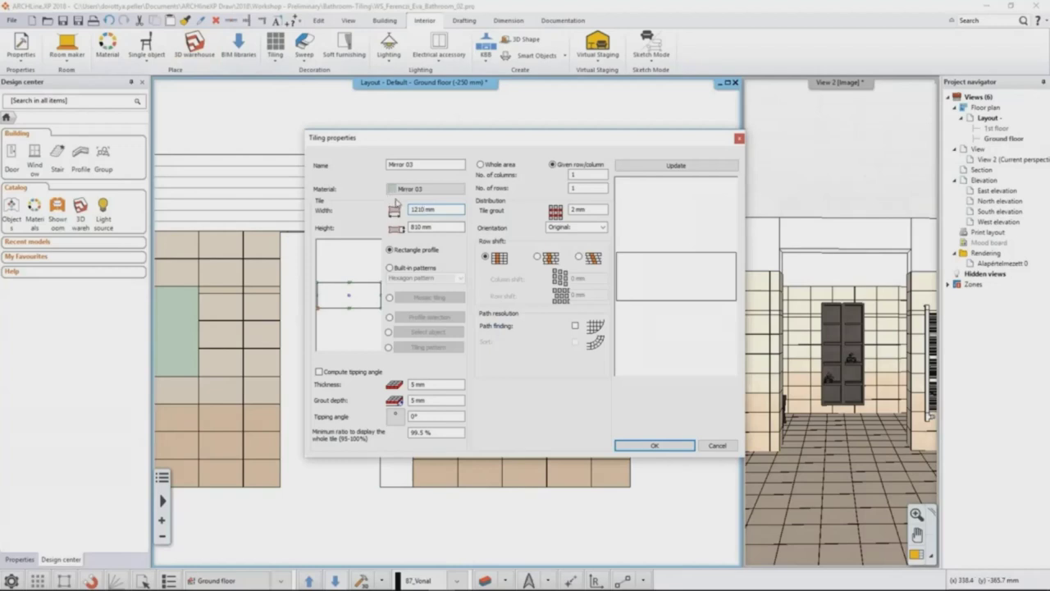
{"action": "left_click", "coordinate": [440, 227]}
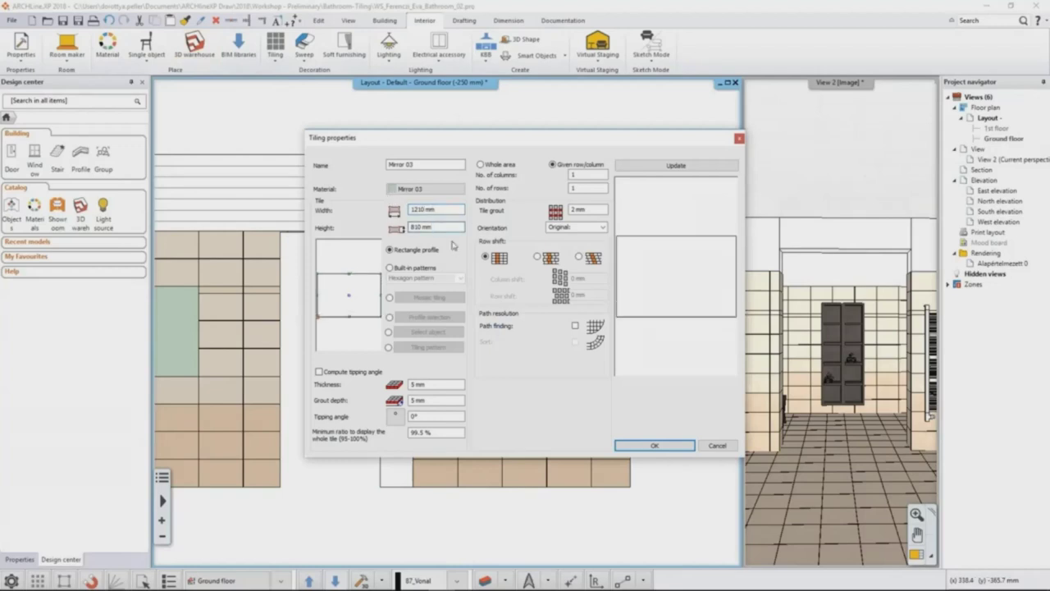
{"action": "left_click", "coordinate": [654, 445]}
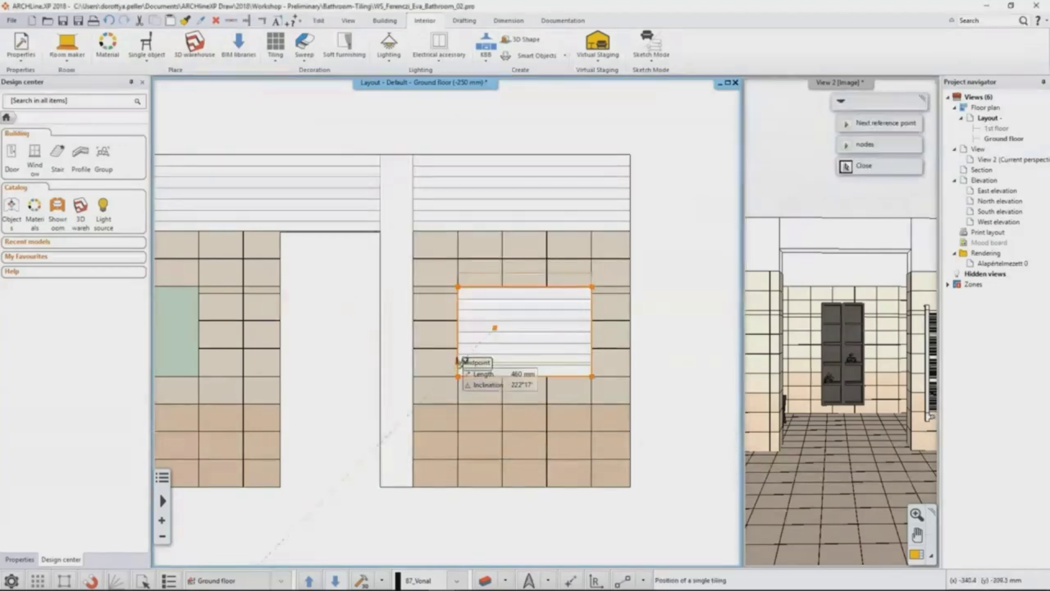
{"action": "left_click", "coordinate": [457, 375]}
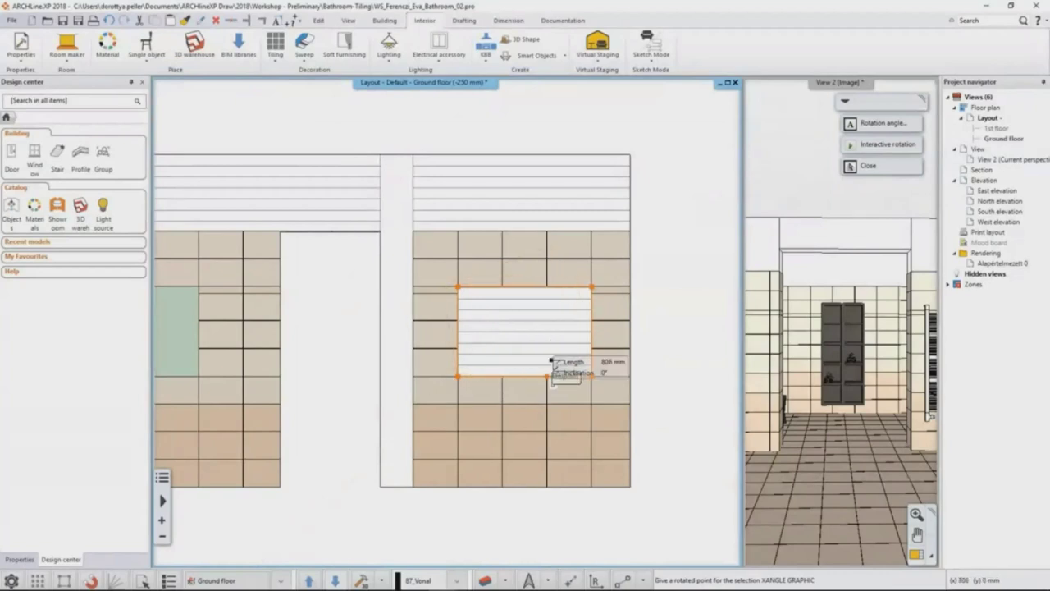
{"action": "left_click", "coordinate": [563, 374]}
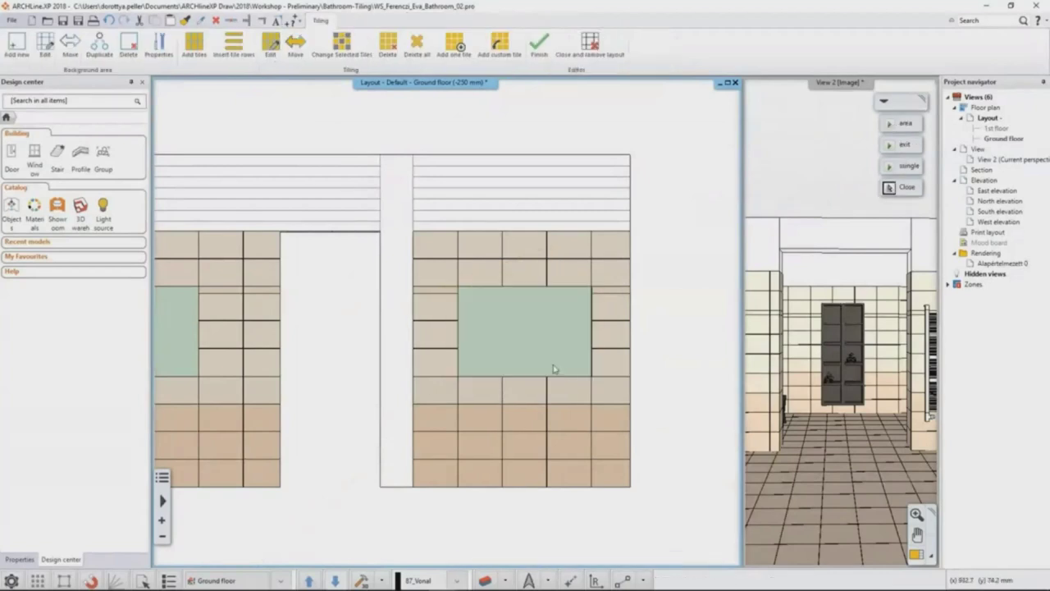
Step: Finish the washbasin wall's layout tiling and enlarge the 3D perspective view
{"action": "scroll", "coordinate": [554, 369], "scroll_direction": "down", "scroll_amount": 4}
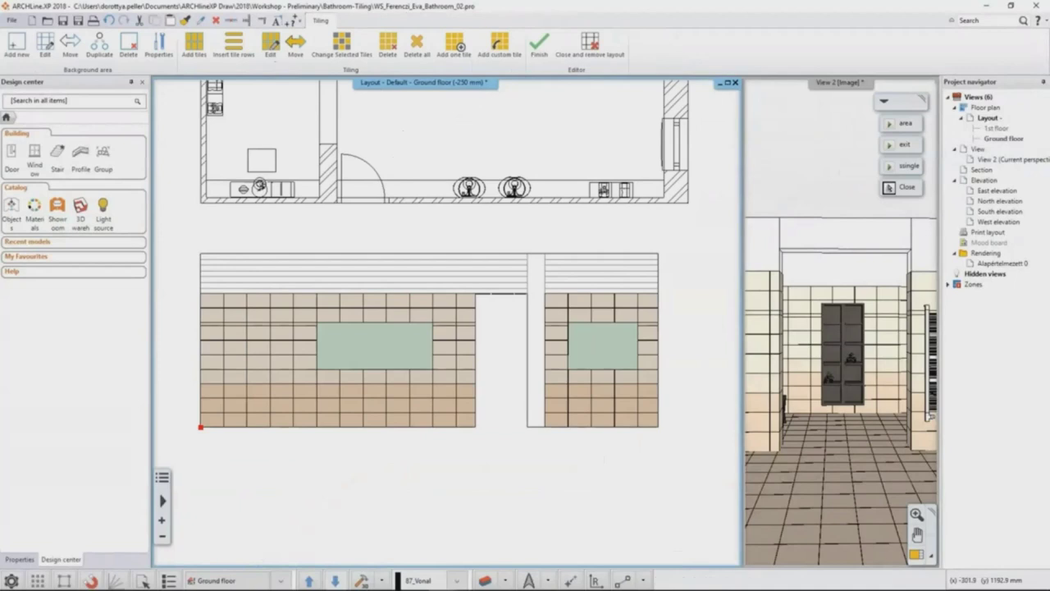
{"action": "scroll", "coordinate": [492, 534], "scroll_direction": "down", "scroll_amount": 2}
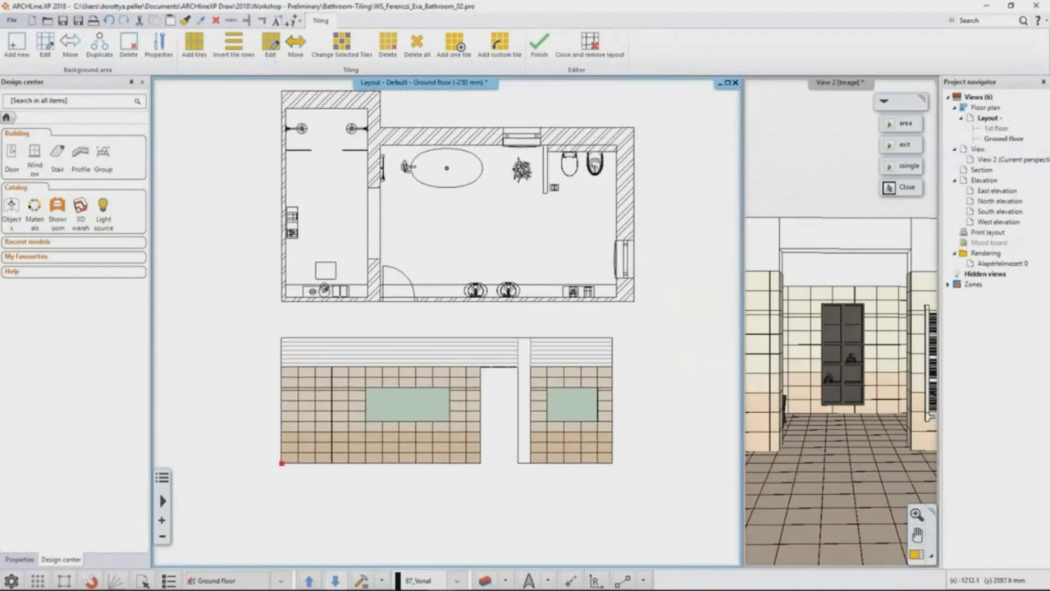
{"action": "left_click", "coordinate": [539, 47]}
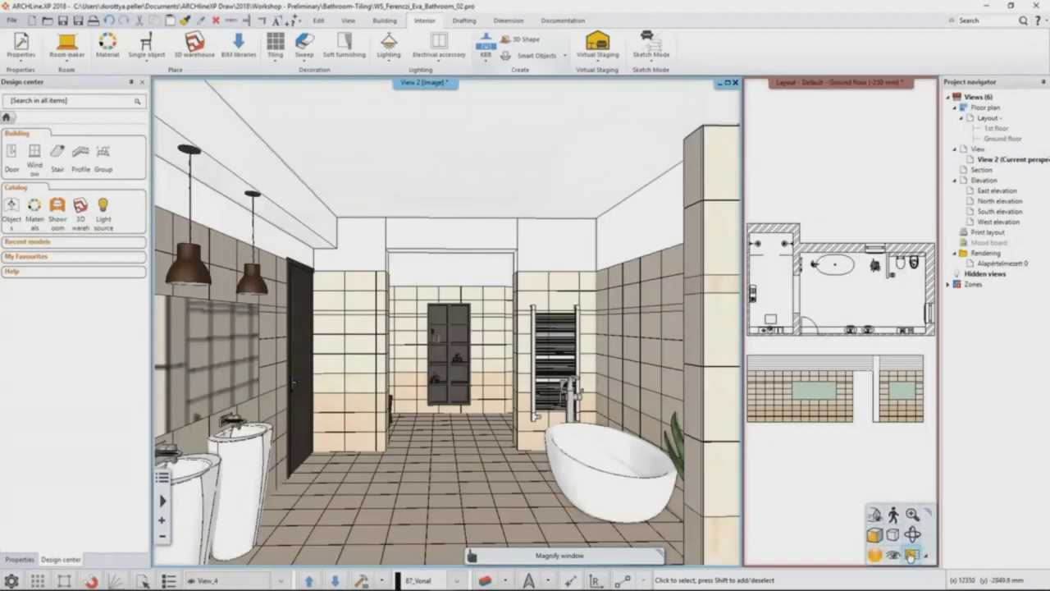
{"action": "left_click", "coordinate": [913, 555]}
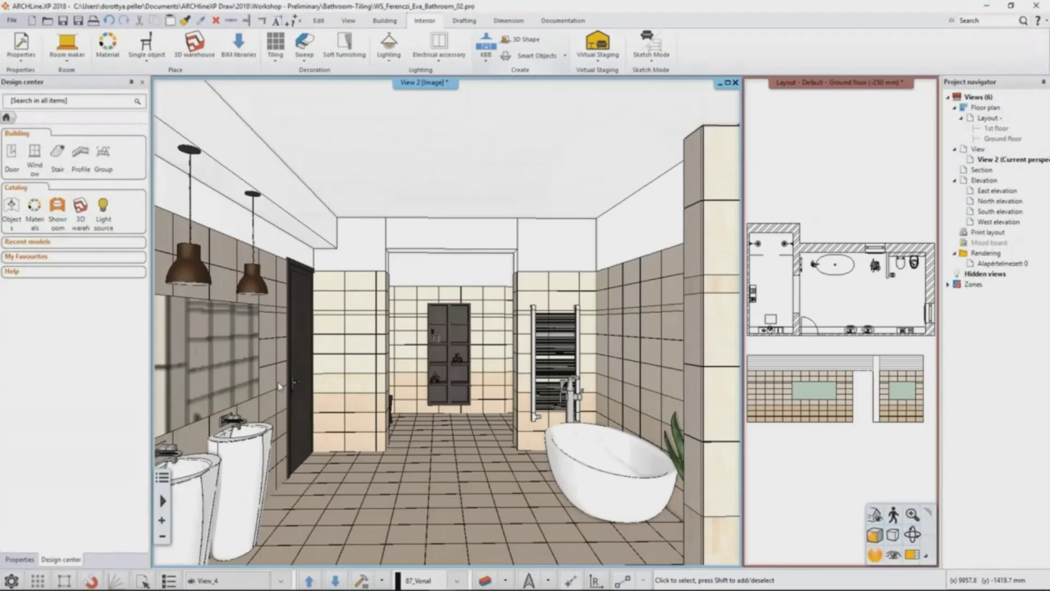
Step: Start 2D tiling on the wall behind the bathtub, place its layout above the floor plan and enlarge the layout view
{"action": "right_click", "coordinate": [637, 342]}
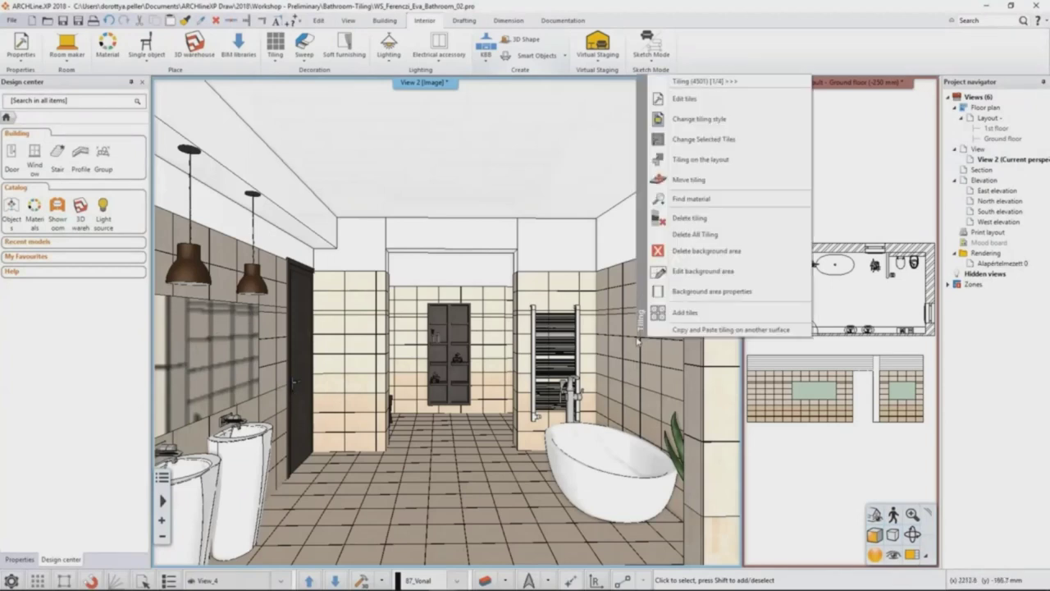
{"action": "left_click", "coordinate": [713, 160]}
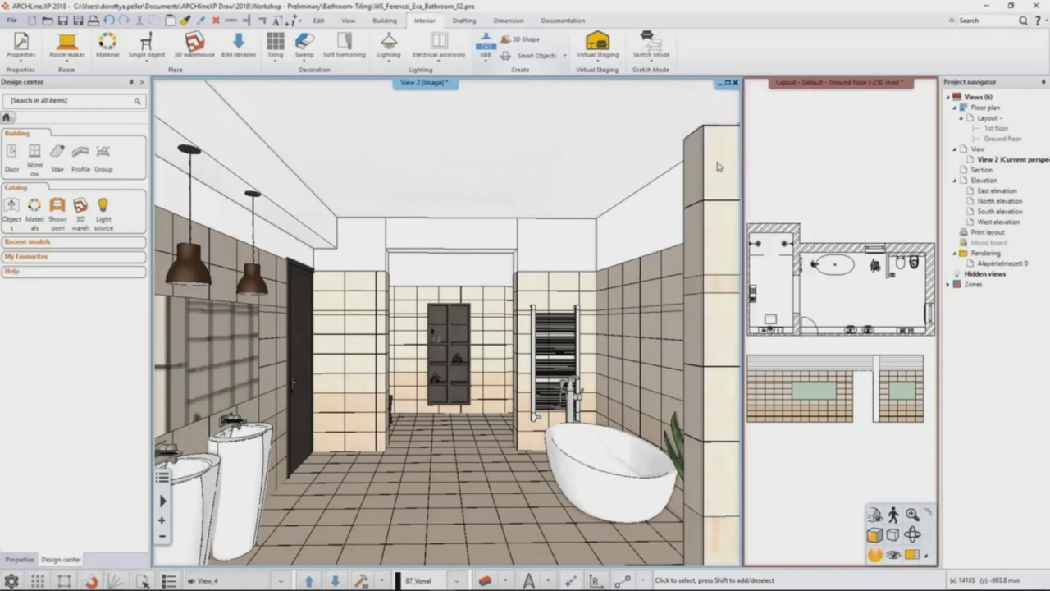
{"action": "left_click", "coordinate": [805, 211]}
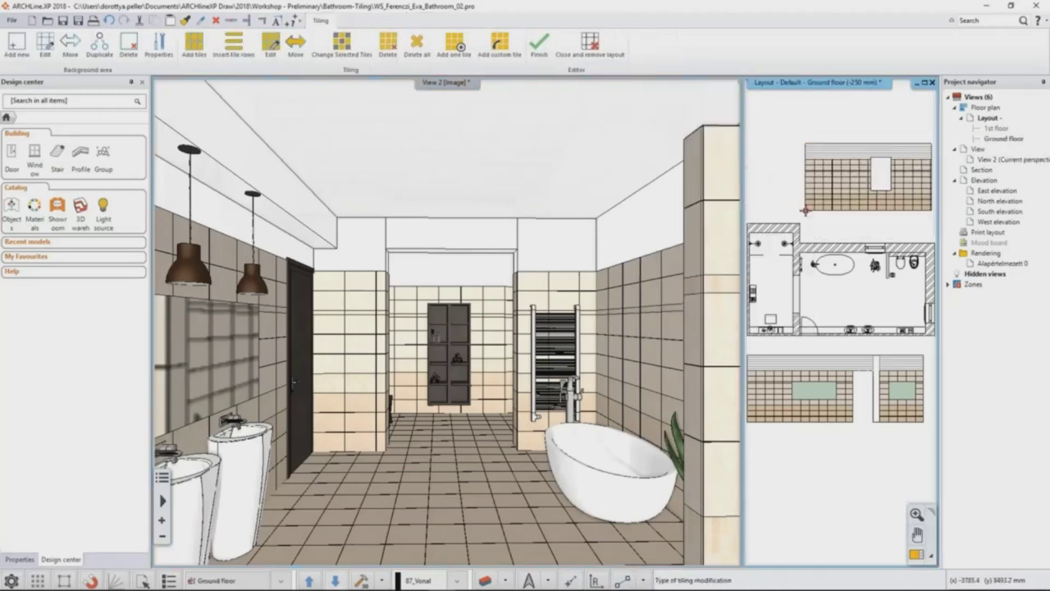
{"action": "left_click", "coordinate": [915, 554]}
Step: Offset the right edge of the bottom dark tile area inward by about 1635.5 mm to a vertical tile joint
{"action": "scroll", "coordinate": [519, 305], "scroll_direction": "up", "scroll_amount": 5}
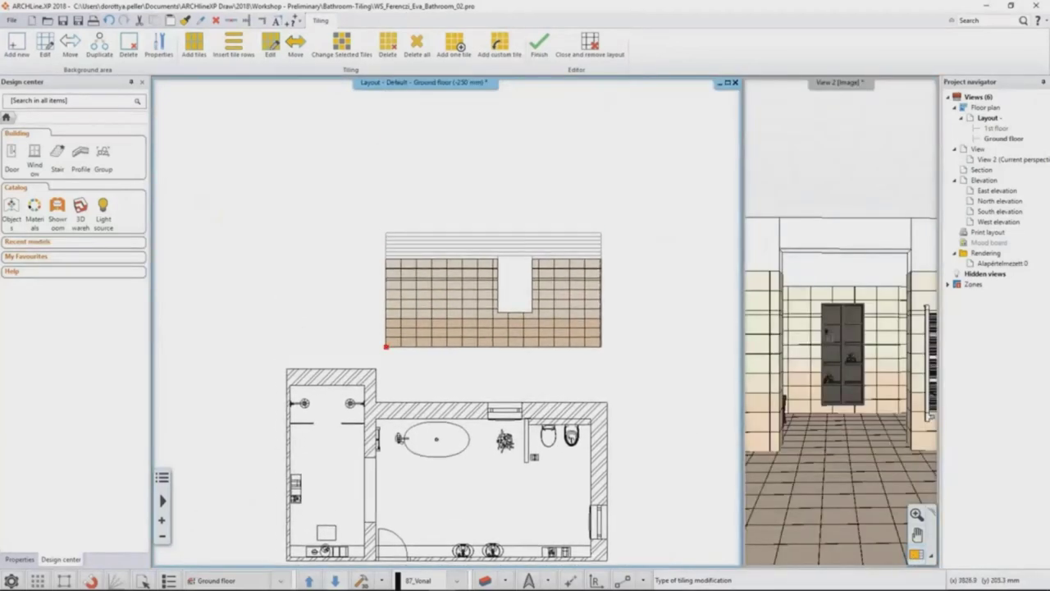
{"action": "scroll", "coordinate": [497, 301], "scroll_direction": "up", "scroll_amount": 2}
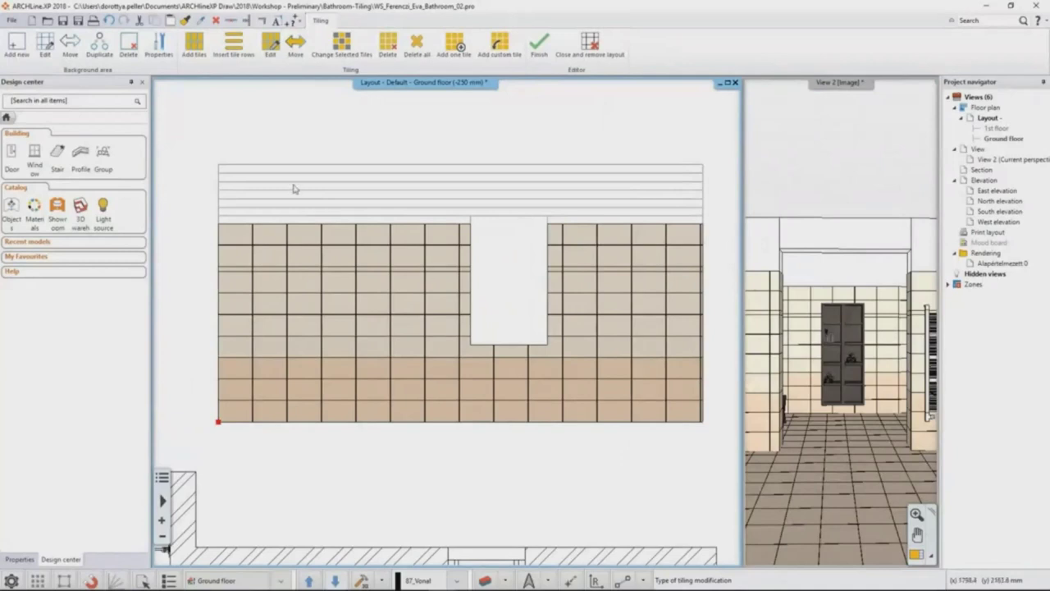
{"action": "left_click", "coordinate": [46, 43]}
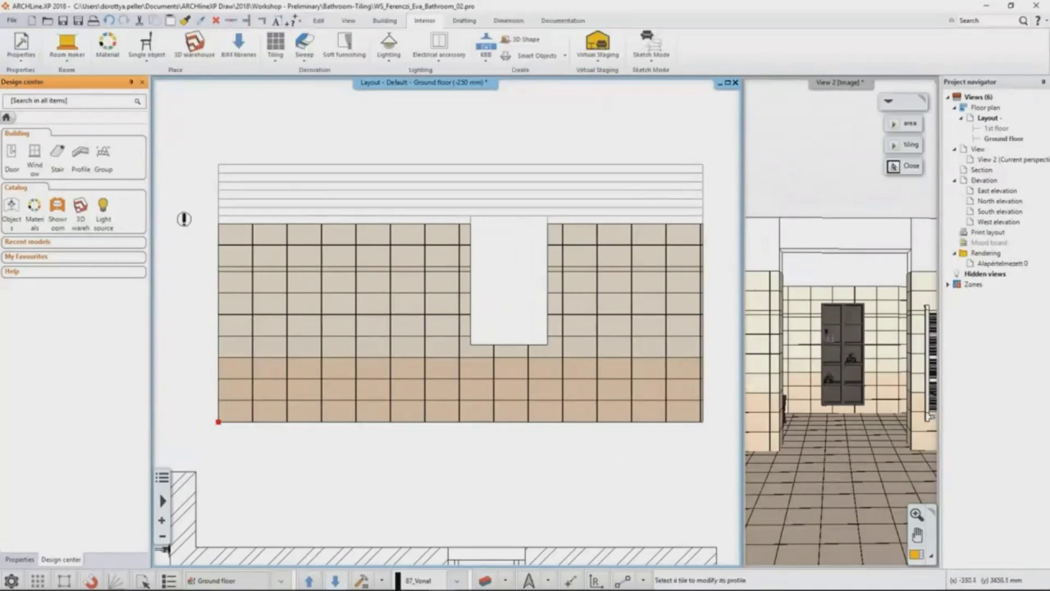
{"action": "left_click", "coordinate": [633, 389]}
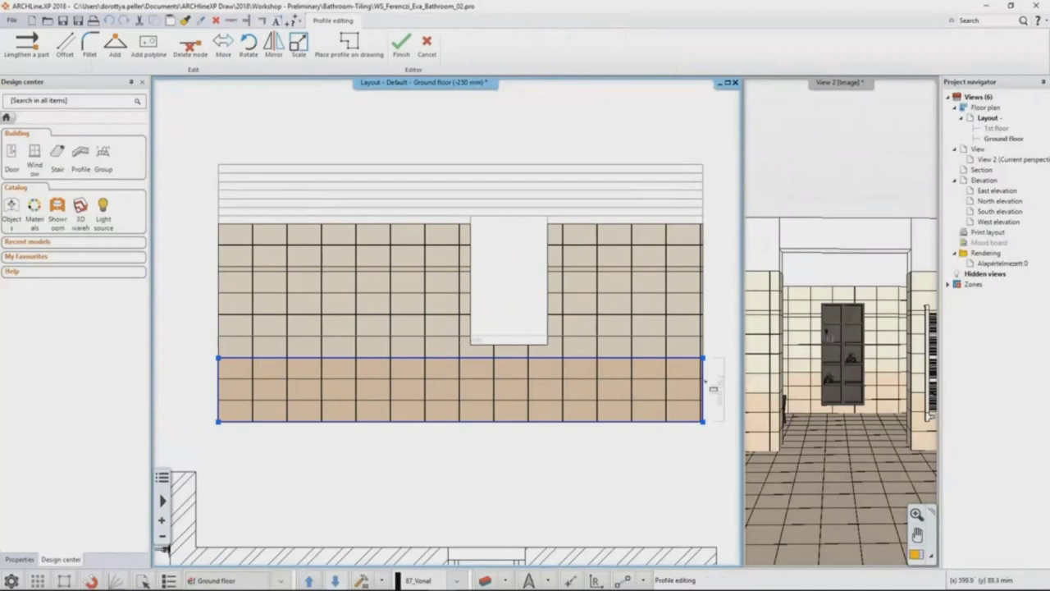
{"action": "mouse_move", "coordinate": [712, 388]}
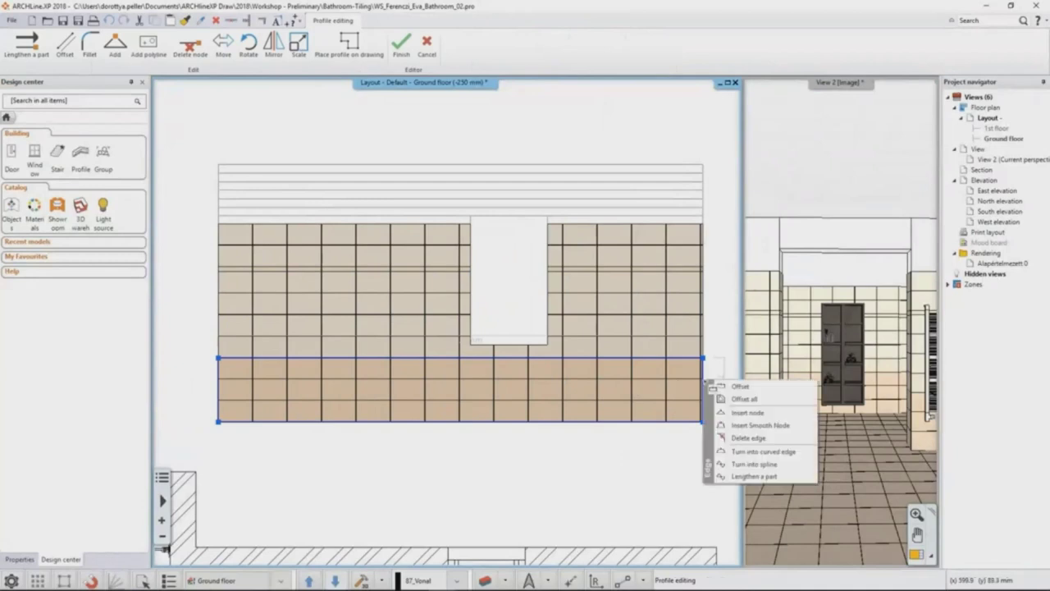
{"action": "left_click", "coordinate": [772, 389]}
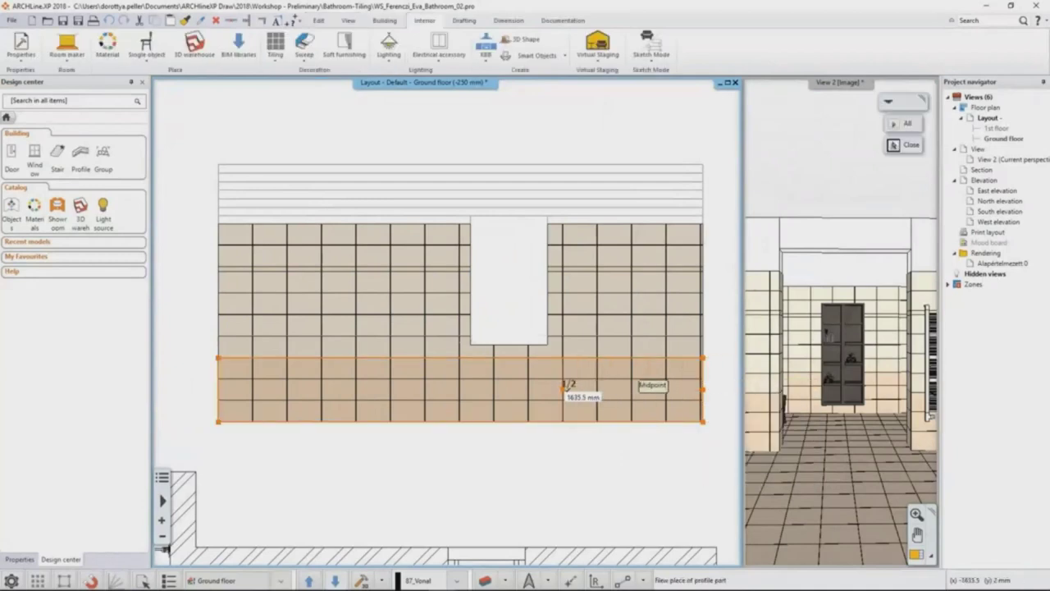
{"action": "left_click", "coordinate": [564, 388]}
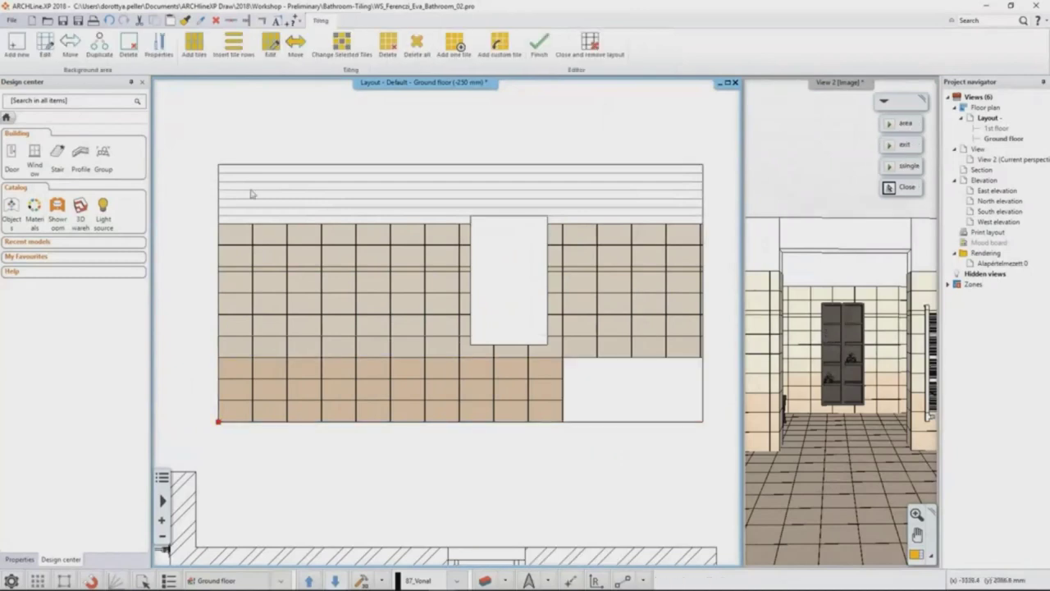
Step: Offset the right edge of the single tile row above the dark area inward by about 1635.5 mm to the same joint
{"action": "left_click", "coordinate": [45, 45]}
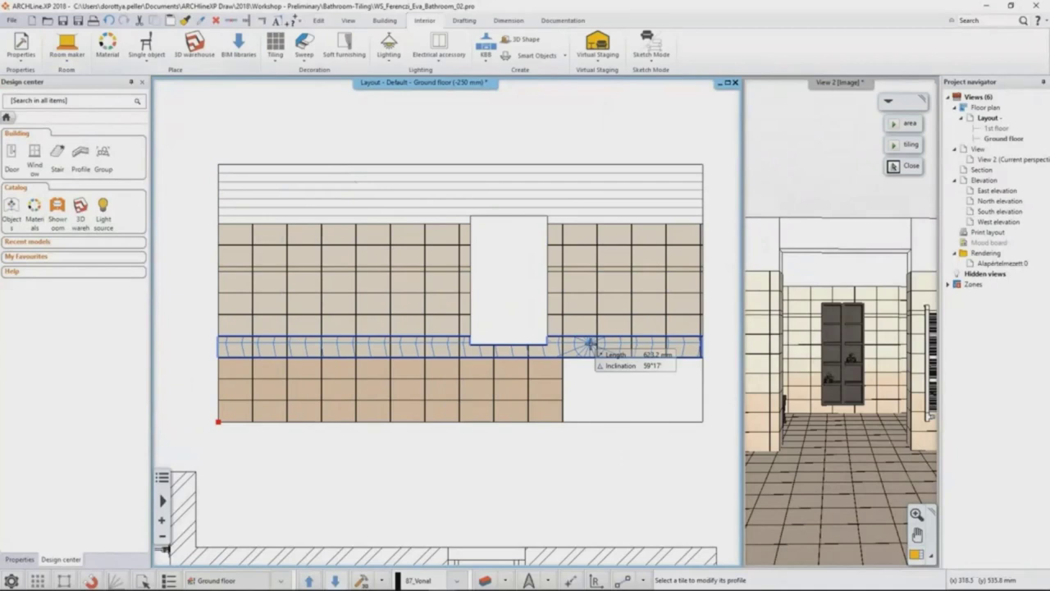
{"action": "left_click", "coordinate": [586, 345]}
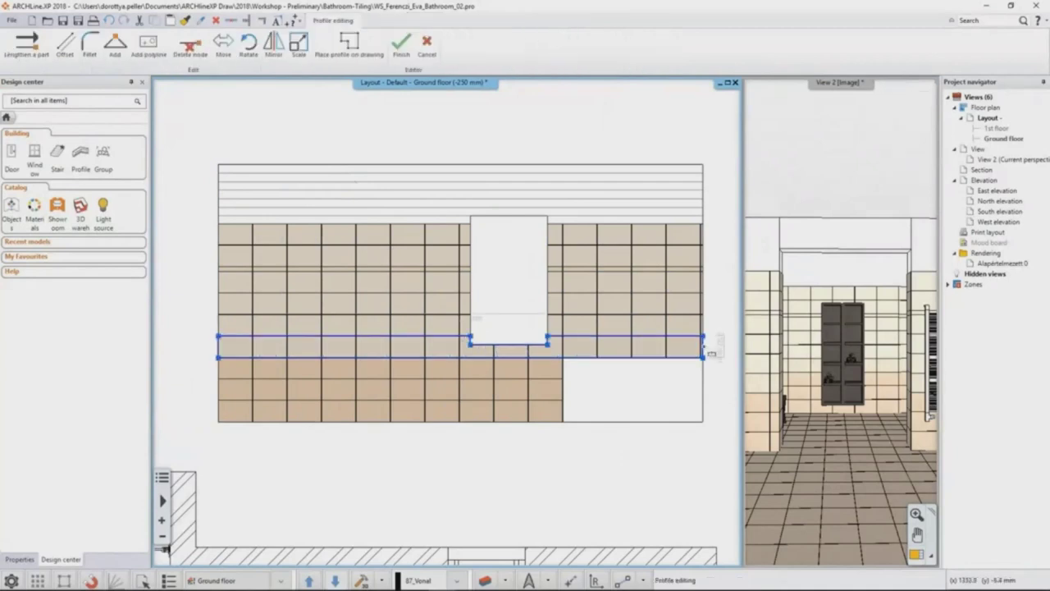
{"action": "right_click", "coordinate": [707, 351]}
{"action": "left_click", "coordinate": [721, 352]}
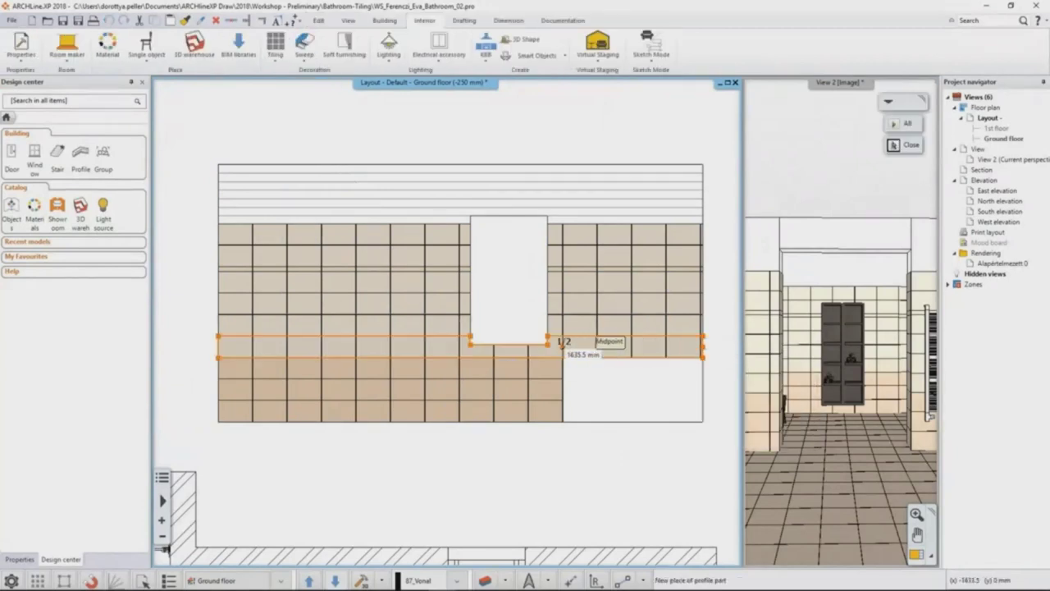
{"action": "left_click", "coordinate": [565, 346]}
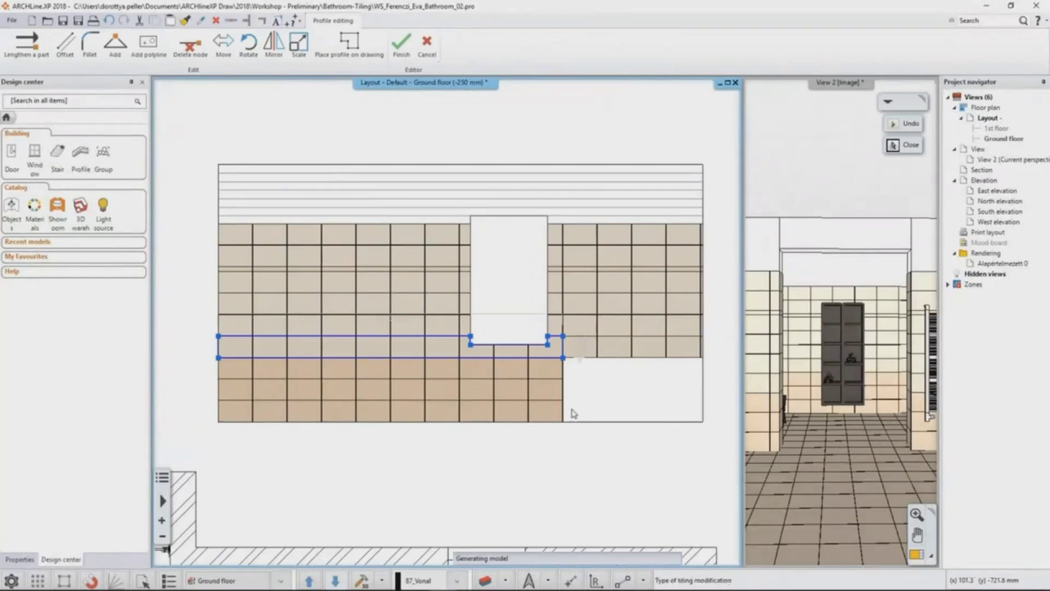
Step: Insert a node on the right edge of the bathtub wall's three-row light tile area, one tile row above its lower edge
{"action": "key", "text": "Return"}
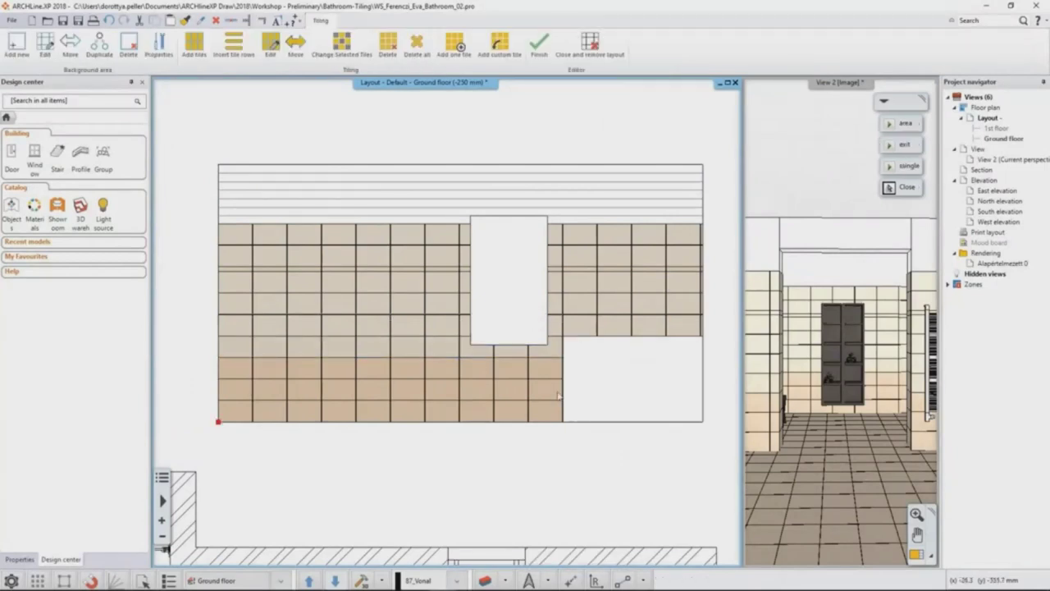
{"action": "left_click", "coordinate": [47, 48]}
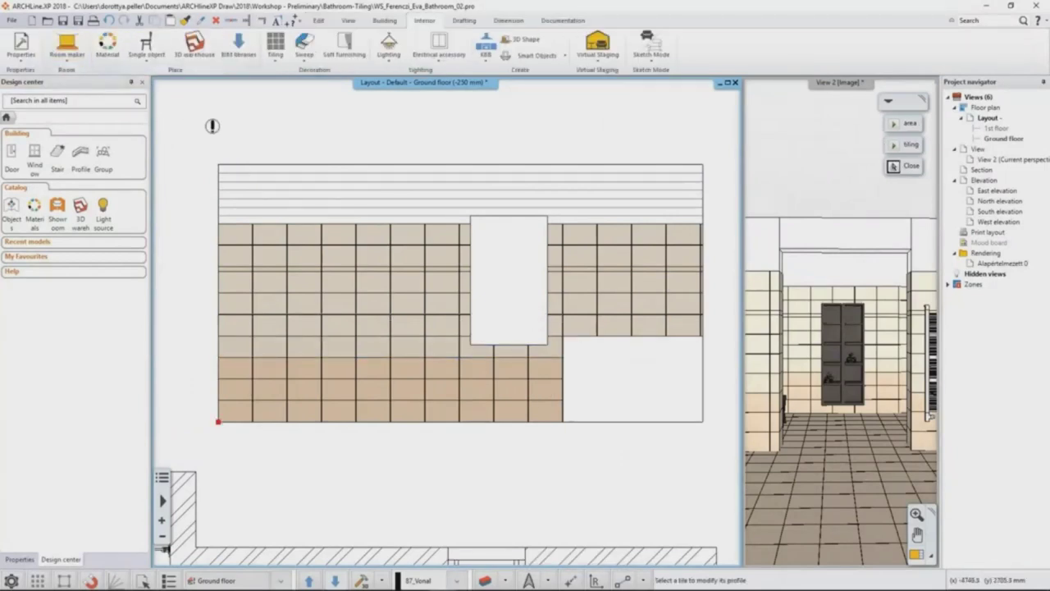
{"action": "left_click", "coordinate": [645, 320]}
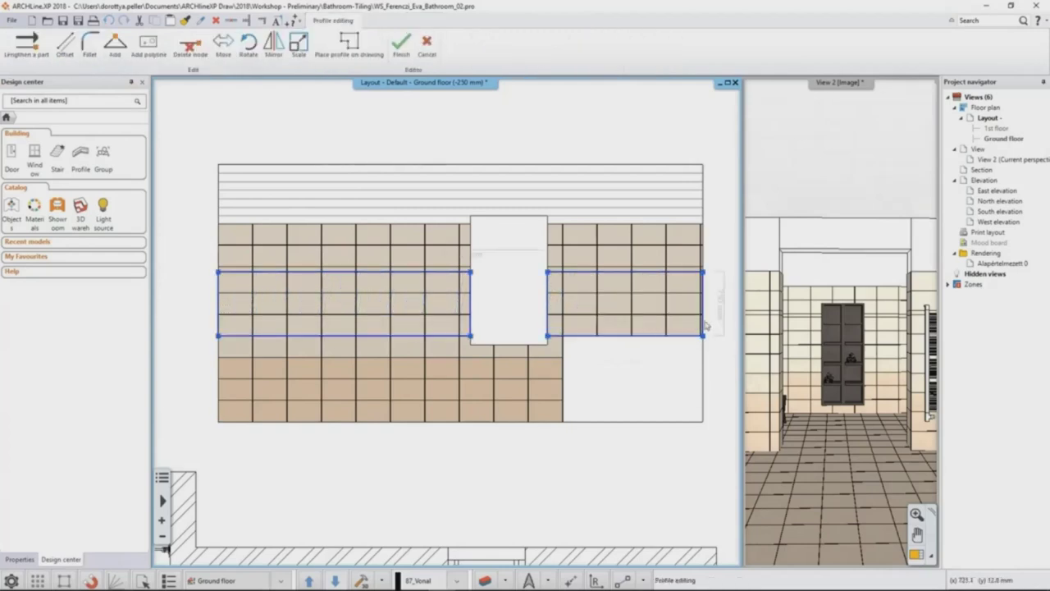
{"action": "mouse_move", "coordinate": [707, 327]}
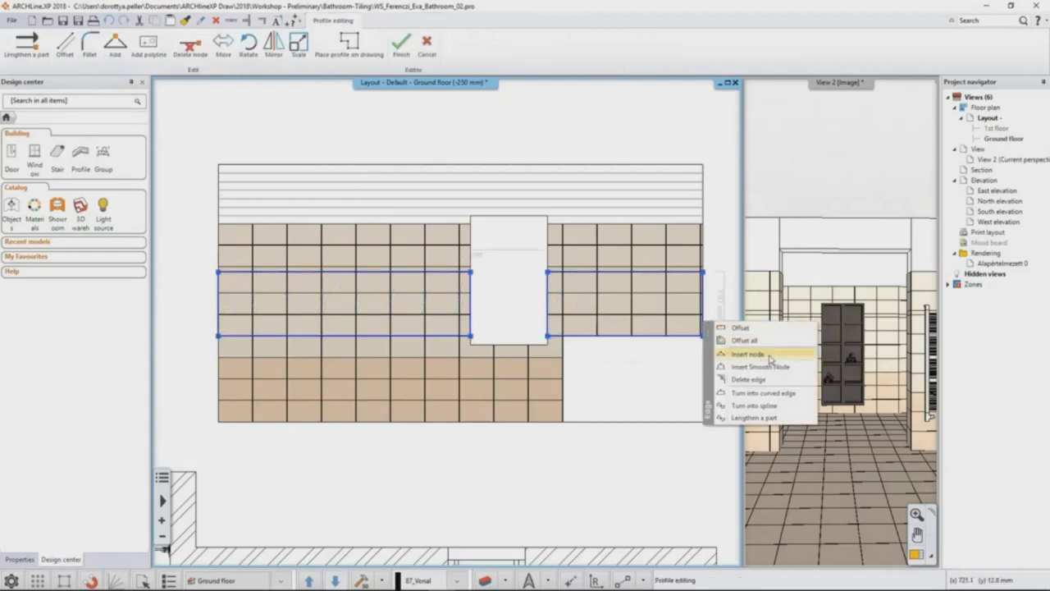
{"action": "left_click", "coordinate": [771, 358]}
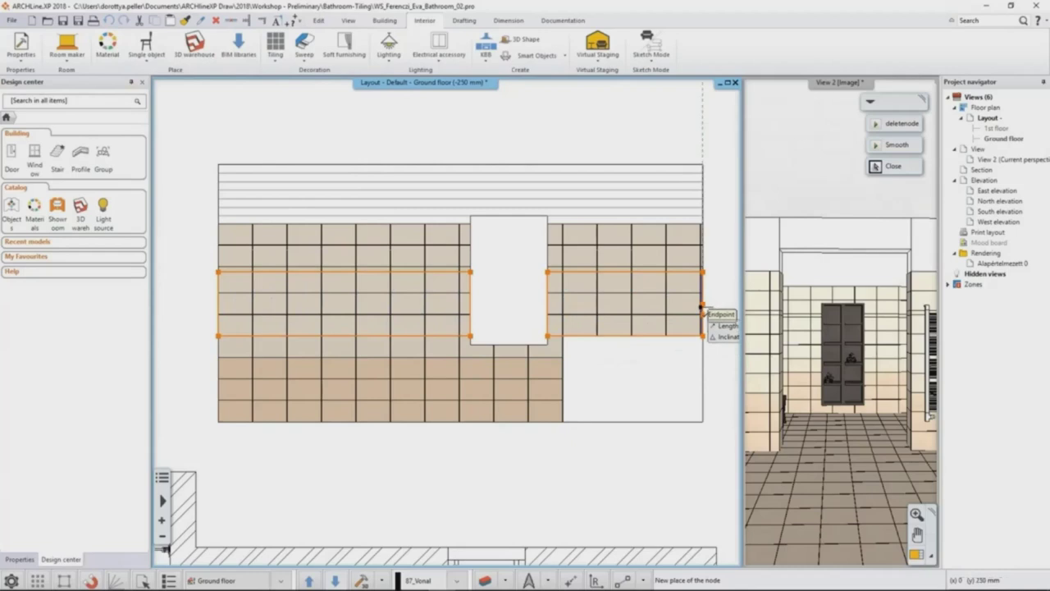
{"action": "left_click", "coordinate": [702, 309]}
Step: Offset the segment below that node inward to the dark area's vertical end joint and finish the bathtub wall's layout tiling
{"action": "mouse_move", "coordinate": [712, 334]}
{"action": "left_click", "coordinate": [742, 387]}
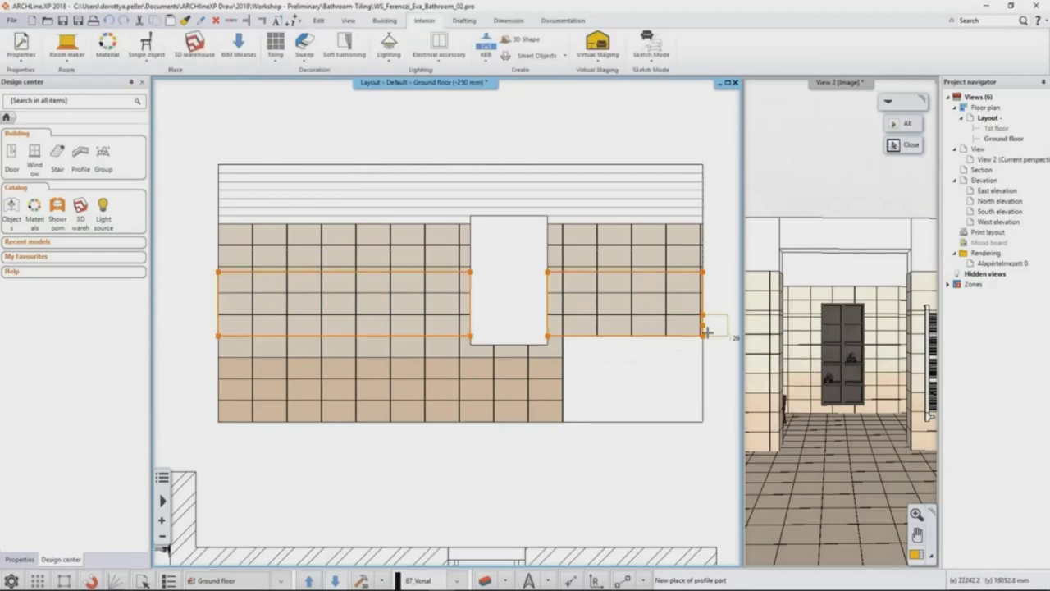
{"action": "left_click", "coordinate": [564, 316]}
{"action": "key", "text": "Return"}
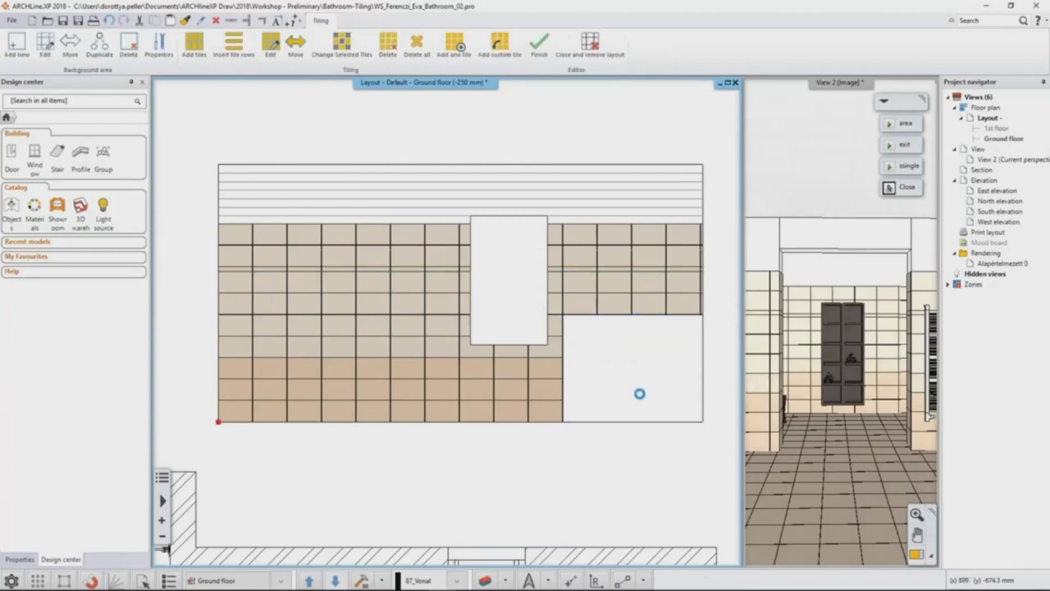
{"action": "scroll", "coordinate": [639, 394], "scroll_direction": "down", "scroll_amount": 3}
{"action": "scroll", "coordinate": [590, 445], "scroll_direction": "down", "scroll_amount": 1}
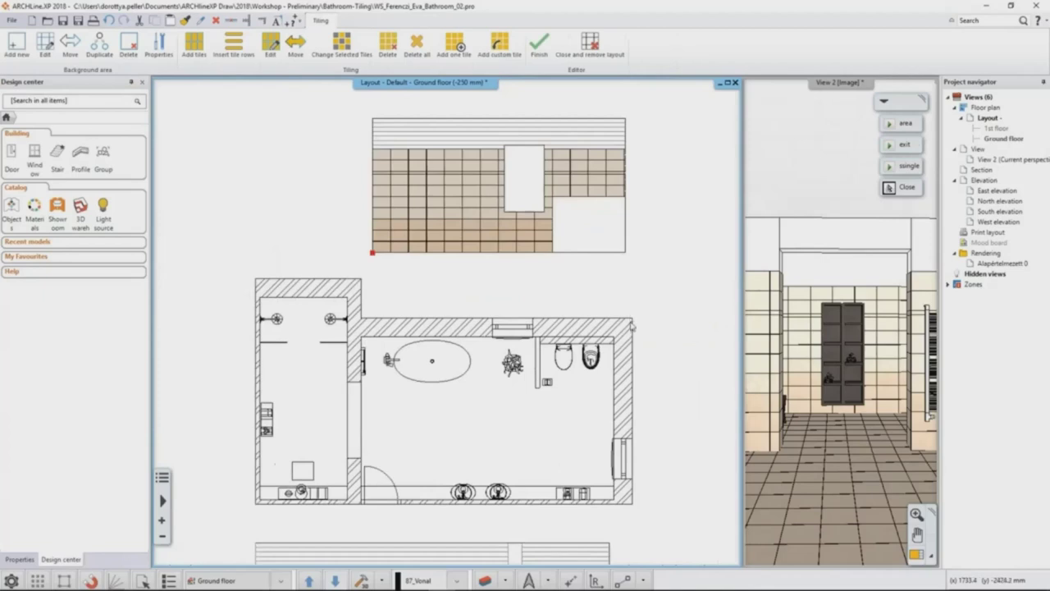
{"action": "scroll", "coordinate": [631, 329], "scroll_direction": "down", "scroll_amount": 1}
{"action": "left_click", "coordinate": [540, 46]}
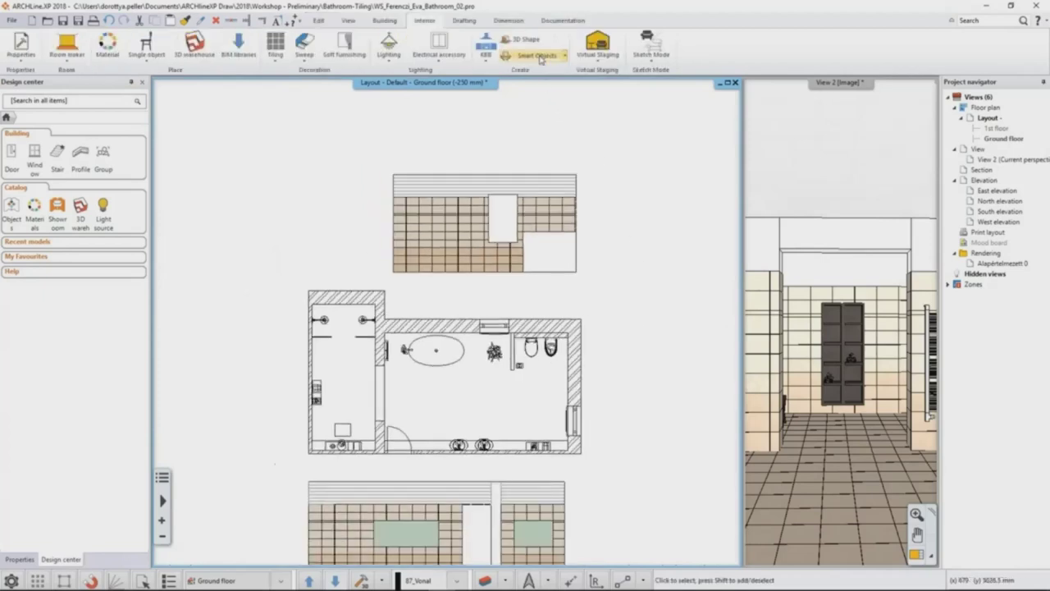
Step: Lay out the shower's end wall with 2D tiling on the wall side, place the layout above the shower room and finish it
{"action": "middle_click_drag", "start_coordinate": [525, 375], "coordinate": [574, 335]}
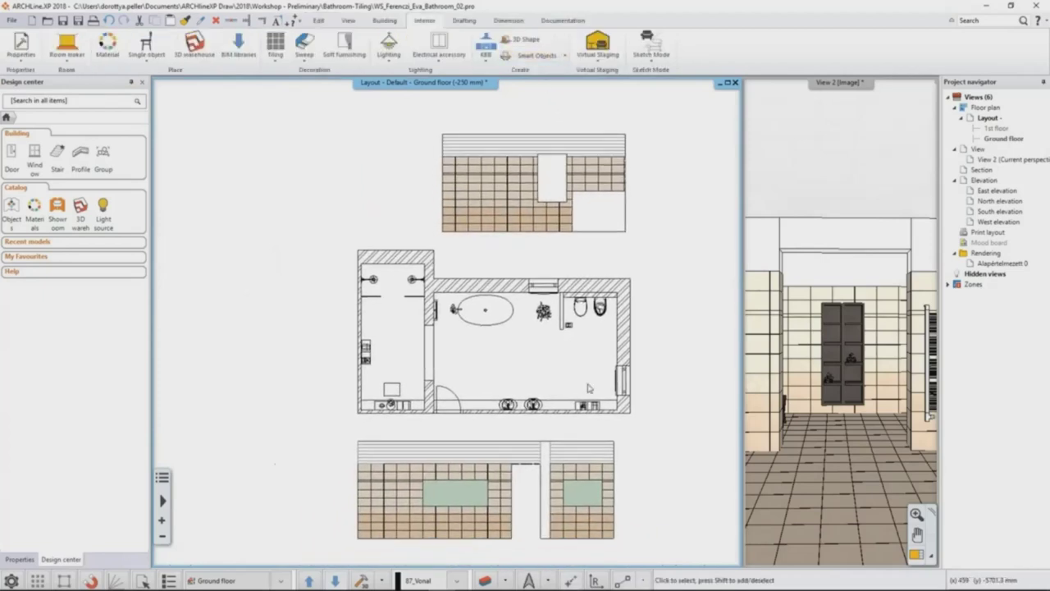
{"action": "left_click", "coordinate": [276, 46]}
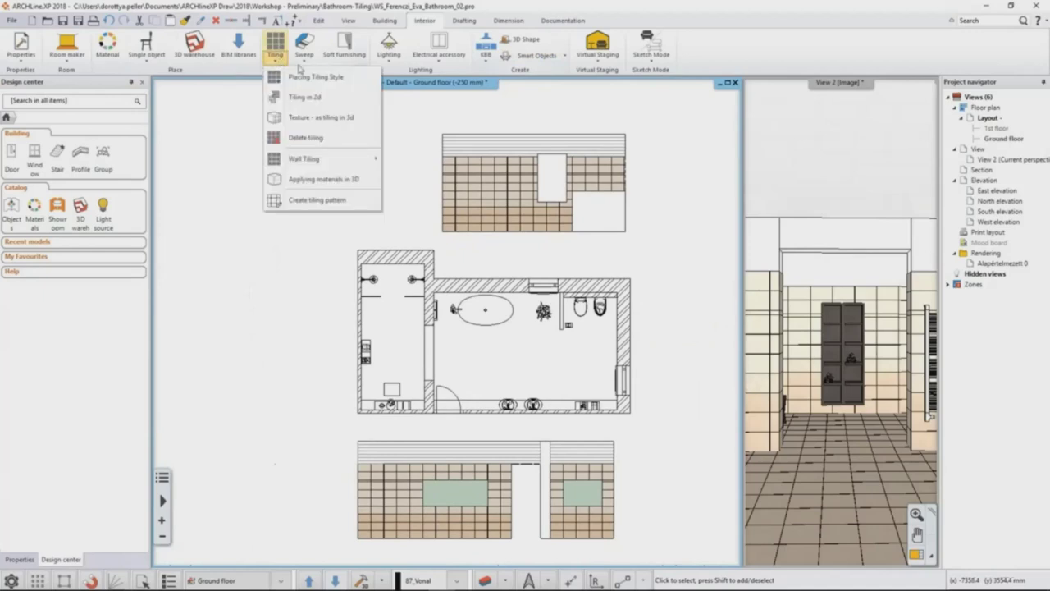
{"action": "left_click", "coordinate": [357, 97]}
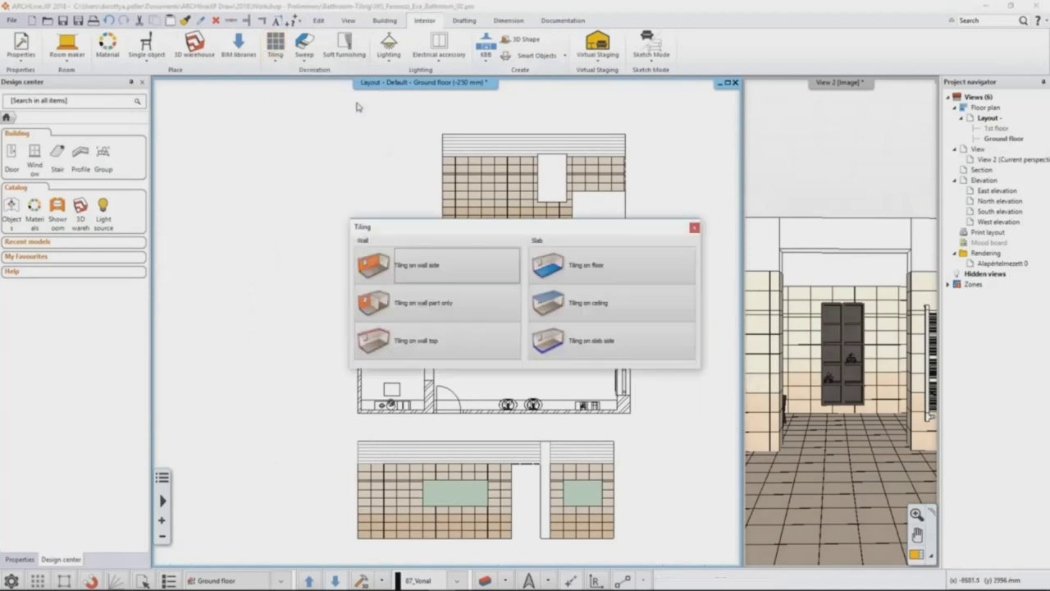
{"action": "left_click", "coordinate": [474, 270]}
{"action": "left_click", "coordinate": [388, 267]}
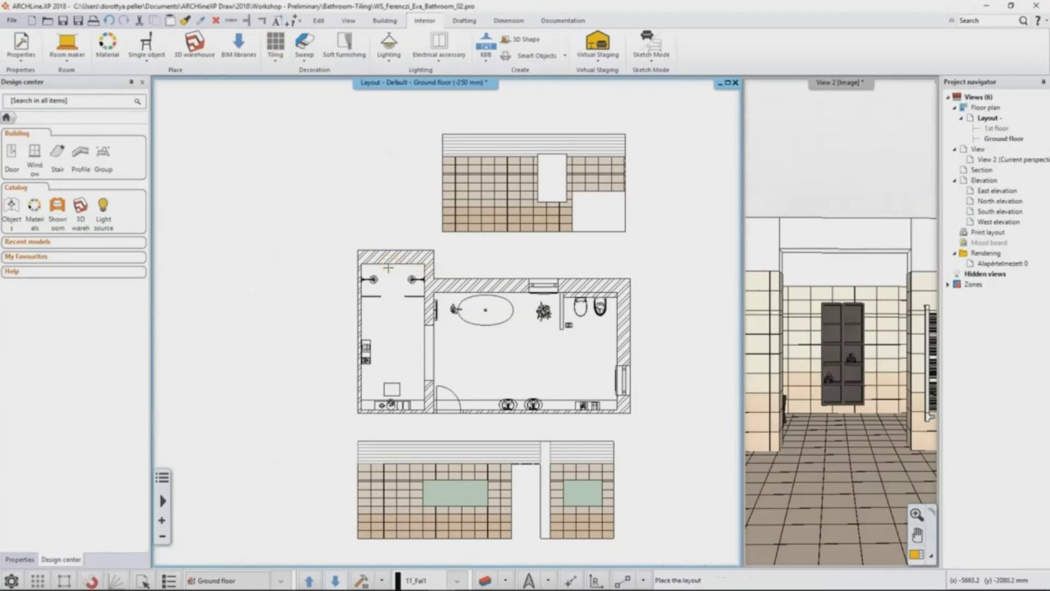
{"action": "left_click", "coordinate": [359, 220]}
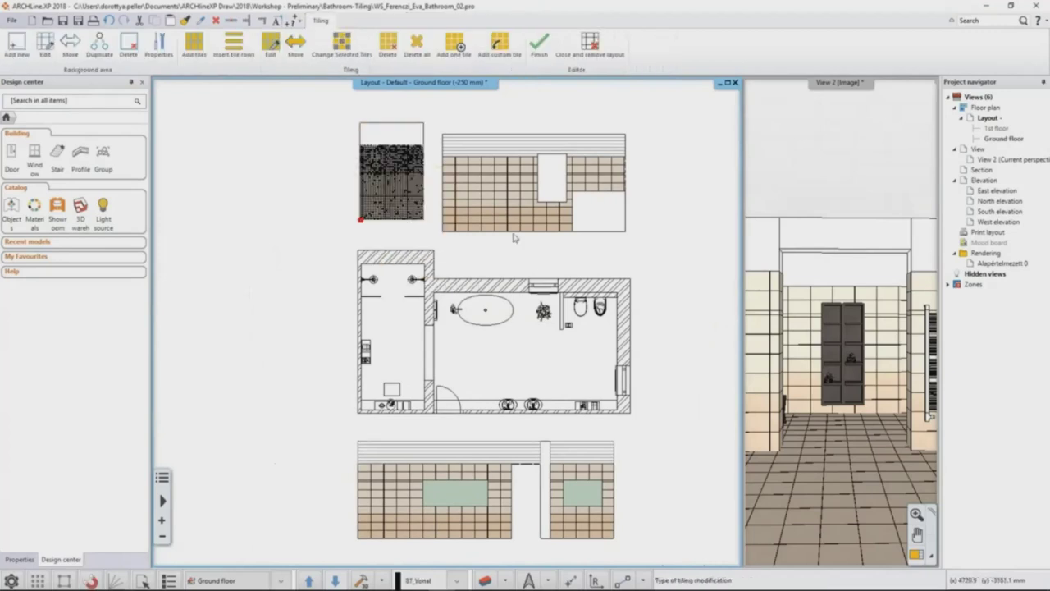
{"action": "left_click", "coordinate": [539, 45]}
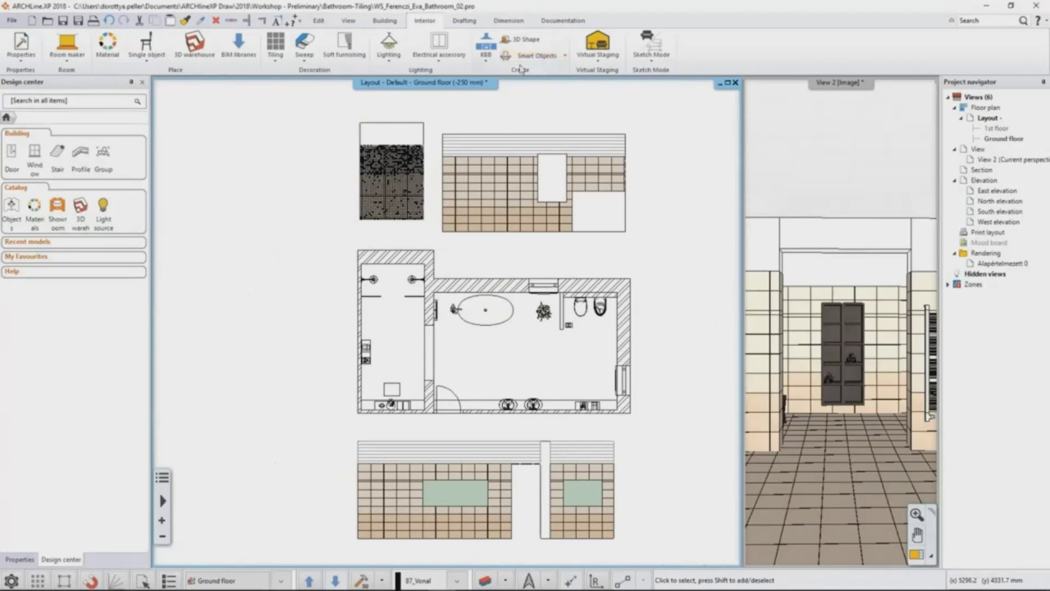
Step: Lay out the shower room's long outer wall with 2D tiling, place the layout beside that wall and finish it
{"action": "left_click", "coordinate": [276, 47]}
{"action": "left_click", "coordinate": [299, 96]}
{"action": "left_click", "coordinate": [440, 270]}
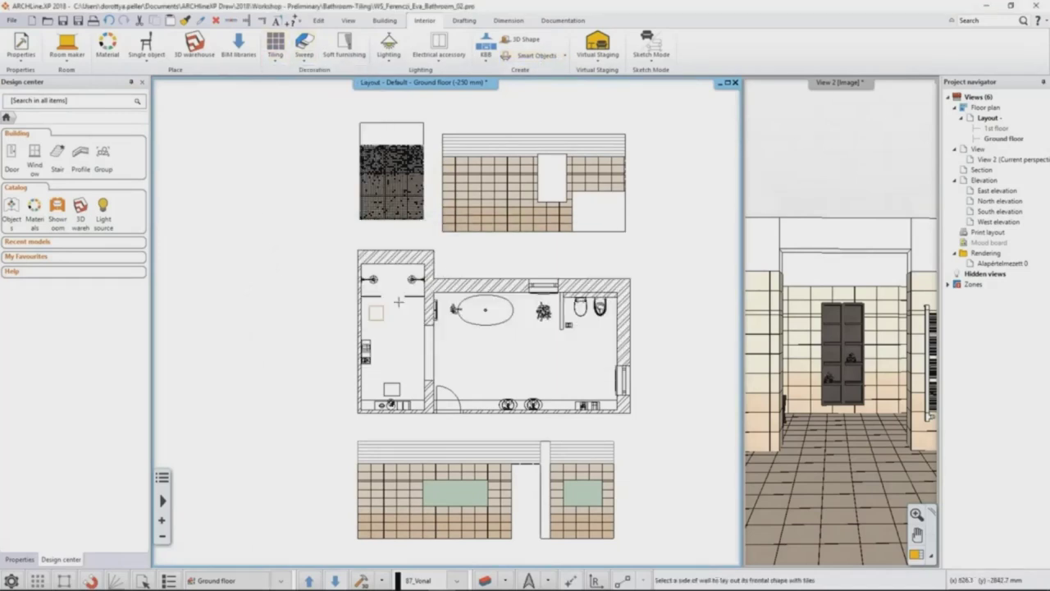
{"action": "left_click", "coordinate": [362, 320]}
{"action": "left_click", "coordinate": [182, 382]}
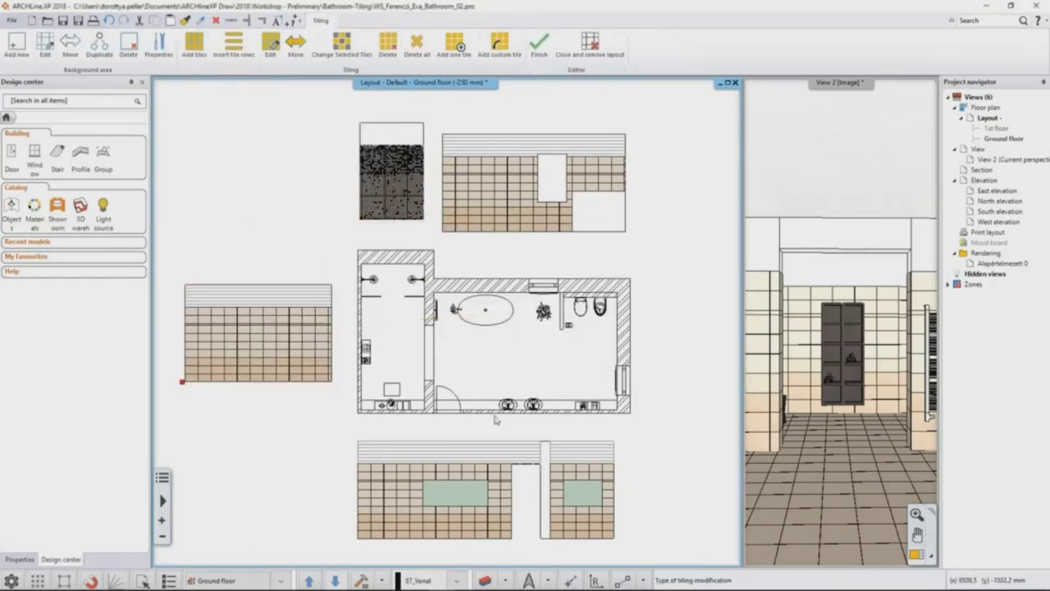
{"action": "left_click", "coordinate": [539, 49]}
Step: Lay out the main room's end wall containing the window with 2D tiling, placing the layout beside that wall
{"action": "left_click", "coordinate": [276, 48]}
{"action": "left_click", "coordinate": [304, 115]}
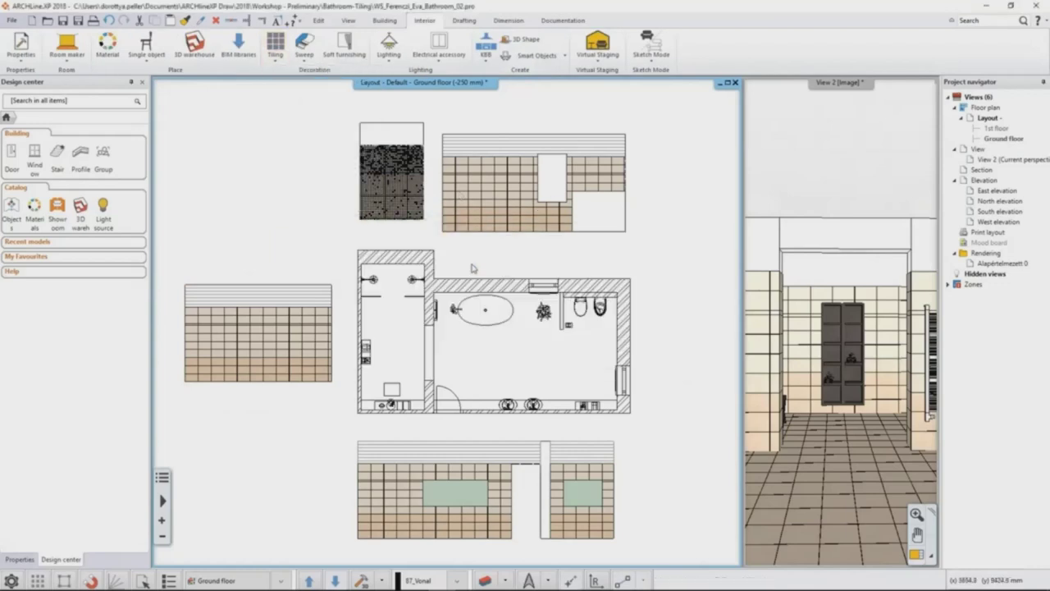
{"action": "left_click", "coordinate": [586, 363]}
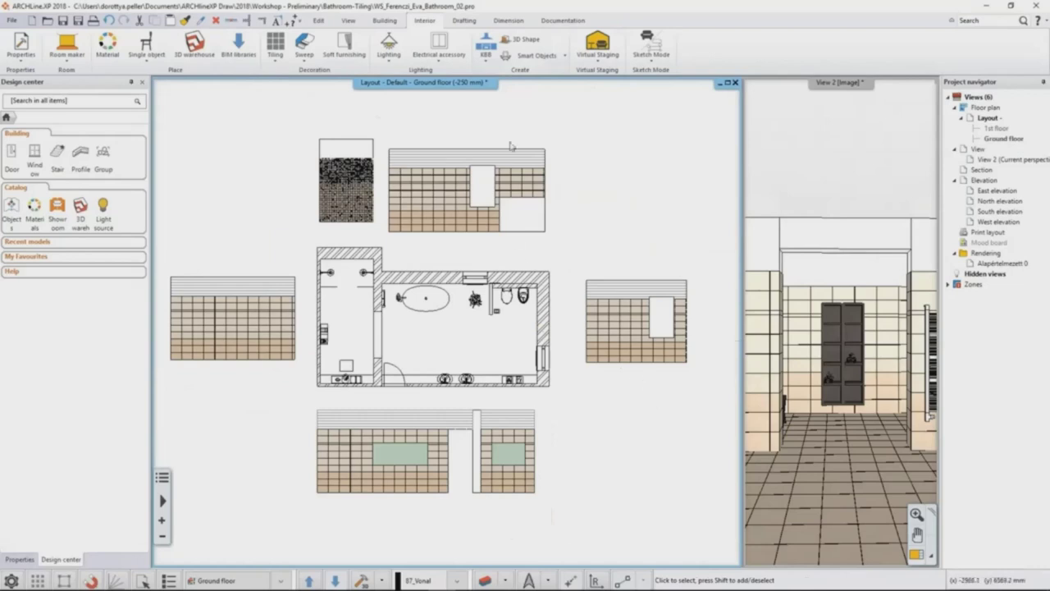
Step: Create an image wall elevation of the washbasin wall, viewed from inside the room
{"action": "left_click", "coordinate": [550, 24]}
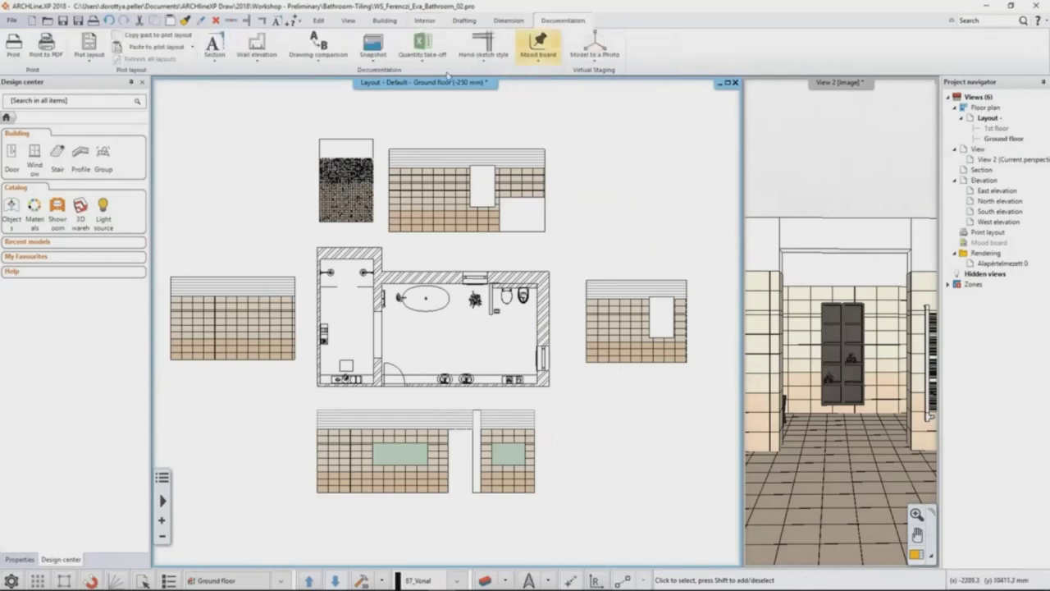
{"action": "left_click", "coordinate": [258, 64]}
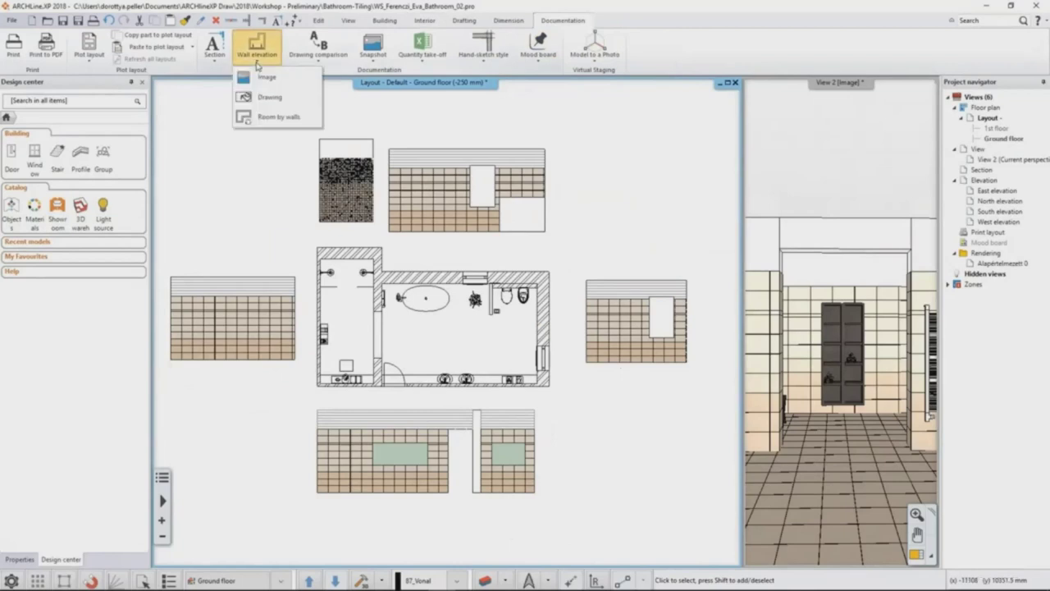
{"action": "left_click", "coordinate": [304, 84]}
{"action": "scroll", "coordinate": [444, 358], "scroll_direction": "up", "scroll_amount": 3}
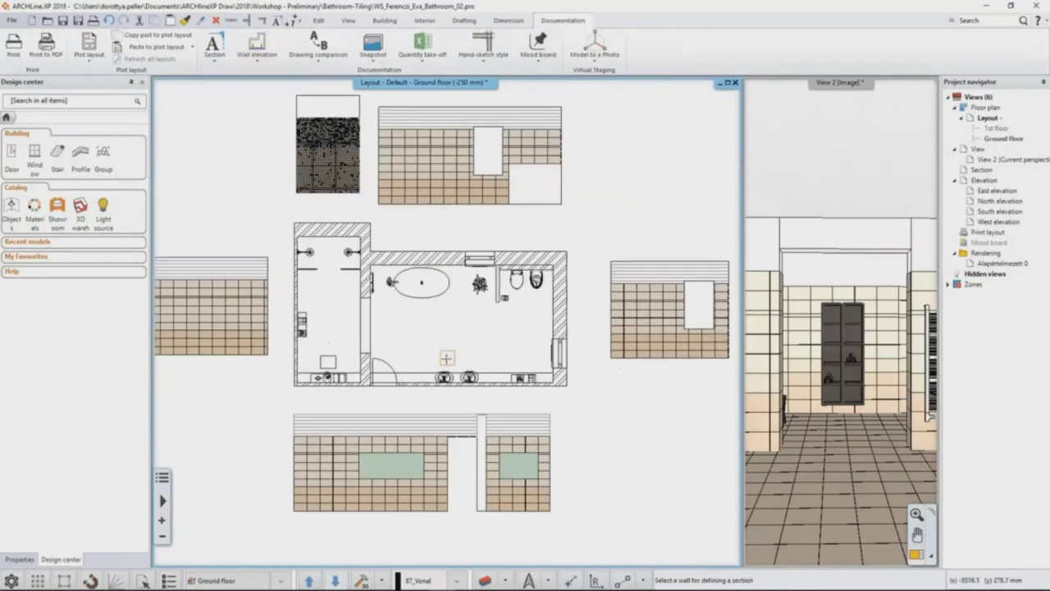
{"action": "scroll", "coordinate": [444, 358], "scroll_direction": "up", "scroll_amount": 1}
{"action": "left_click", "coordinate": [416, 379]}
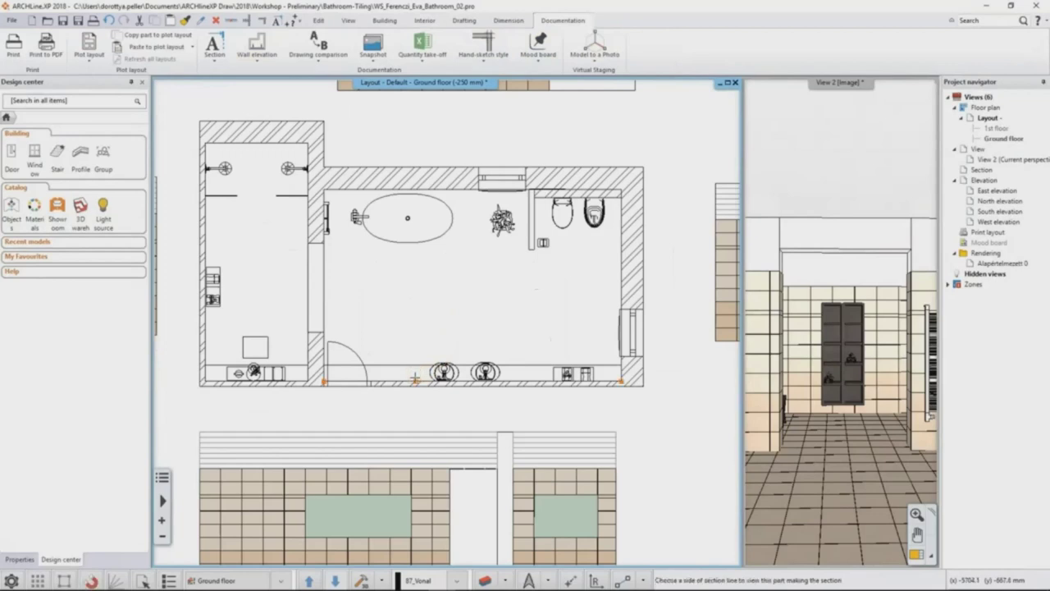
{"action": "left_click", "coordinate": [421, 330]}
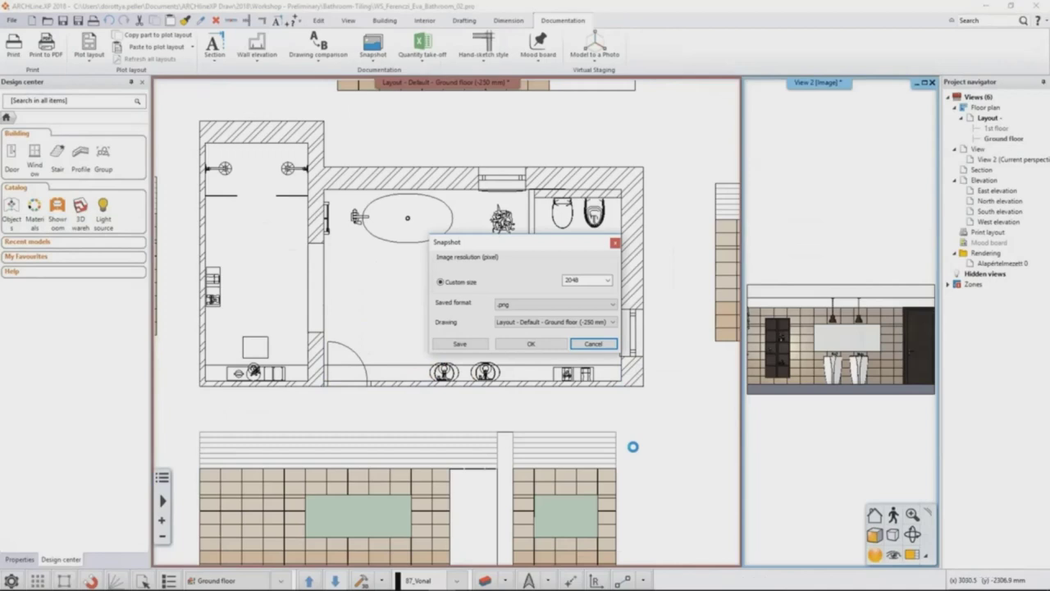
Step: Place the elevation as a 2048-pixel .png snapshot on the ground floor layout, beside the washbasin wall's tile layout
{"action": "left_click", "coordinate": [531, 346]}
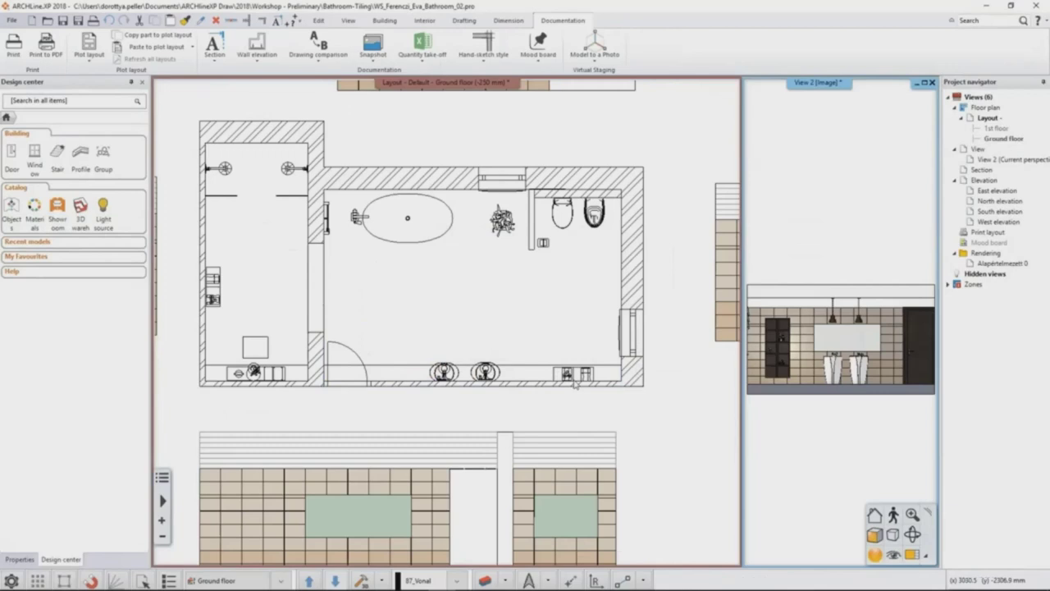
{"action": "scroll", "coordinate": [574, 383], "scroll_direction": "down", "scroll_amount": 5}
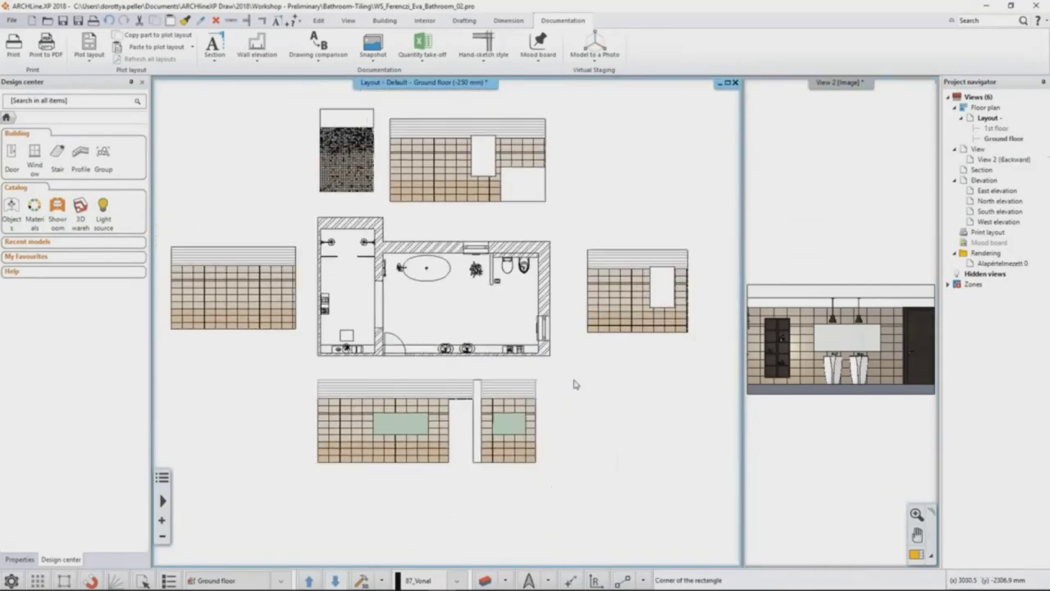
{"action": "scroll", "coordinate": [574, 383], "scroll_direction": "down", "scroll_amount": 1}
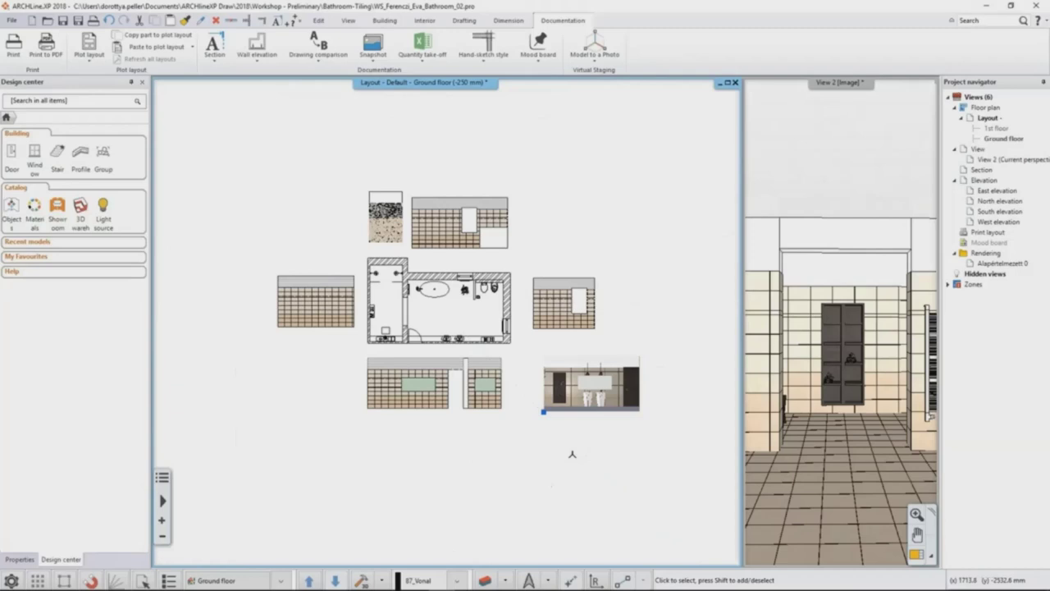
Step: Generate an Excel quantity take-off of the tiling, covering walls, slabs, rooms, roofs and other elements
{"action": "left_click", "coordinate": [429, 65]}
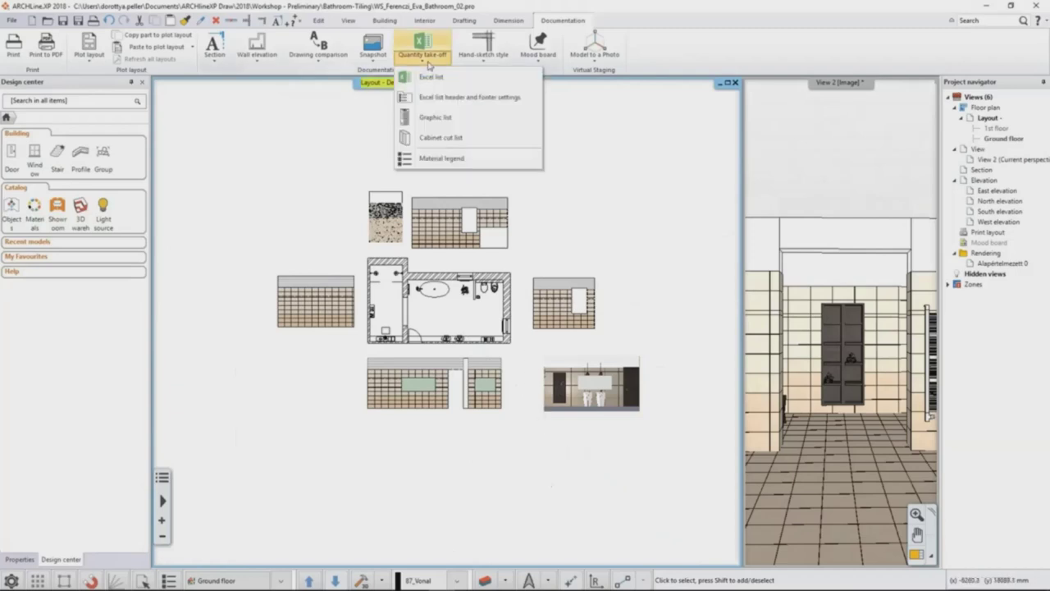
{"action": "left_click", "coordinate": [468, 81]}
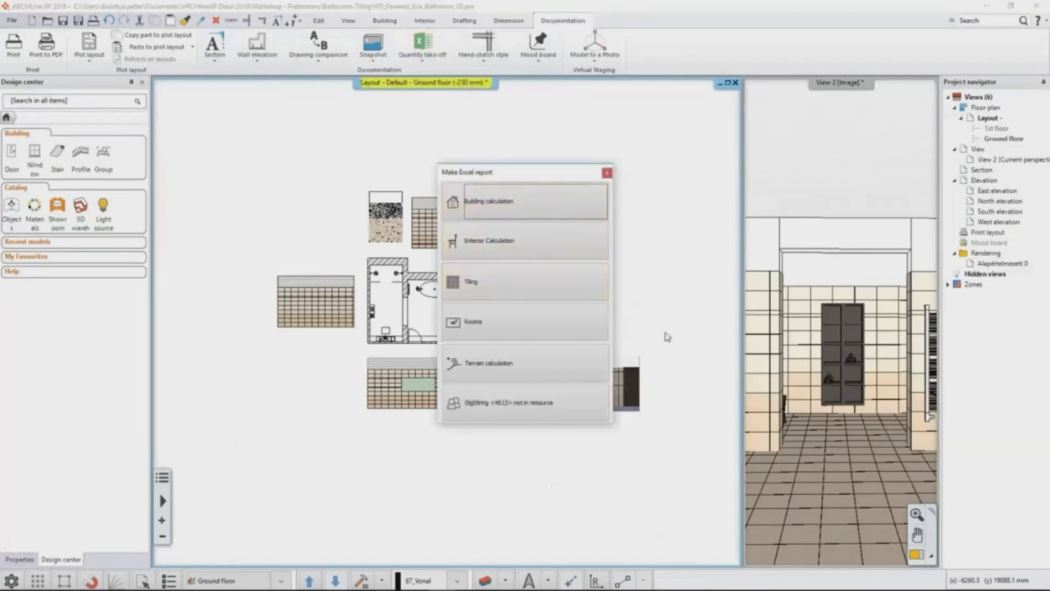
{"action": "left_click", "coordinate": [511, 283]}
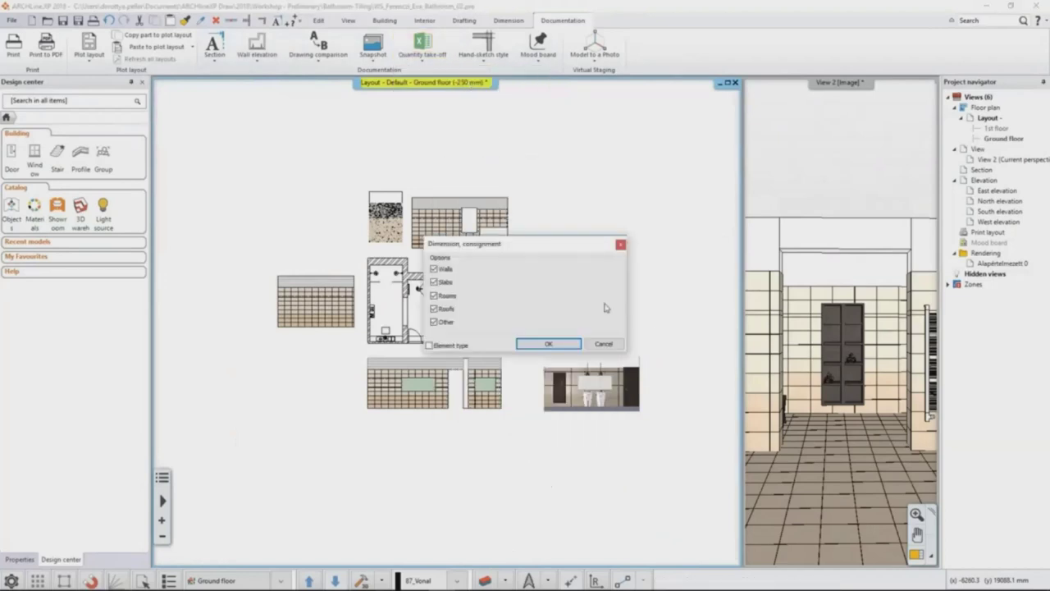
{"action": "left_click", "coordinate": [560, 343]}
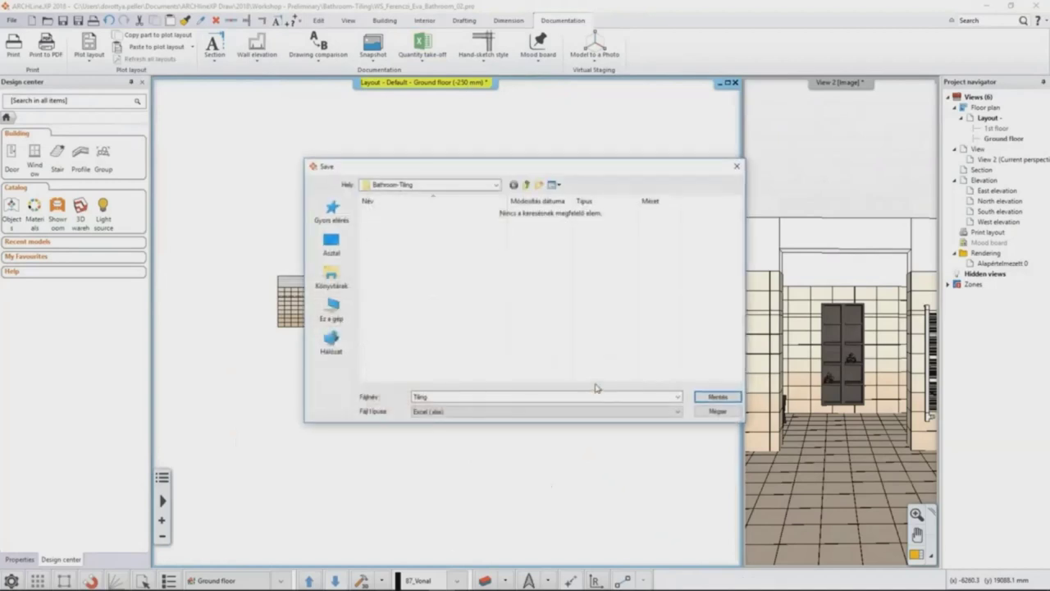
Step: Save the Excel report as Tiling consignation in the Bathroom-Tiling folder and review its tile summary
{"action": "double_click", "coordinate": [439, 396]}
{"action": "left_click", "coordinate": [442, 396]}
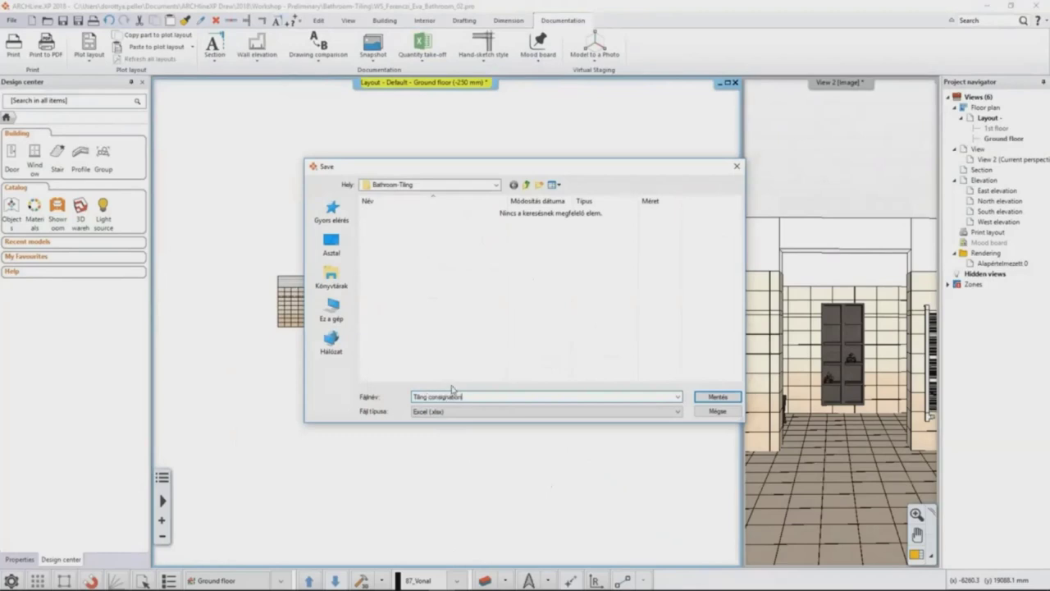
{"action": "left_click", "coordinate": [700, 398]}
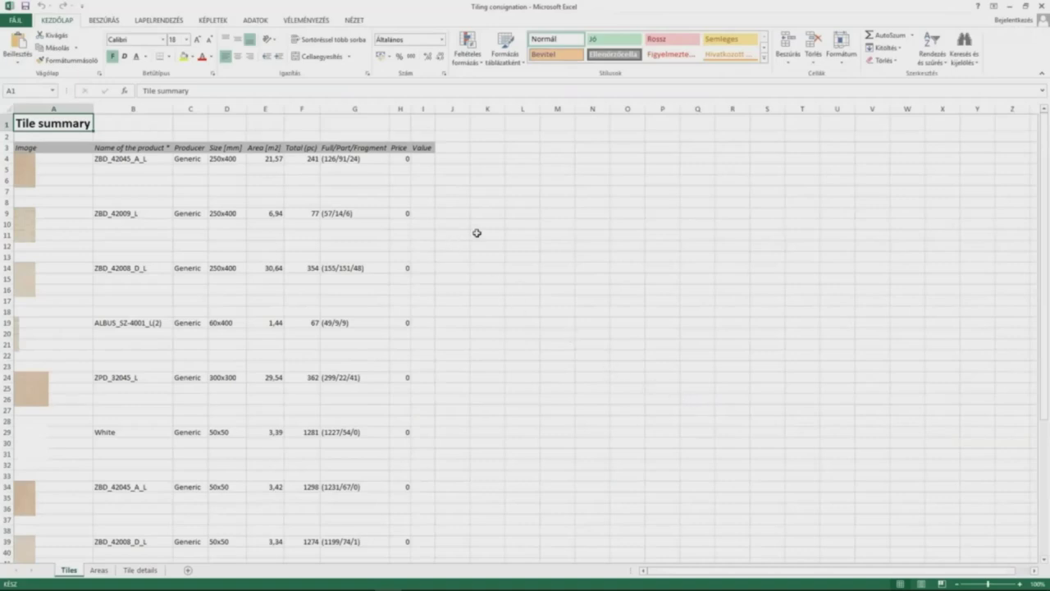
{"action": "scroll", "coordinate": [477, 233], "scroll_direction": "down", "scroll_amount": 5}
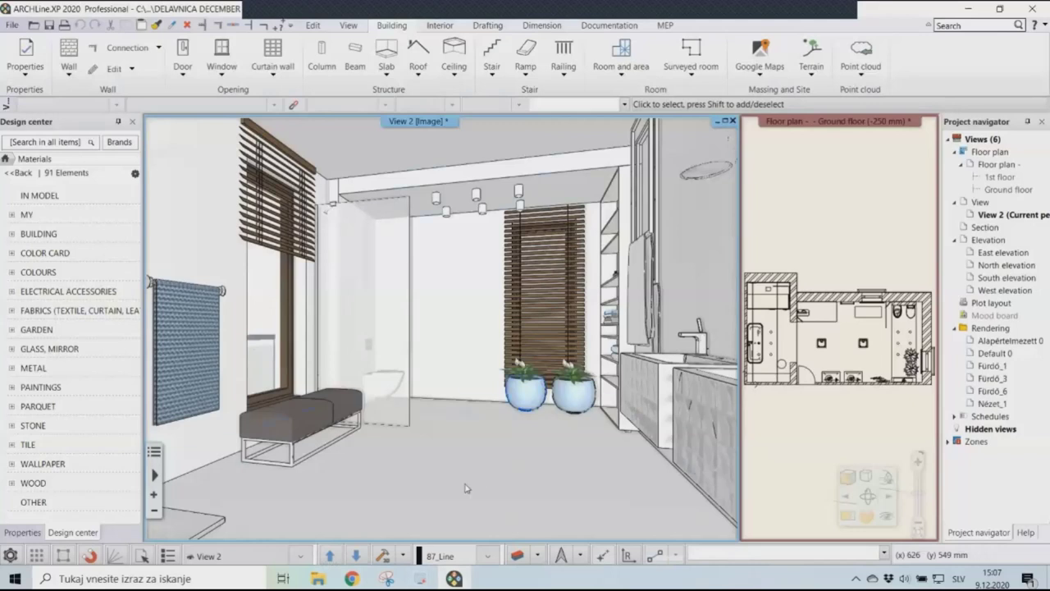
{"action": "right_click", "coordinate": [470, 450]}
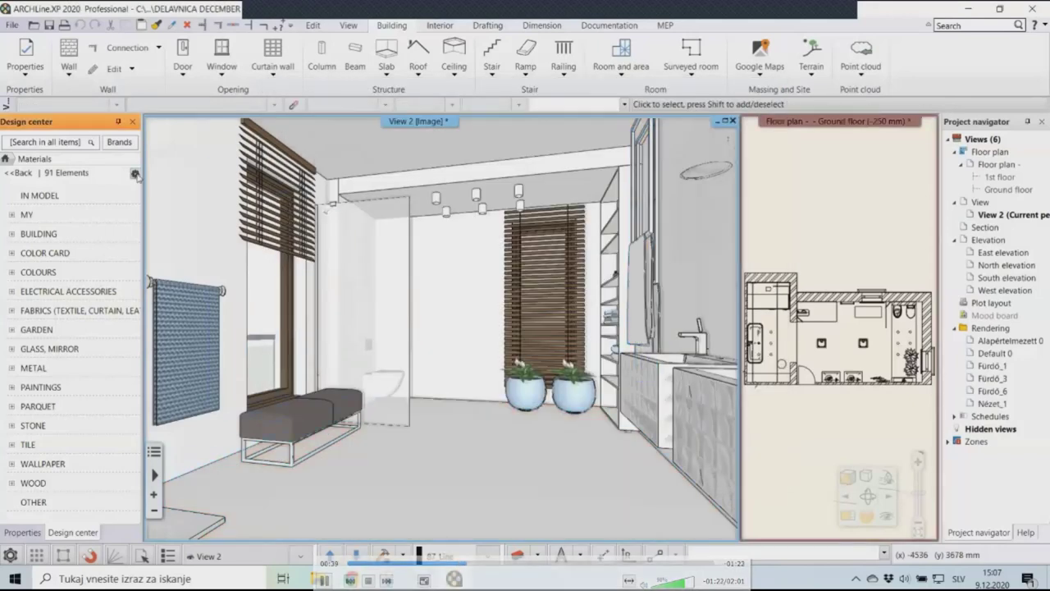
Step: Create a new material and use the copied tile image from the clipboard as its texture
{"action": "left_click", "coordinate": [135, 174]}
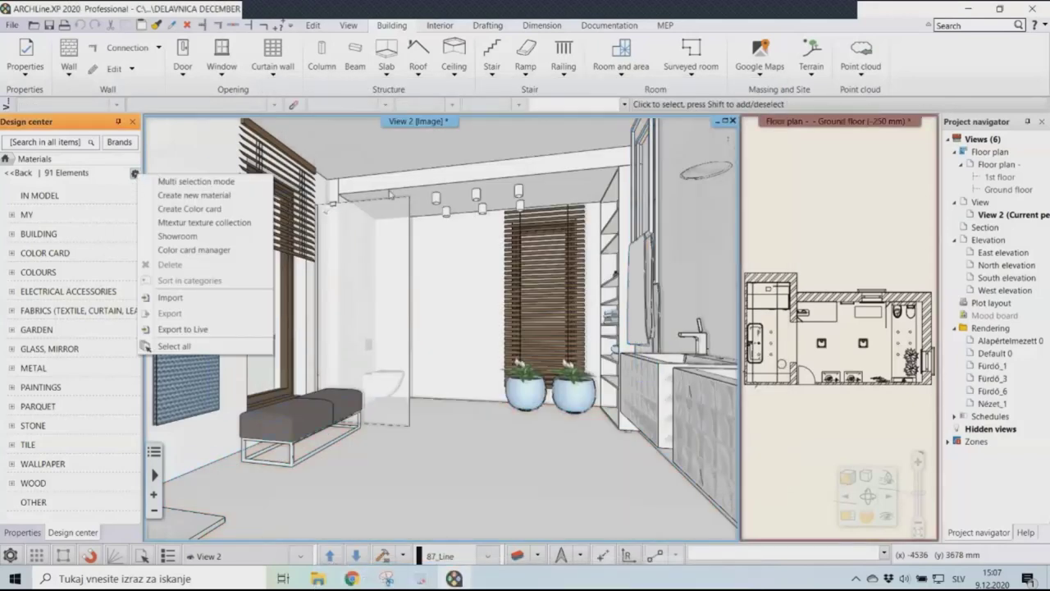
{"action": "left_click", "coordinate": [177, 197]}
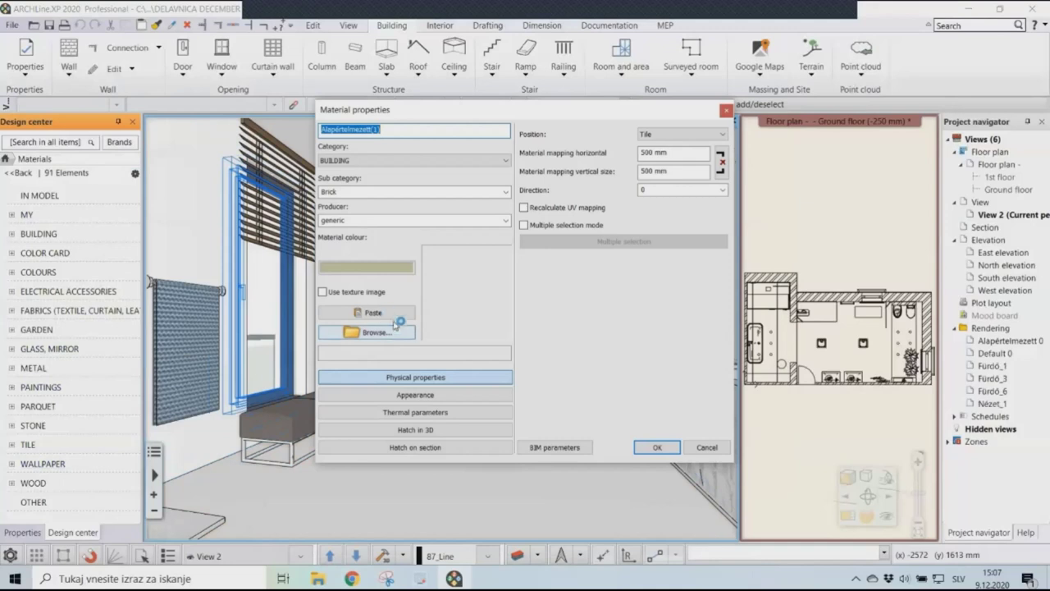
{"action": "left_click", "coordinate": [392, 314]}
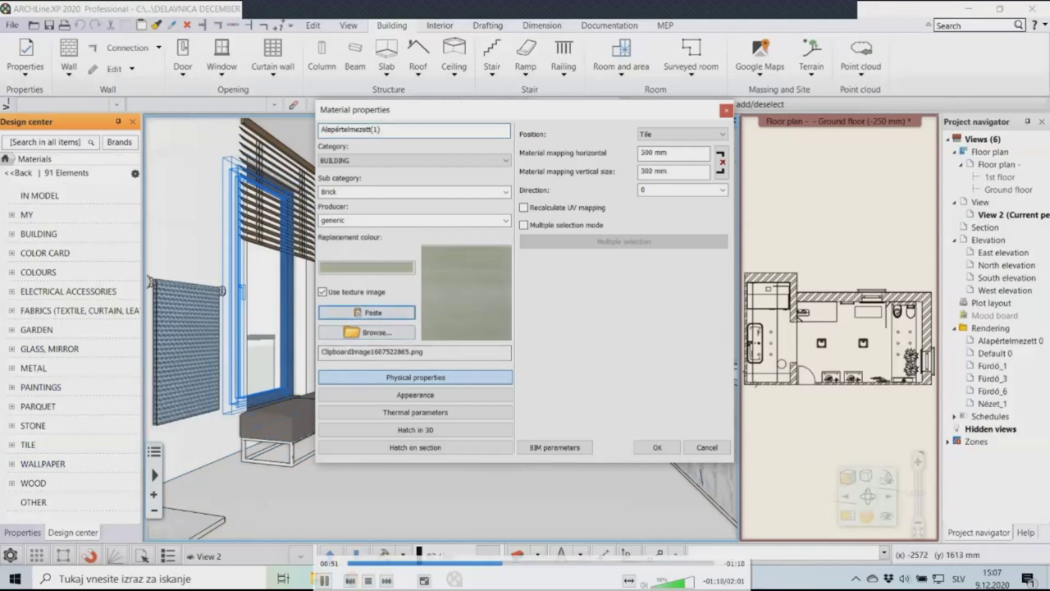
Step: Check the floor tile's size on its product page in Chrome, set both material mapping sizes to 333 mm and name the material NOVA TALNA PLOŠČICA
{"action": "left_click", "coordinate": [352, 579]}
{"action": "left_click_drag", "start_coordinate": [725, 230], "coordinate": [615, 230]}
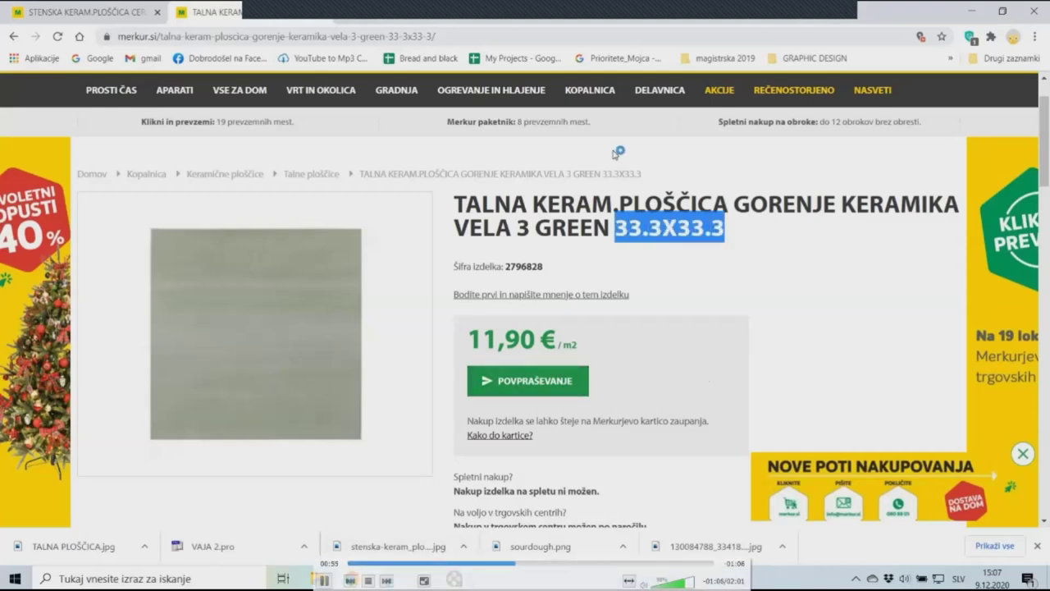
{"action": "key", "text": "alt+Tab"}
{"action": "double_click", "coordinate": [648, 153]}
{"action": "type", "text": "333"}
{"action": "double_click", "coordinate": [648, 170]}
{"action": "type", "text": "333"}
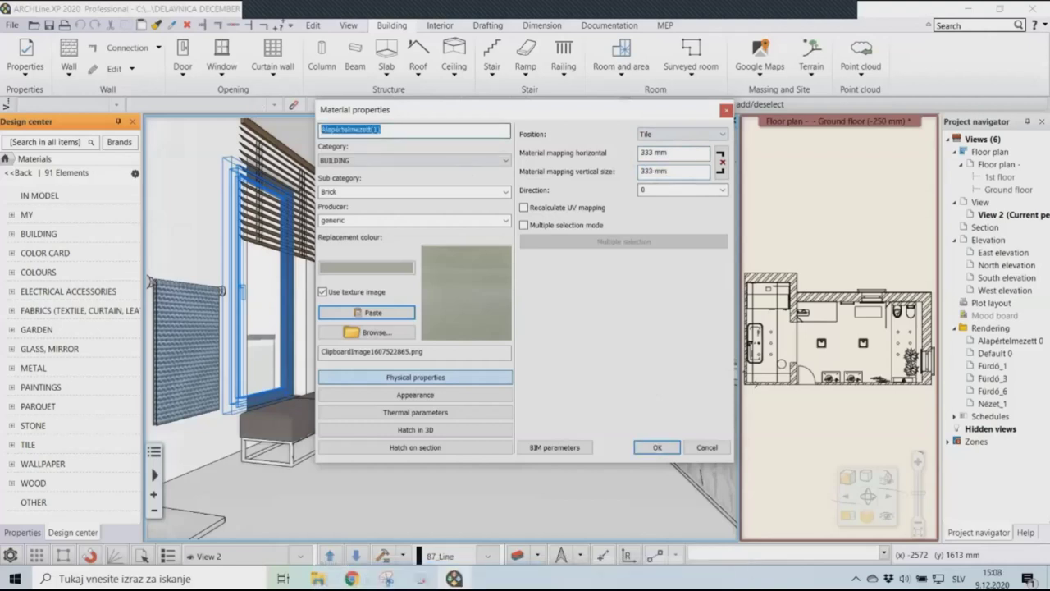
{"action": "type", "text": "NOVA TALNA PLOŠČICA"}
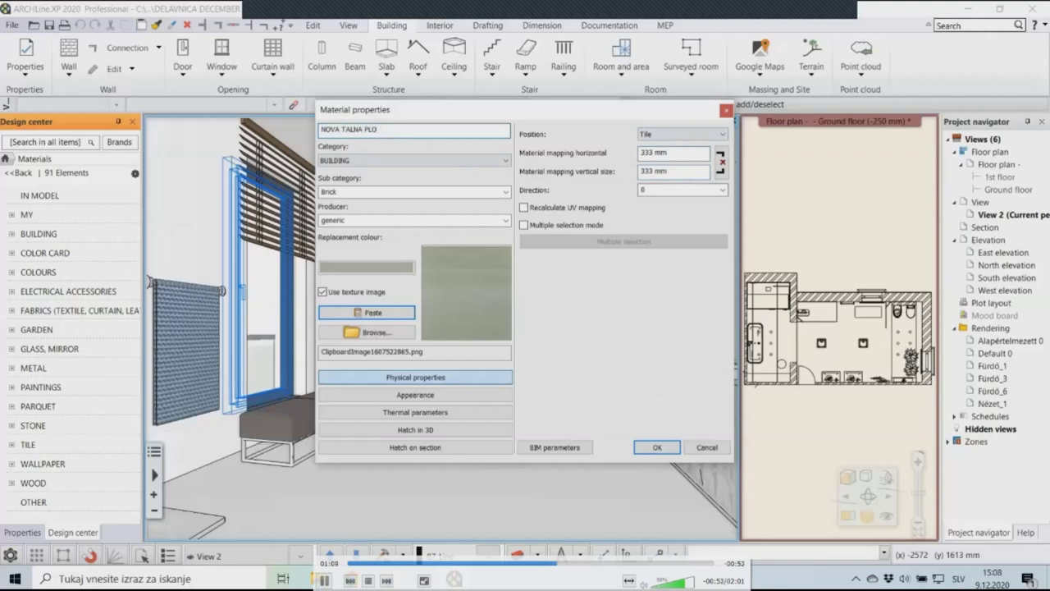
{"action": "left_click", "coordinate": [657, 448]}
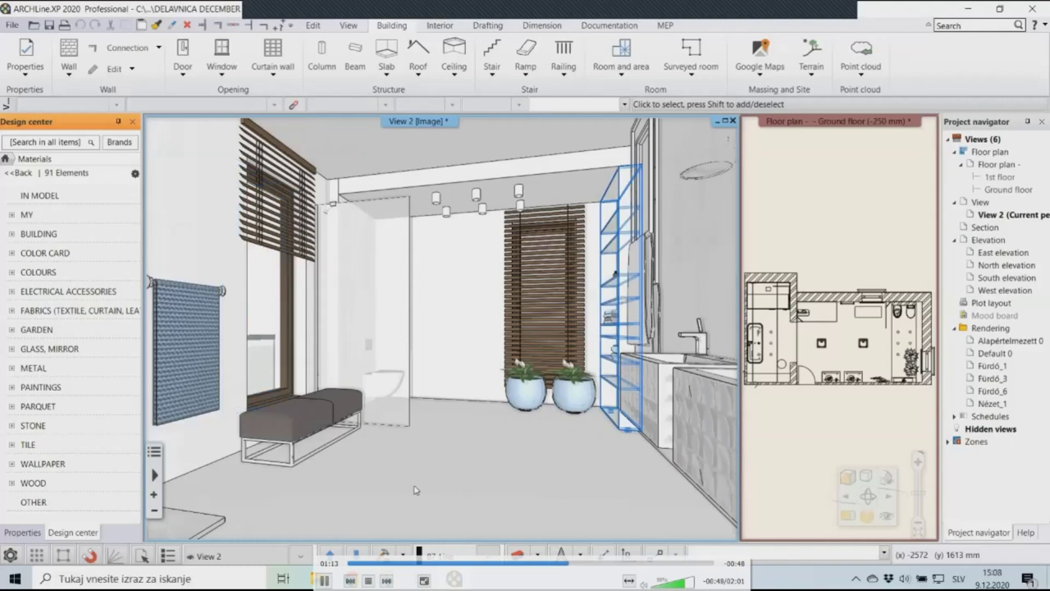
Step: Start full-area tiling on the bathroom floor slab in the 3D view, assigning the NOVA TALNA PLOŠČICA material in a rectangle pattern
{"action": "right_click", "coordinate": [457, 452]}
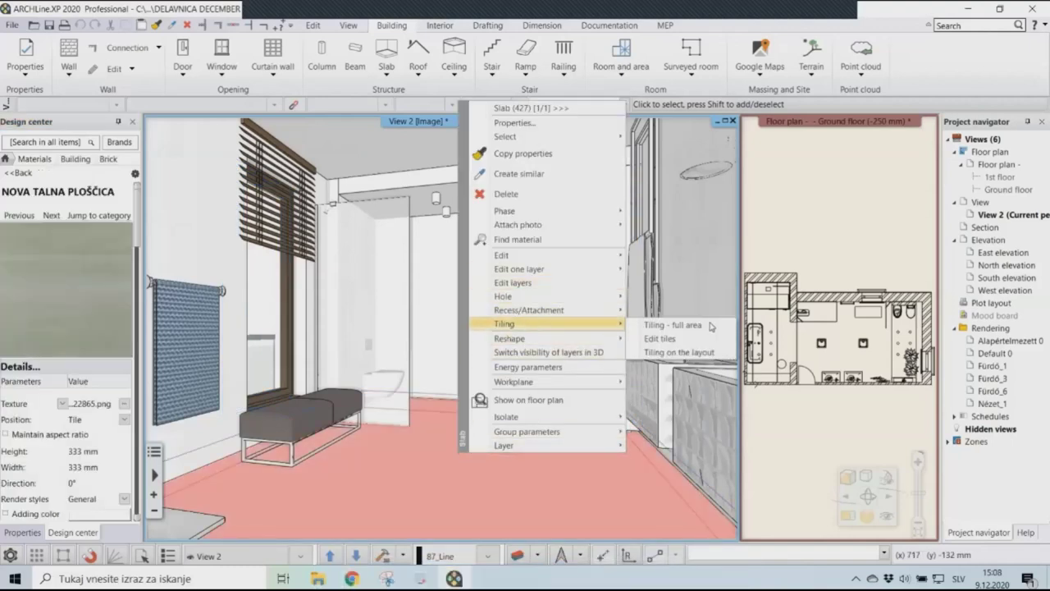
{"action": "left_click", "coordinate": [590, 362]}
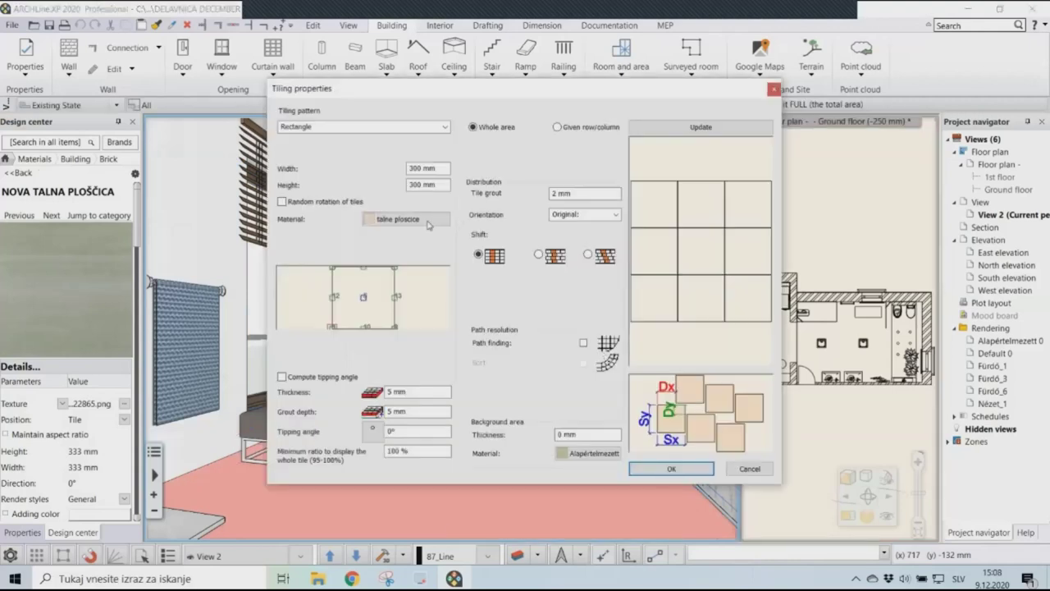
{"action": "left_click", "coordinate": [430, 226]}
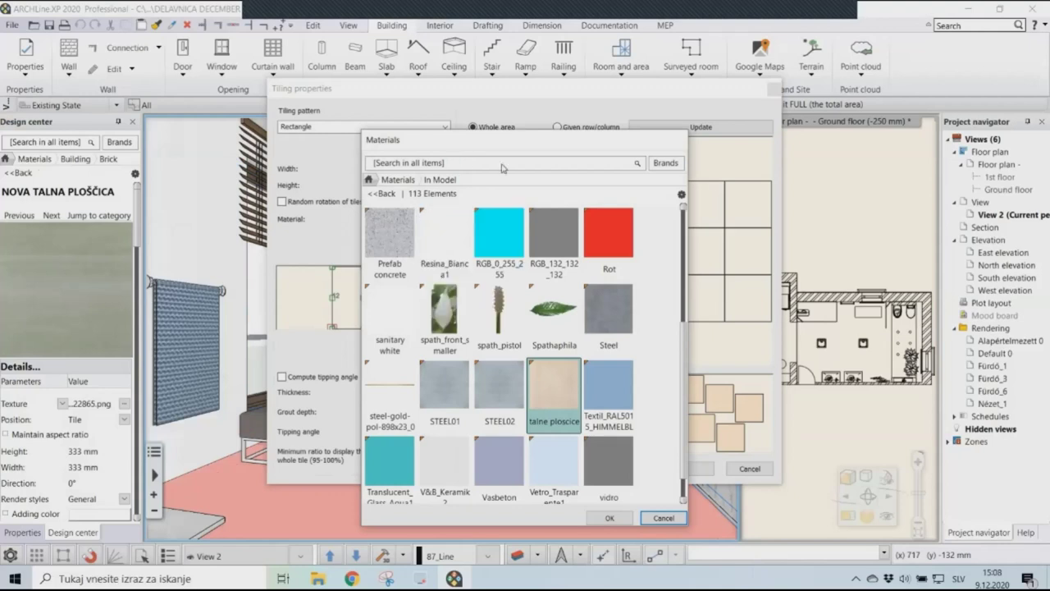
{"action": "type", "text": "NOVA"}
{"action": "key", "text": "Return"}
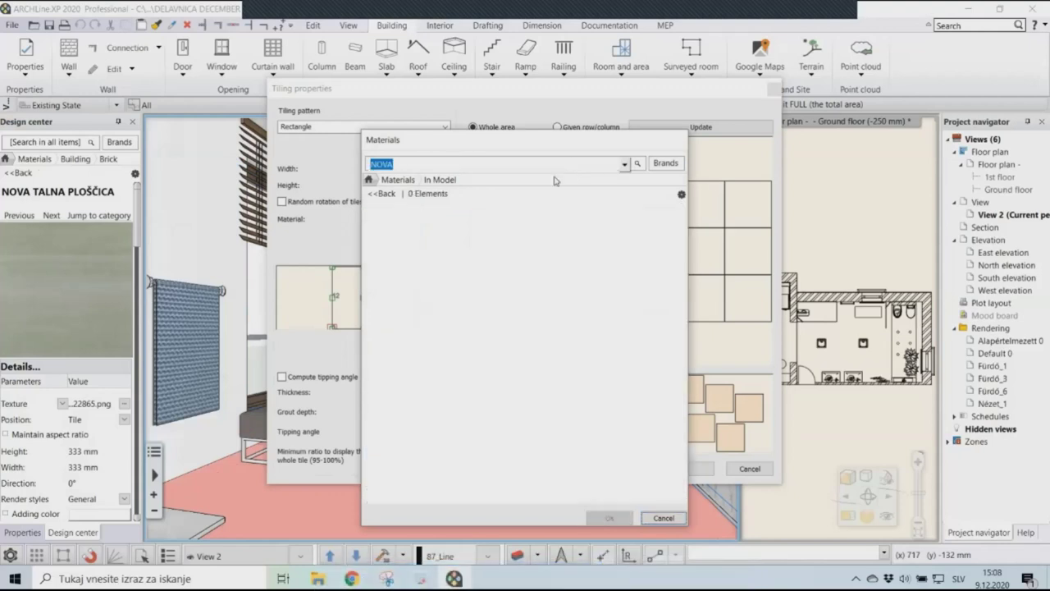
{"action": "left_click", "coordinate": [391, 181]}
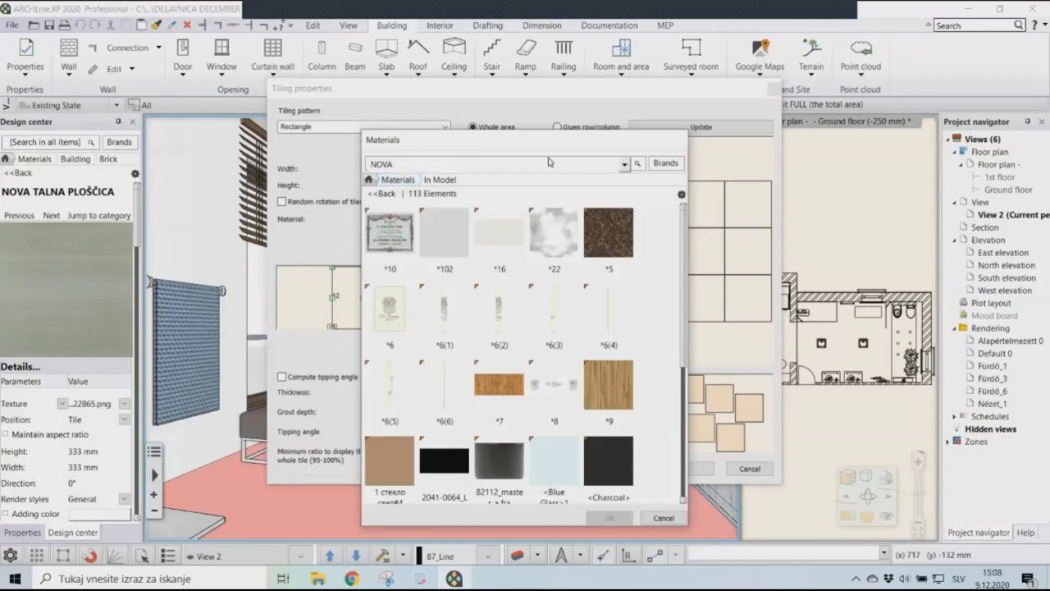
{"action": "key", "text": "Return"}
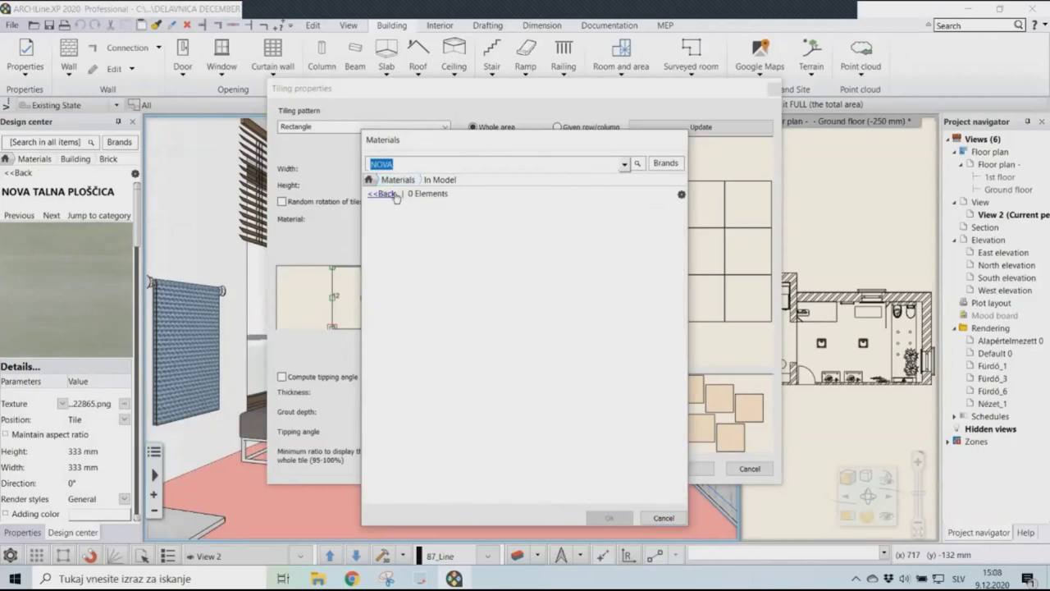
{"action": "left_click", "coordinate": [381, 195]}
{"action": "key", "text": "Return"}
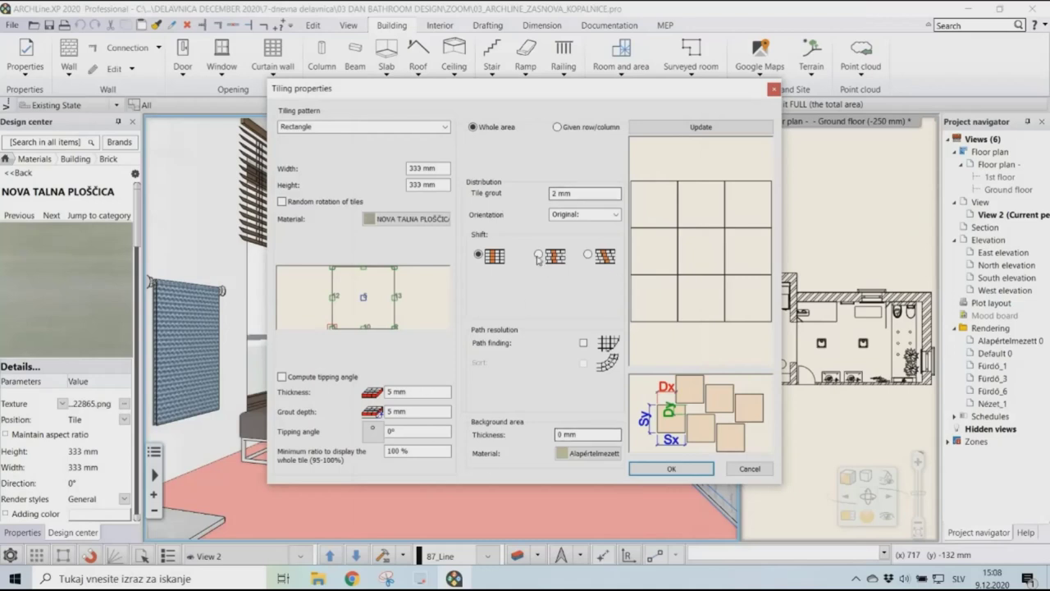
{"action": "left_click", "coordinate": [701, 471]}
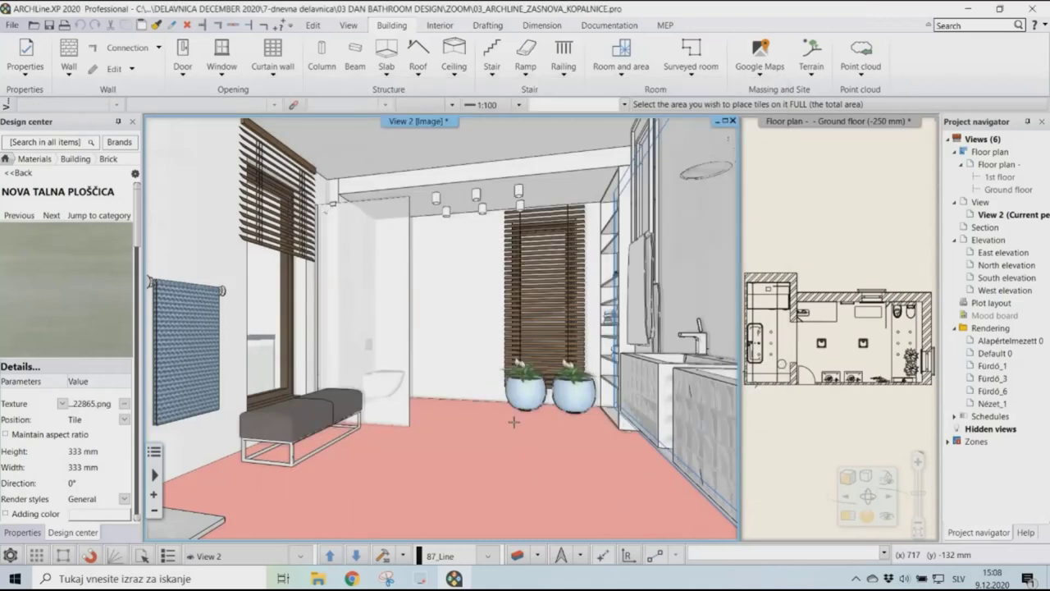
Step: Lay the tiles over the whole floor slab, starting at the wall beside the bench and aligned with that wall
{"action": "left_click", "coordinate": [485, 381]}
{"action": "scroll", "coordinate": [631, 243], "scroll_direction": "up", "scroll_amount": 5}
{"action": "scroll", "coordinate": [447, 343], "scroll_direction": "down", "scroll_amount": 5}
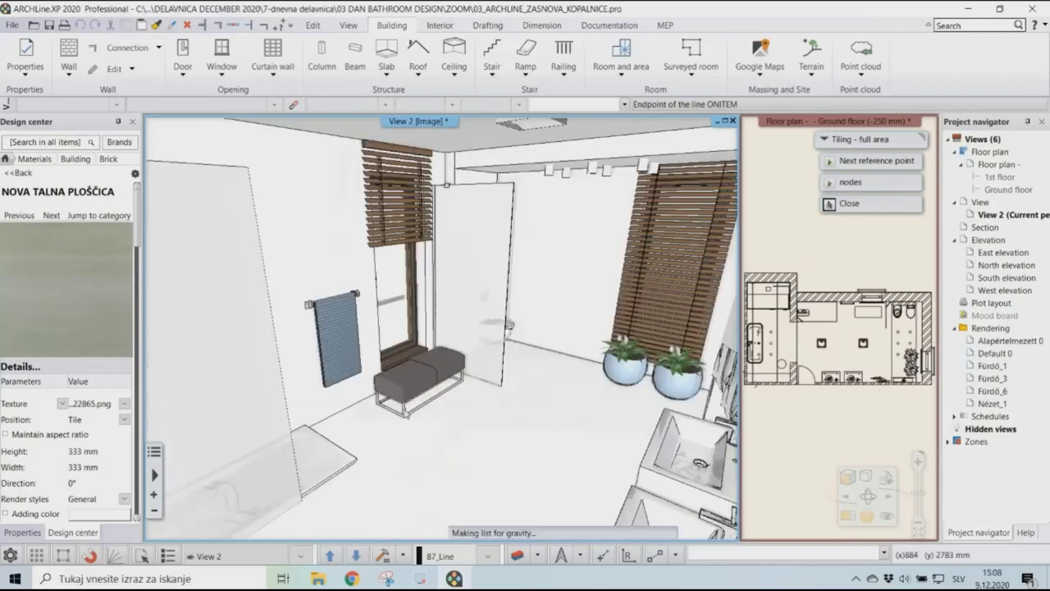
{"action": "left_click", "coordinate": [377, 406]}
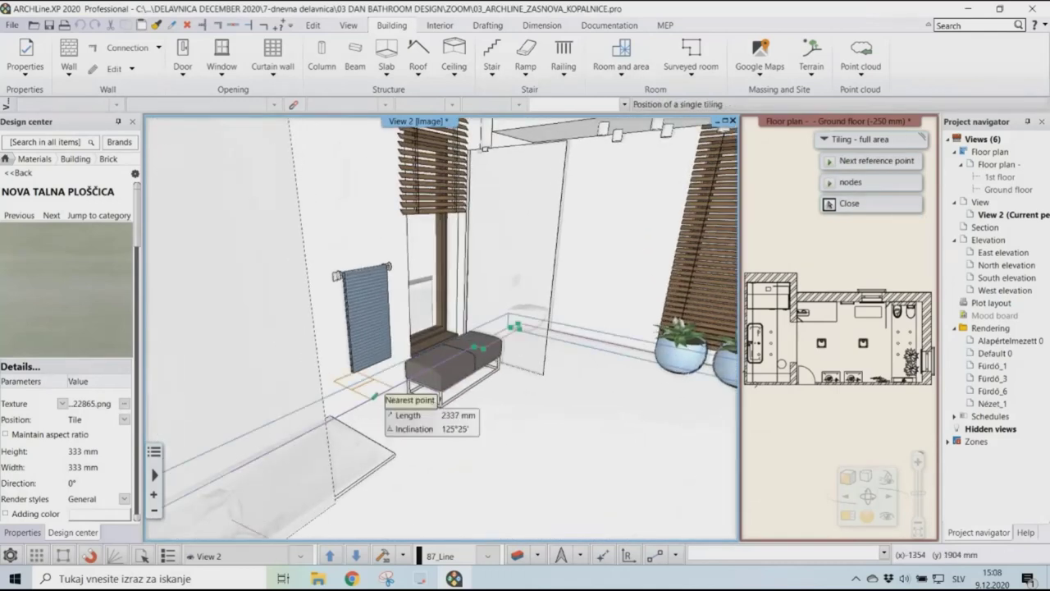
{"action": "left_click", "coordinate": [390, 494]}
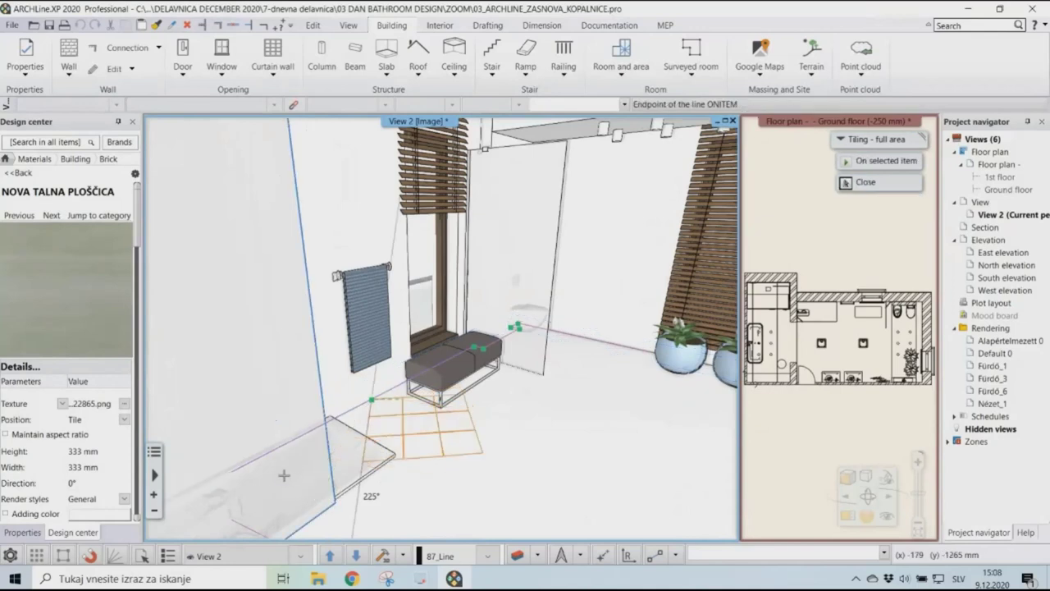
{"action": "left_click", "coordinate": [246, 472]}
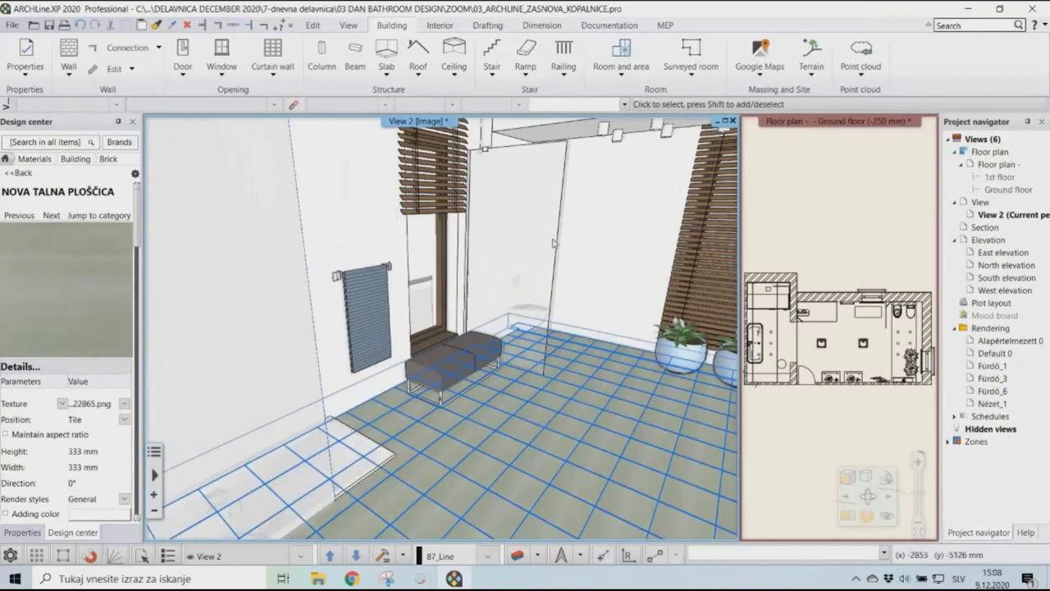
{"action": "mouse_move", "coordinate": [484, 319]}
{"action": "middle_mouse_down"}
{"action": "mouse_move", "coordinate": [398, 300]}
{"action": "mouse_move", "coordinate": [528, 305]}
{"action": "middle_mouse_up"}
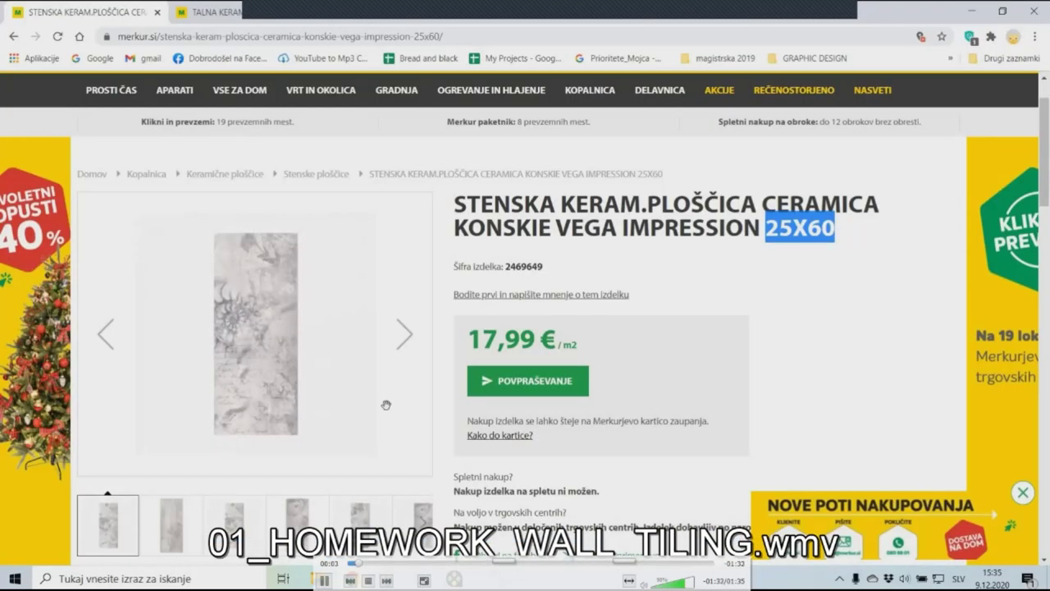
Step: Capture the Ceramica Konskie Vega Impression 25x60 wall tile picture from its product page with the Snipping Tool
{"action": "left_click", "coordinate": [385, 579]}
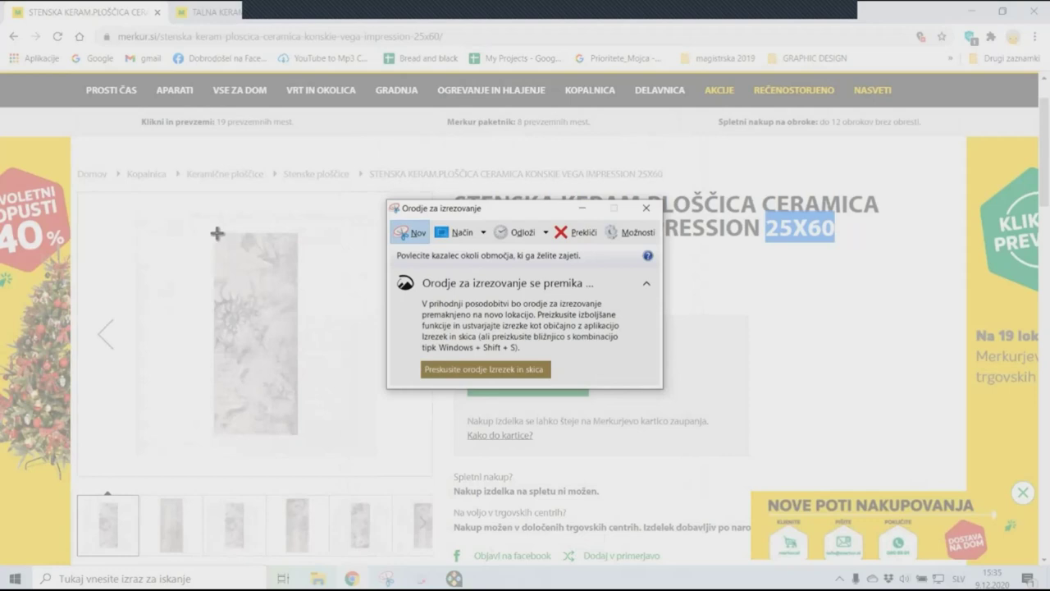
{"action": "left_click_drag", "start_coordinate": [218, 234], "coordinate": [298, 436]}
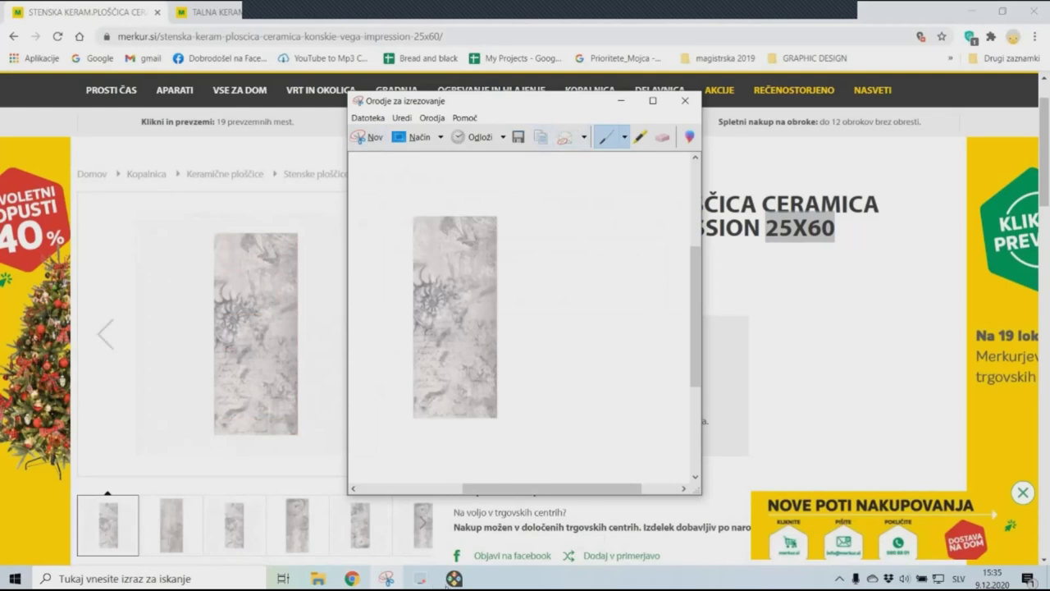
Step: Switch to ARCHLine.XP and create a new material that uses the copied wall tile image as its texture
{"action": "left_click", "coordinate": [453, 578]}
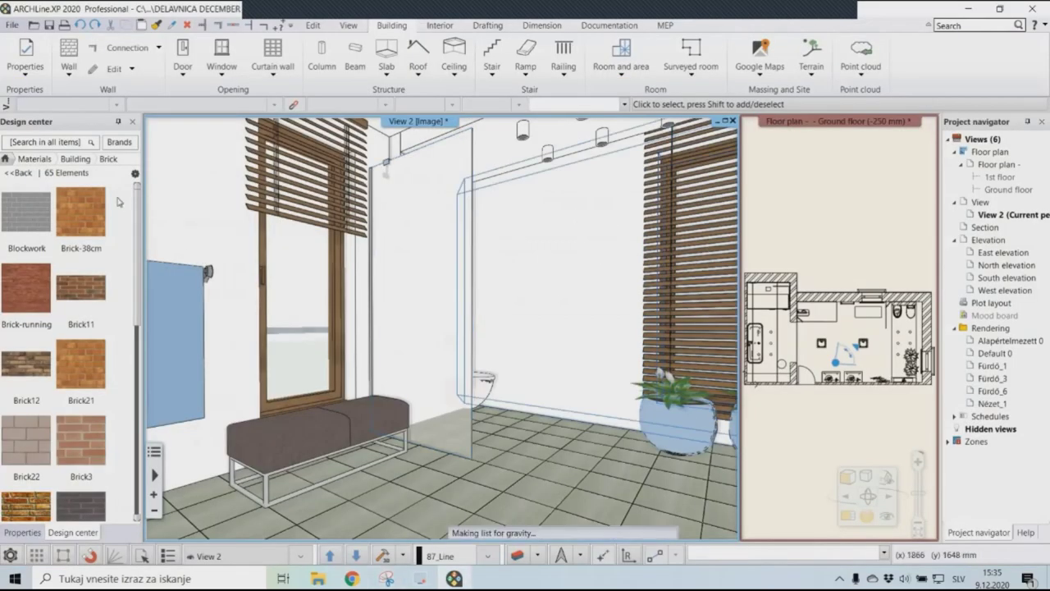
{"action": "left_click", "coordinate": [27, 157]}
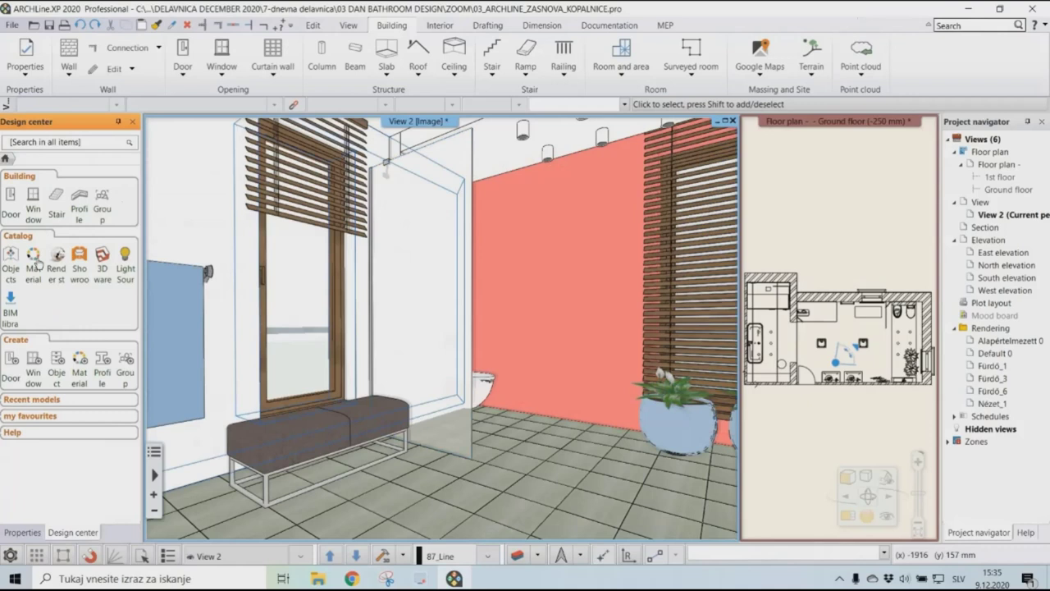
{"action": "left_click", "coordinate": [134, 175]}
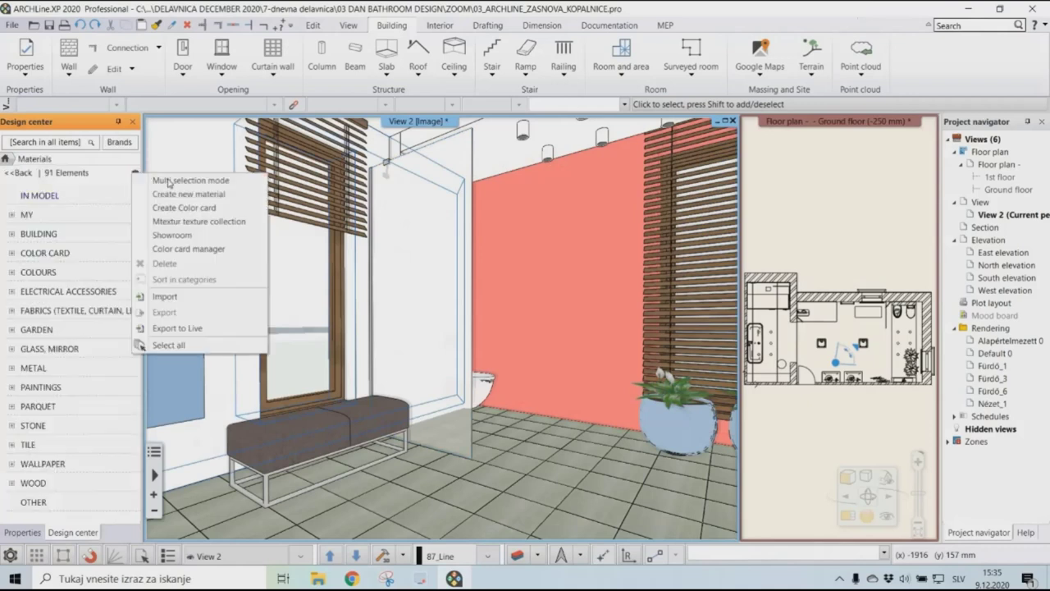
{"action": "left_click", "coordinate": [197, 192]}
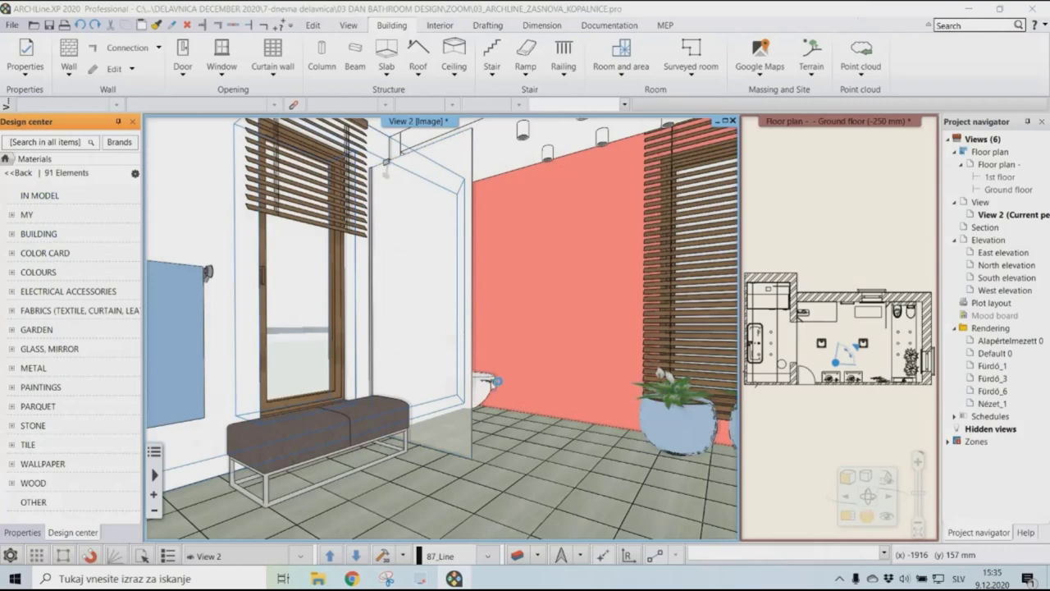
{"action": "left_click", "coordinate": [413, 314]}
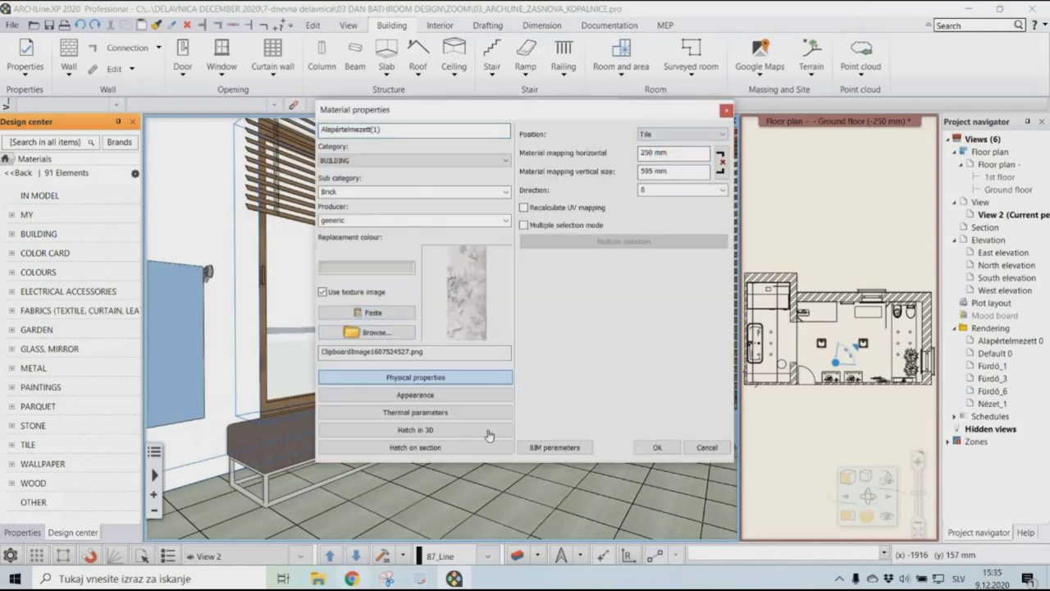
Step: Set the material's vertical mapping size to 600 mm to match the product page's tile size and name it NOVA STENSKA PLOŠČICA
{"action": "left_click", "coordinate": [360, 581]}
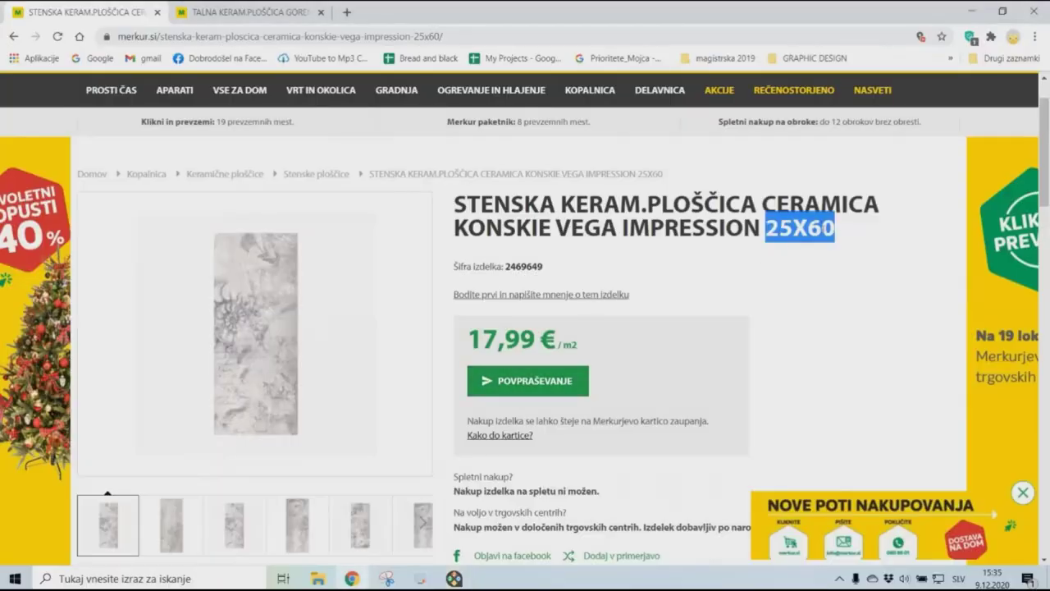
{"action": "key", "text": "alt+Tab"}
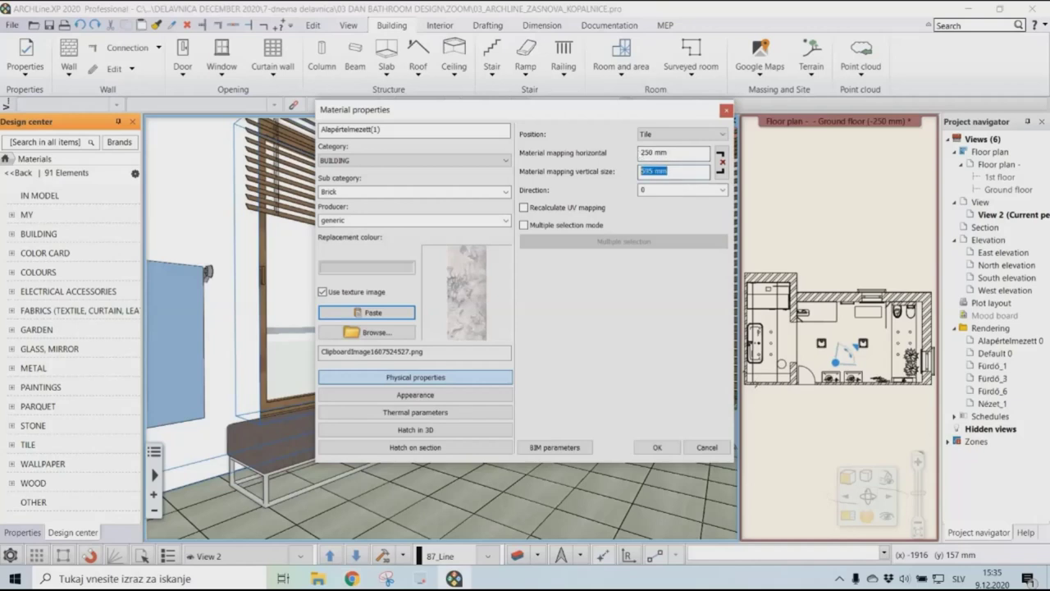
{"action": "left_click", "coordinate": [676, 153]}
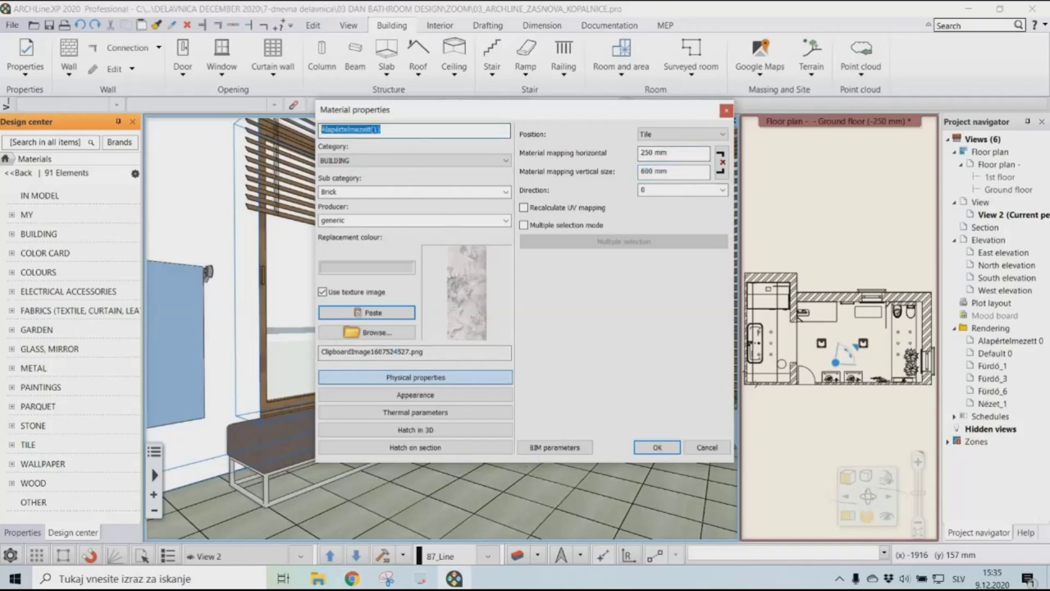
{"action": "type", "text": "NOA"}
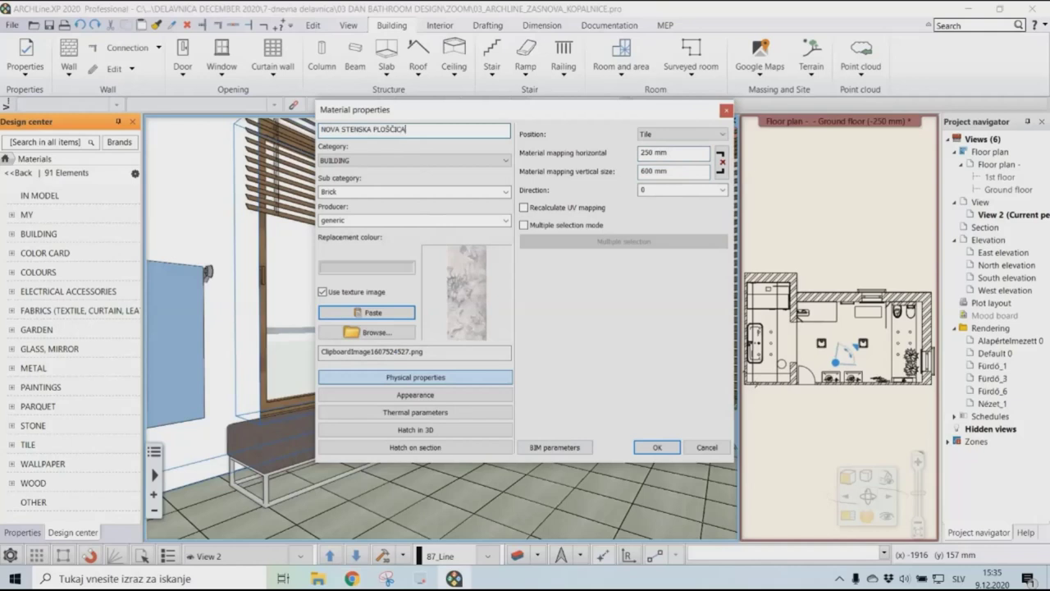
{"action": "left_click", "coordinate": [658, 448]}
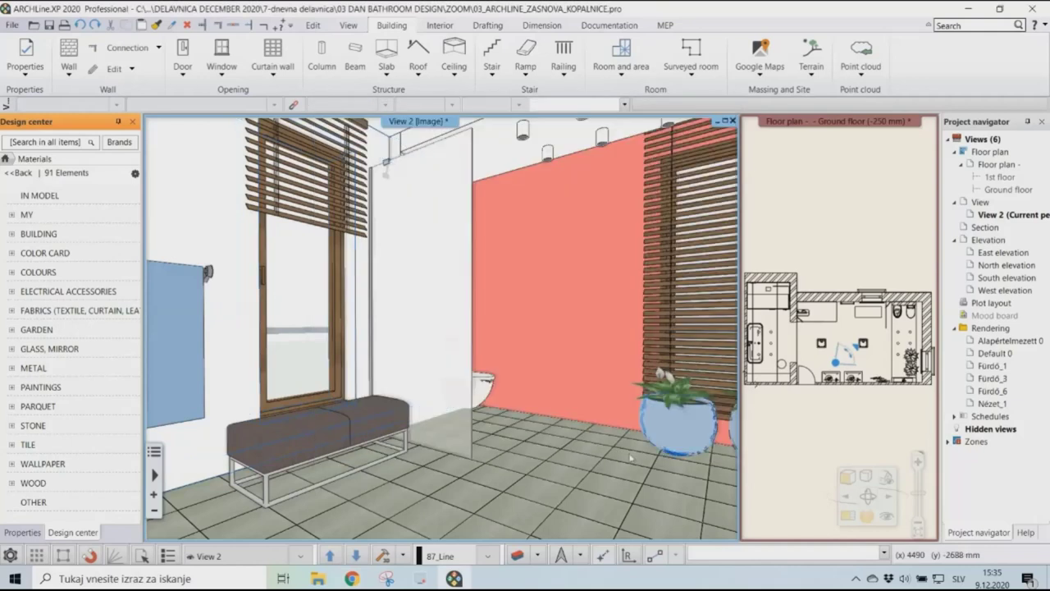
Step: Tile all walls of the bathroom in a rectangle pattern with the NOVA STENSKA PLOŠČICA material, found by searching for NOVA
{"action": "right_click", "coordinate": [594, 318]}
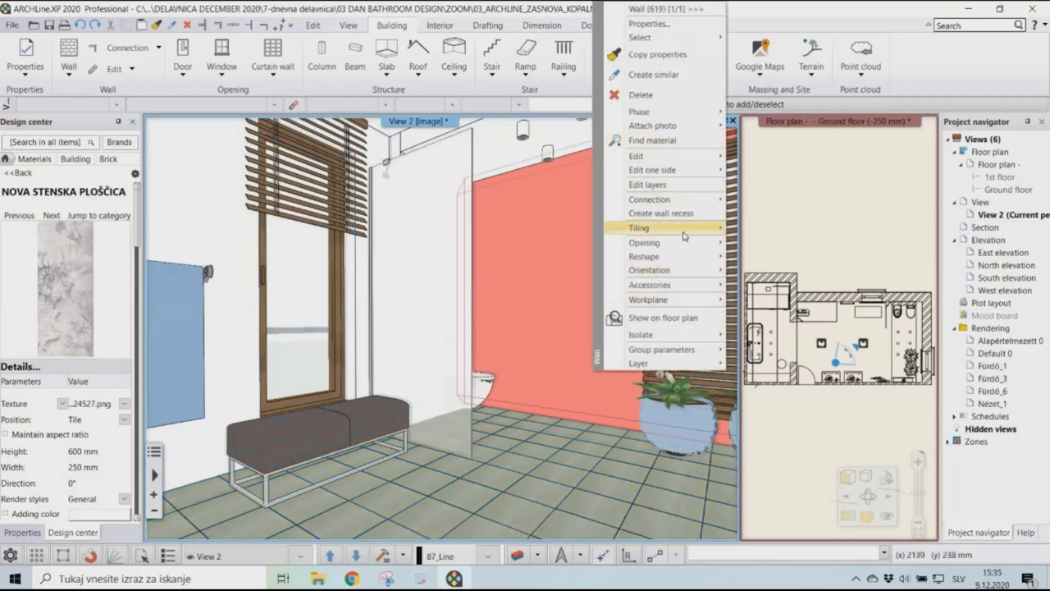
{"action": "mouse_move", "coordinate": [690, 227]}
{"action": "mouse_move", "coordinate": [803, 243]}
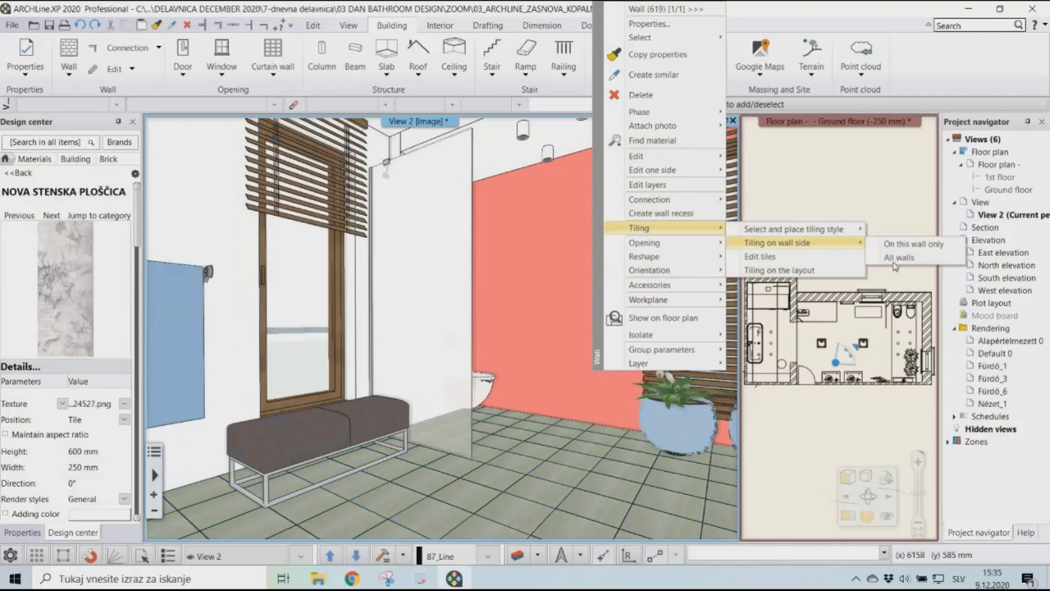
{"action": "left_click", "coordinate": [901, 258]}
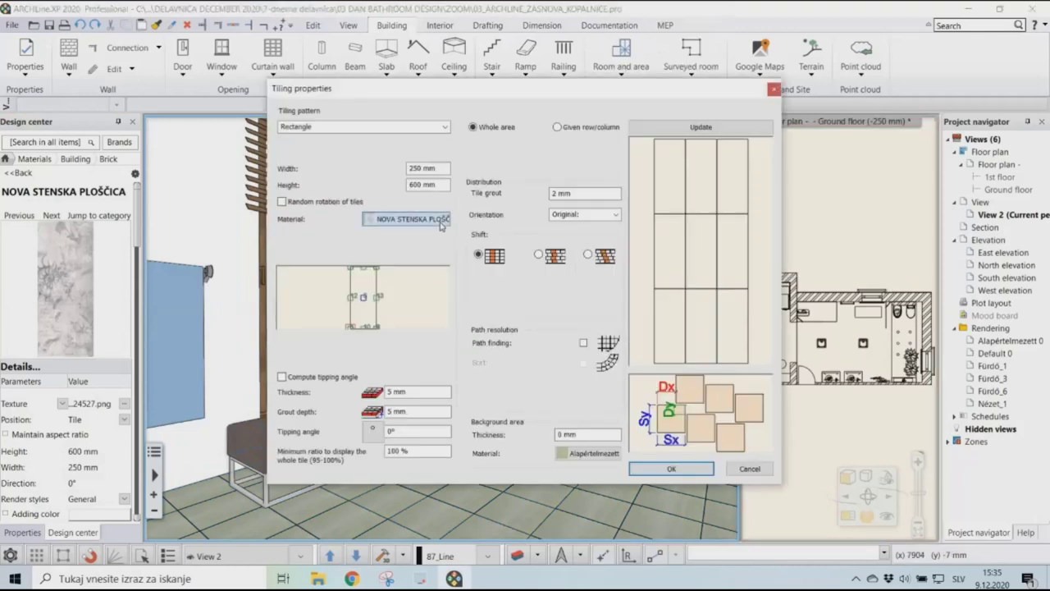
{"action": "left_click", "coordinate": [440, 222]}
{"action": "left_click", "coordinate": [398, 179]}
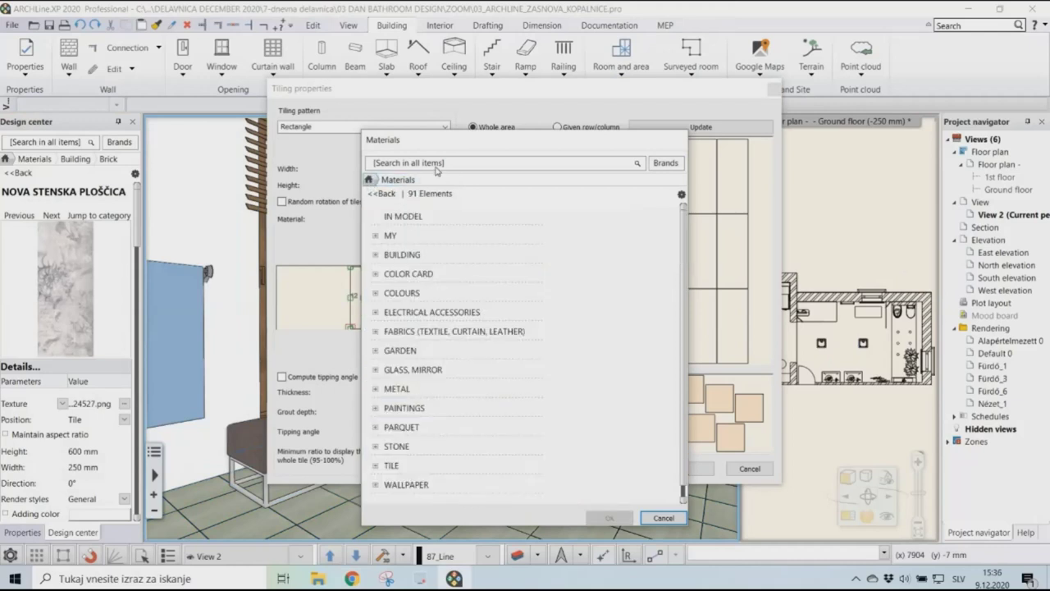
{"action": "left_click", "coordinate": [466, 163]}
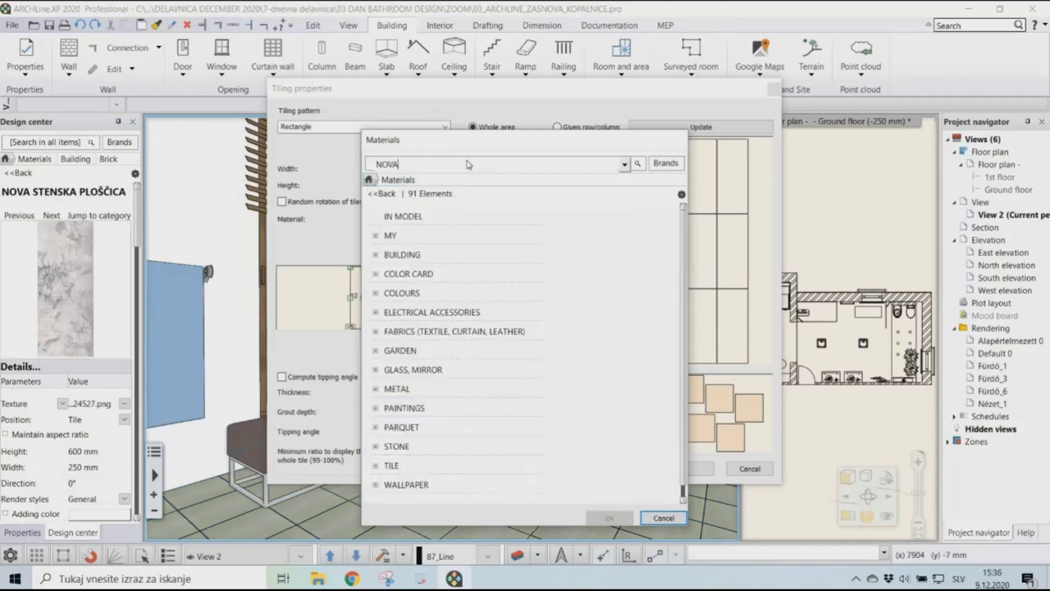
{"action": "type", "text": "NOVA"}
{"action": "key", "text": "Return"}
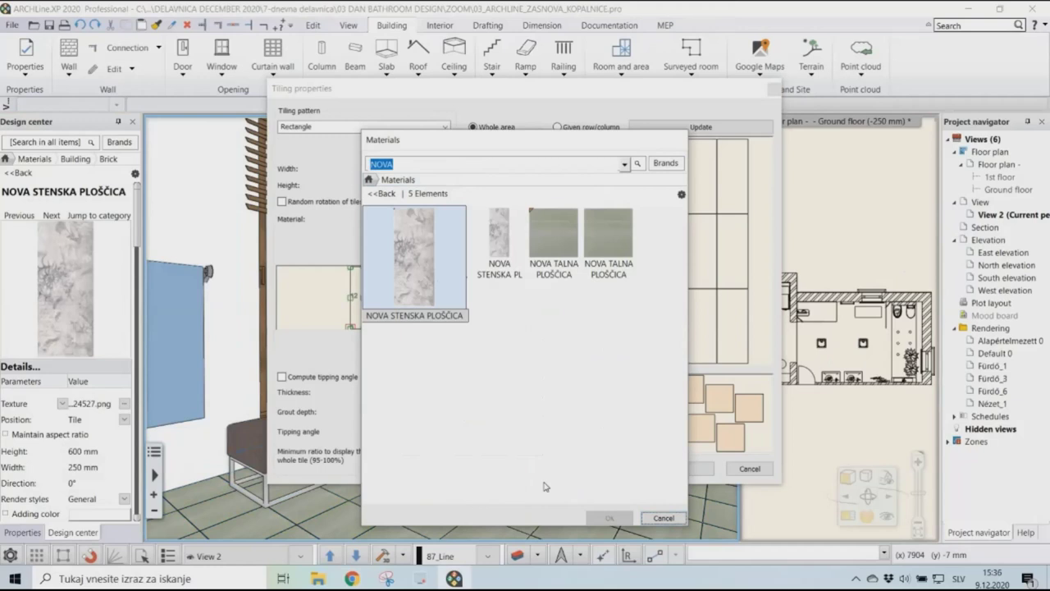
{"action": "left_click", "coordinate": [403, 247]}
{"action": "key", "text": "Return"}
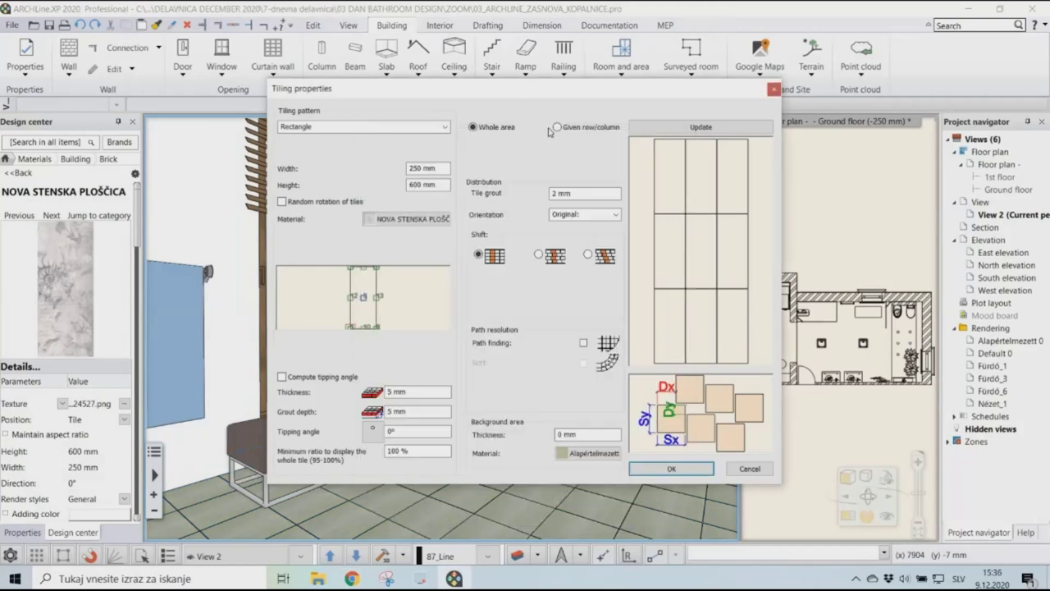
{"action": "left_click", "coordinate": [699, 472]}
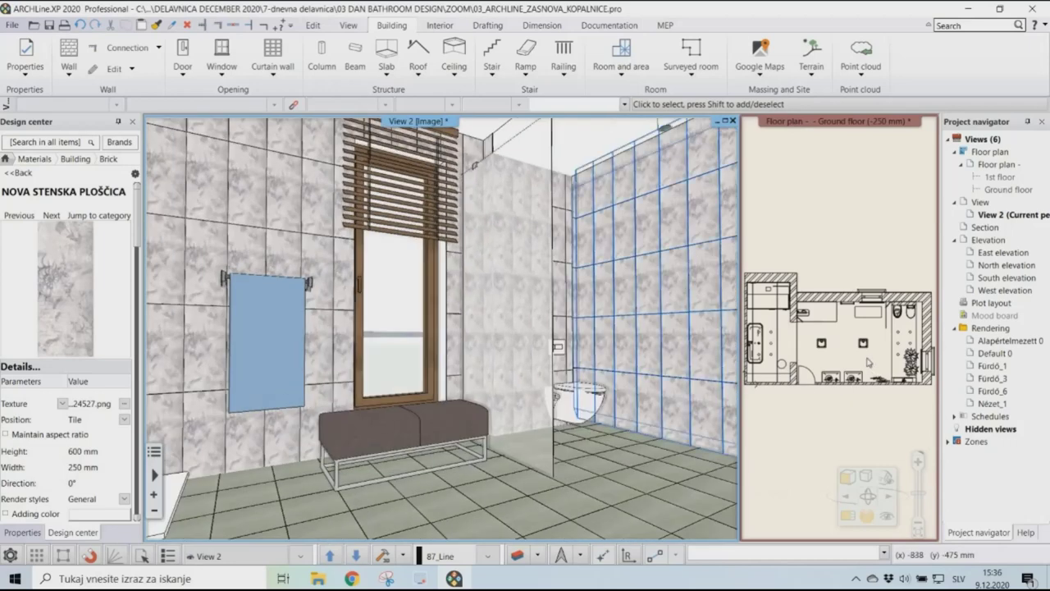
{"action": "left_click", "coordinate": [859, 372]}
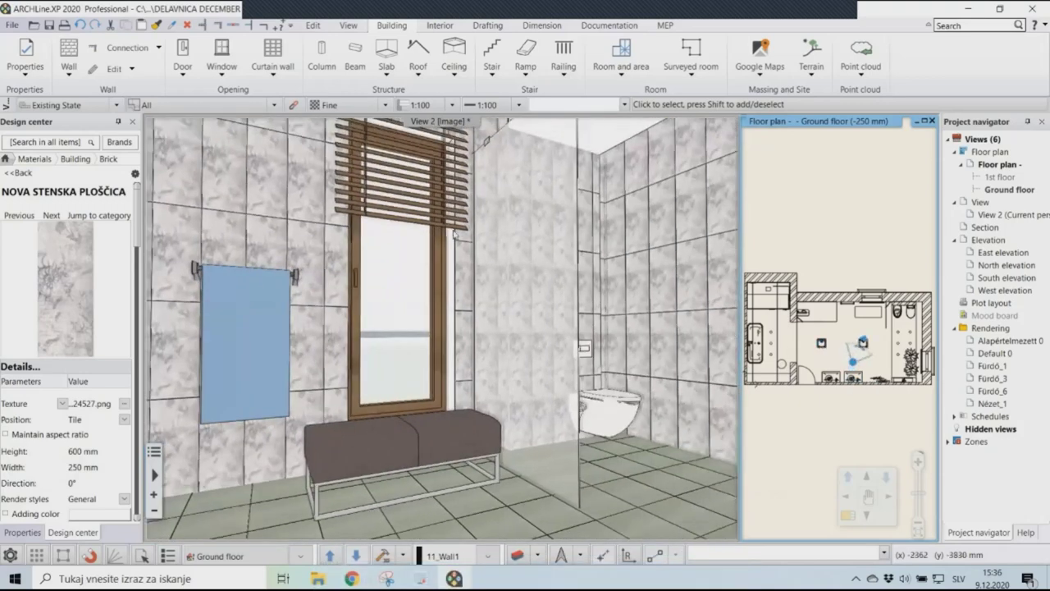
Step: Search the Design center for MIRROR and place the 56 mirror round object on the tiled wall above the left washbasin
{"action": "left_click", "coordinate": [512, 277]}
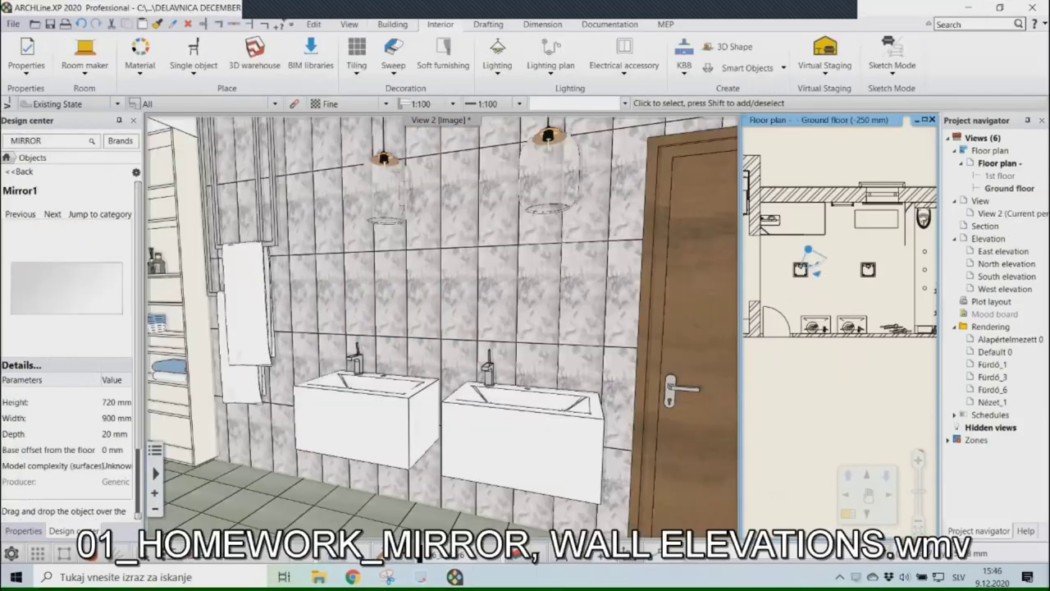
{"action": "left_click", "coordinate": [53, 147]}
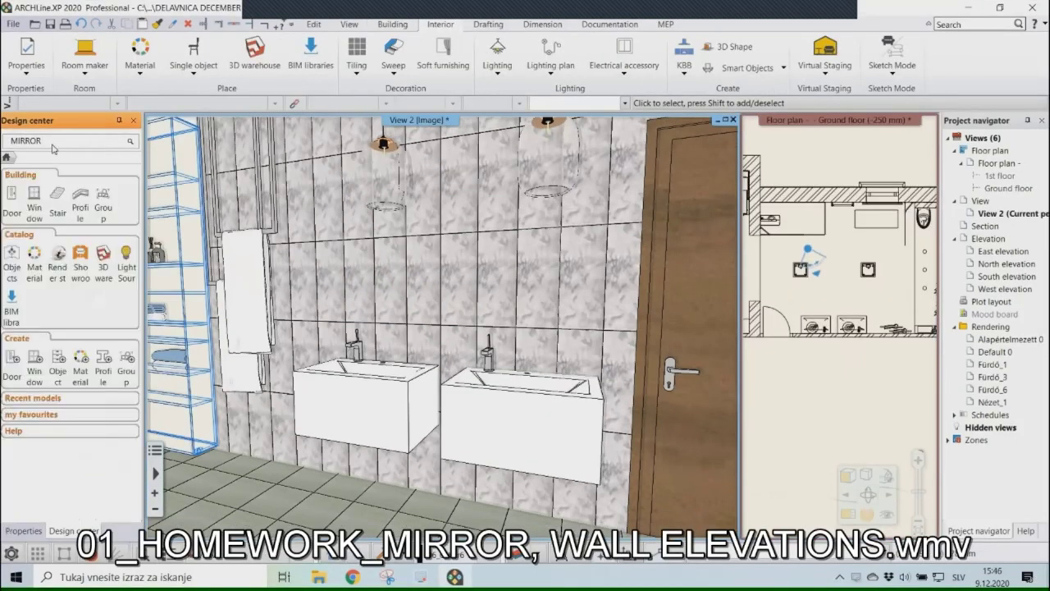
{"action": "key", "text": "Return"}
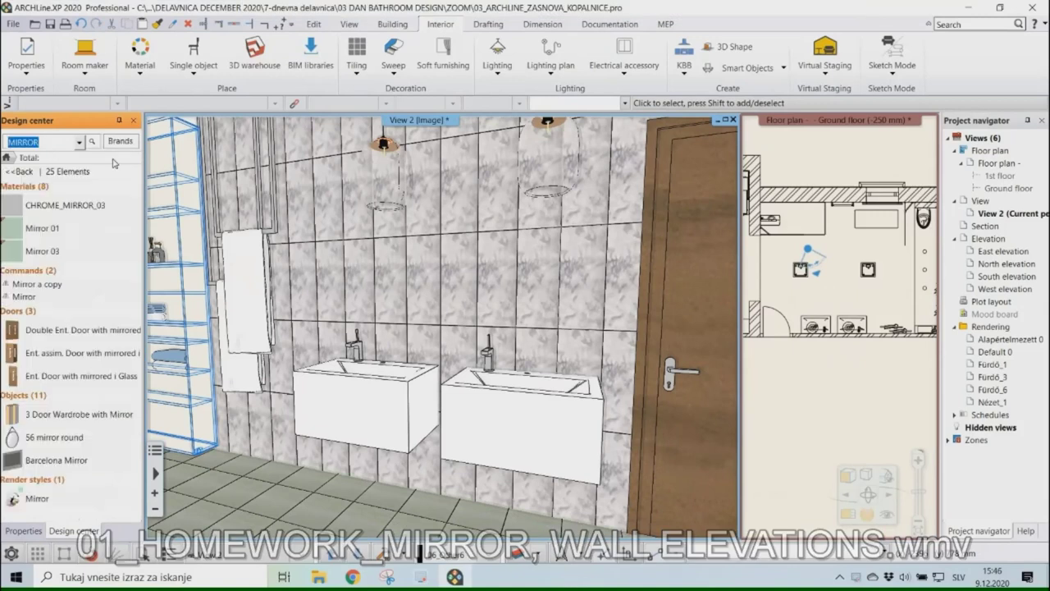
{"action": "left_click", "coordinate": [56, 435]}
{"action": "left_click_drag", "start_coordinate": [59, 295], "coordinate": [375, 279]}
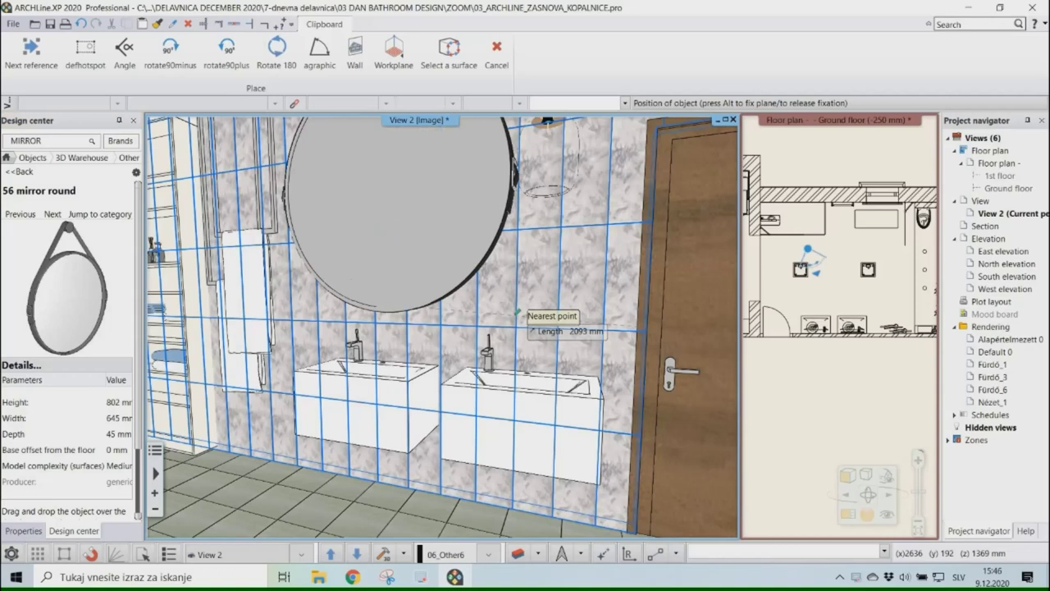
Step: Copy the round mirror along the wall in the floor plan, about 1005 mm over, so it hangs above the other washbasin
{"action": "left_click", "coordinate": [851, 302]}
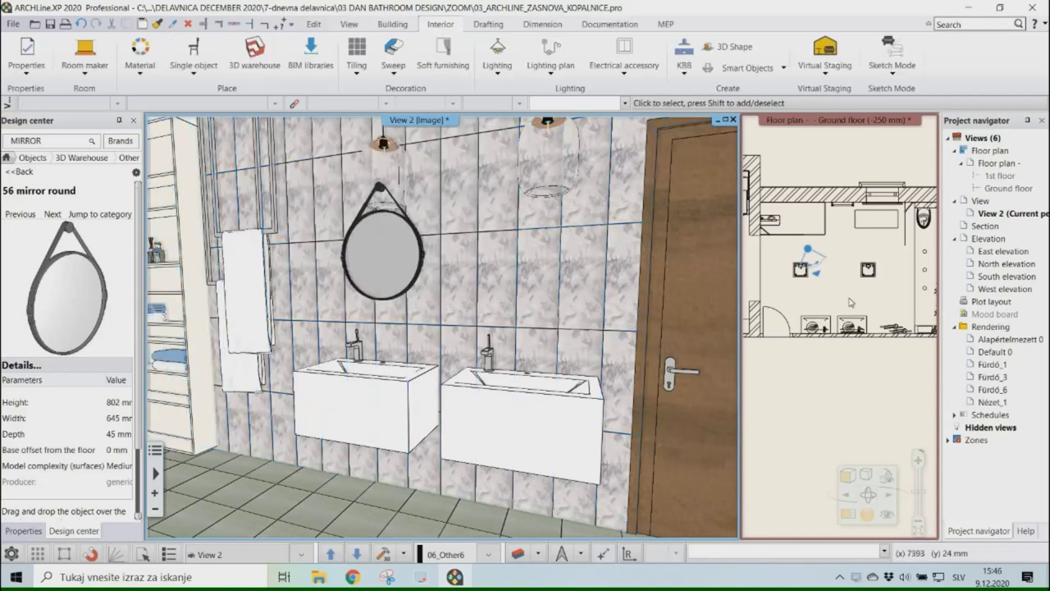
{"action": "left_click", "coordinate": [853, 347]}
{"action": "scroll", "coordinate": [853, 344], "scroll_direction": "up", "scroll_amount": 6}
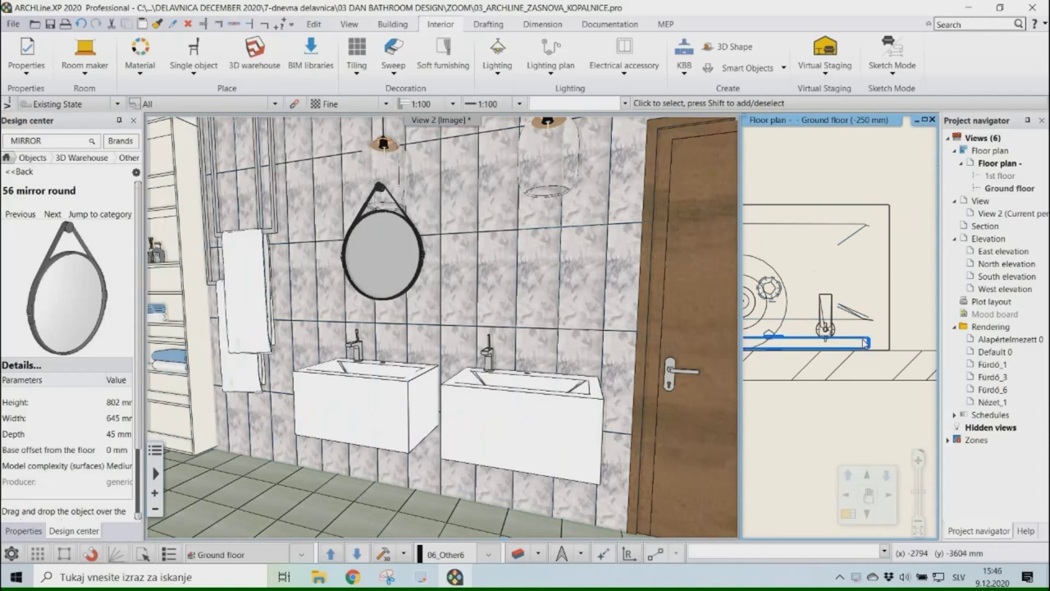
{"action": "left_click", "coordinate": [866, 343]}
{"action": "left_click", "coordinate": [887, 416]}
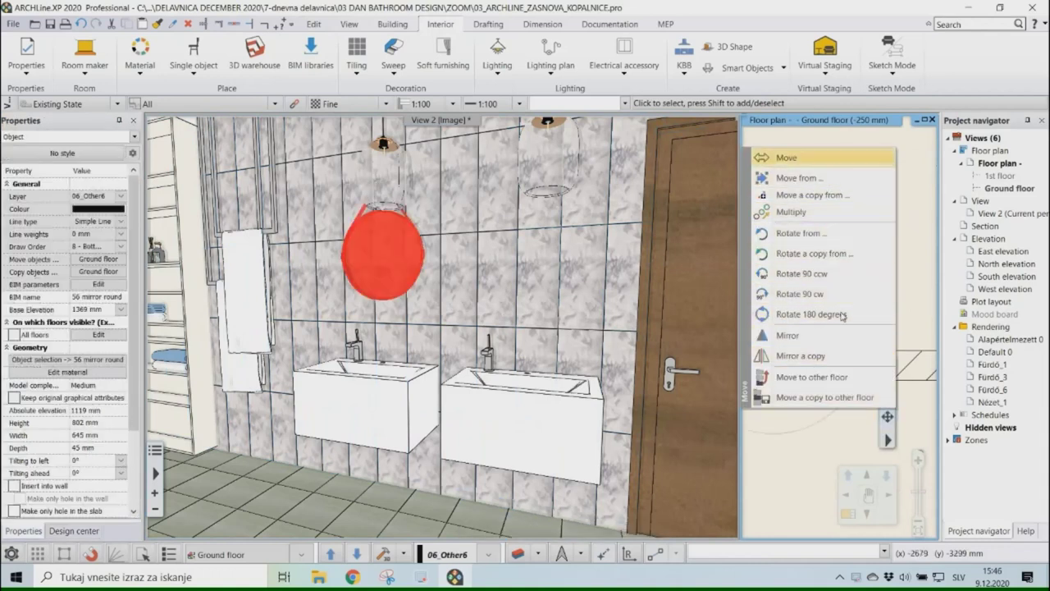
{"action": "left_click", "coordinate": [833, 194]}
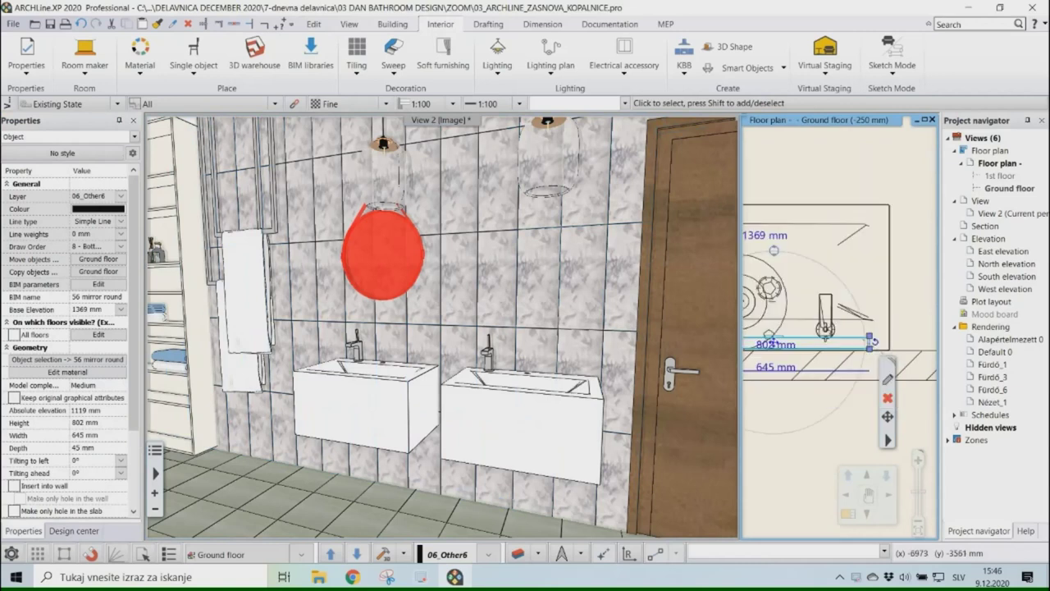
{"action": "left_click", "coordinate": [870, 338]}
{"action": "scroll", "coordinate": [828, 311], "scroll_direction": "down", "scroll_amount": 3}
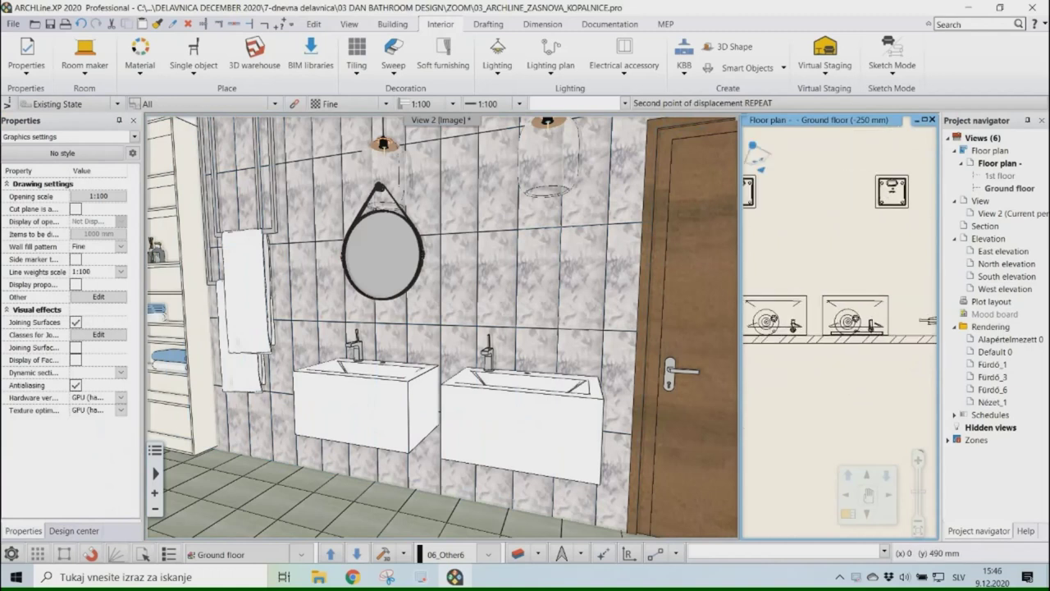
{"action": "scroll", "coordinate": [908, 335], "scroll_direction": "up", "scroll_amount": 1}
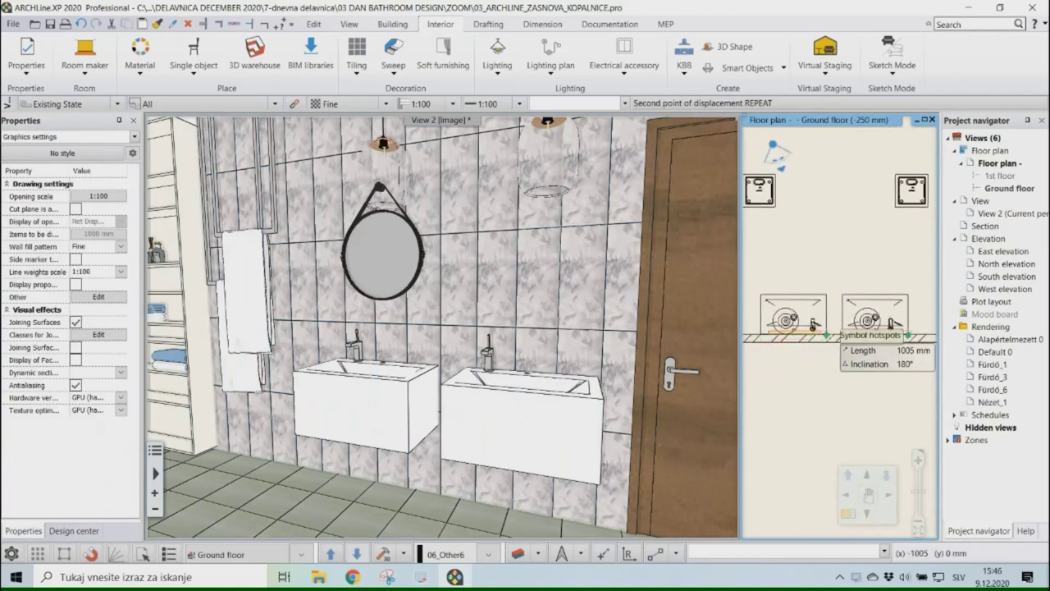
{"action": "left_click", "coordinate": [474, 263]}
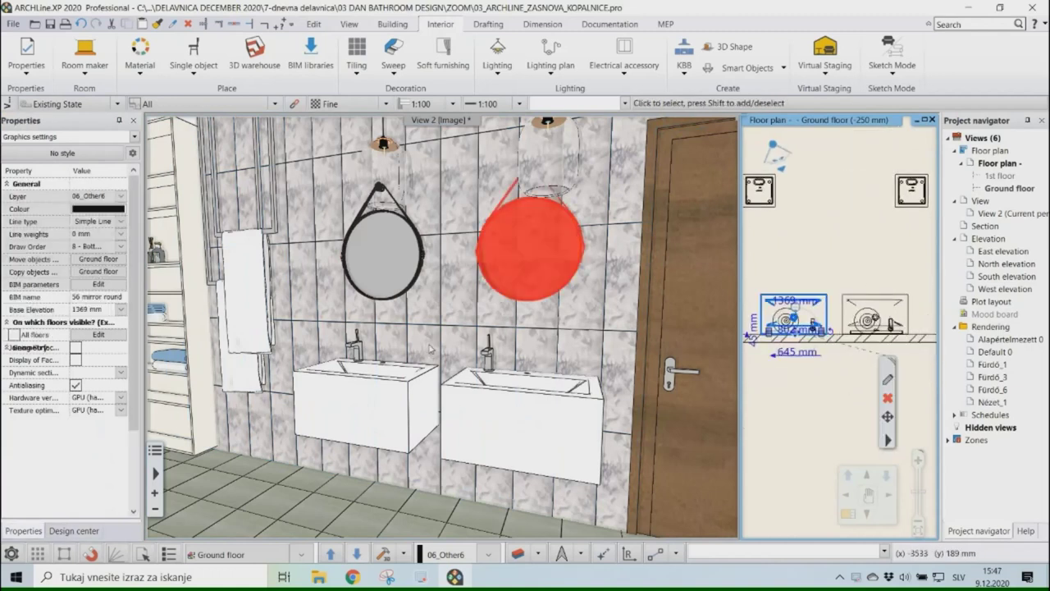
{"action": "left_click", "coordinate": [519, 314]}
{"action": "left_click", "coordinate": [789, 315]}
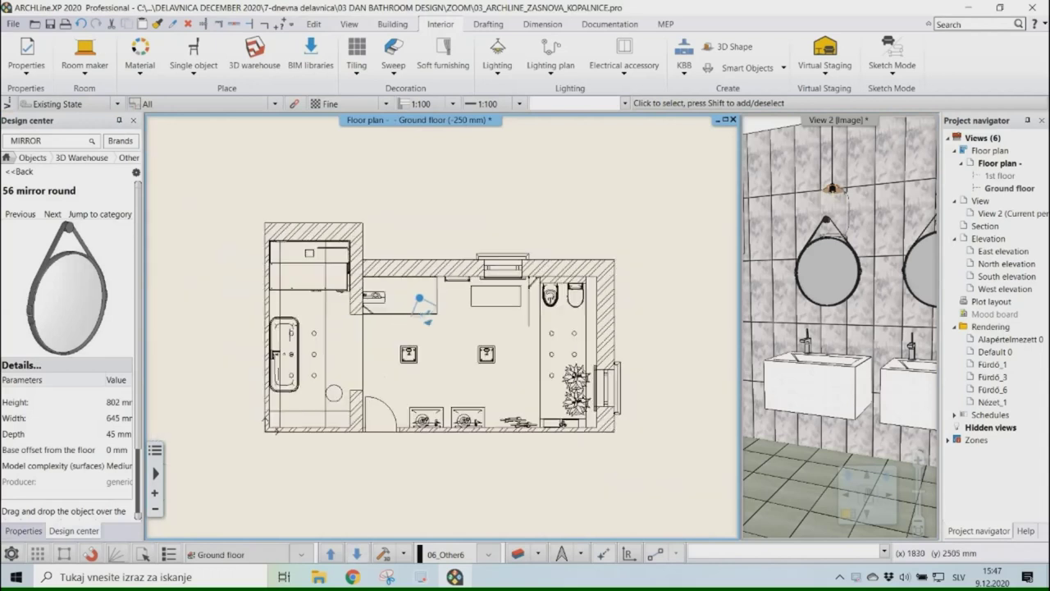
{"action": "left_click", "coordinate": [485, 25]}
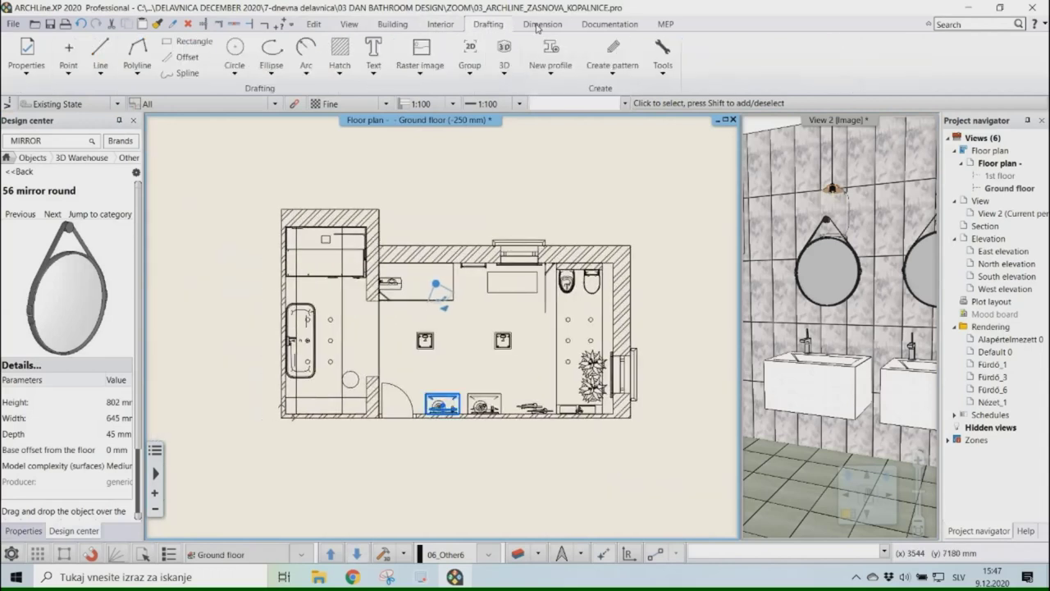
{"action": "left_click", "coordinate": [542, 24]}
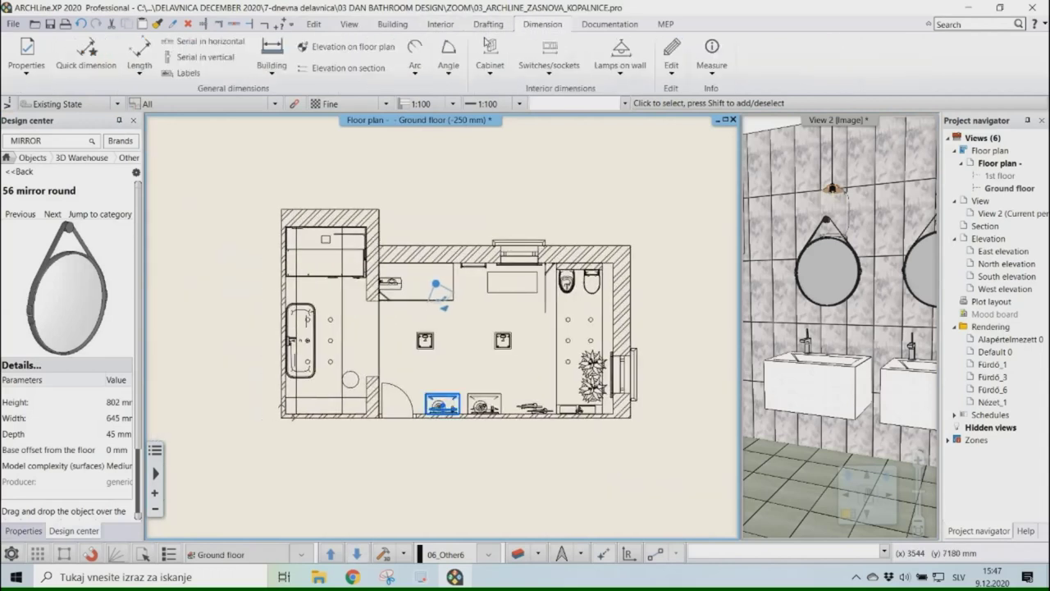
{"action": "left_click", "coordinate": [391, 25]}
{"action": "left_click", "coordinate": [611, 25]}
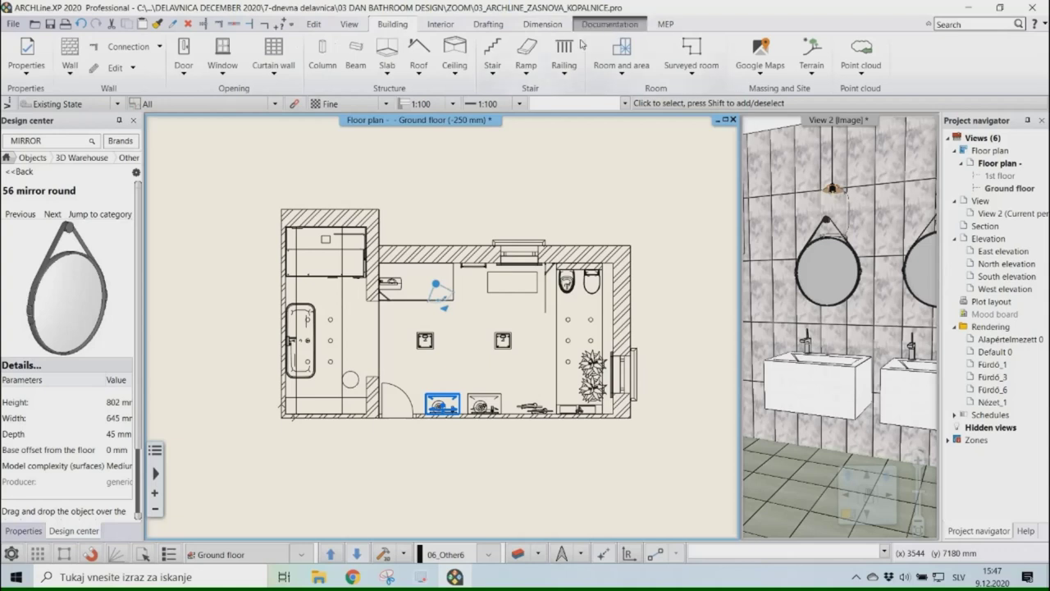
{"action": "left_click", "coordinate": [215, 74]}
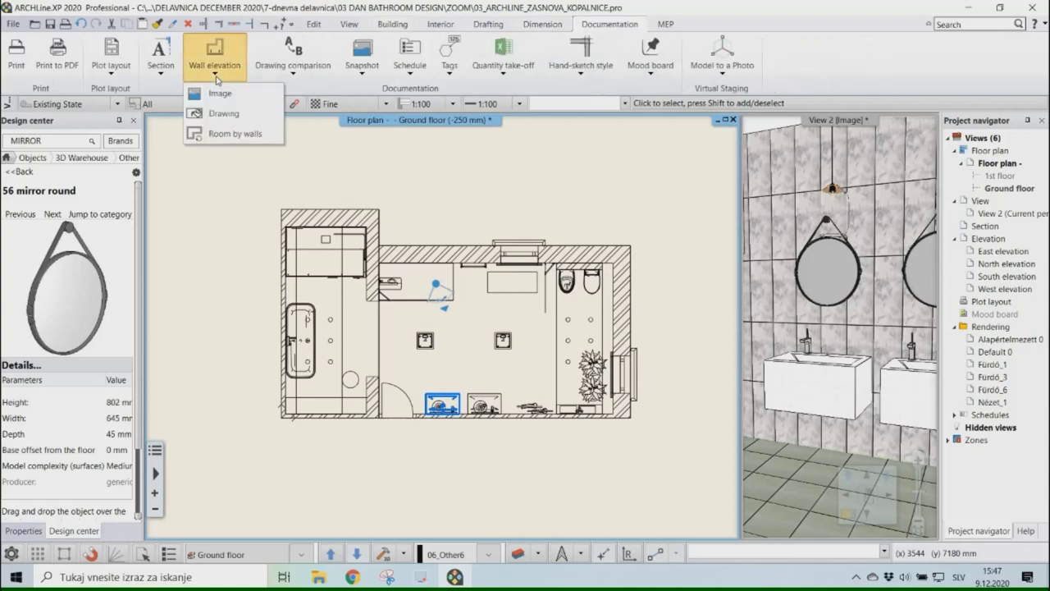
{"action": "left_click", "coordinate": [243, 118]}
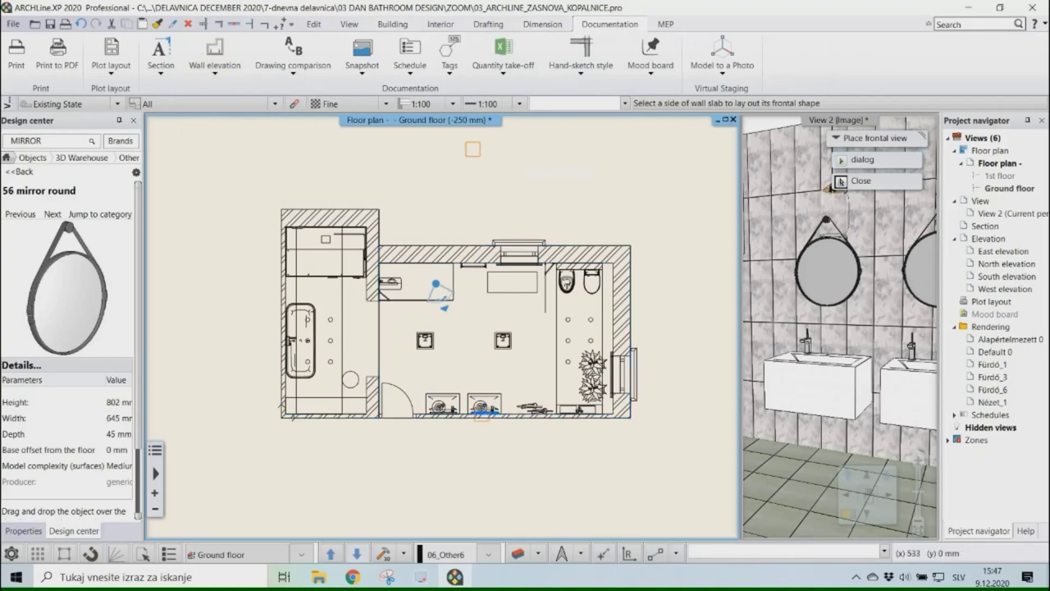
{"action": "left_click", "coordinate": [483, 415]}
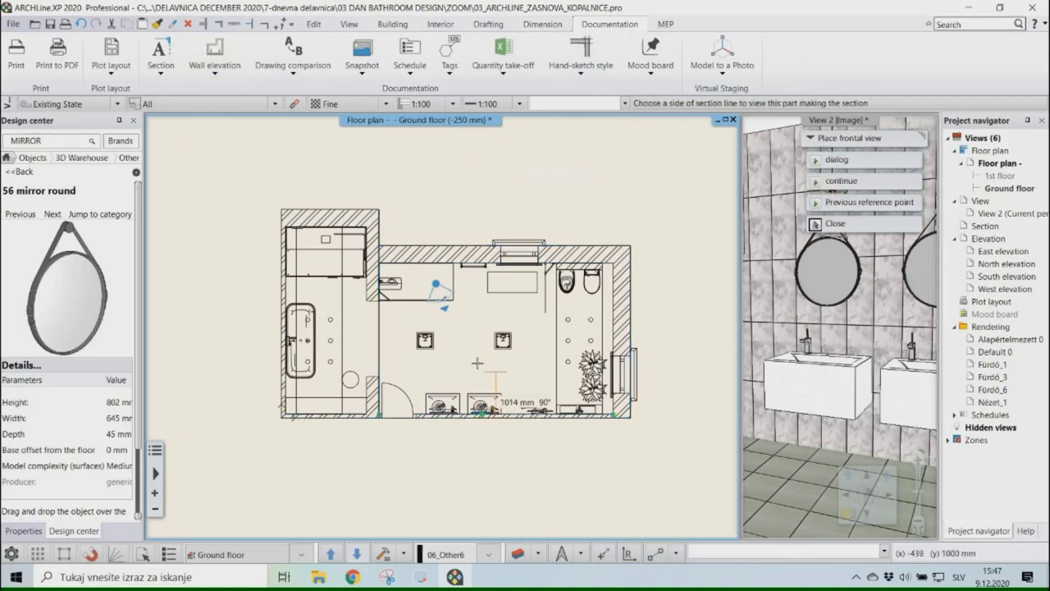
{"action": "key", "text": "Escape"}
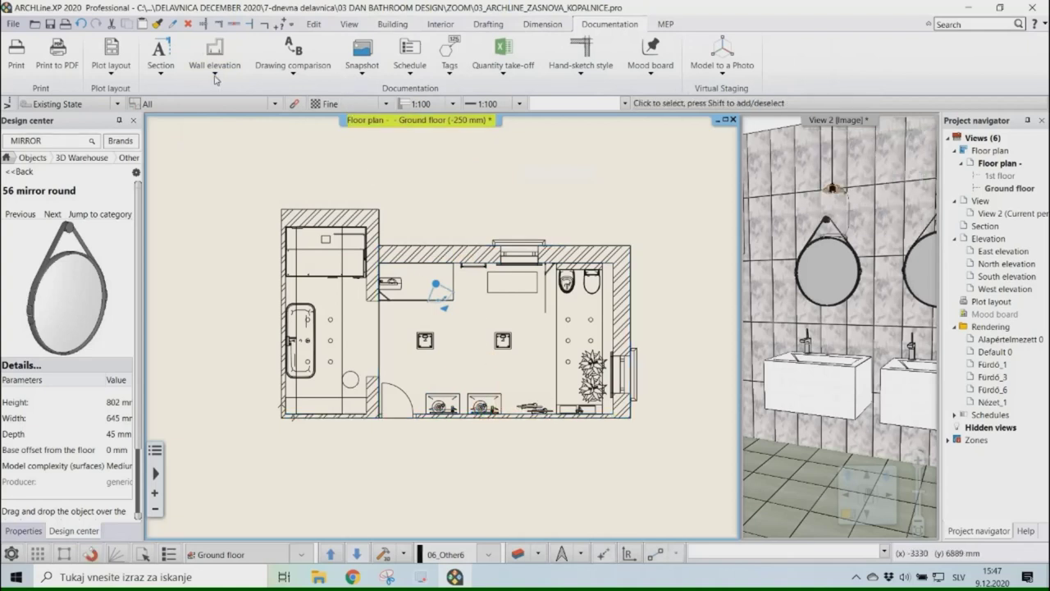
Step: Create elevation drawings of all the bathroom walls with Room by walls, placing them beside the floor plan
{"action": "left_click", "coordinate": [215, 74]}
{"action": "left_click", "coordinate": [232, 131]}
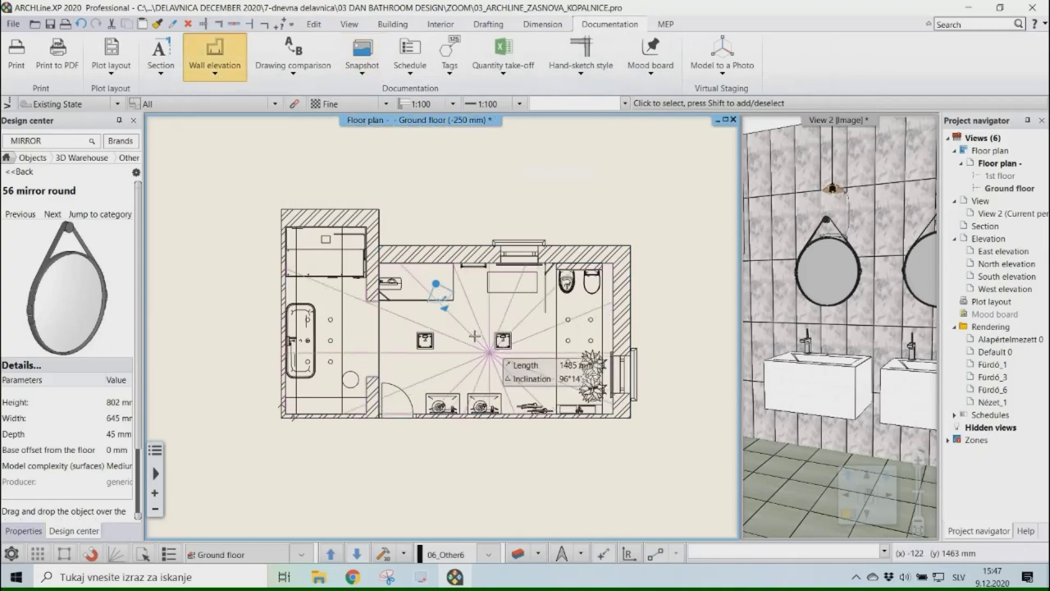
{"action": "left_click", "coordinate": [490, 352]}
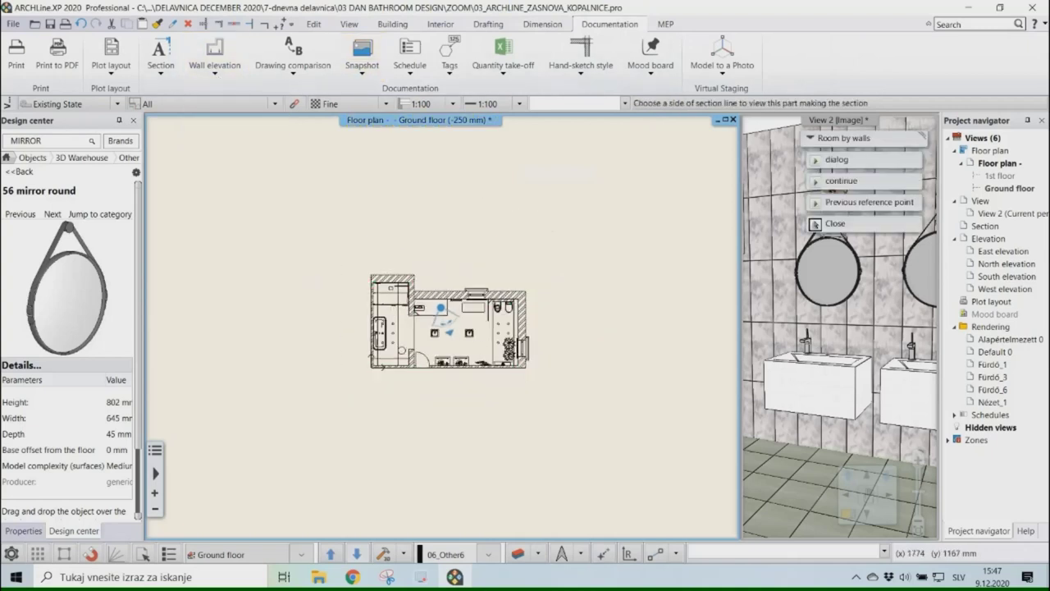
{"action": "scroll", "coordinate": [499, 354], "scroll_direction": "up", "scroll_amount": 2}
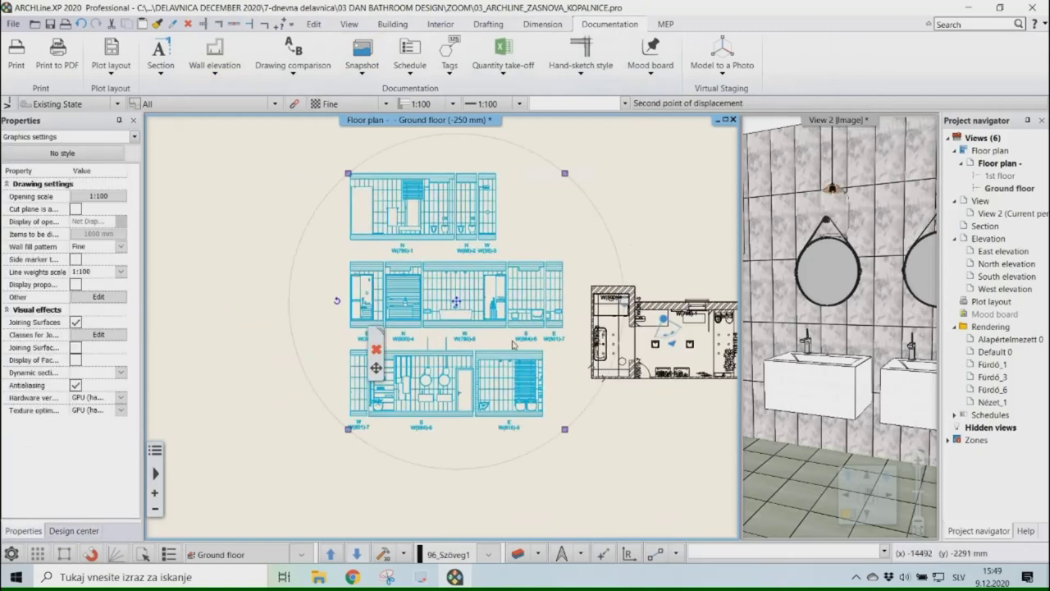
{"action": "left_click", "coordinate": [375, 380]}
{"action": "scroll", "coordinate": [538, 435], "scroll_direction": "up", "scroll_amount": 3}
{"action": "key", "text": "Escape"}
{"action": "scroll", "coordinate": [487, 386], "scroll_direction": "down", "scroll_amount": 3}
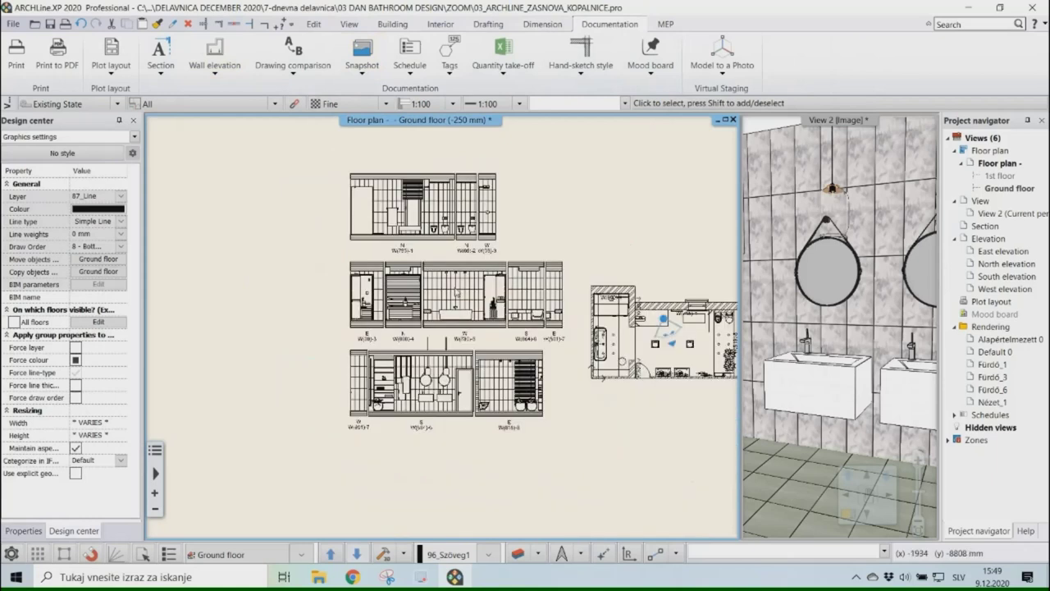
Step: Select all the wall elevation drawings beside the floor plan and explode their groups
{"action": "scroll", "coordinate": [486, 385], "scroll_direction": "up", "scroll_amount": 10}
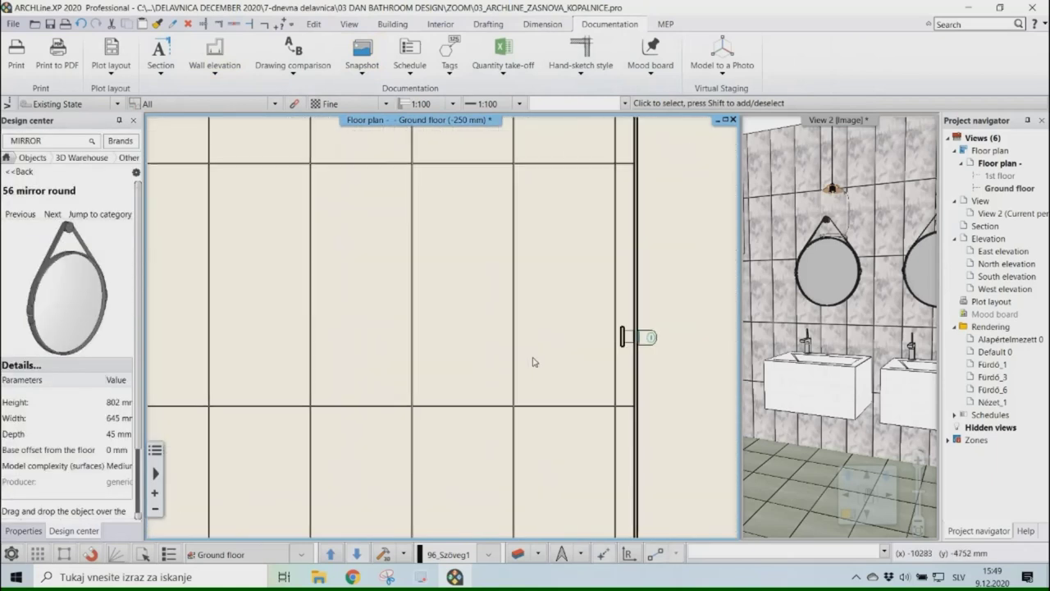
{"action": "scroll", "coordinate": [486, 454], "scroll_direction": "down", "scroll_amount": 5}
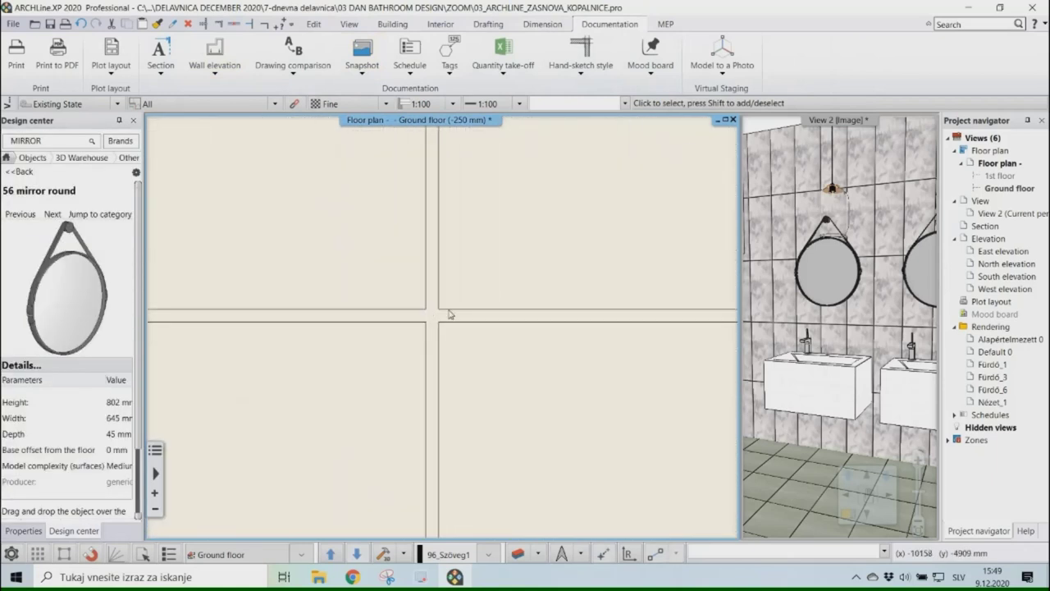
{"action": "scroll", "coordinate": [453, 315], "scroll_direction": "down", "scroll_amount": 6}
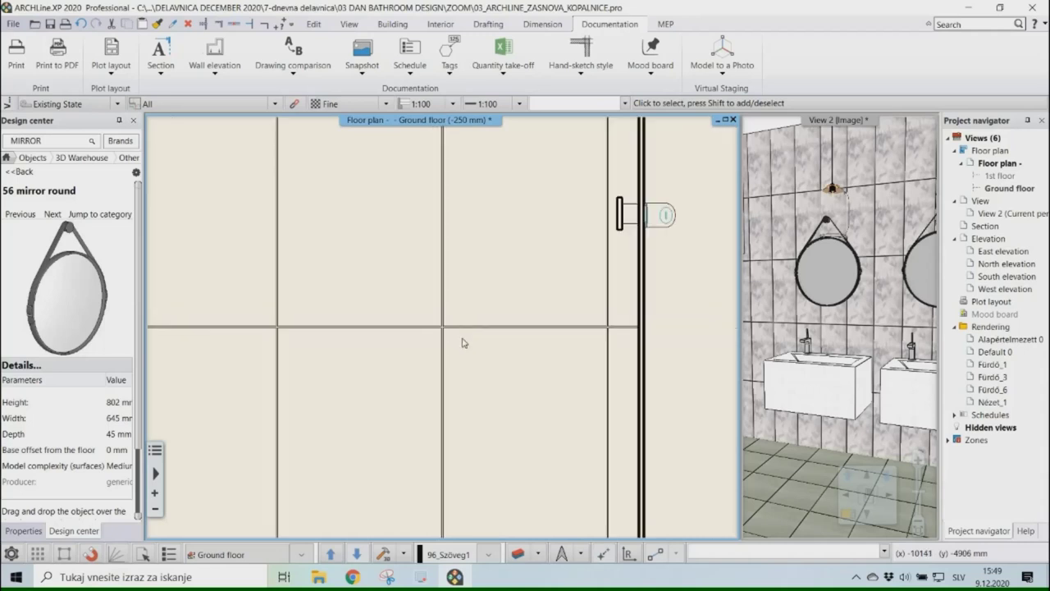
{"action": "scroll", "coordinate": [499, 354], "scroll_direction": "down", "scroll_amount": 3}
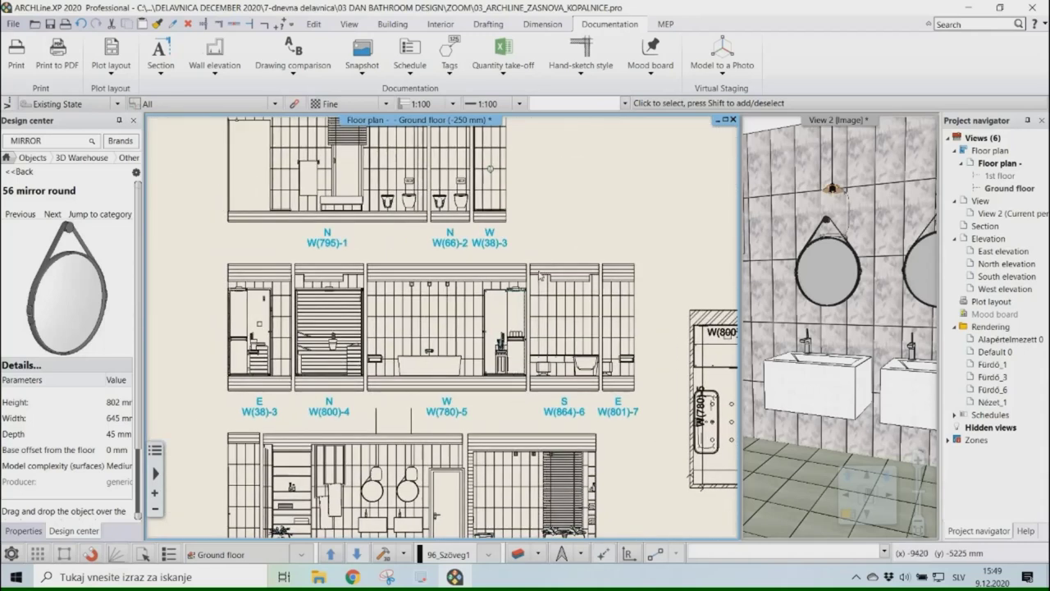
{"action": "scroll", "coordinate": [538, 246], "scroll_direction": "down", "scroll_amount": 4}
{"action": "left_click_drag", "start_coordinate": [558, 141], "coordinate": [293, 490]}
{"action": "left_click", "coordinate": [320, 26]}
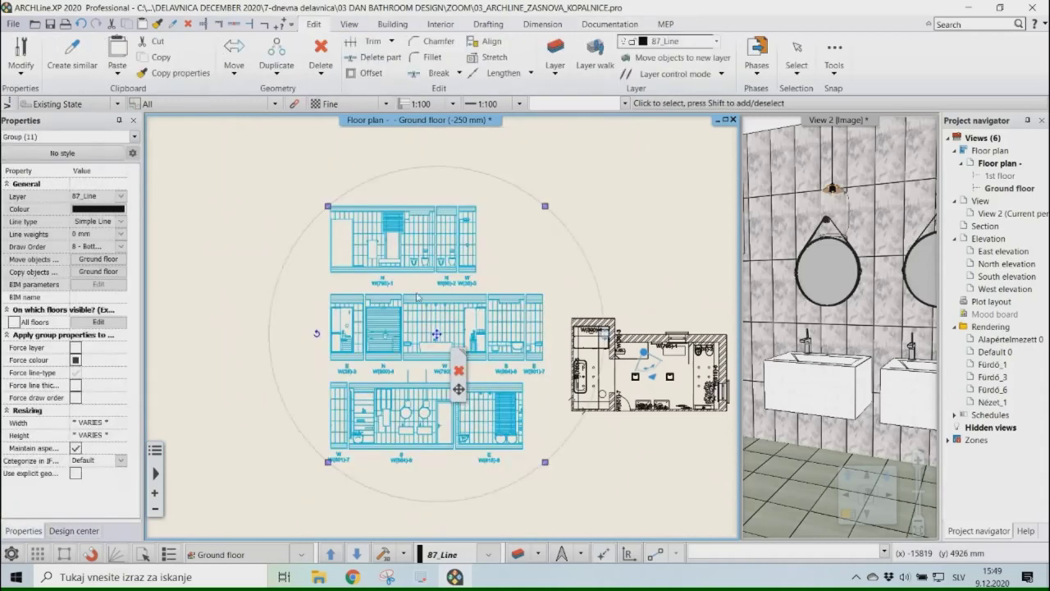
{"action": "right_click", "coordinate": [436, 261]}
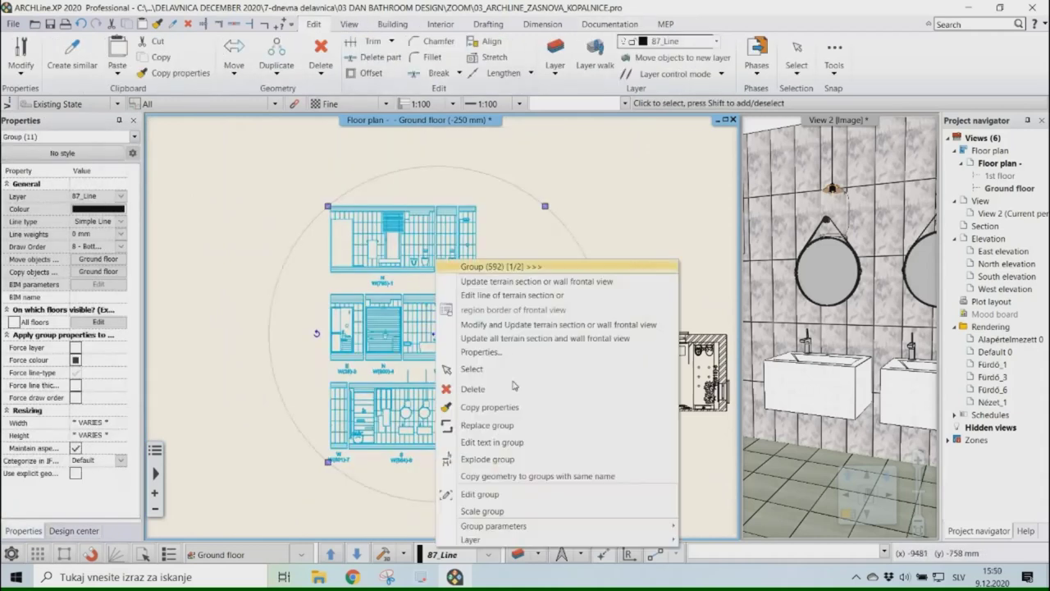
{"action": "left_click", "coordinate": [496, 460]}
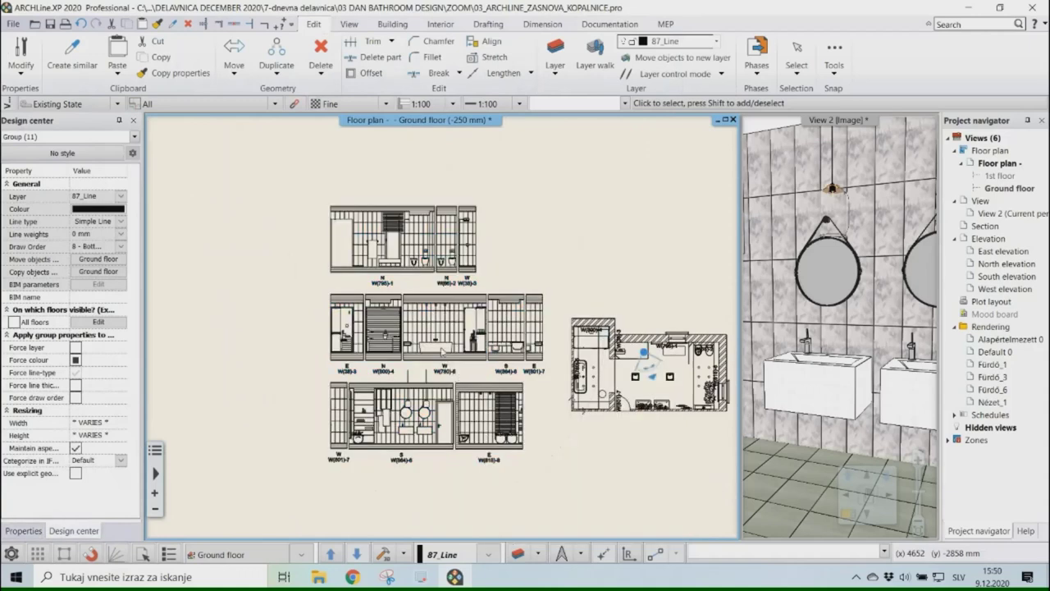
Step: Explode the remaining group of the W(780)-5 wall elevation into individual lines
{"action": "scroll", "coordinate": [456, 328], "scroll_direction": "up", "scroll_amount": 8}
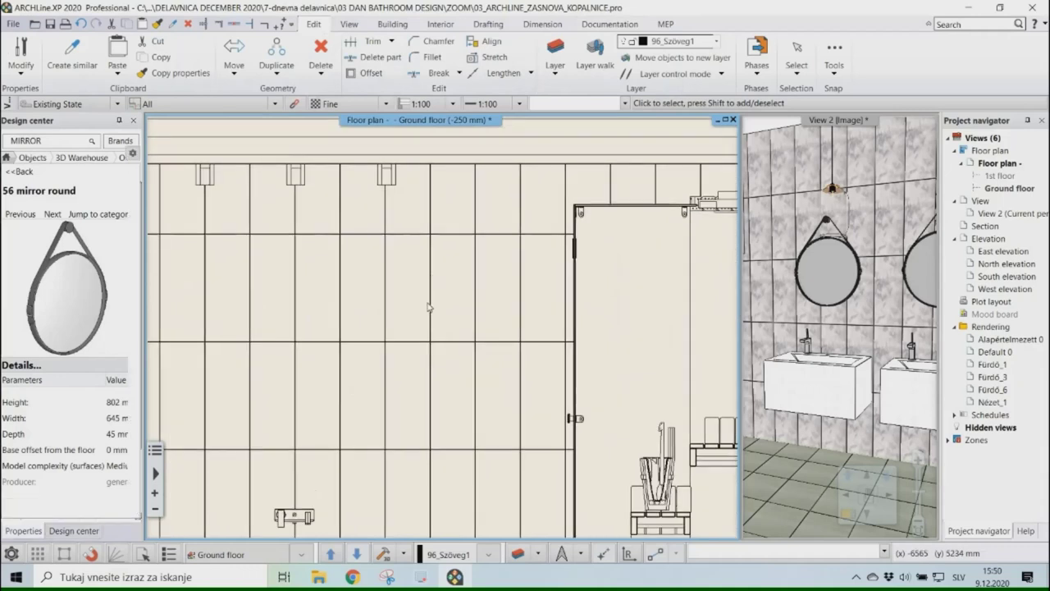
{"action": "left_click", "coordinate": [433, 281]}
{"action": "scroll", "coordinate": [435, 277], "scroll_direction": "up", "scroll_amount": 2}
{"action": "key", "text": "Escape"}
{"action": "left_click", "coordinate": [447, 271]}
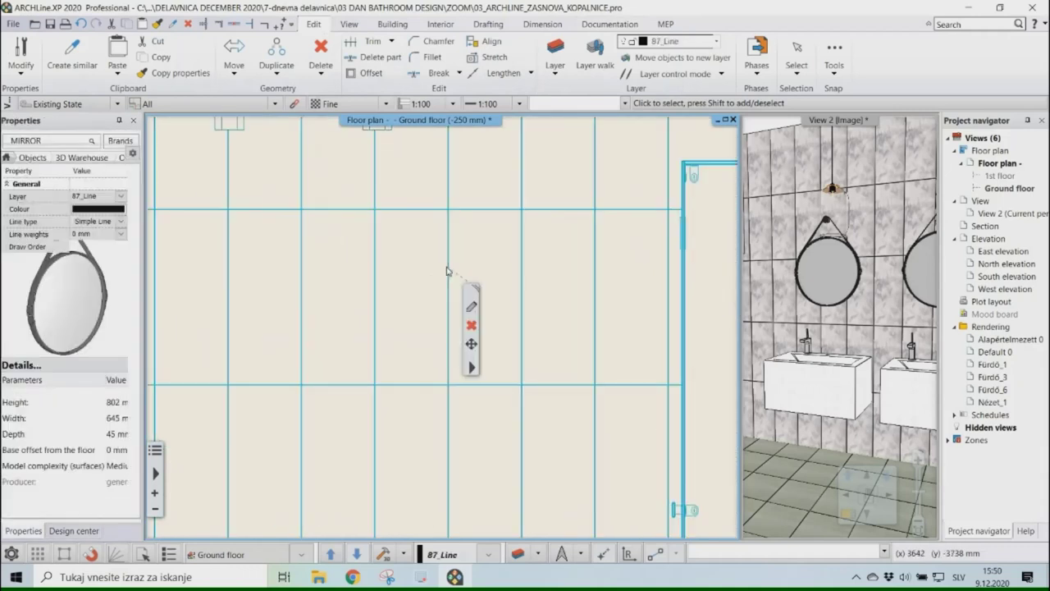
{"action": "right_click", "coordinate": [447, 270]}
{"action": "left_click", "coordinate": [498, 466]}
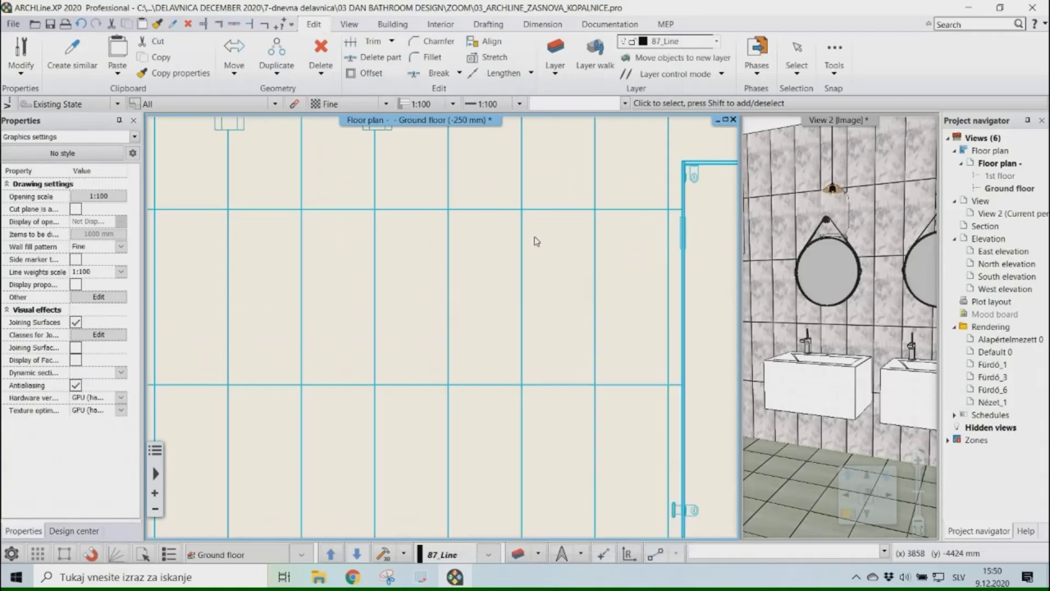
Step: Check the exploded W(780)-5 elevation by selecting a single tile outline and the bathtub outline
{"action": "left_click", "coordinate": [74, 530]}
{"action": "scroll", "coordinate": [448, 222], "scroll_direction": "up", "scroll_amount": 2}
{"action": "left_click", "coordinate": [464, 302]}
{"action": "scroll", "coordinate": [443, 301], "scroll_direction": "up", "scroll_amount": 5}
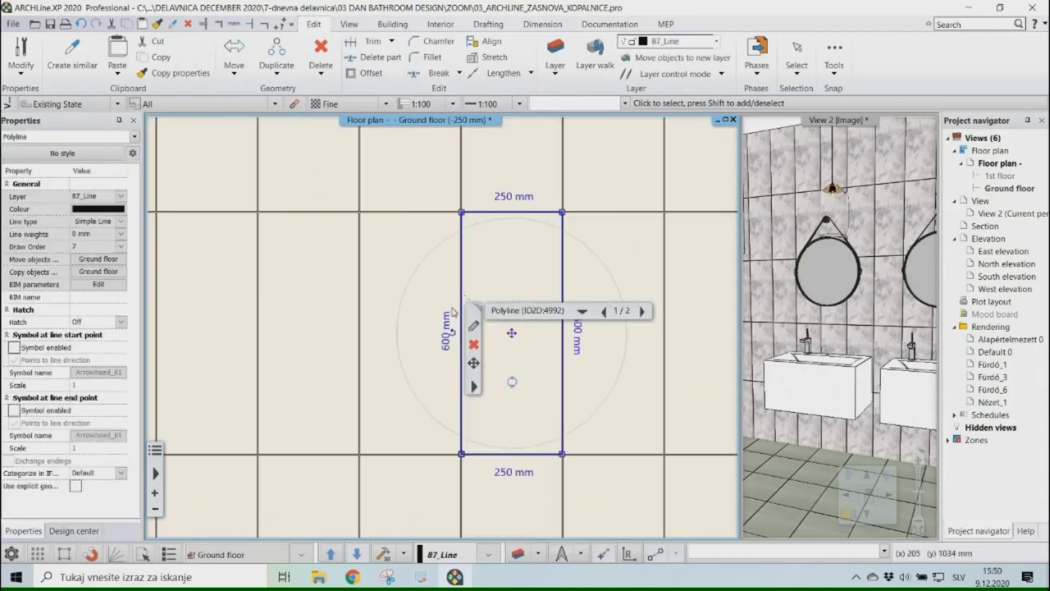
{"action": "scroll", "coordinate": [406, 299], "scroll_direction": "down", "scroll_amount": 5}
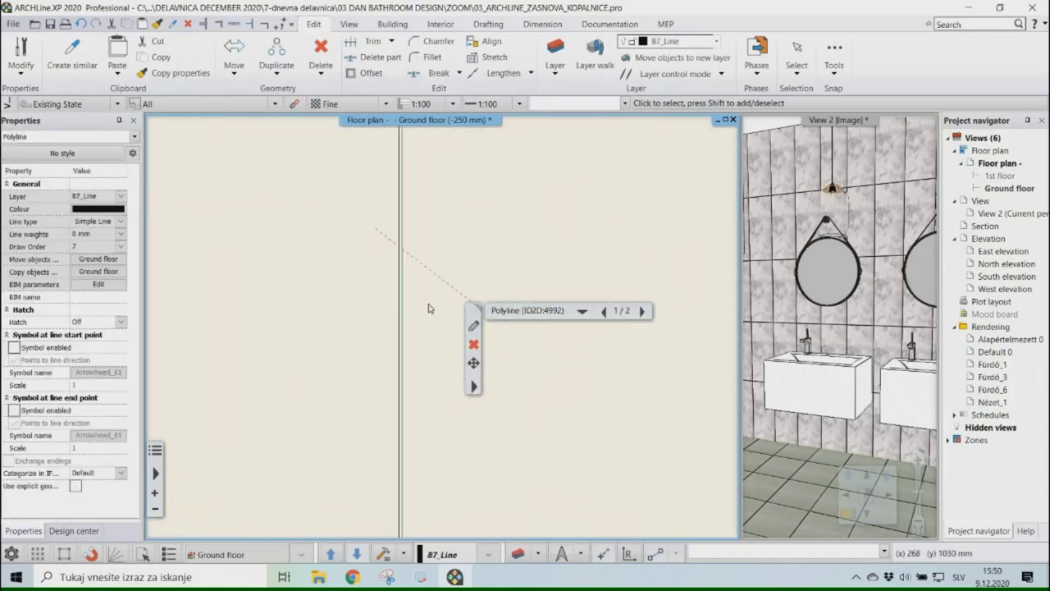
{"action": "scroll", "coordinate": [382, 334], "scroll_direction": "up", "scroll_amount": 2}
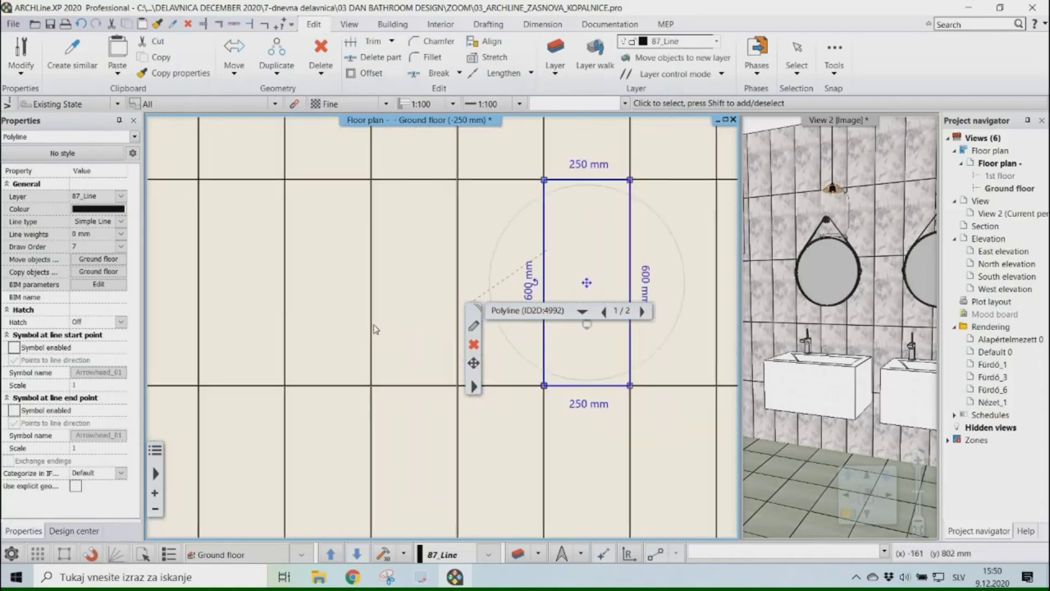
{"action": "left_click", "coordinate": [382, 333]}
{"action": "scroll", "coordinate": [385, 337], "scroll_direction": "down", "scroll_amount": 2}
{"action": "middle_click_drag", "start_coordinate": [415, 471], "coordinate": [415, 304]}
{"action": "scroll", "coordinate": [407, 290], "scroll_direction": "up", "scroll_amount": 1}
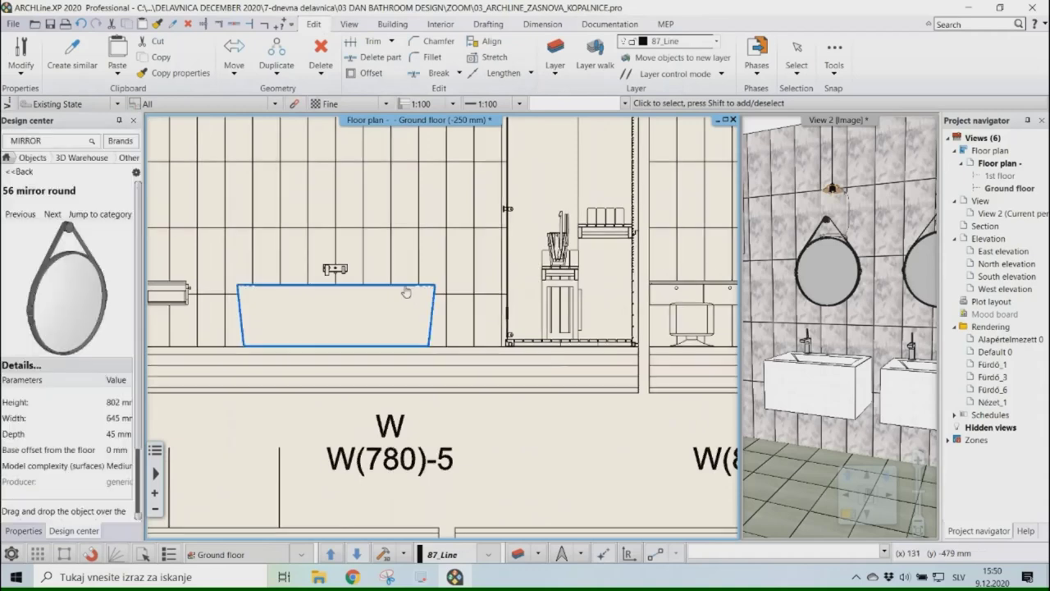
{"action": "left_click", "coordinate": [406, 287]}
{"action": "scroll", "coordinate": [461, 324], "scroll_direction": "down", "scroll_amount": 8}
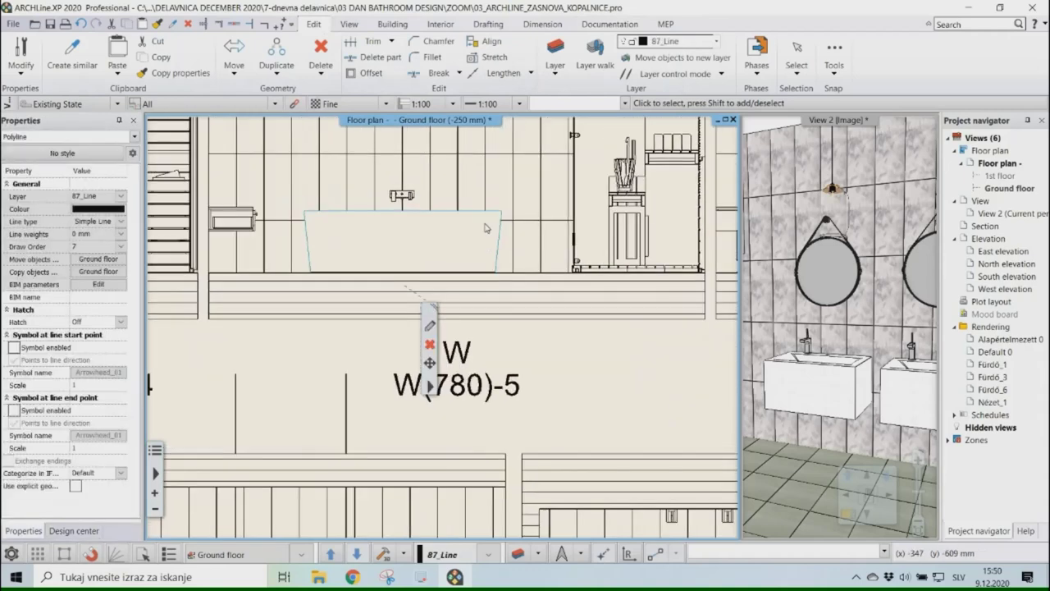
{"action": "key", "text": "Escape"}
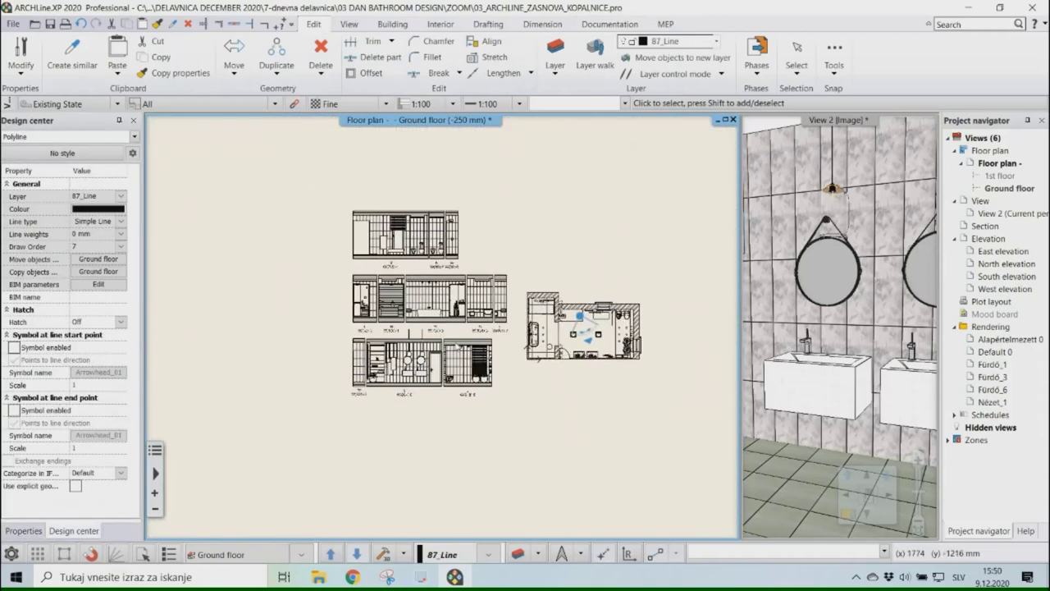
Step: Start exporting the ground floor plan with its wall elevations in DWG format
{"action": "scroll", "coordinate": [459, 320], "scroll_direction": "up", "scroll_amount": 5}
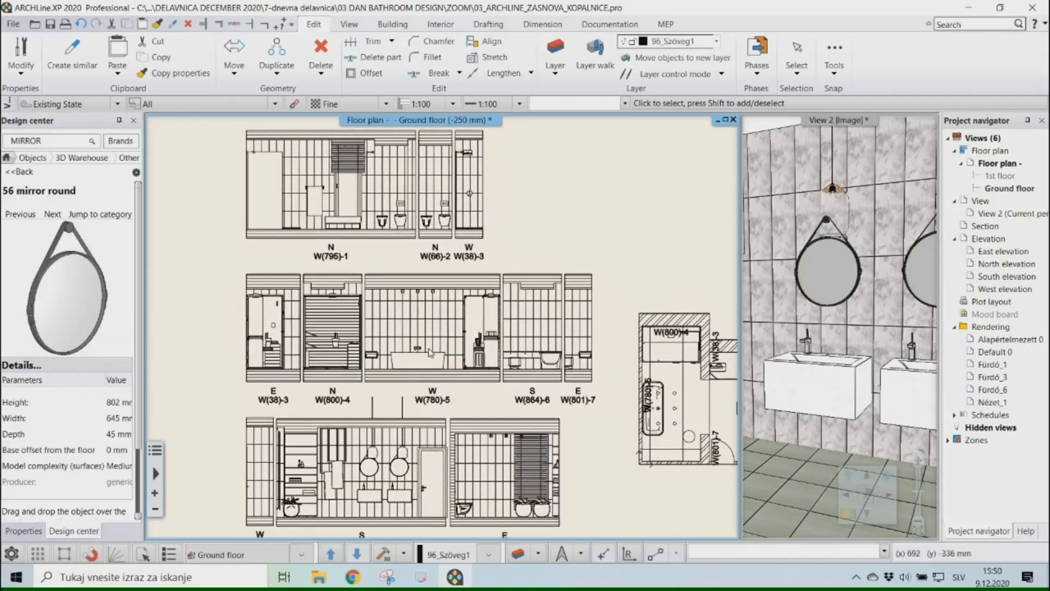
{"action": "left_click", "coordinate": [14, 24]}
{"action": "mouse_move", "coordinate": [82, 198]}
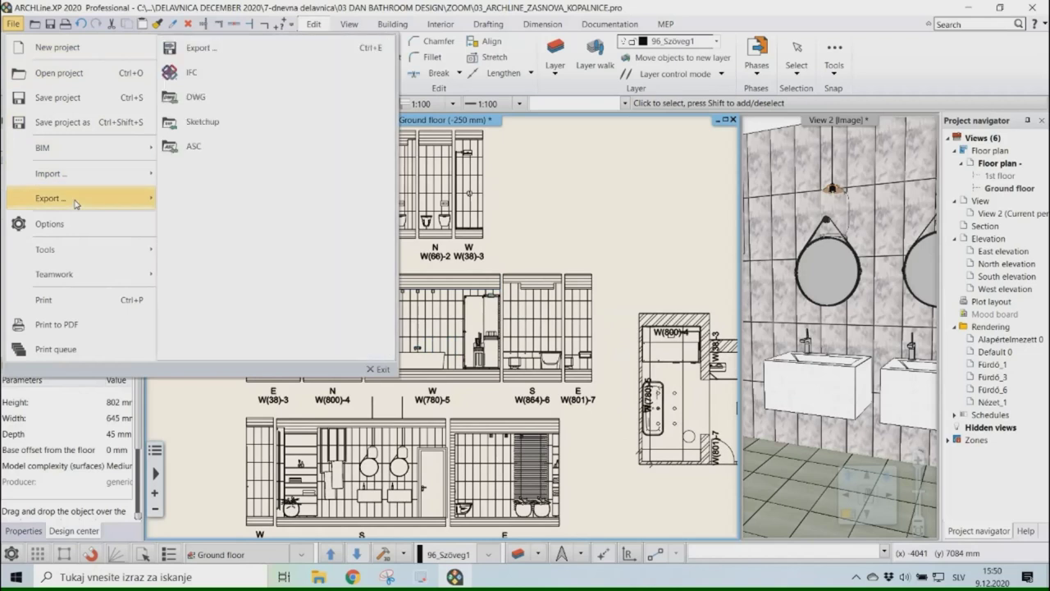
{"action": "left_click", "coordinate": [197, 102]}
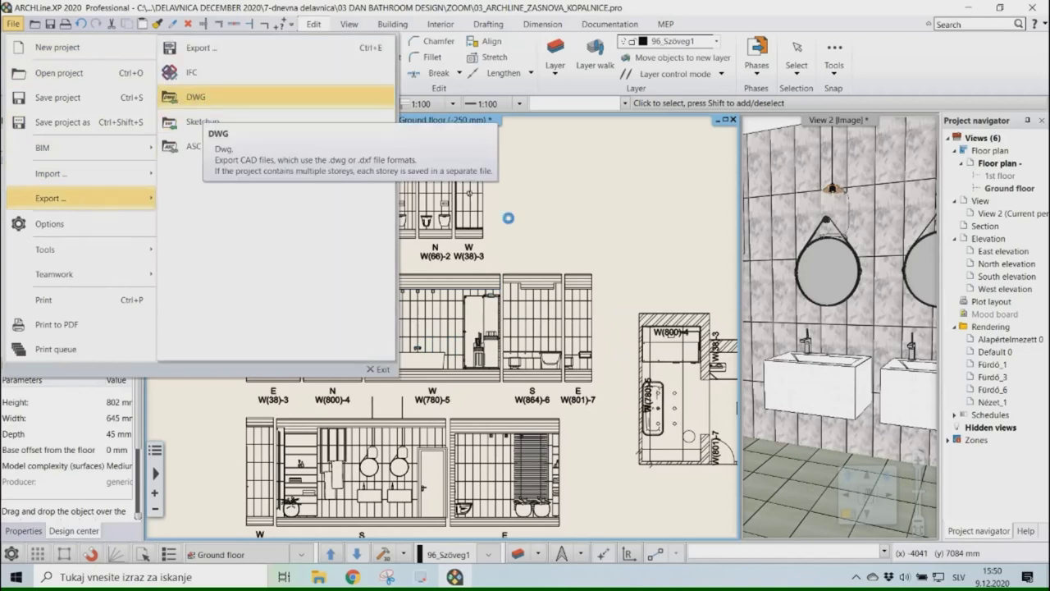
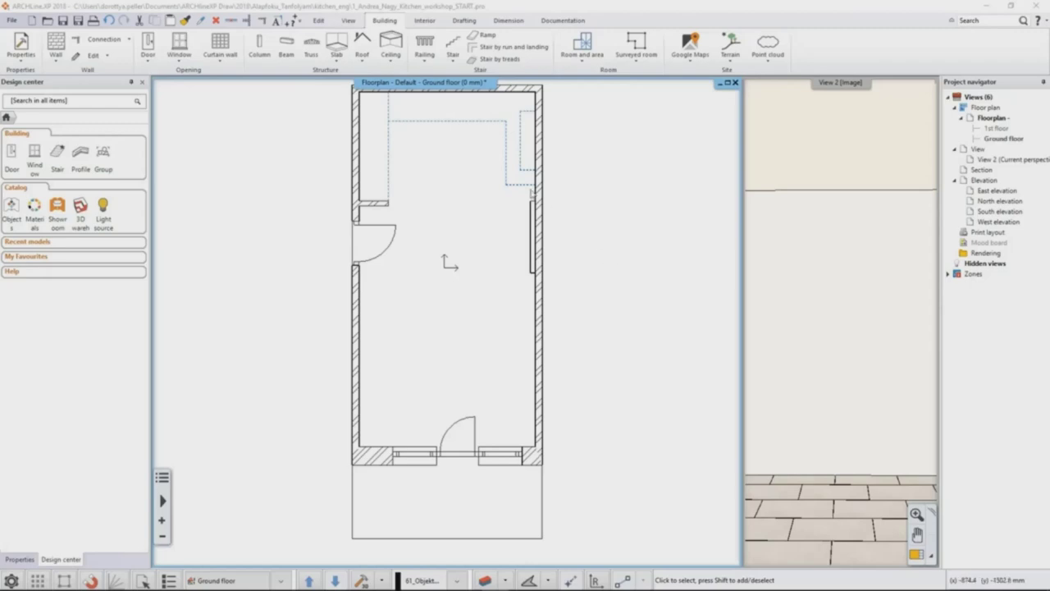
Step: Create a new kitchen cabinet with a depth of 550 mm and a leg space of 100 mm
{"action": "left_click", "coordinate": [424, 19]}
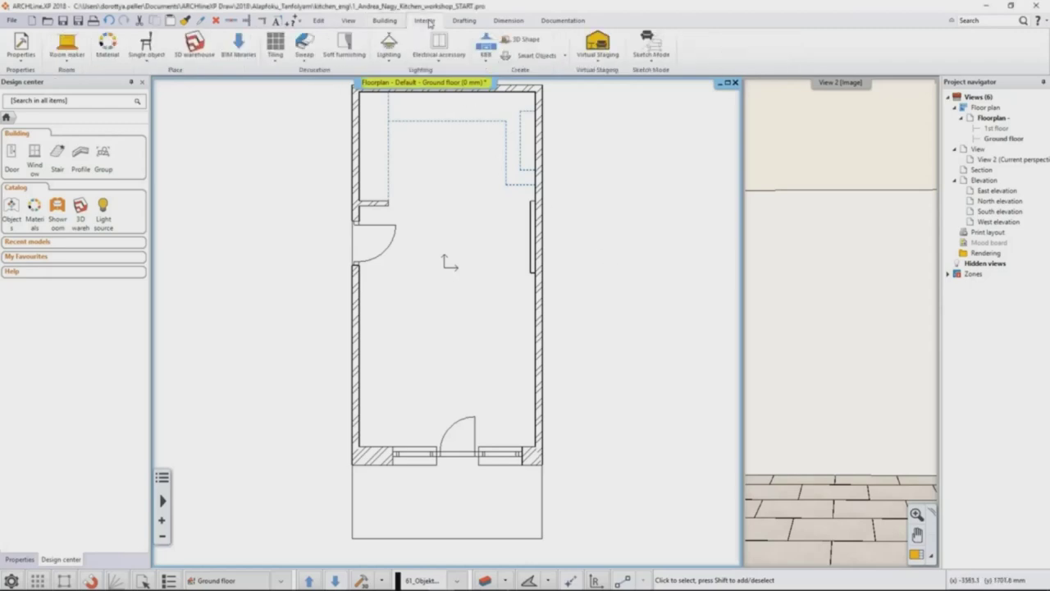
{"action": "left_click", "coordinate": [481, 58]}
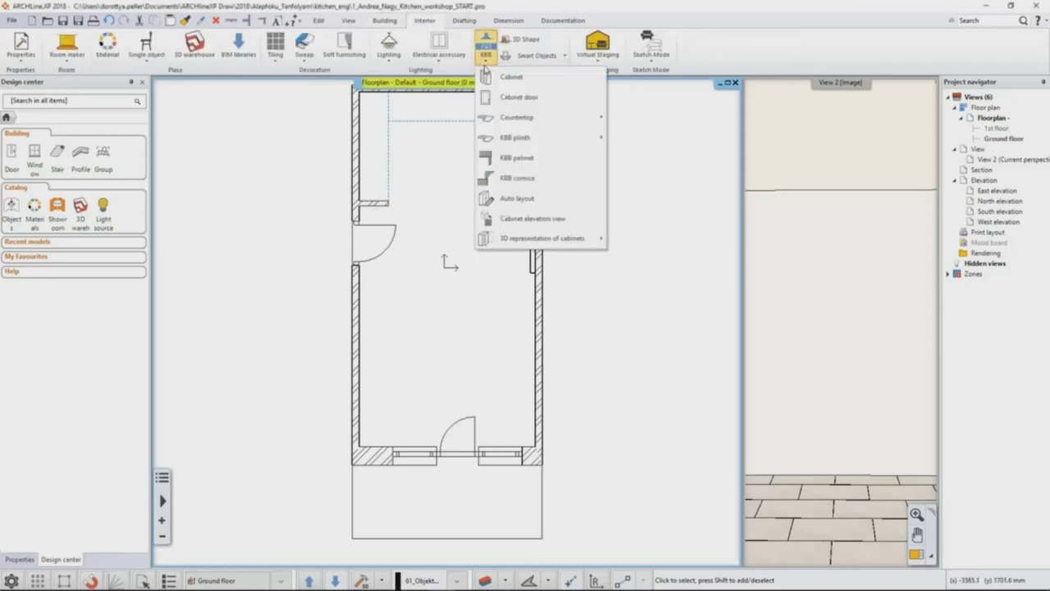
{"action": "left_click", "coordinate": [562, 83]}
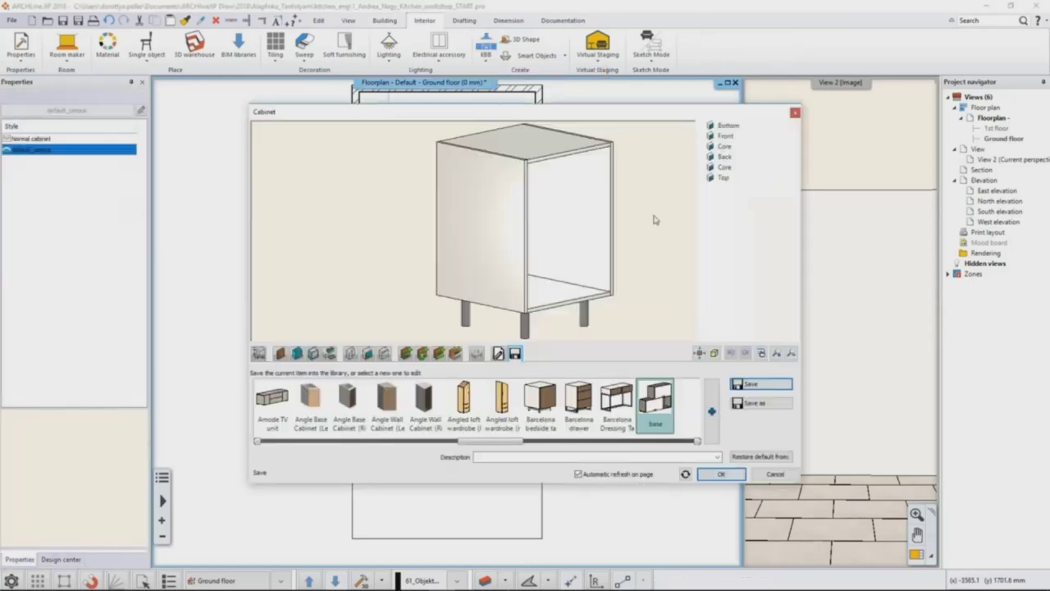
{"action": "left_click", "coordinate": [259, 353]}
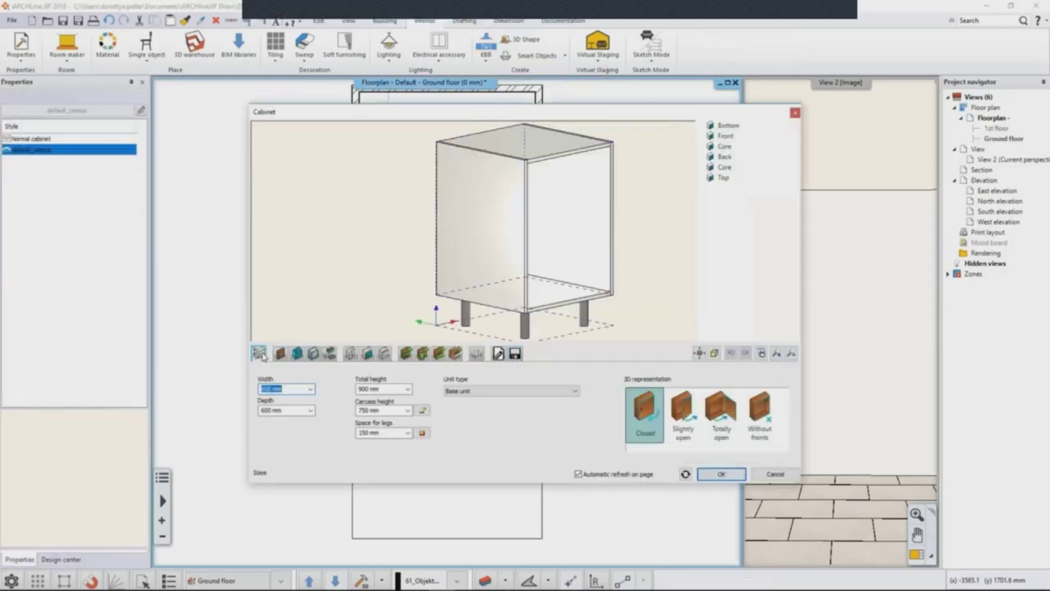
{"action": "left_click", "coordinate": [271, 408]}
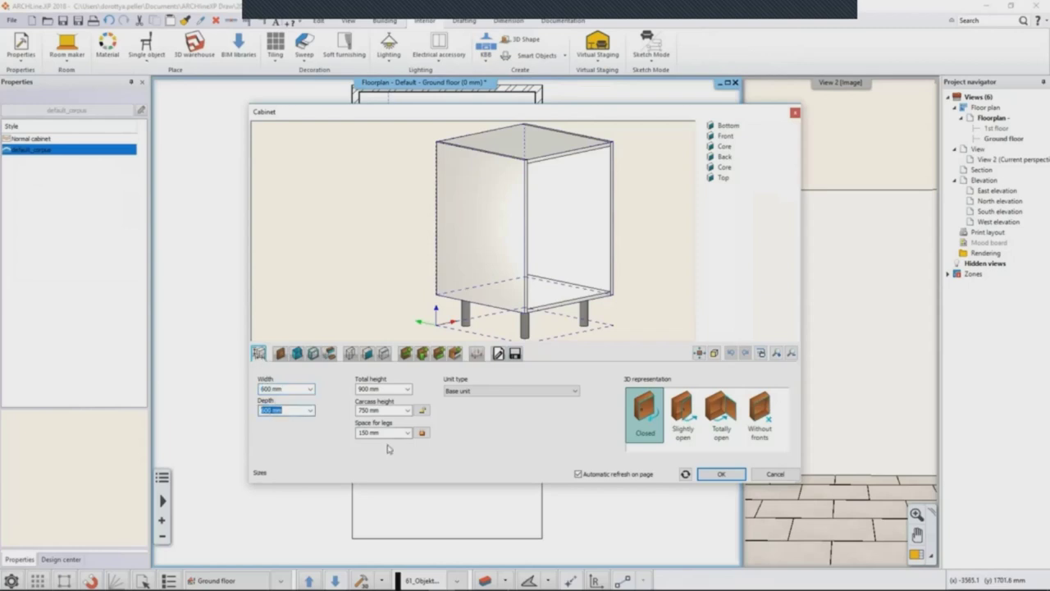
{"action": "type", "text": "550"}
{"action": "left_click", "coordinate": [388, 433]}
{"action": "type", "text": "100"}
{"action": "left_click", "coordinate": [388, 410]}
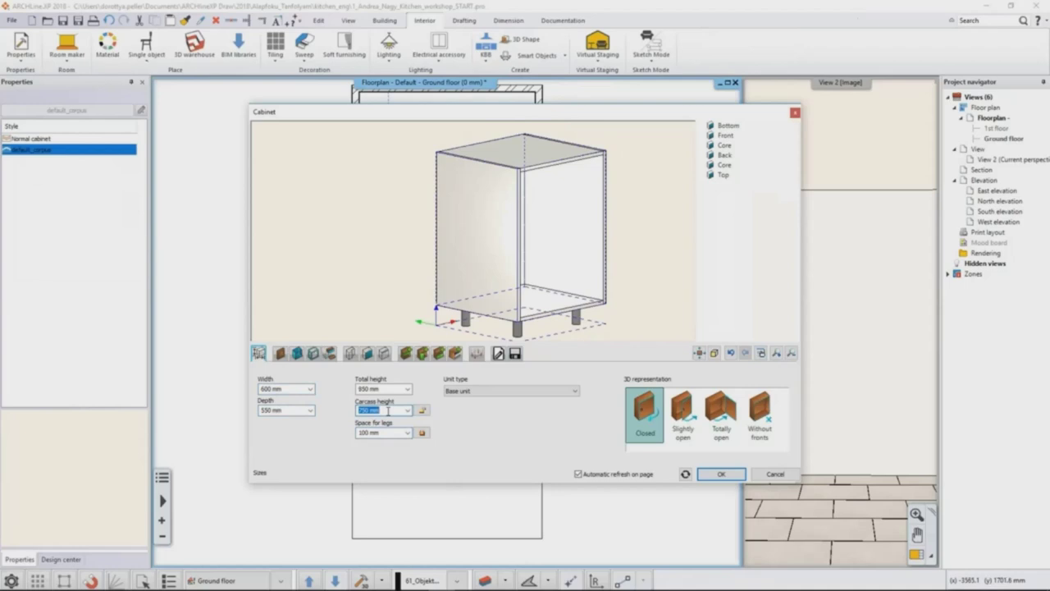
Step: Choose the WS front family panel as the cabinet's default door front
{"action": "left_click", "coordinate": [280, 354]}
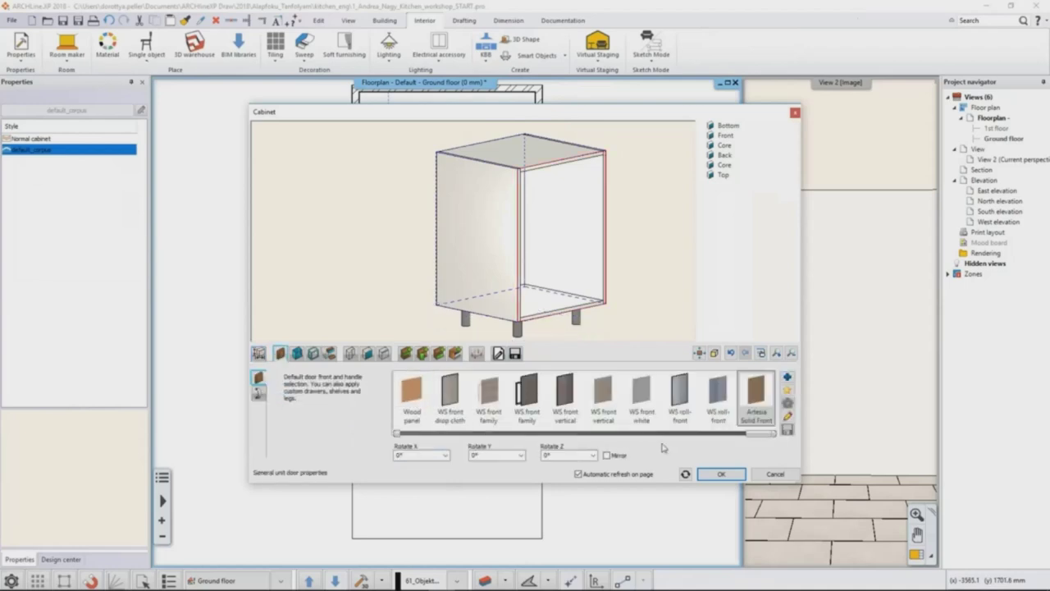
{"action": "left_click", "coordinate": [602, 397]}
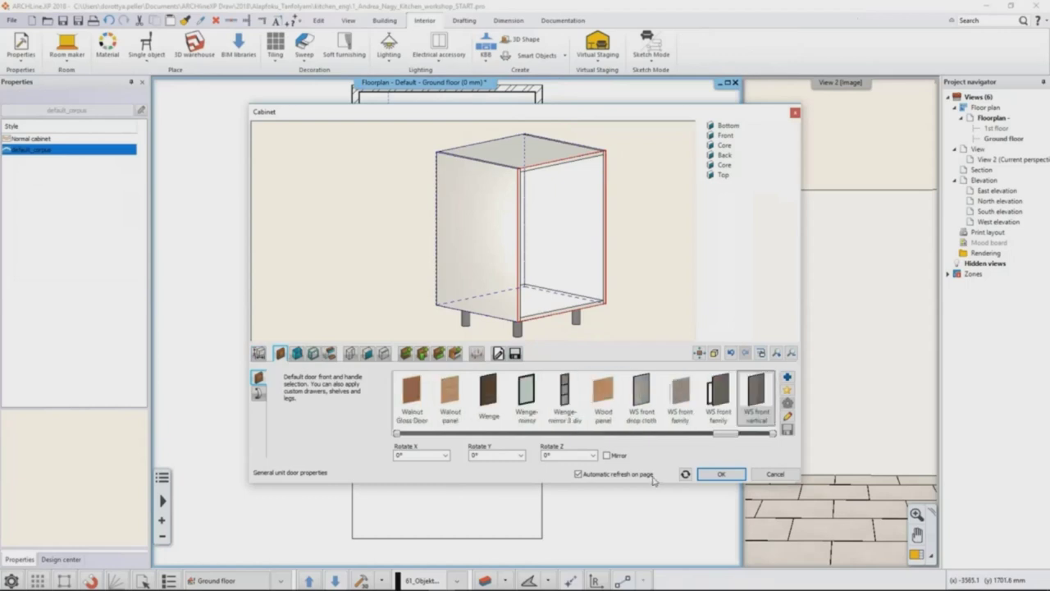
{"action": "left_click", "coordinate": [691, 420]}
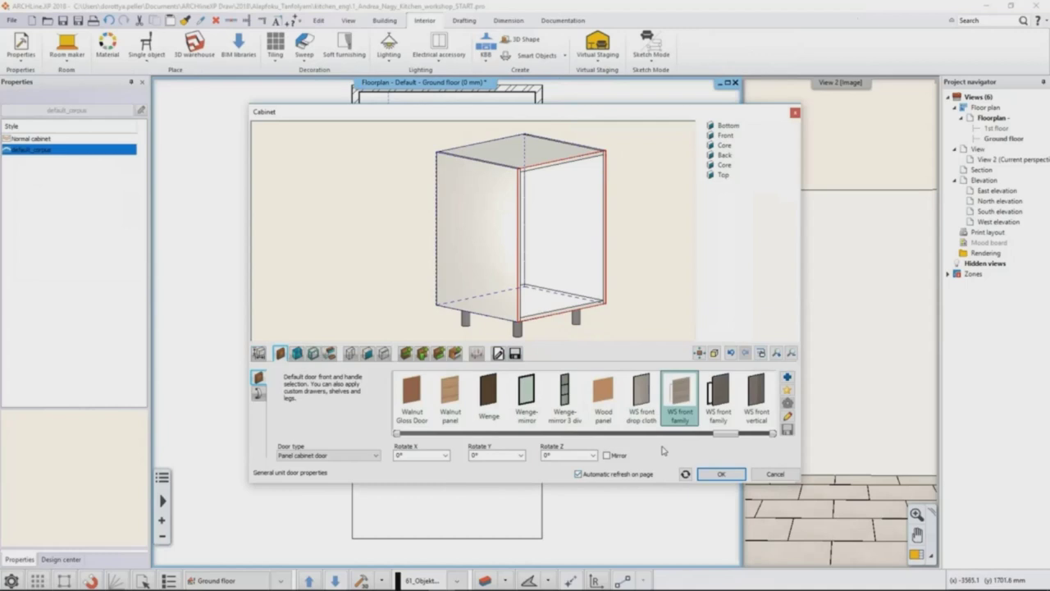
Step: Apply the WS front vertical panel as the cabinet's default side panel
{"action": "left_click", "coordinate": [297, 353]}
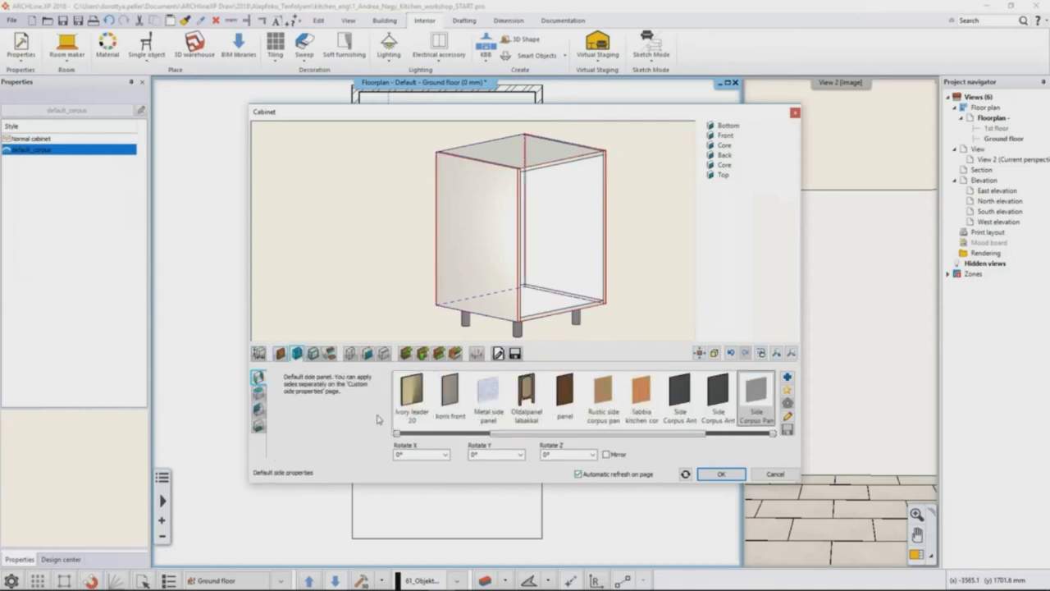
{"action": "left_click_drag", "start_coordinate": [517, 440], "coordinate": [597, 439]}
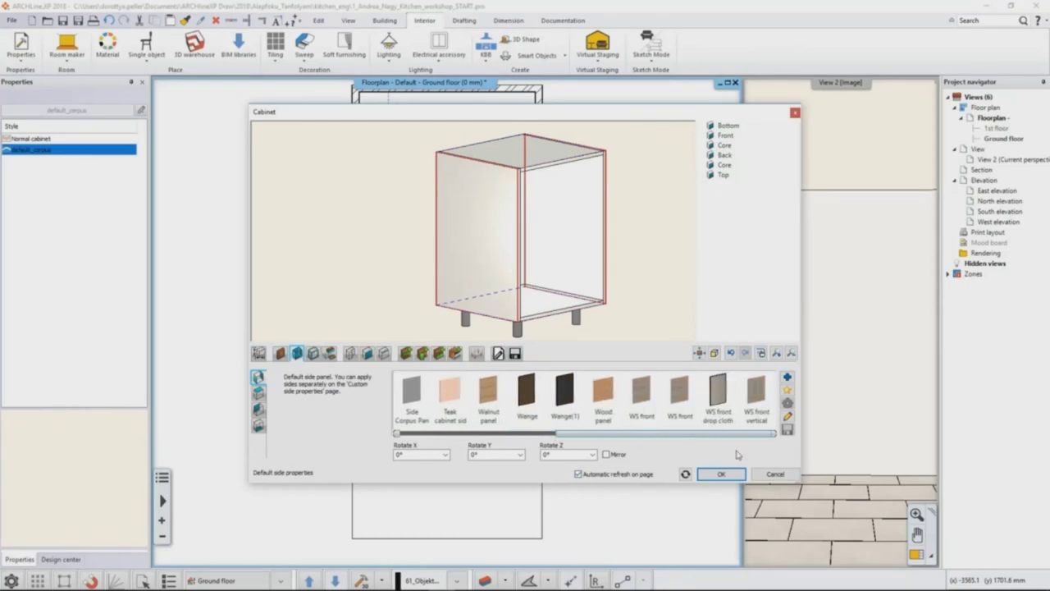
{"action": "left_click", "coordinate": [755, 397]}
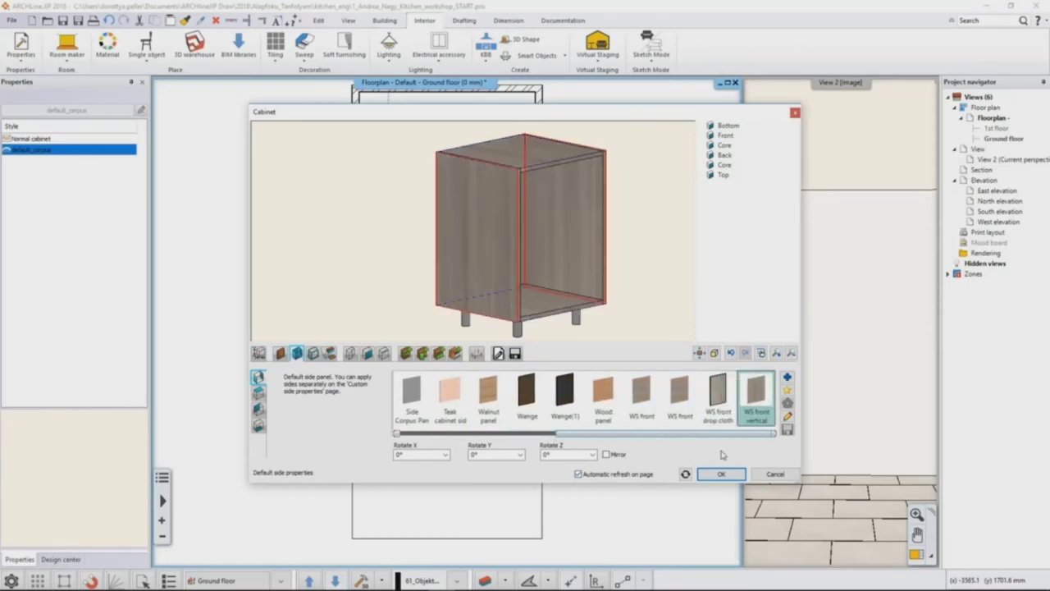
Step: Detach the back and top panels from the side panel settings, using WS back panel for the back
{"action": "left_click", "coordinate": [269, 410]}
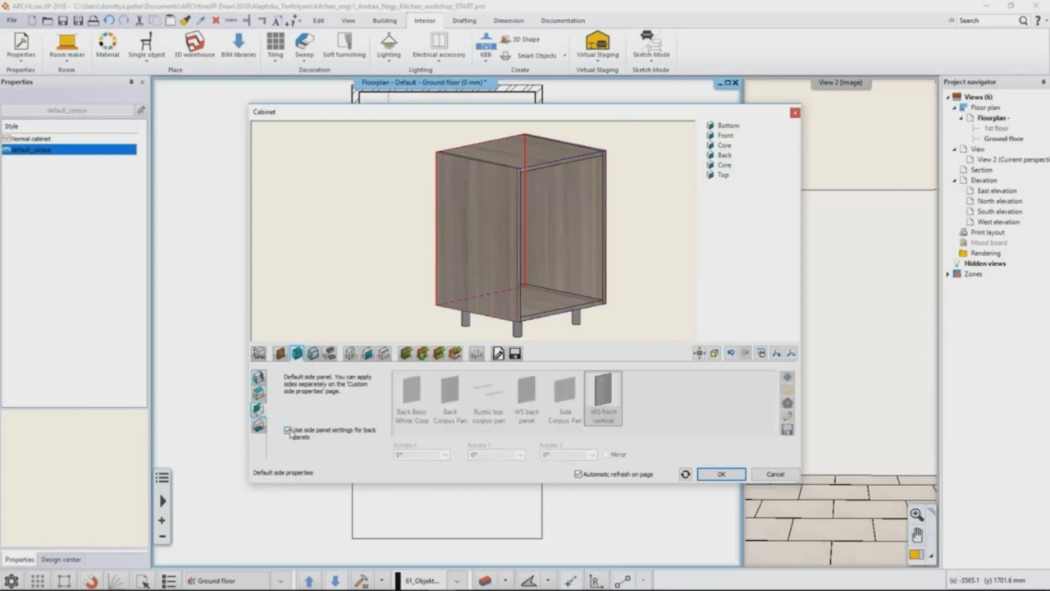
{"action": "left_click", "coordinate": [288, 430]}
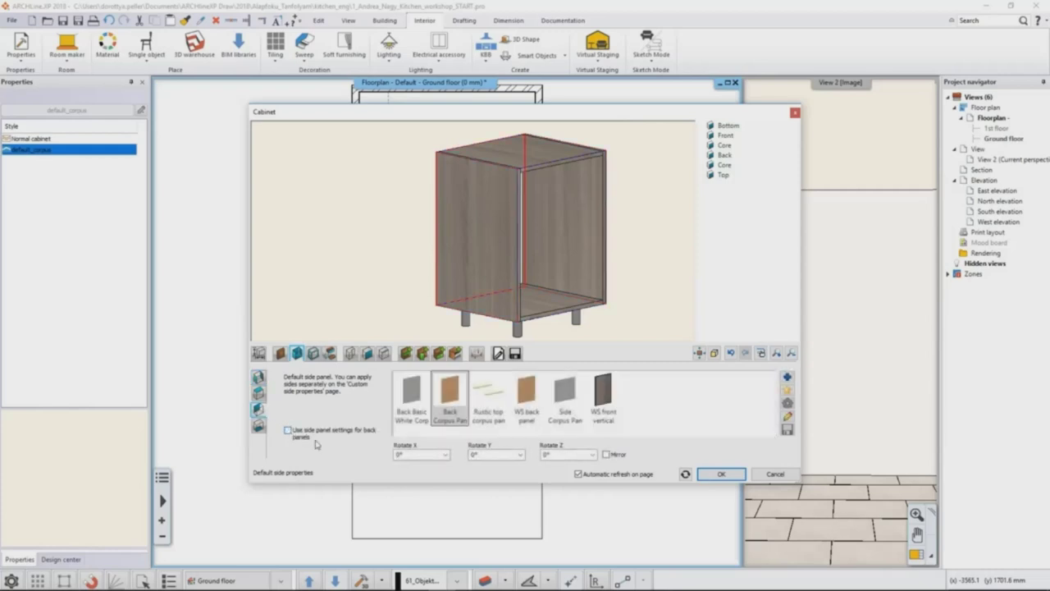
{"action": "left_click", "coordinate": [532, 395]}
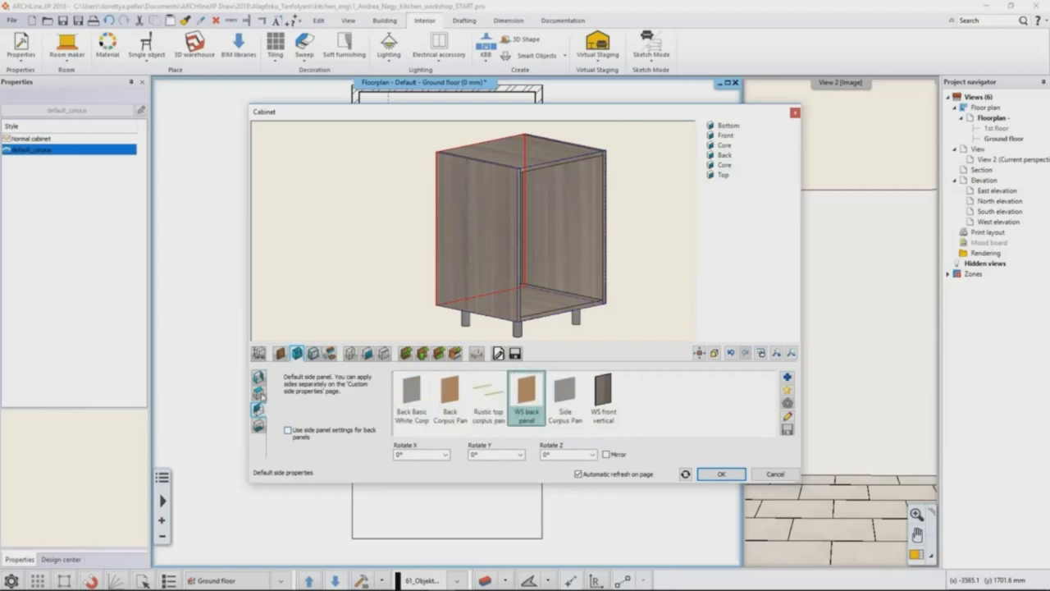
{"action": "left_click", "coordinate": [260, 394]}
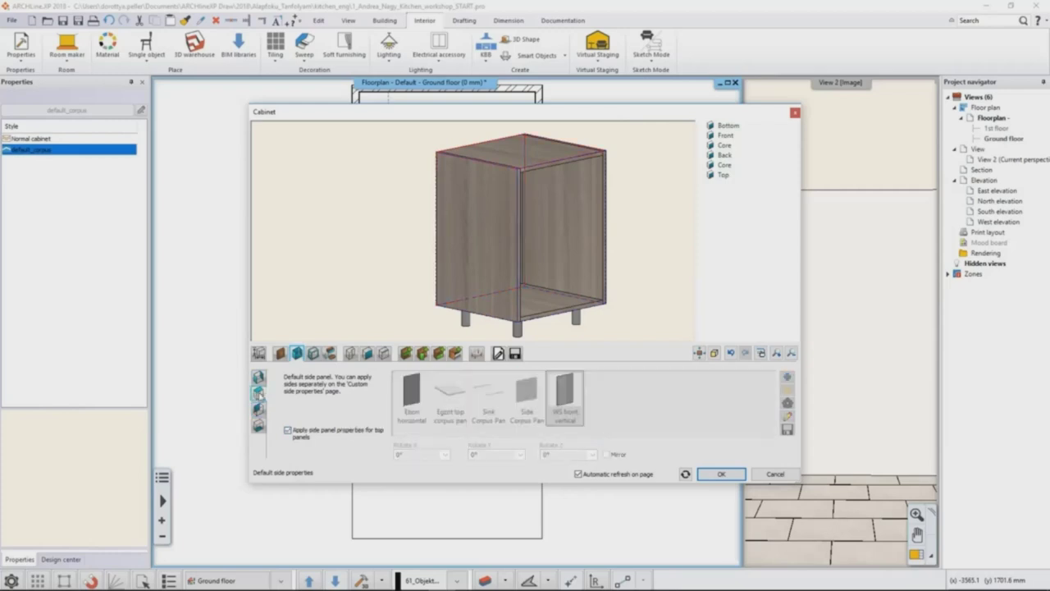
{"action": "left_click", "coordinate": [288, 430]}
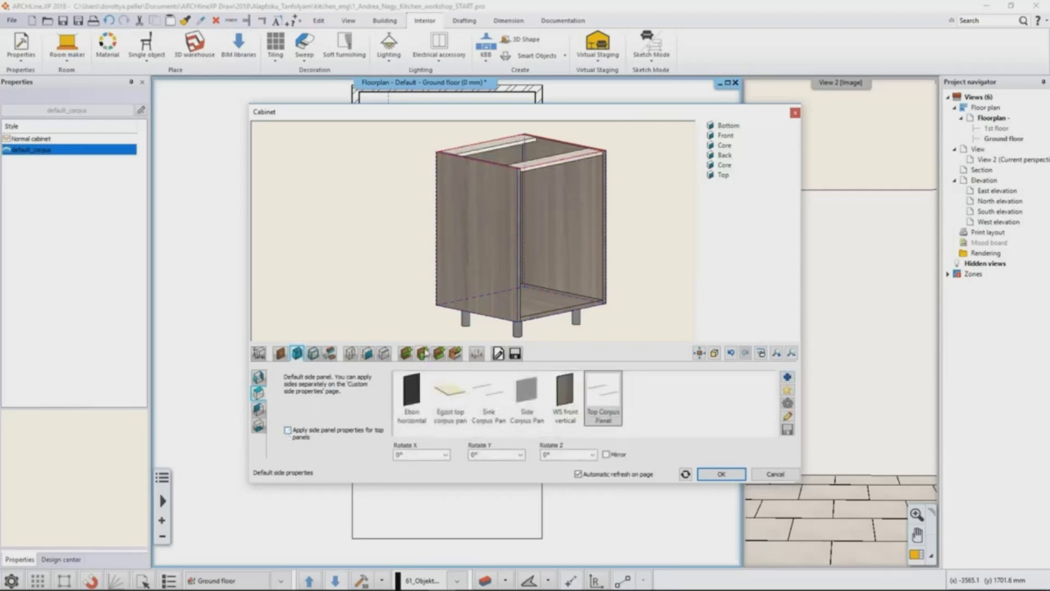
Step: Add a Left or Right door to the cabinet front and place its handle at the custom top-centre position
{"action": "left_click", "coordinate": [423, 353]}
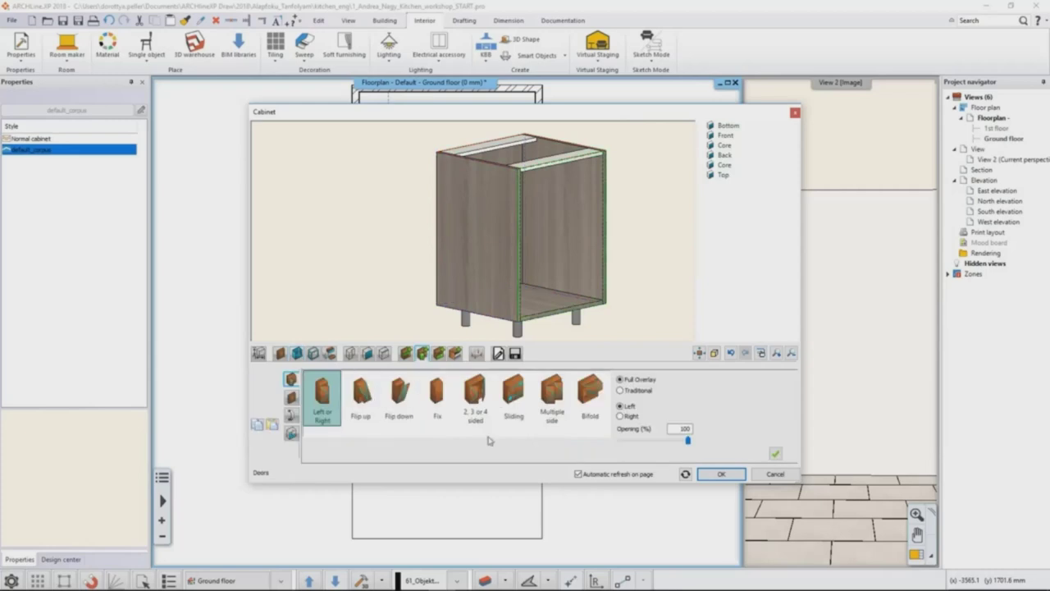
{"action": "left_click", "coordinate": [776, 454]}
{"action": "left_click", "coordinate": [290, 415]}
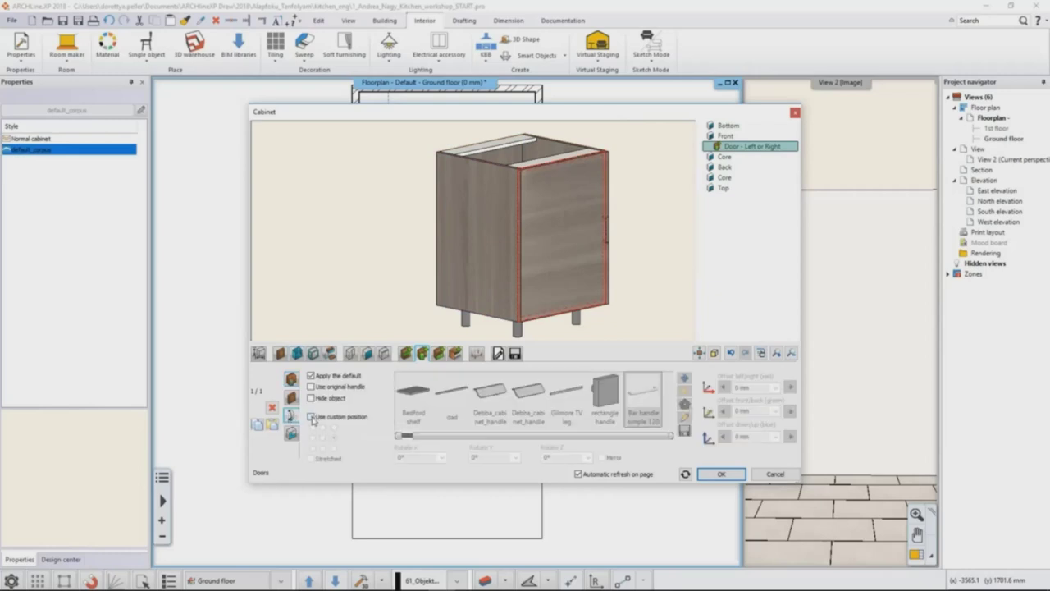
{"action": "left_click", "coordinate": [320, 417]}
{"action": "left_click", "coordinate": [322, 428]}
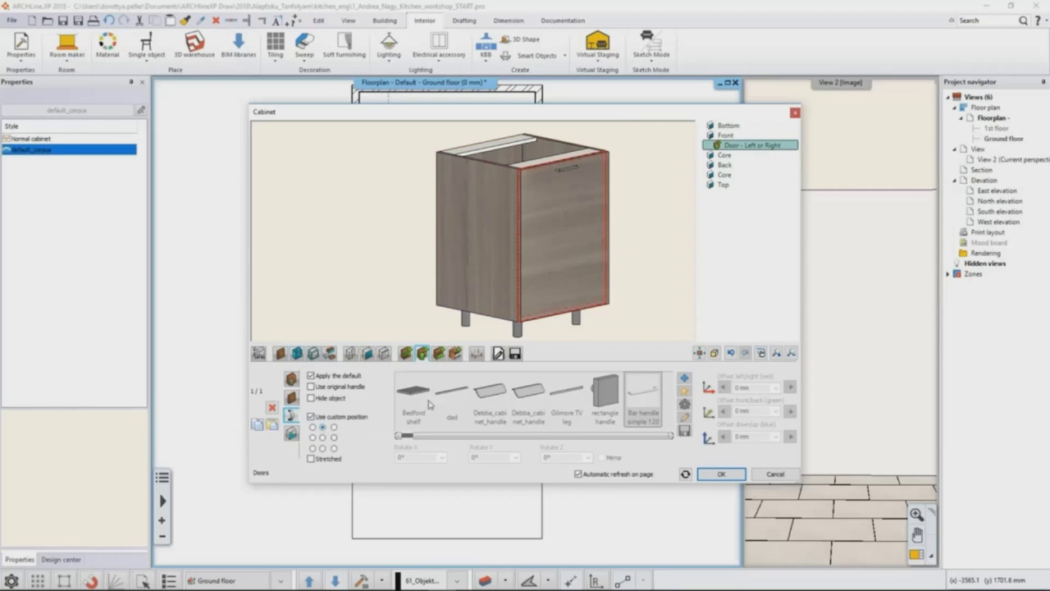
Step: Save the cabinet as a new library item named Base cabinet in category KITCHEN, sub-category Base Cabinets
{"action": "left_click", "coordinate": [514, 353]}
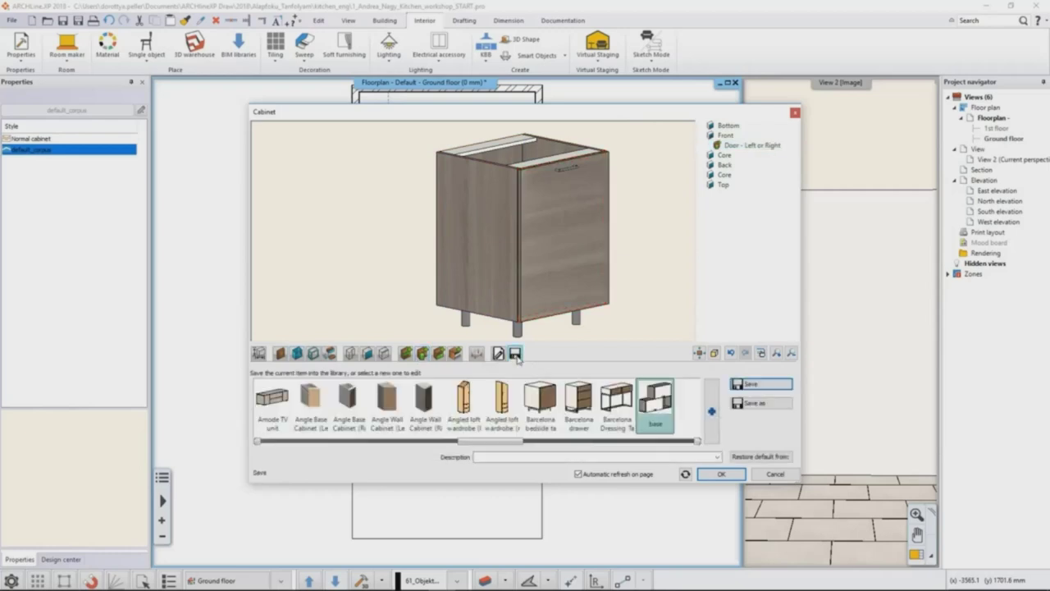
{"action": "left_click", "coordinate": [761, 403]}
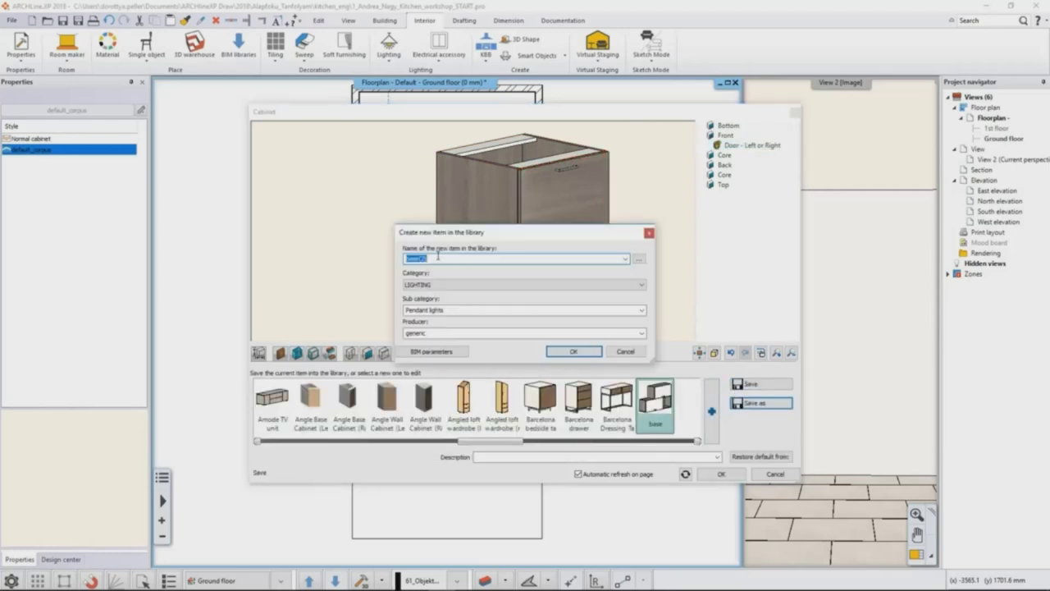
{"action": "type", "text": "Base cabinet"}
{"action": "left_click", "coordinate": [414, 284]}
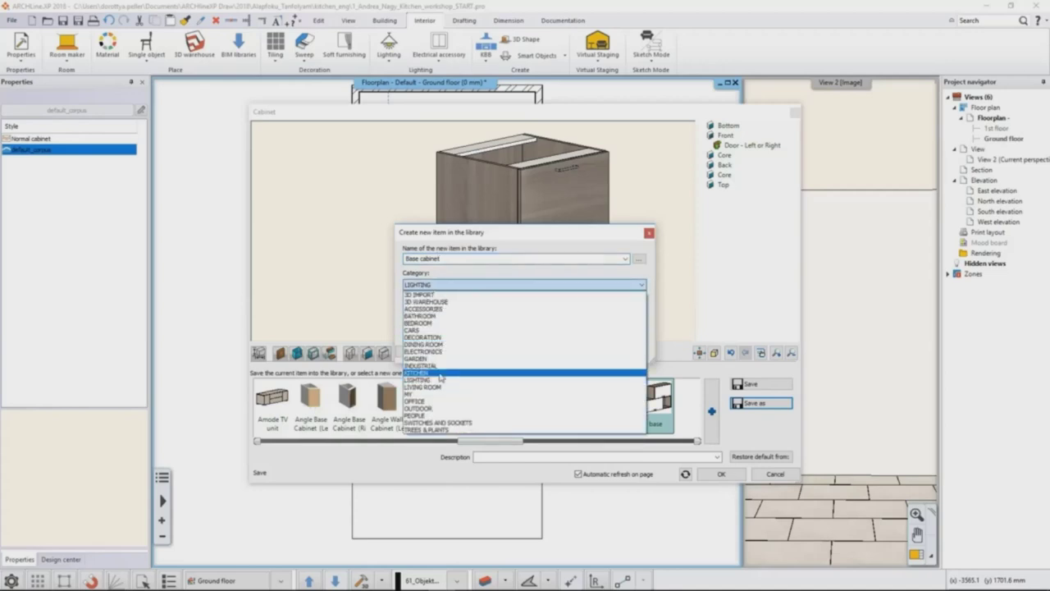
{"action": "left_click", "coordinate": [440, 375]}
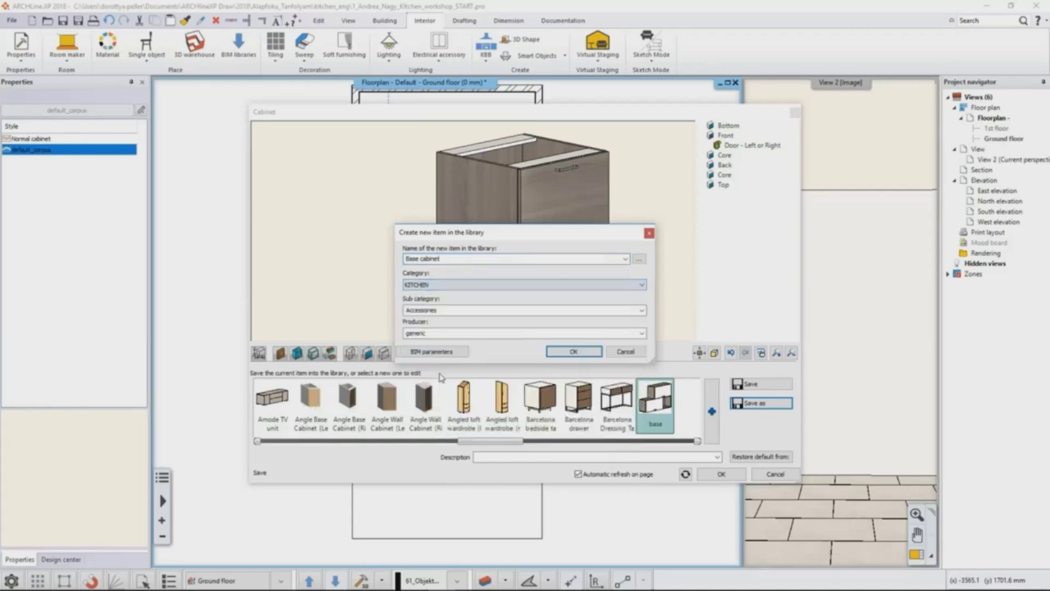
{"action": "left_click", "coordinate": [643, 310]}
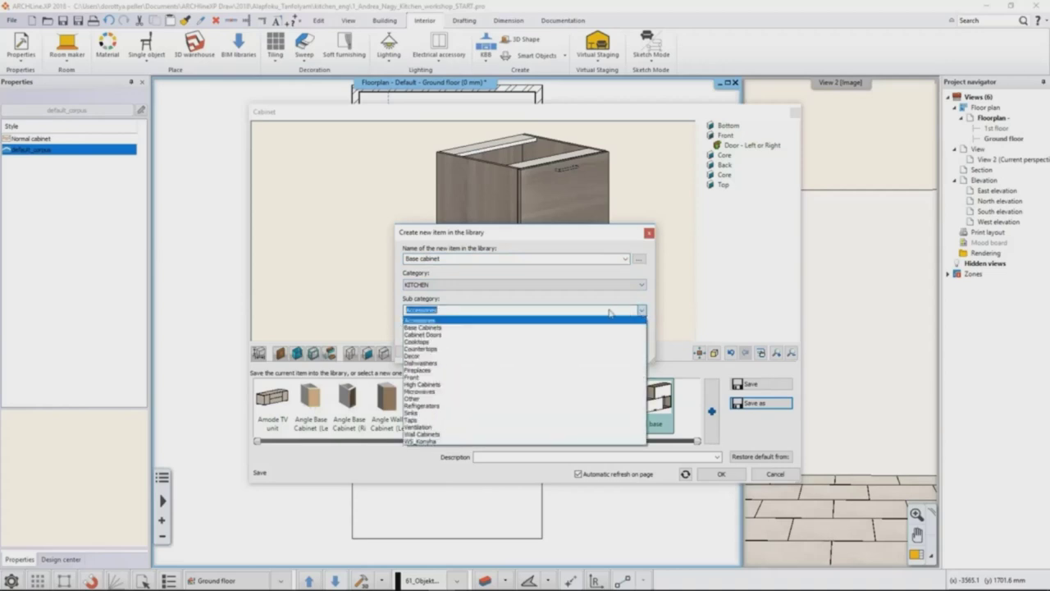
{"action": "left_click", "coordinate": [501, 327]}
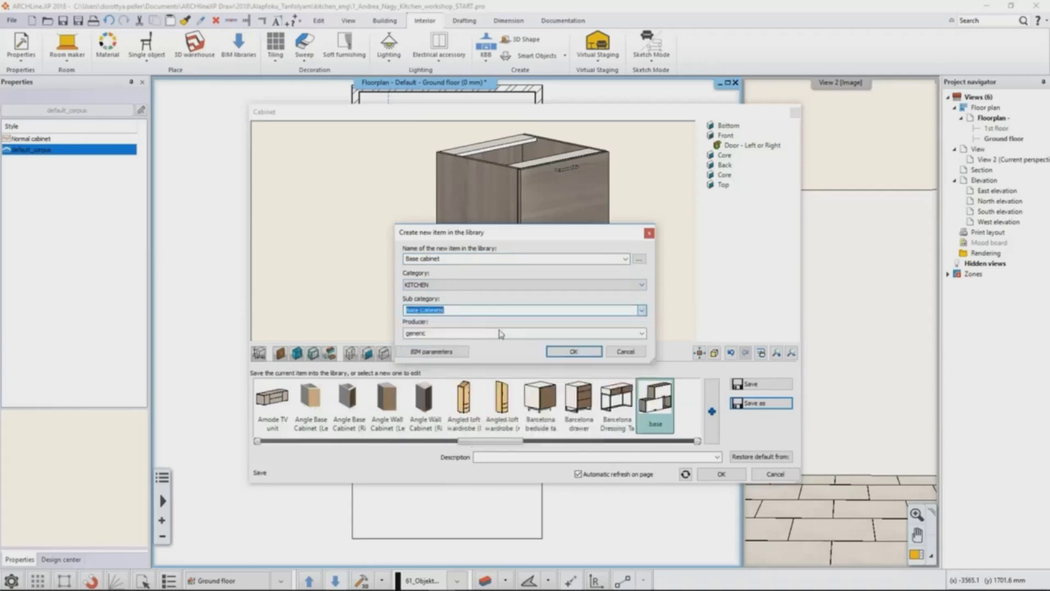
{"action": "left_click", "coordinate": [571, 351]}
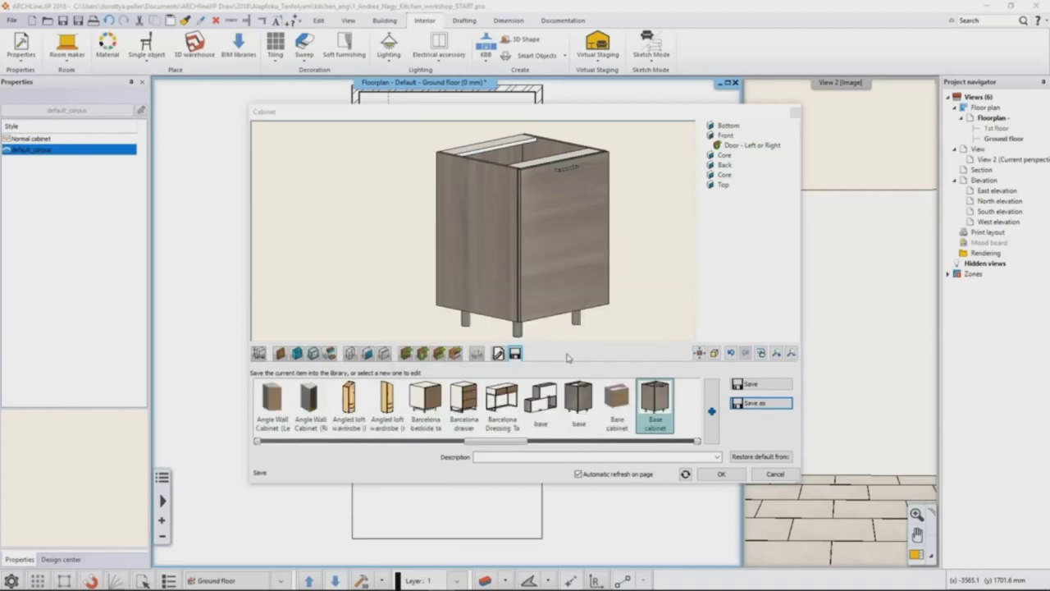
Step: Place five base cabinets side by side along the kitchen's upper wall, starting at the right-hand corner
{"action": "left_click", "coordinate": [721, 474]}
{"action": "middle_click_drag", "start_coordinate": [423, 105], "coordinate": [441, 243]}
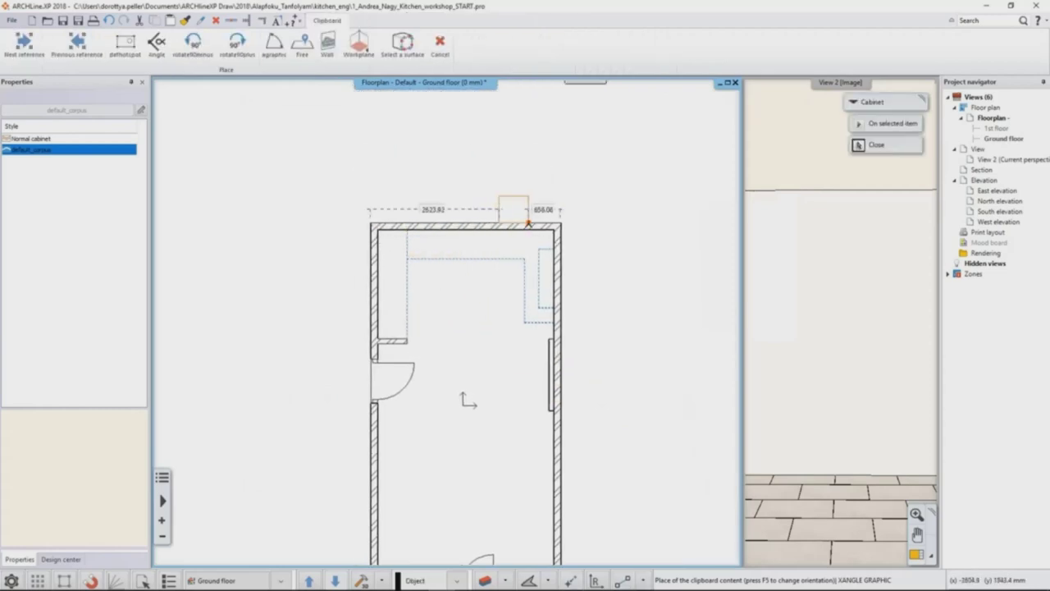
{"action": "left_click", "coordinate": [531, 230]}
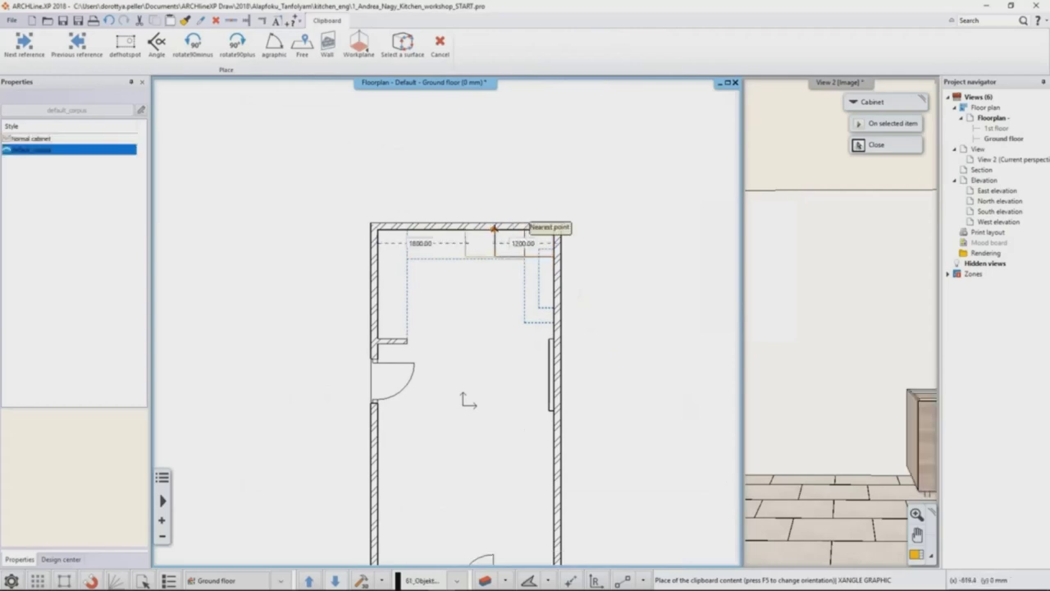
{"action": "left_click", "coordinate": [493, 229]}
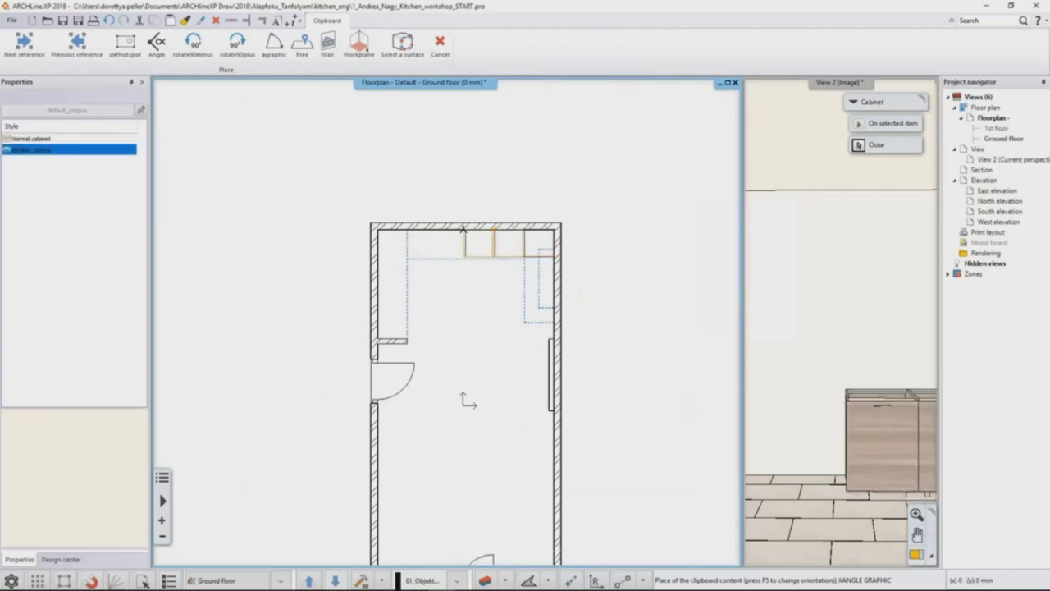
{"action": "left_click", "coordinate": [465, 230]}
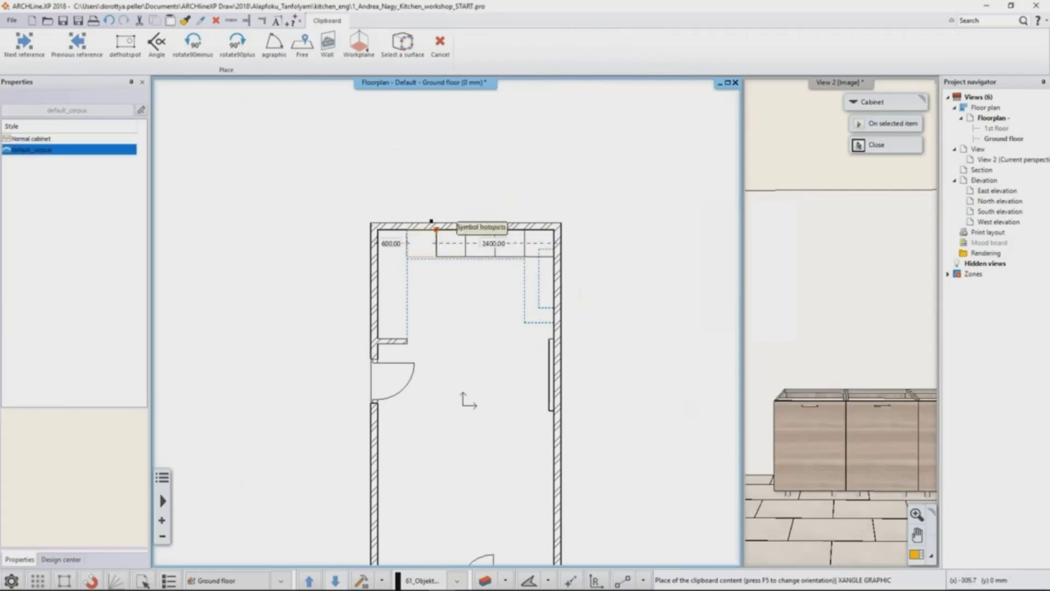
{"action": "key", "text": "Escape"}
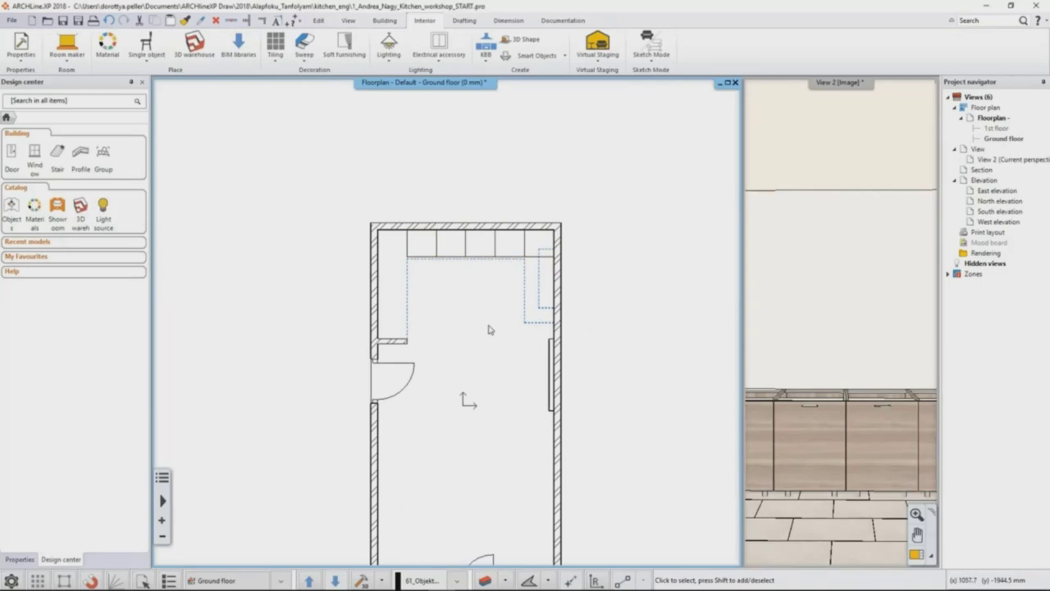
Step: Open the middle base cabinet of the row for editing and delete the Left or Right door from its front
{"action": "scroll", "coordinate": [447, 294], "scroll_direction": "up", "scroll_amount": 5}
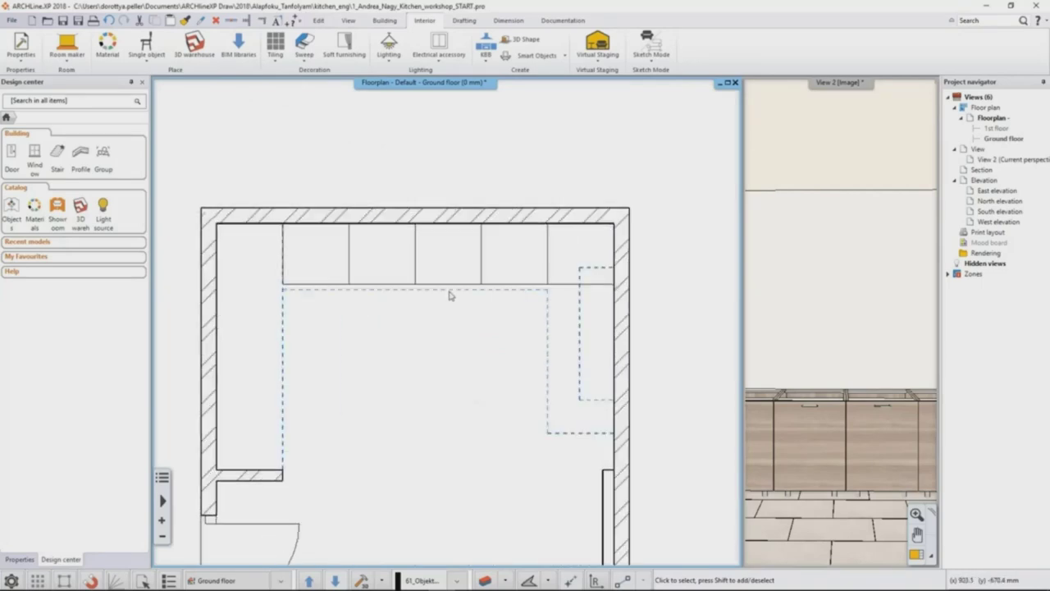
{"action": "left_click", "coordinate": [449, 290]}
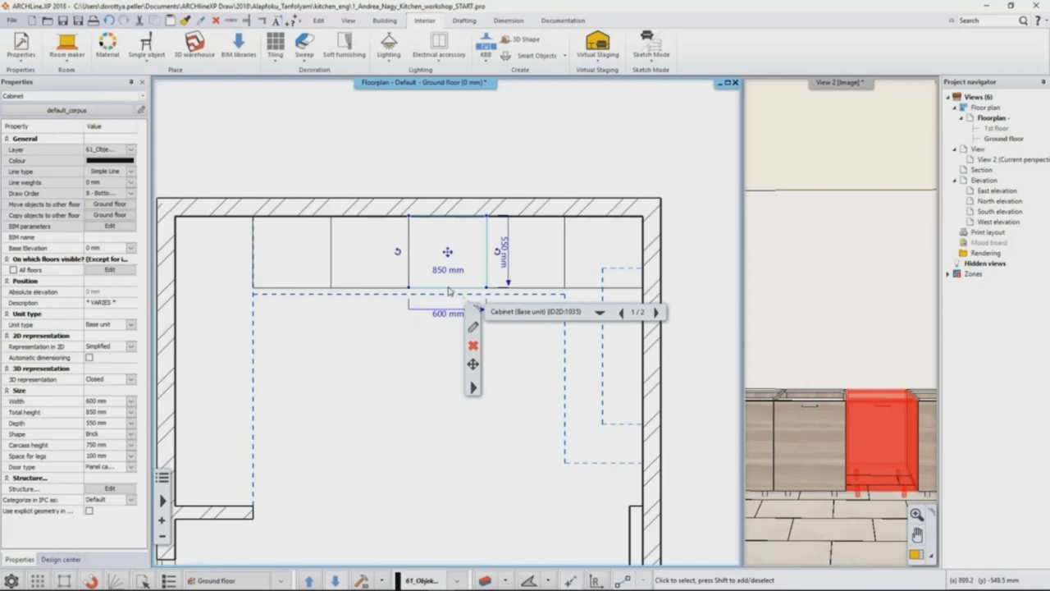
{"action": "left_click", "coordinate": [473, 326]}
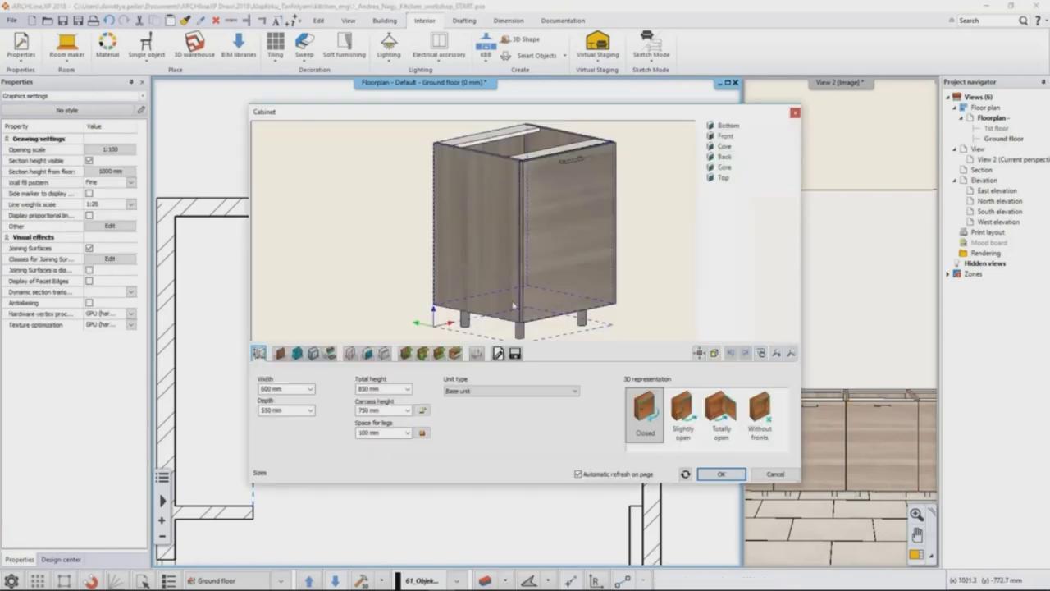
{"action": "left_click", "coordinate": [558, 241]}
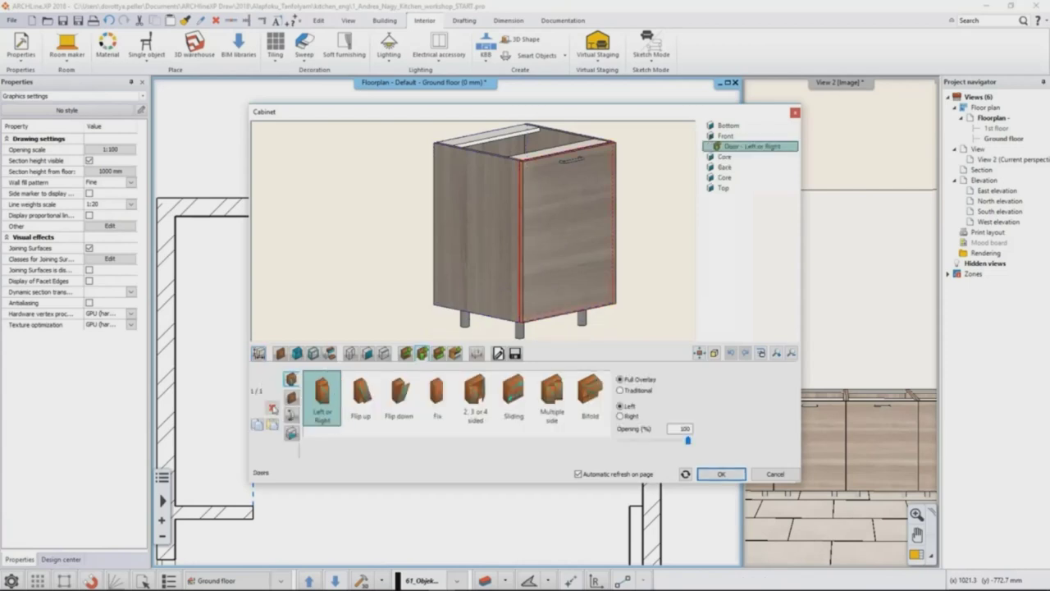
{"action": "left_click", "coordinate": [271, 407]}
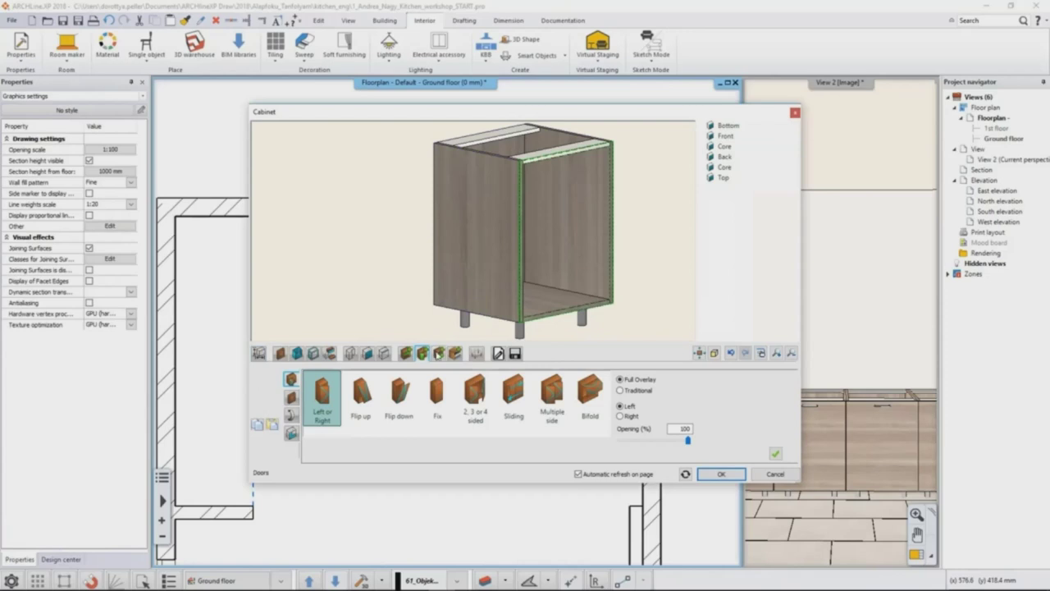
Step: Add a Multiple with single front drawer unit with 3 items to the cabinet front
{"action": "left_click", "coordinate": [438, 353]}
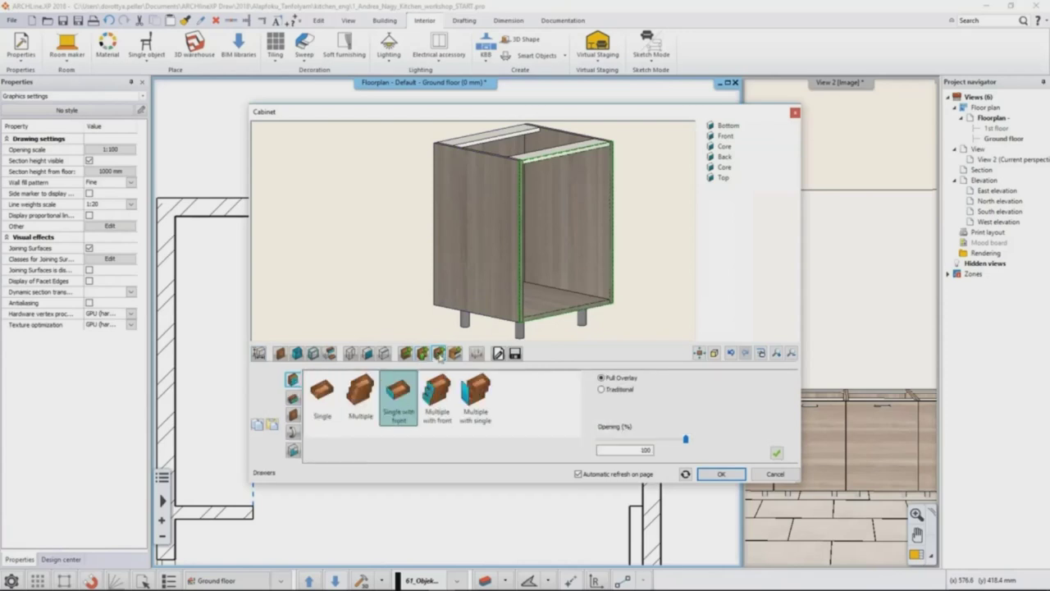
{"action": "left_click", "coordinate": [474, 389]}
{"action": "double_click", "coordinate": [729, 379]}
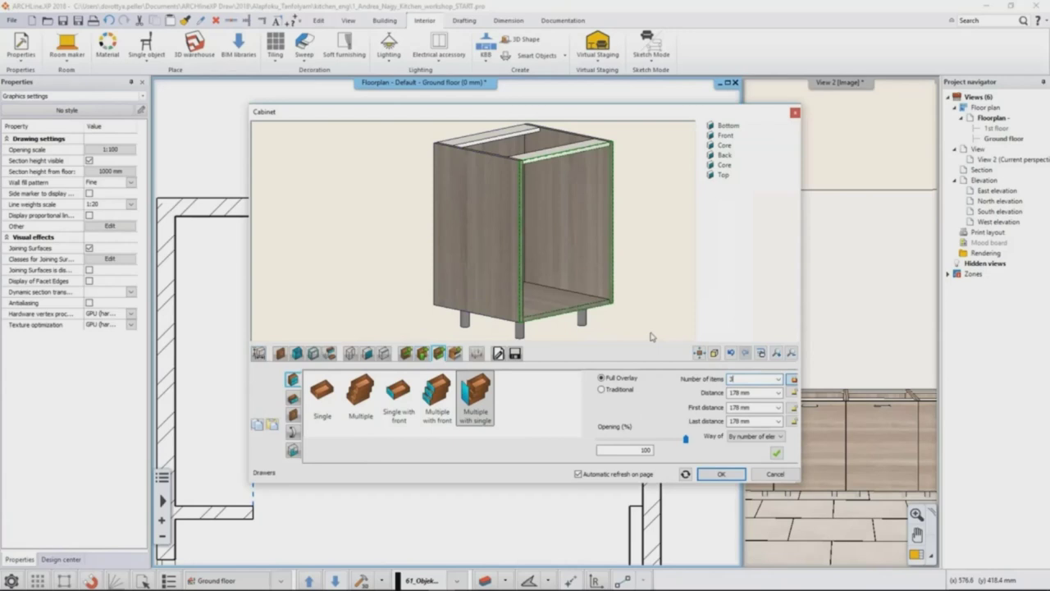
{"action": "left_click", "coordinate": [775, 453]}
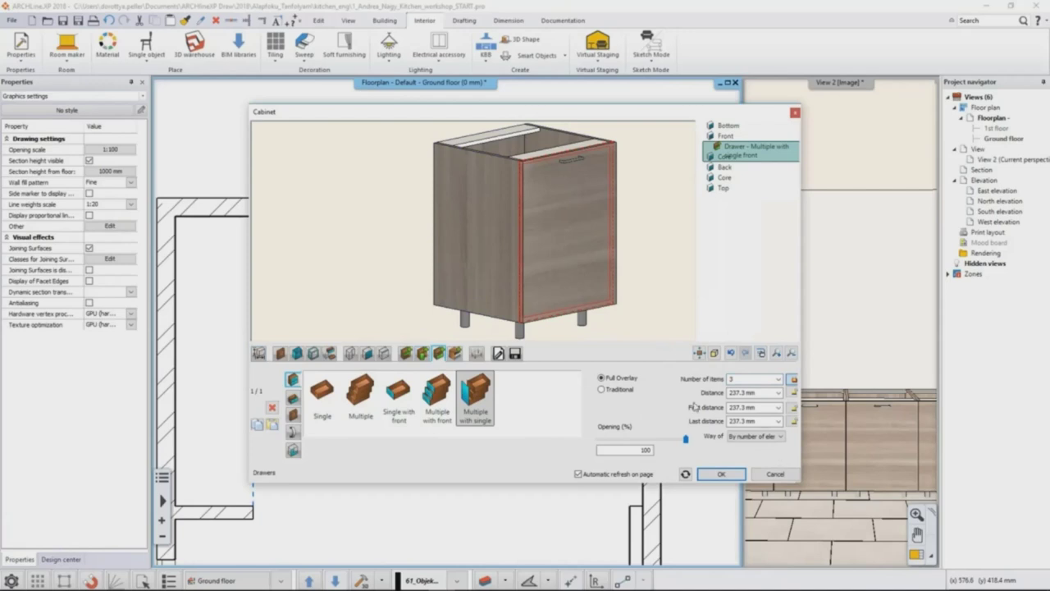
Step: Save the cabinet as a new library item named Cabinet with drawers and apply the changes to the placed unit
{"action": "left_click", "coordinate": [516, 353]}
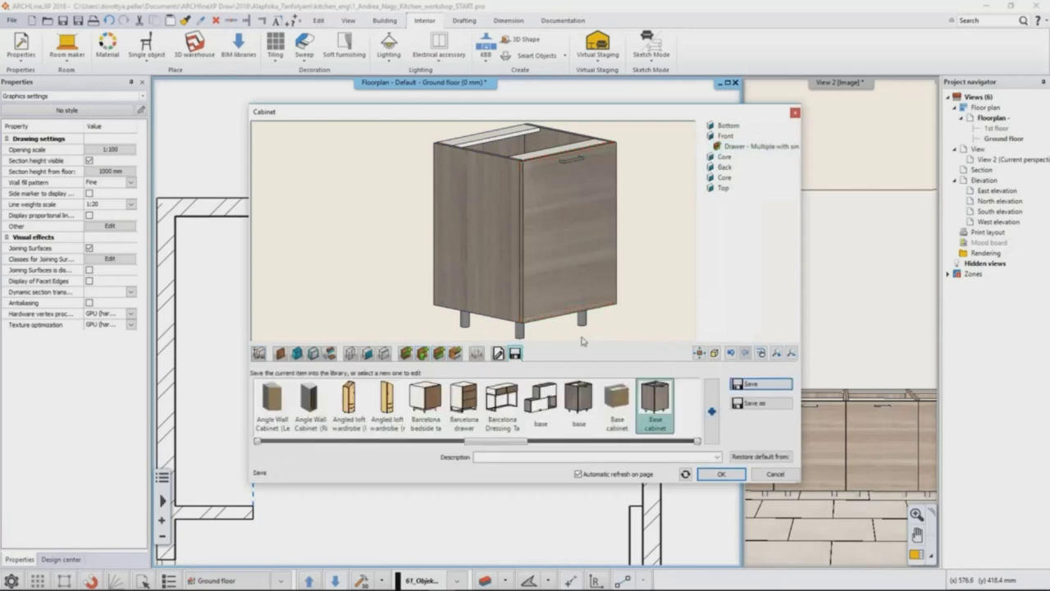
{"action": "left_click", "coordinate": [752, 403]}
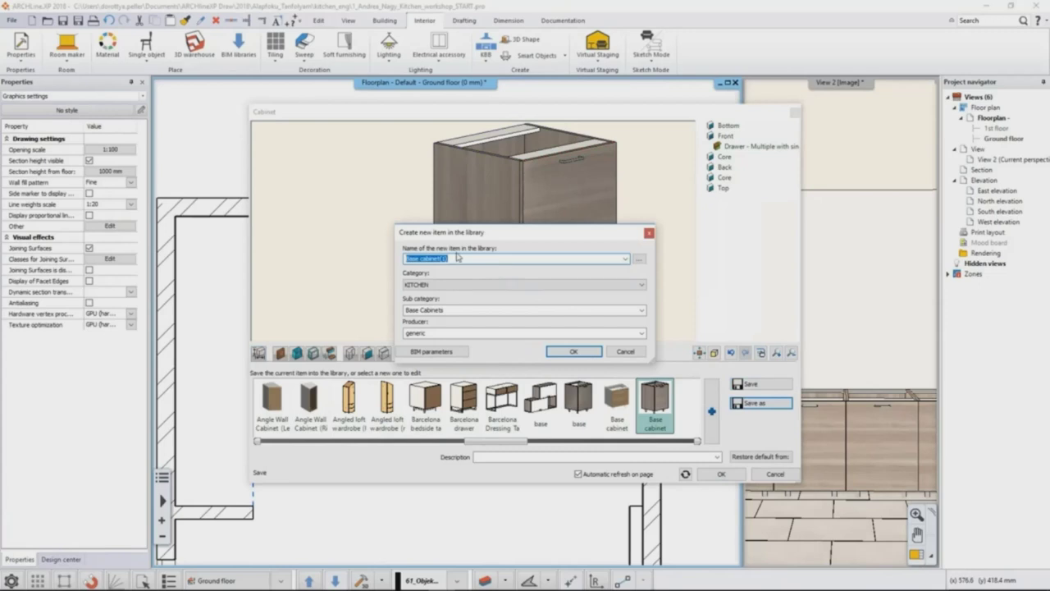
{"action": "type", "text": "Cabinet with drawers"}
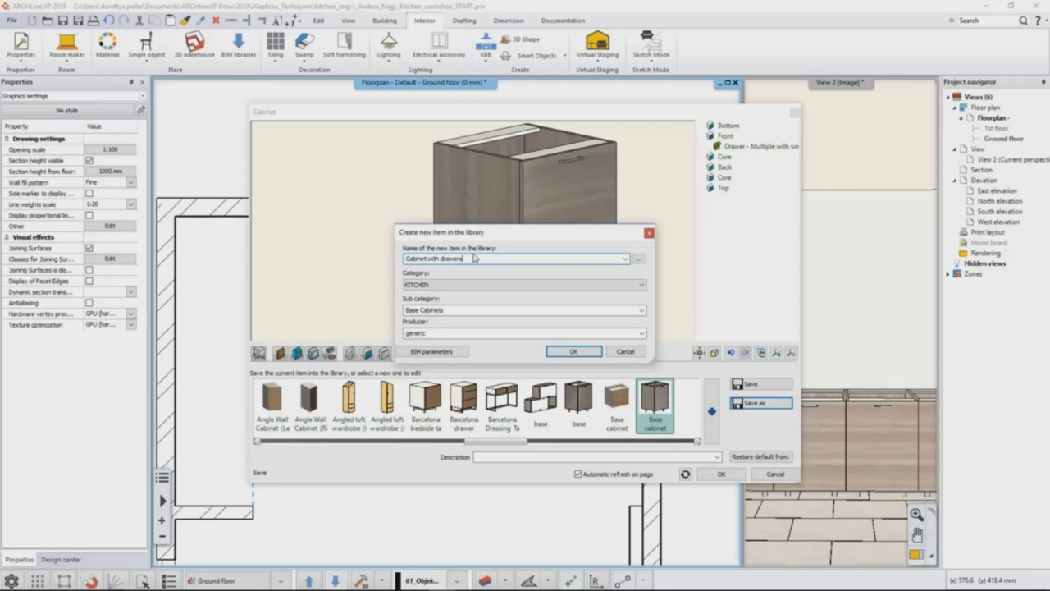
{"action": "left_click", "coordinate": [574, 351]}
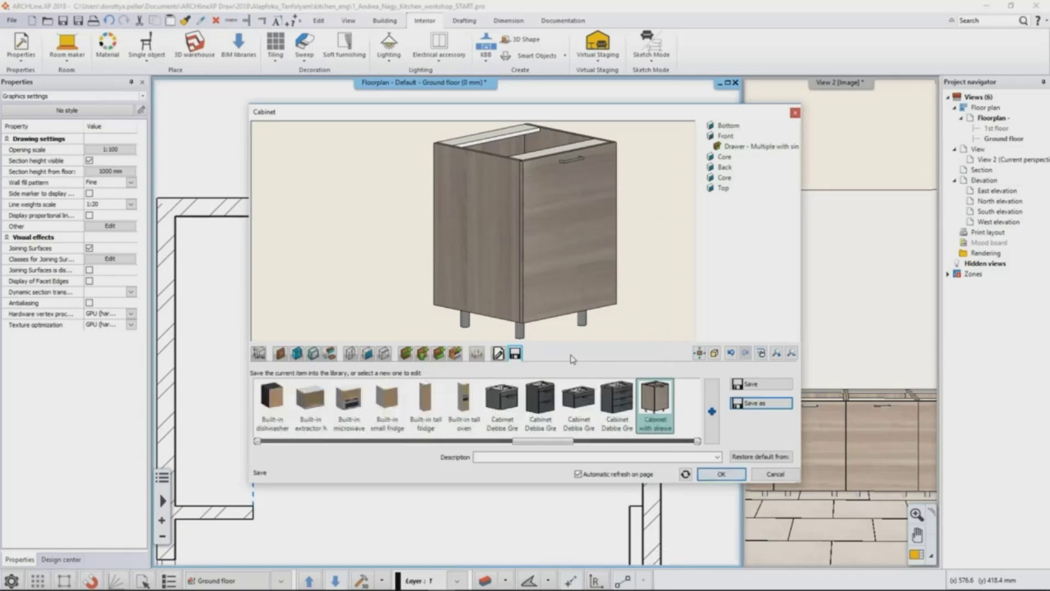
{"action": "left_click", "coordinate": [711, 475]}
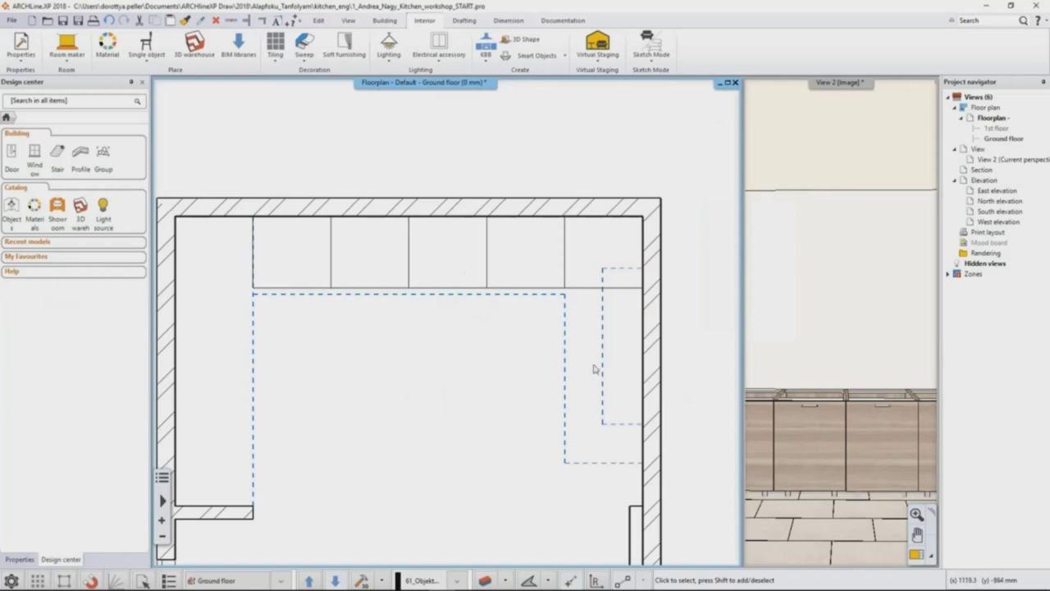
Step: Delete the base cabinet in the kitchen's upper-right corner
{"action": "left_click", "coordinate": [597, 291]}
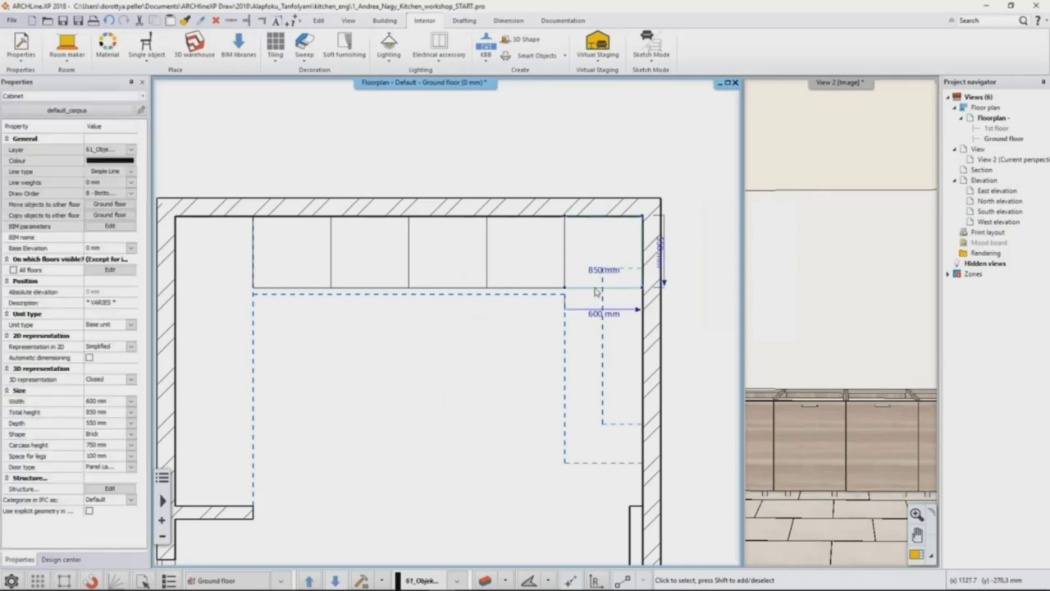
{"action": "mouse_move", "coordinate": [596, 293]}
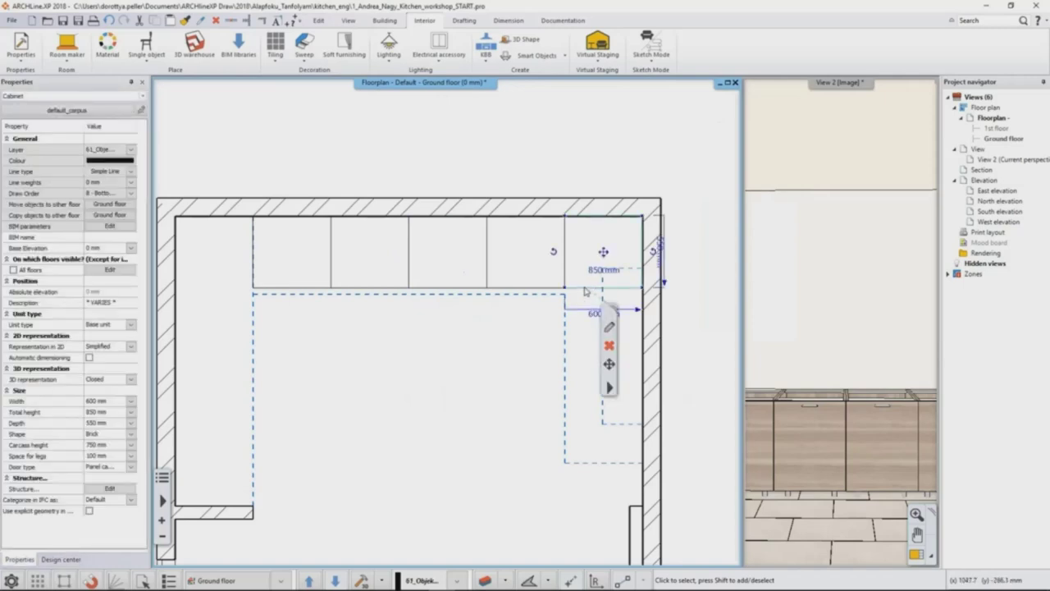
{"action": "left_click", "coordinate": [610, 348]}
Step: Start a new cabinet from the saved Base cabinet library item and set its width to 1100 mm
{"action": "left_click", "coordinate": [493, 62]}
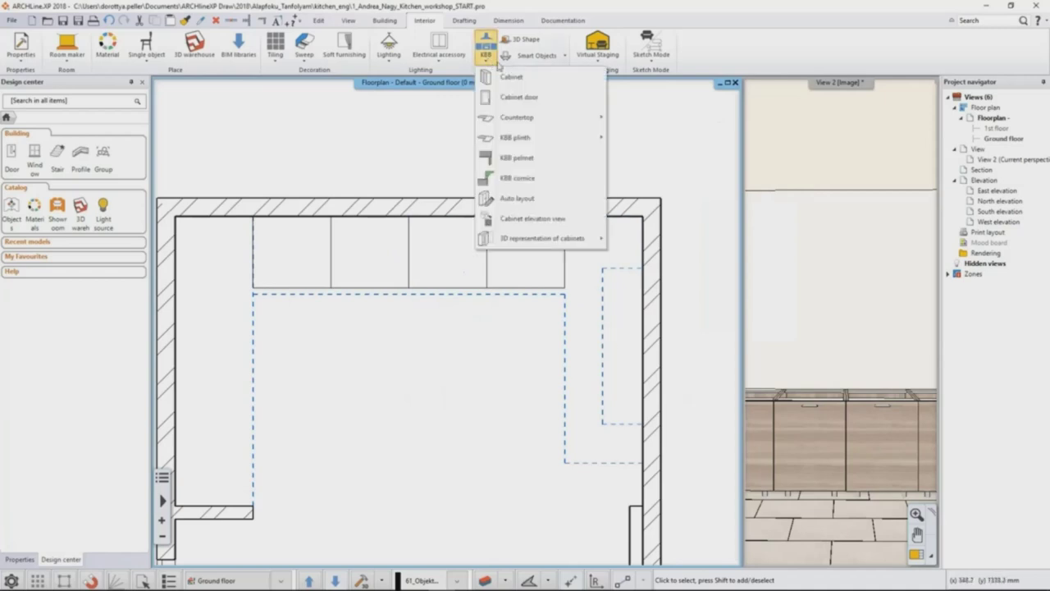
{"action": "left_click", "coordinate": [511, 77]}
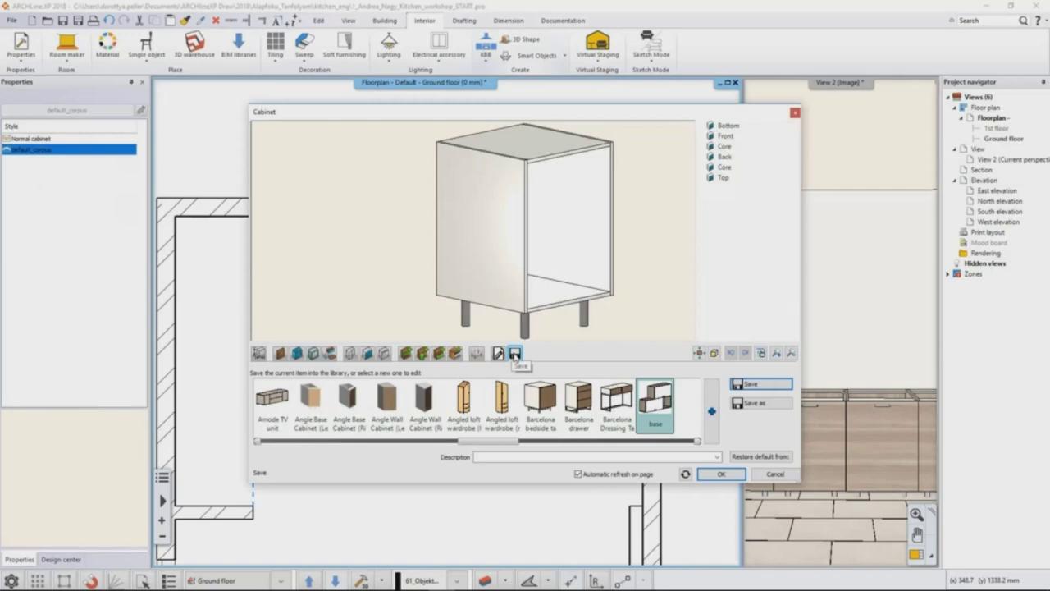
{"action": "left_click_drag", "start_coordinate": [504, 444], "coordinate": [515, 444]}
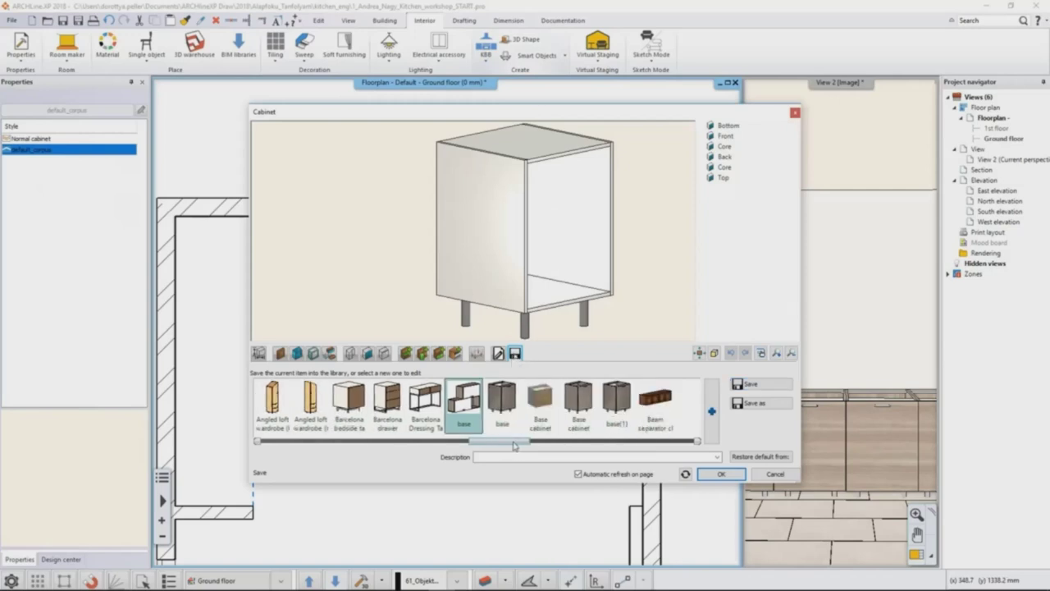
{"action": "left_click", "coordinate": [574, 413]}
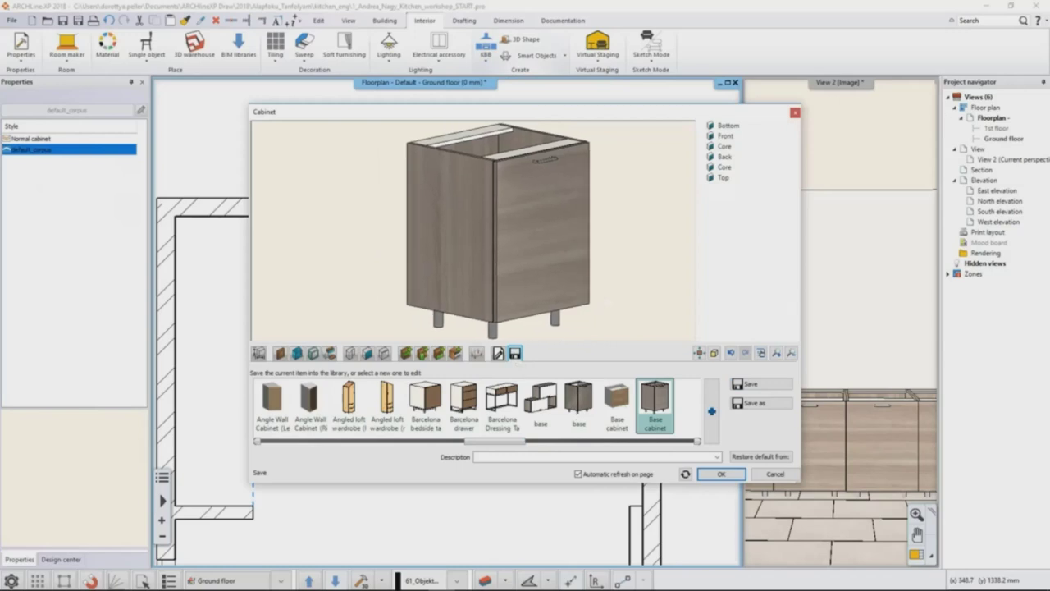
{"action": "left_click", "coordinate": [258, 353]}
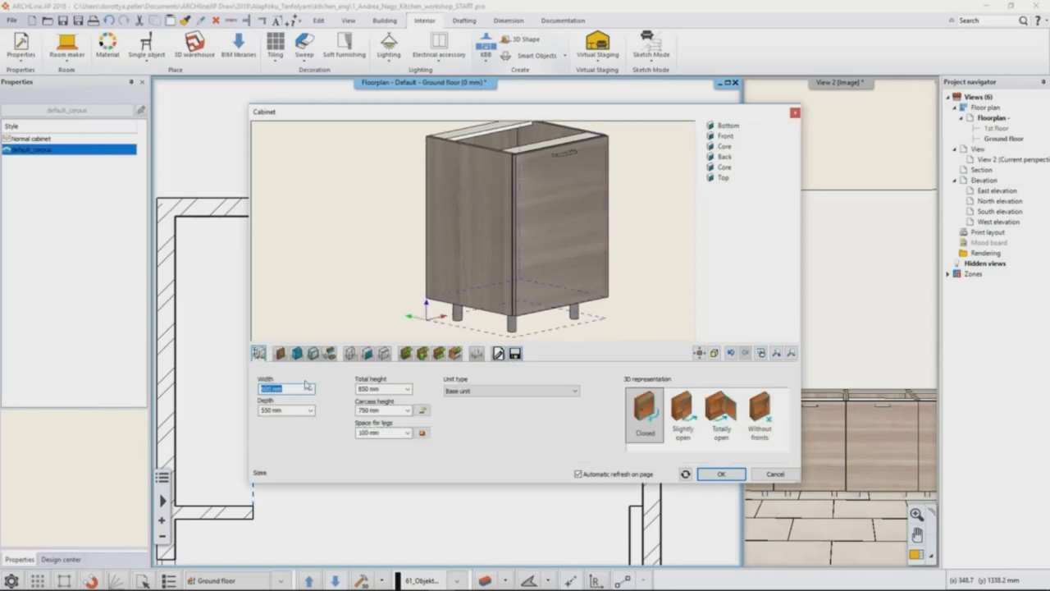
{"action": "type", "text": "1100"}
{"action": "left_click", "coordinate": [291, 410]}
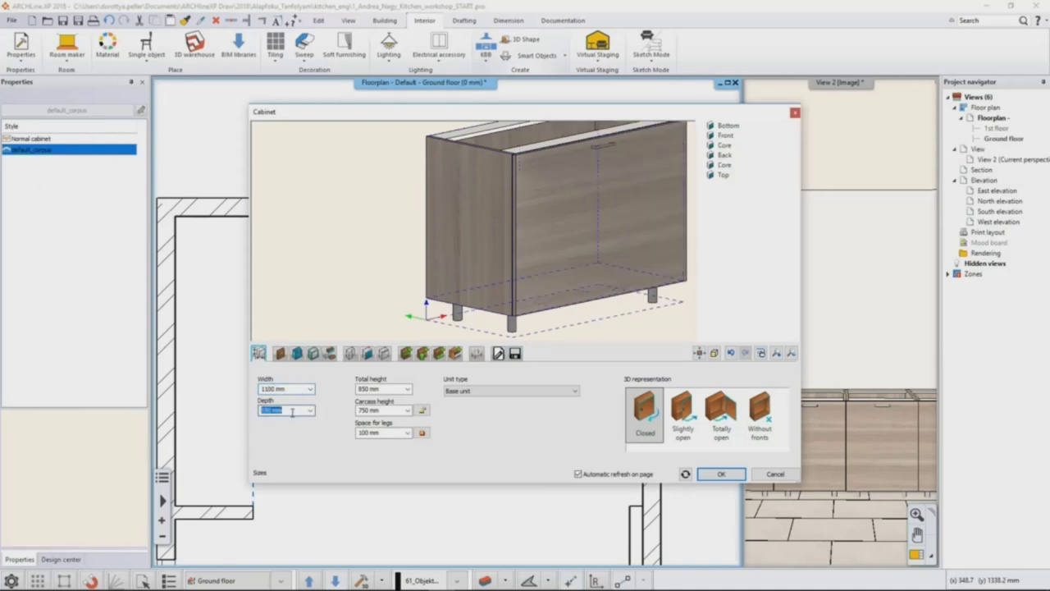
{"action": "key", "text": "Tab"}
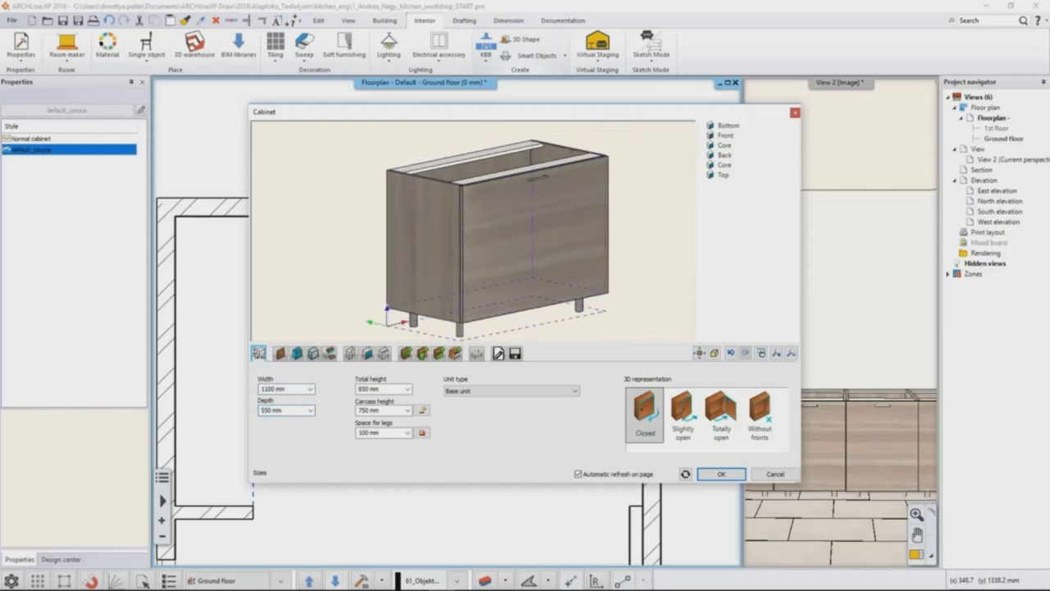
Step: Replace the wide cabinet's door with a Single vertical divider, set to Only division and fixed at 500 mm from the right
{"action": "left_click", "coordinate": [527, 237]}
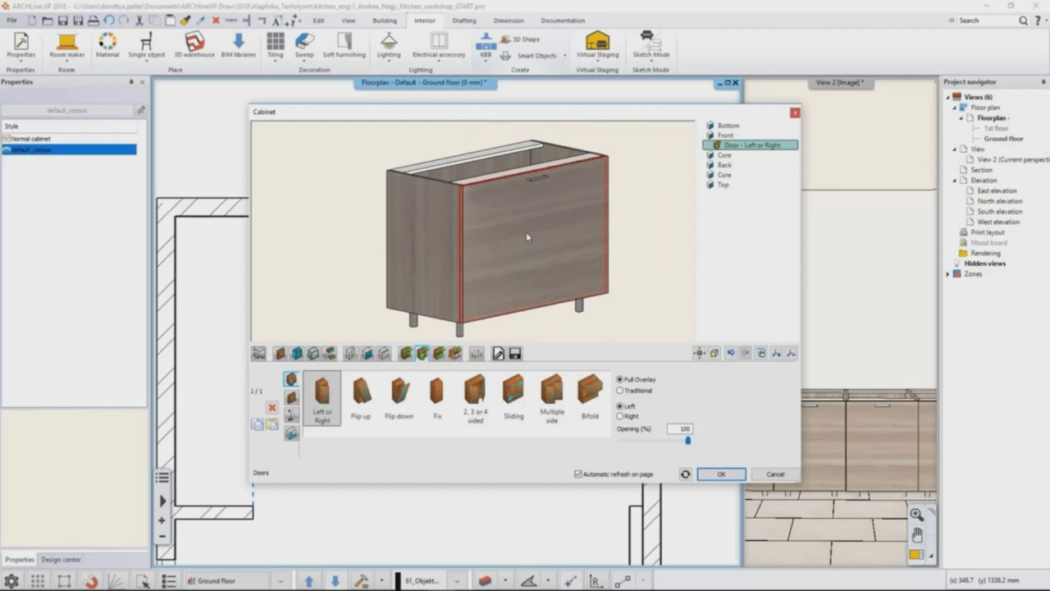
{"action": "left_click", "coordinate": [272, 408]}
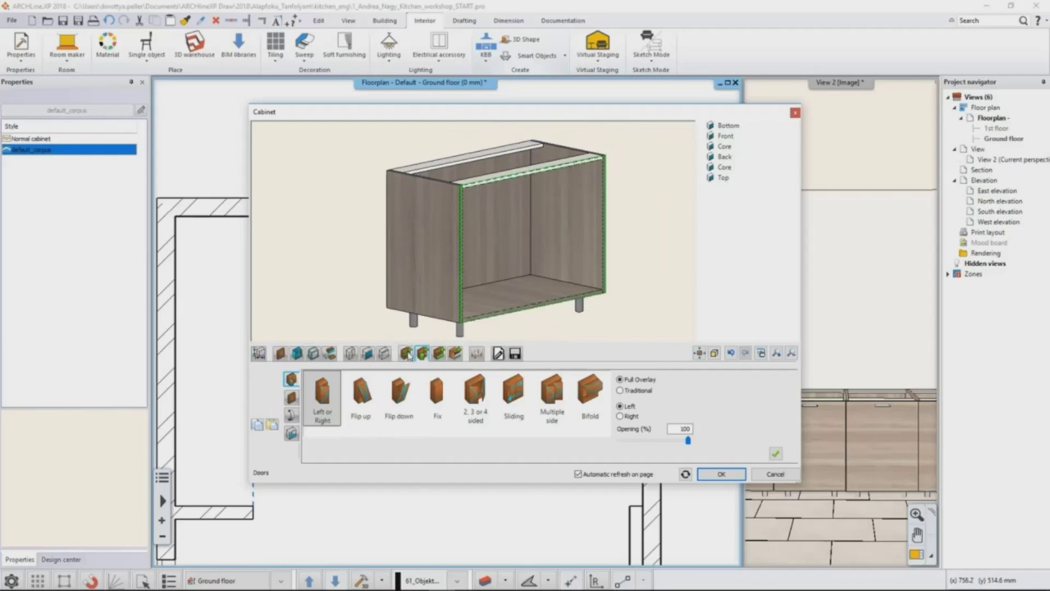
{"action": "left_click", "coordinate": [405, 353]}
{"action": "left_click", "coordinate": [310, 458]}
{"action": "double_click", "coordinate": [608, 405]}
{"action": "type", "text": "500"}
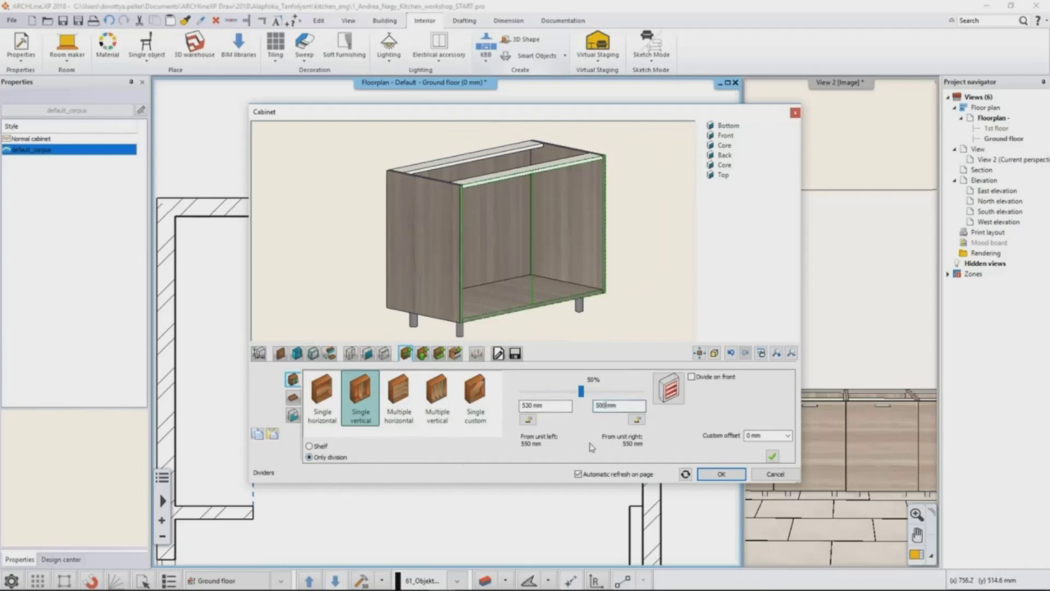
{"action": "left_click", "coordinate": [637, 420]}
{"action": "left_click", "coordinate": [772, 456]}
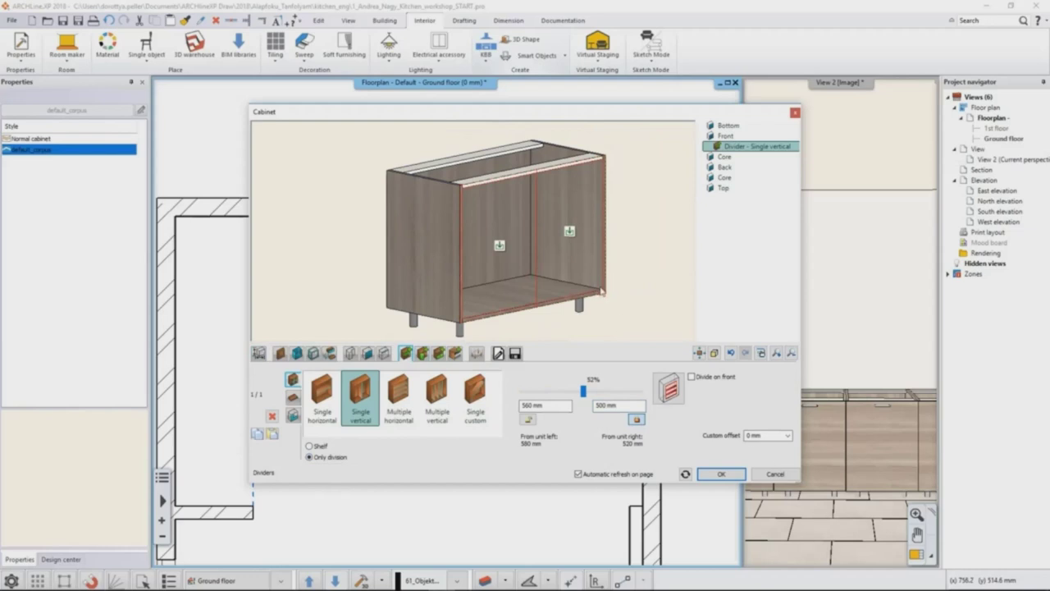
Step: Add a Left or Right door to the right bay and place its handle at the custom top-centre position
{"action": "middle_click_drag", "start_coordinate": [611, 289], "coordinate": [573, 279]}
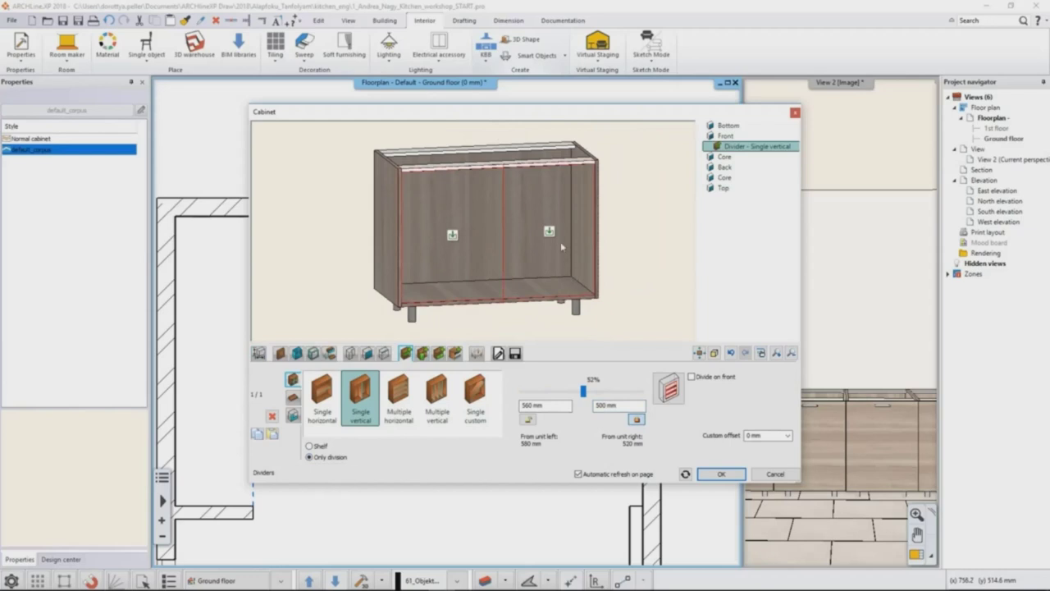
{"action": "left_click", "coordinate": [422, 353]}
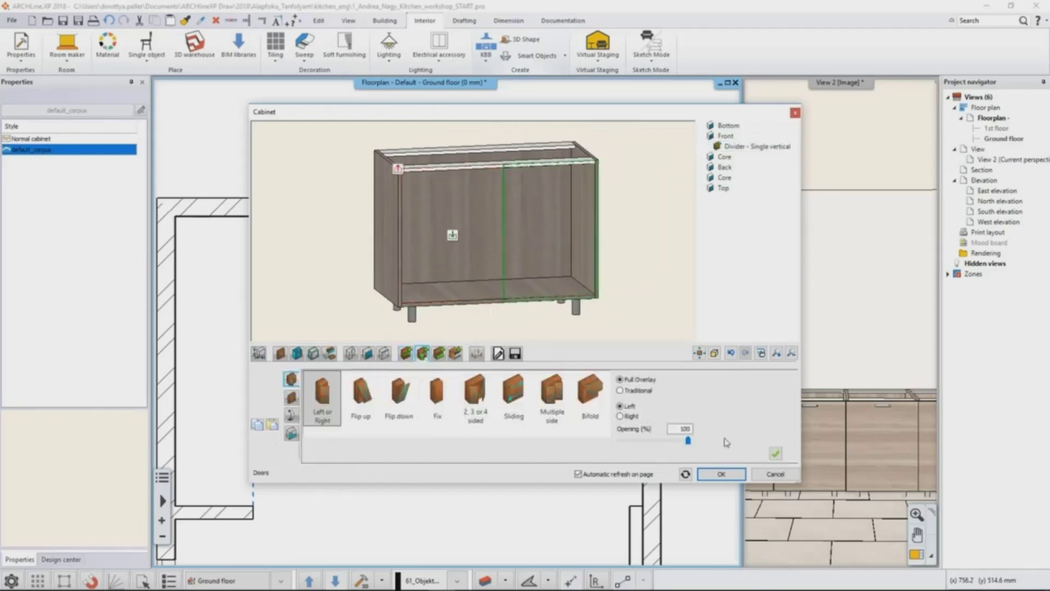
{"action": "left_click", "coordinate": [777, 454]}
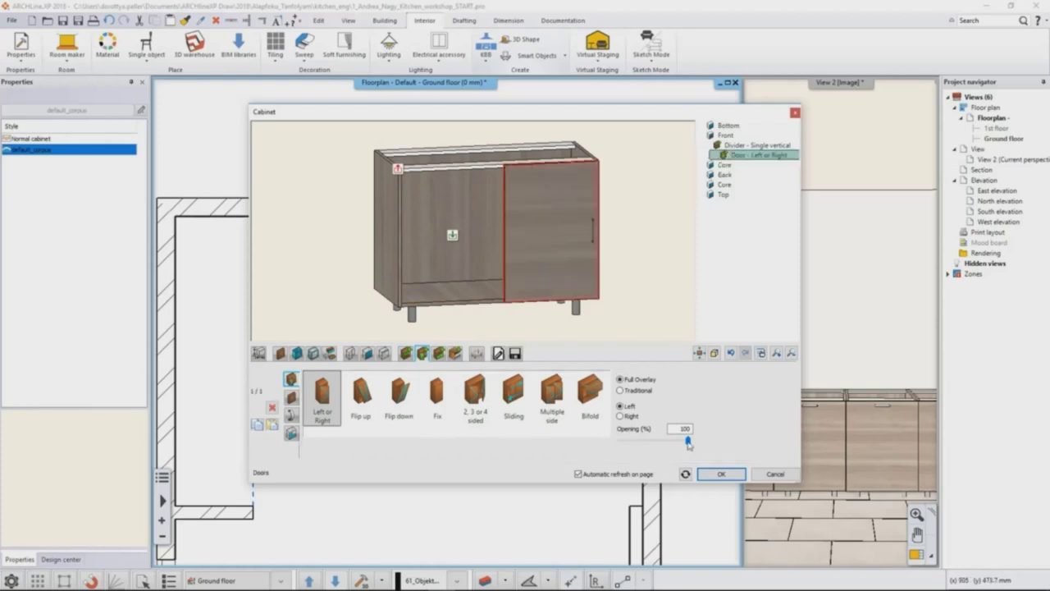
{"action": "left_click", "coordinate": [291, 415]}
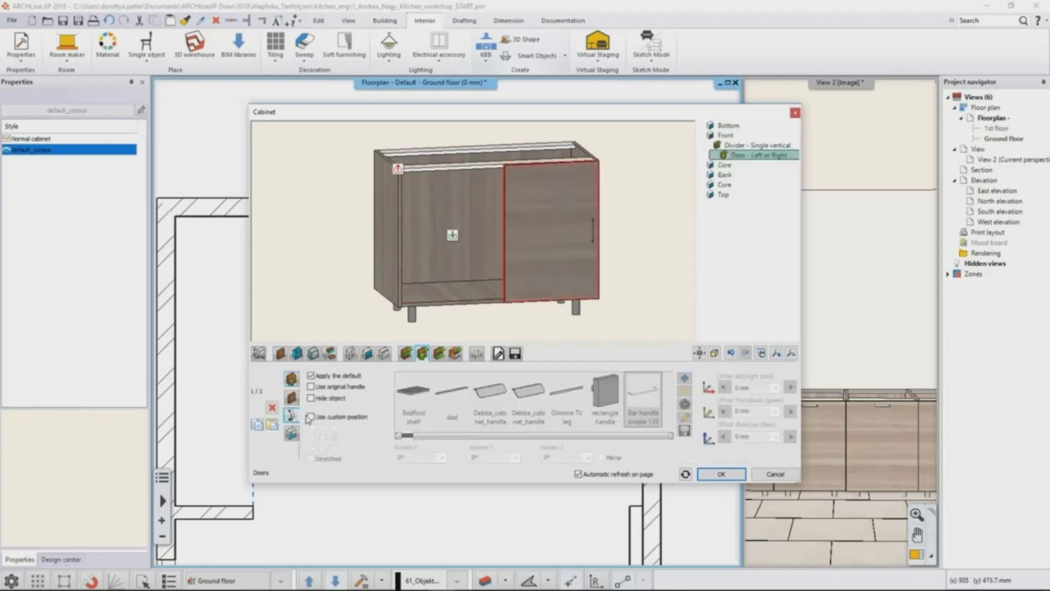
{"action": "left_click", "coordinate": [311, 417]}
{"action": "left_click", "coordinate": [322, 427]}
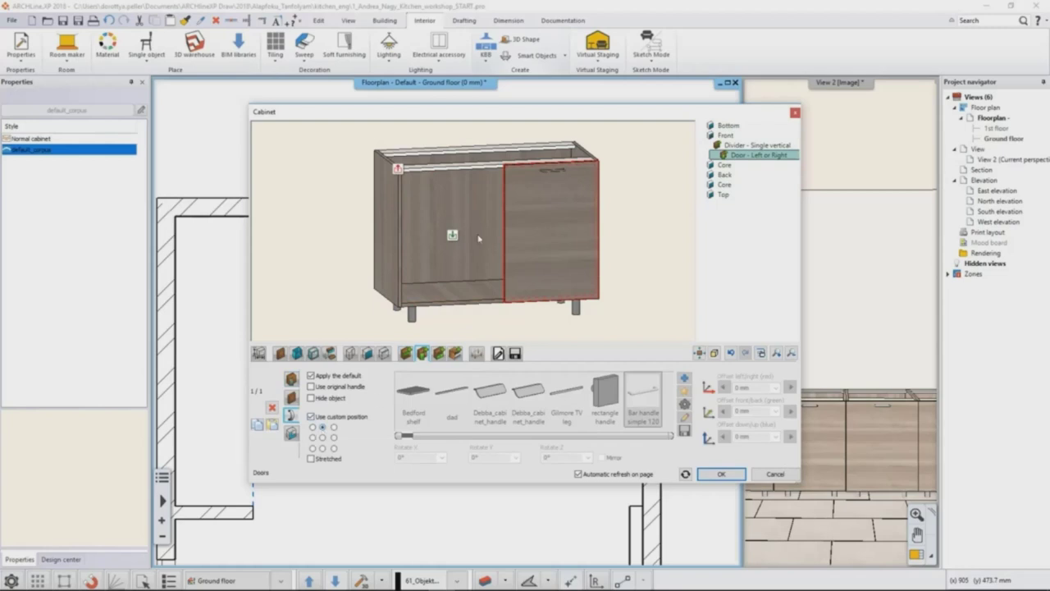
Step: Close the left bay of the cabinet front with a Fix door
{"action": "left_click", "coordinate": [452, 243]}
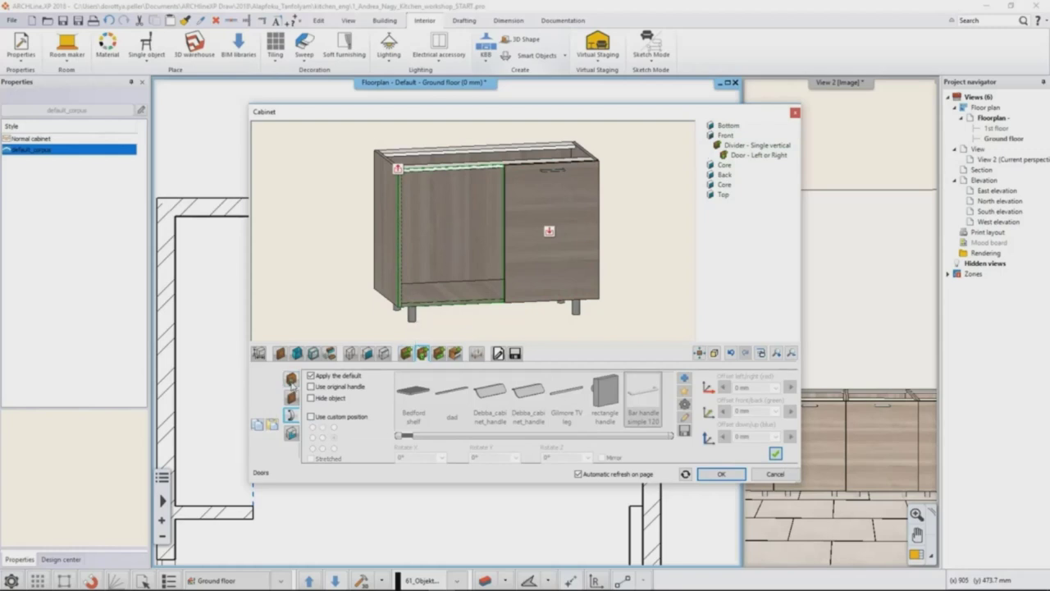
{"action": "left_click", "coordinate": [291, 379]}
{"action": "left_click", "coordinate": [437, 392]}
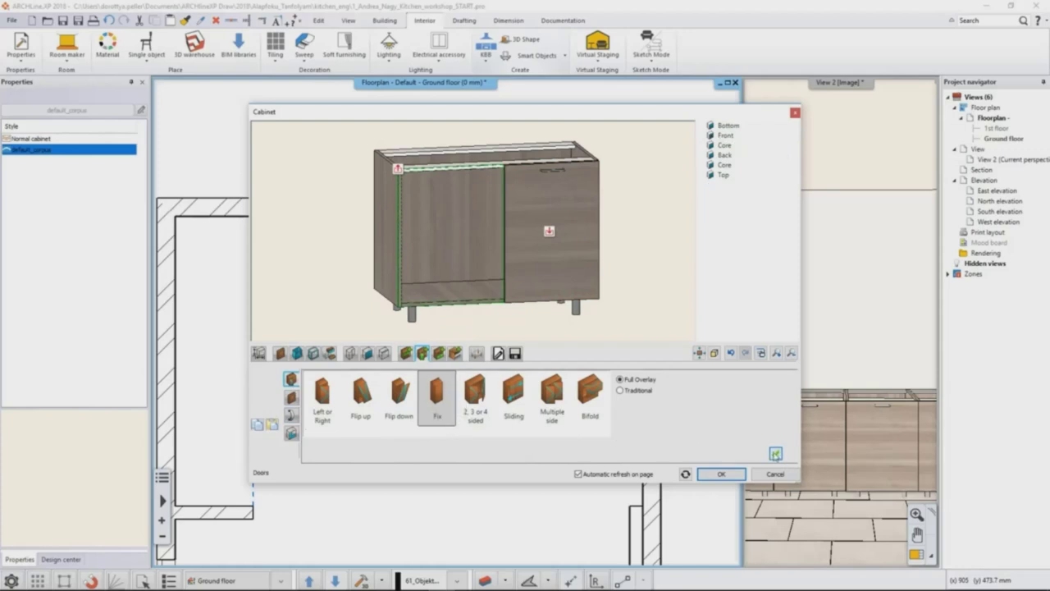
{"action": "left_click", "coordinate": [776, 454]}
Step: Place the divided corner cabinet in the floor plan's upper-right room corner, oriented along the right wall
{"action": "left_click", "coordinate": [722, 474]}
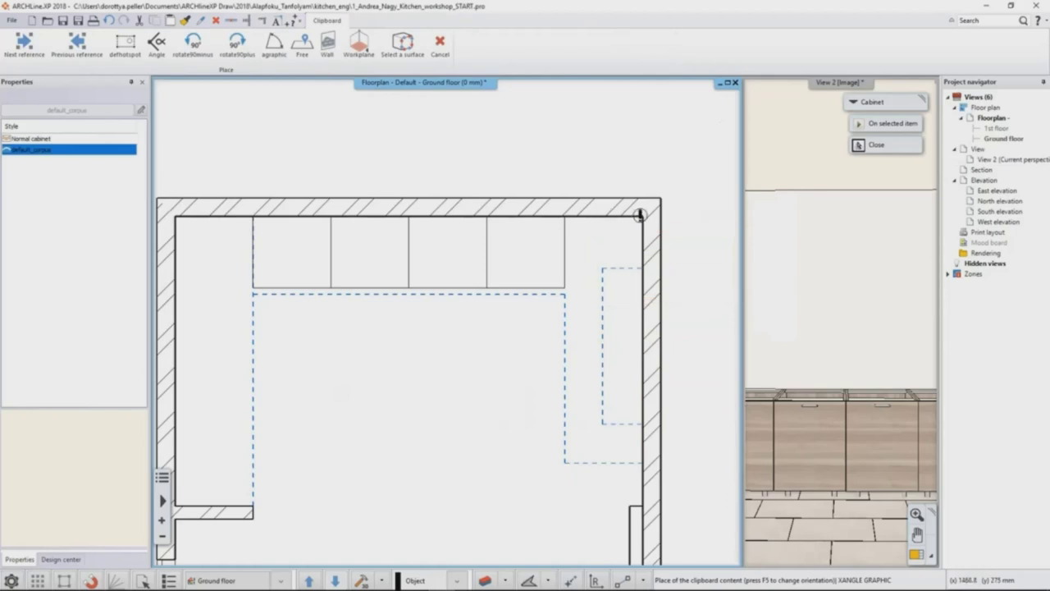
{"action": "key", "text": "F5"}
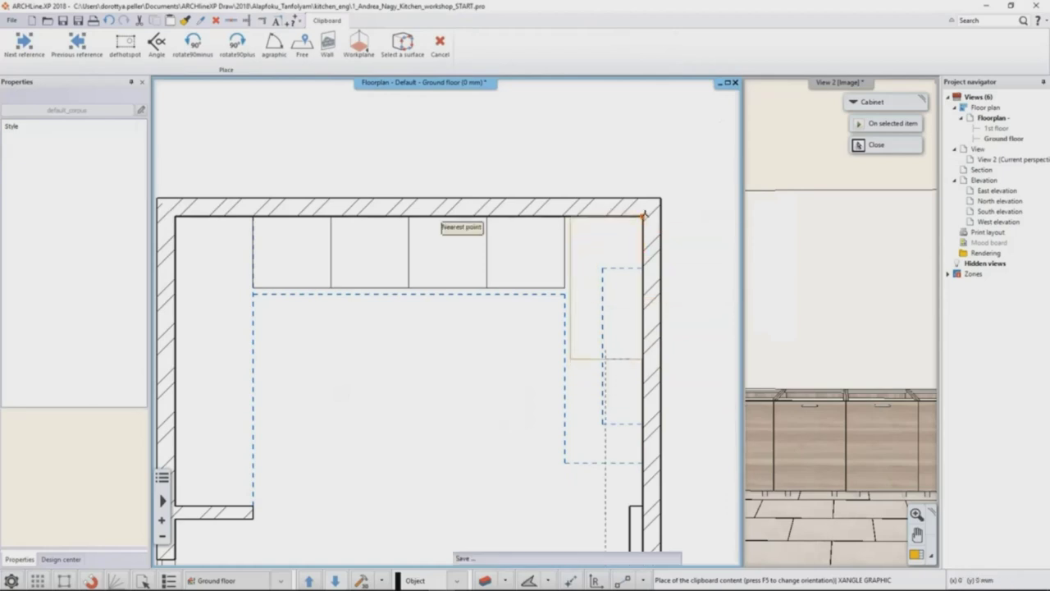
{"action": "left_click", "coordinate": [644, 215]}
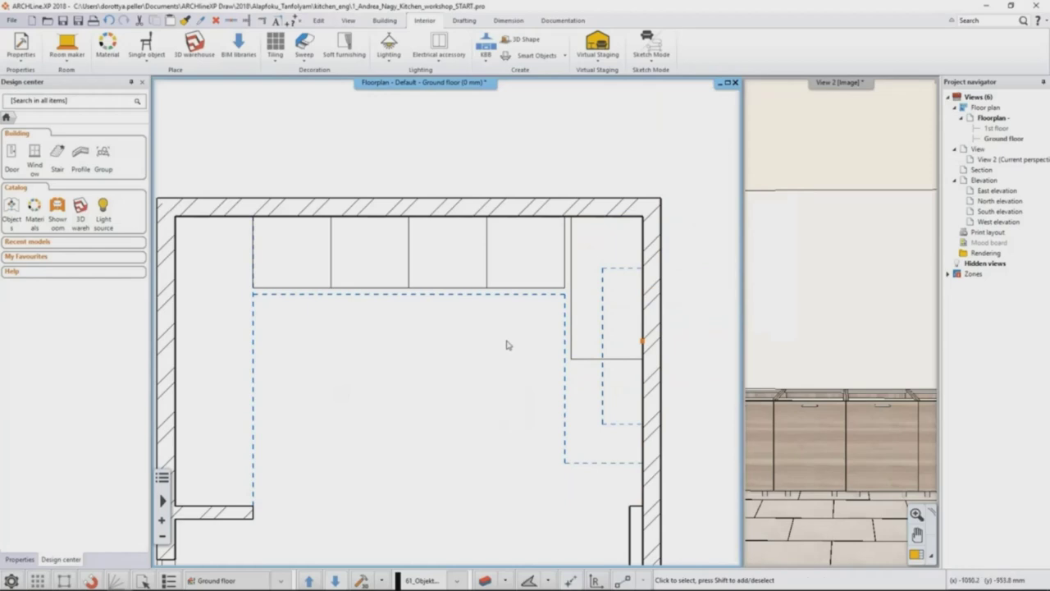
Step: Start a new cabinet from the saved Cabinet with drawers library item and set its width to 800 mm
{"action": "scroll", "coordinate": [506, 346], "scroll_direction": "down", "scroll_amount": 3}
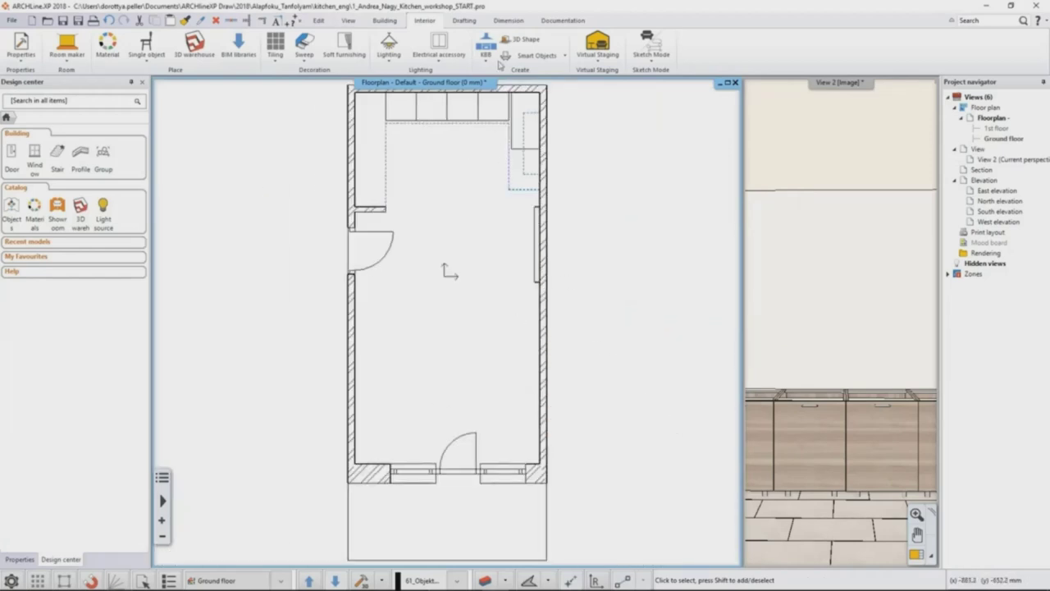
{"action": "left_click", "coordinate": [486, 53]}
{"action": "left_click", "coordinate": [511, 75]}
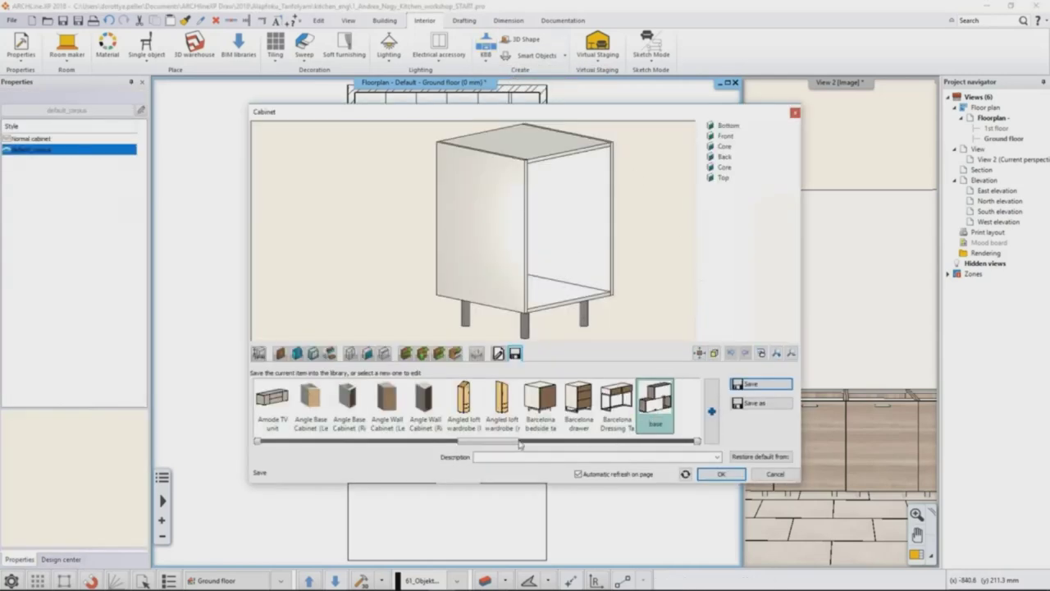
{"action": "left_click_drag", "start_coordinate": [506, 444], "coordinate": [558, 446]}
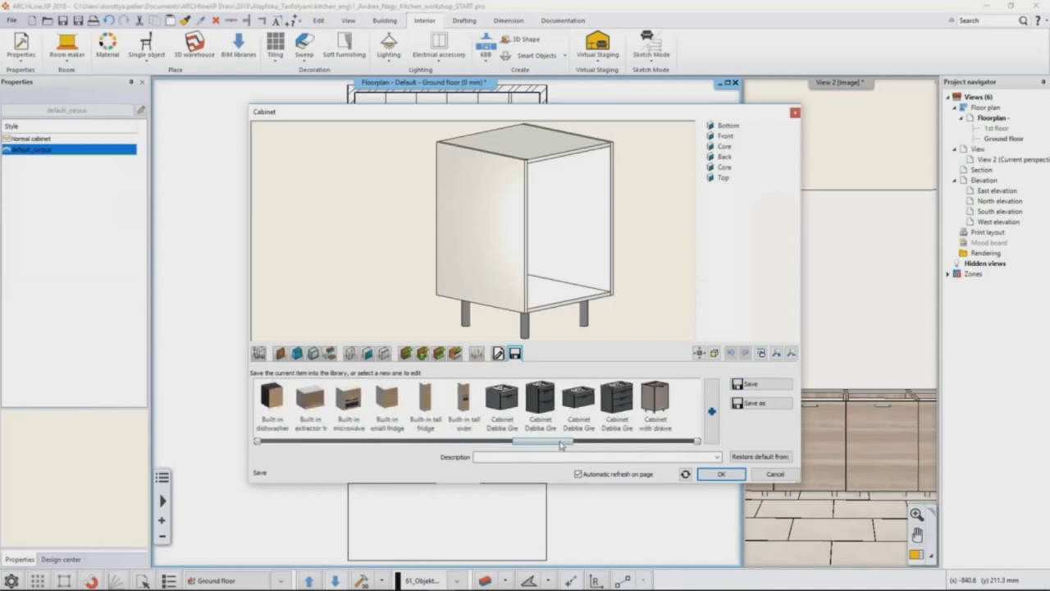
{"action": "left_click", "coordinate": [652, 402]}
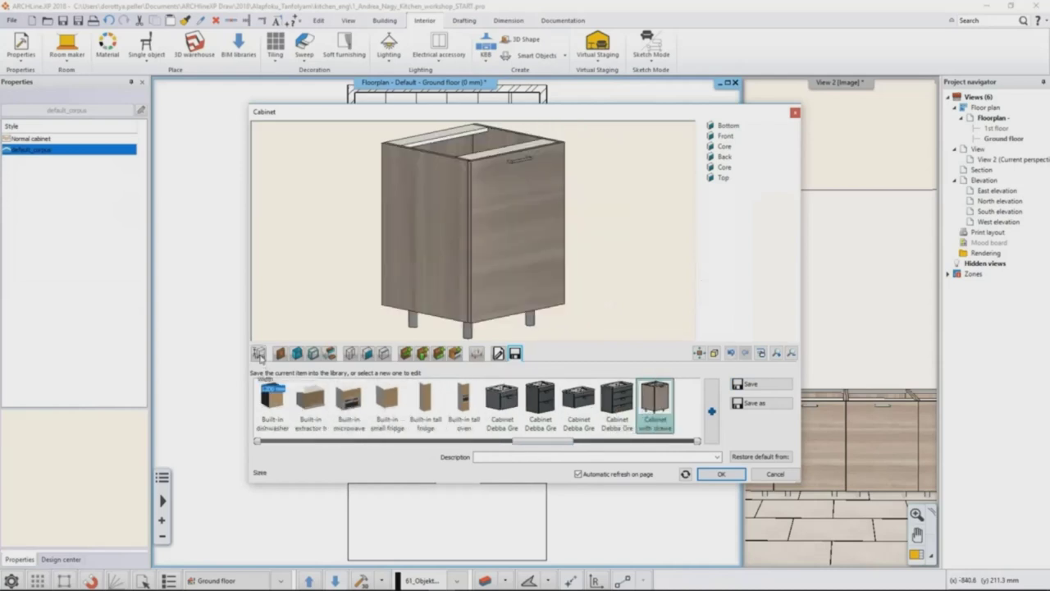
{"action": "left_click", "coordinate": [258, 353]}
{"action": "type", "text": "8"}
{"action": "left_click", "coordinate": [293, 409]}
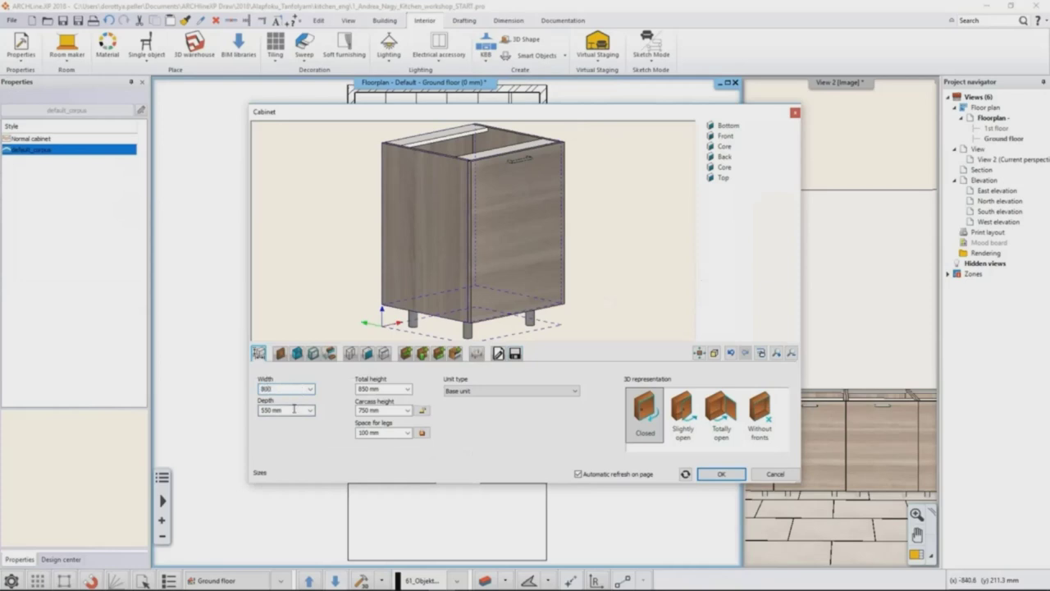
Step: Change the cabinet's drawers to Multiple with front and set the first distance to 150 mm
{"action": "left_click", "coordinate": [545, 244]}
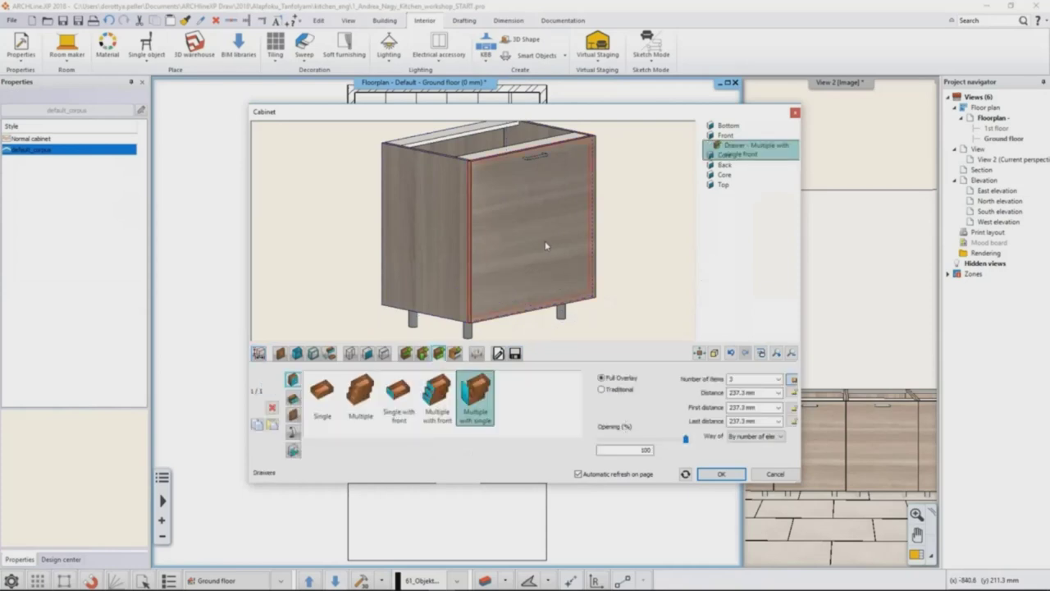
{"action": "left_click", "coordinate": [446, 397]}
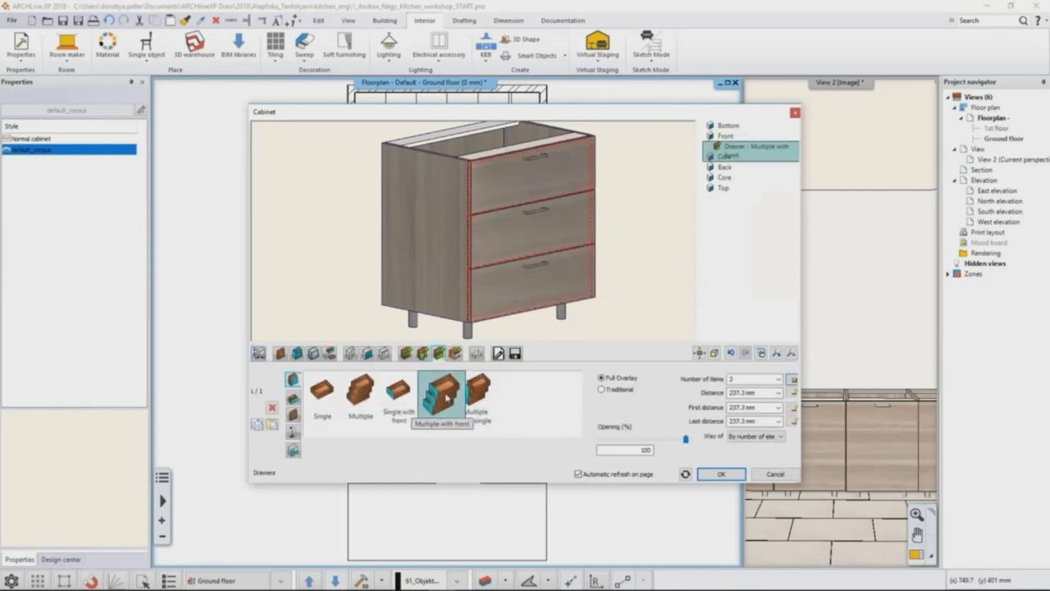
{"action": "left_click", "coordinate": [763, 407]}
{"action": "type", "text": "150"}
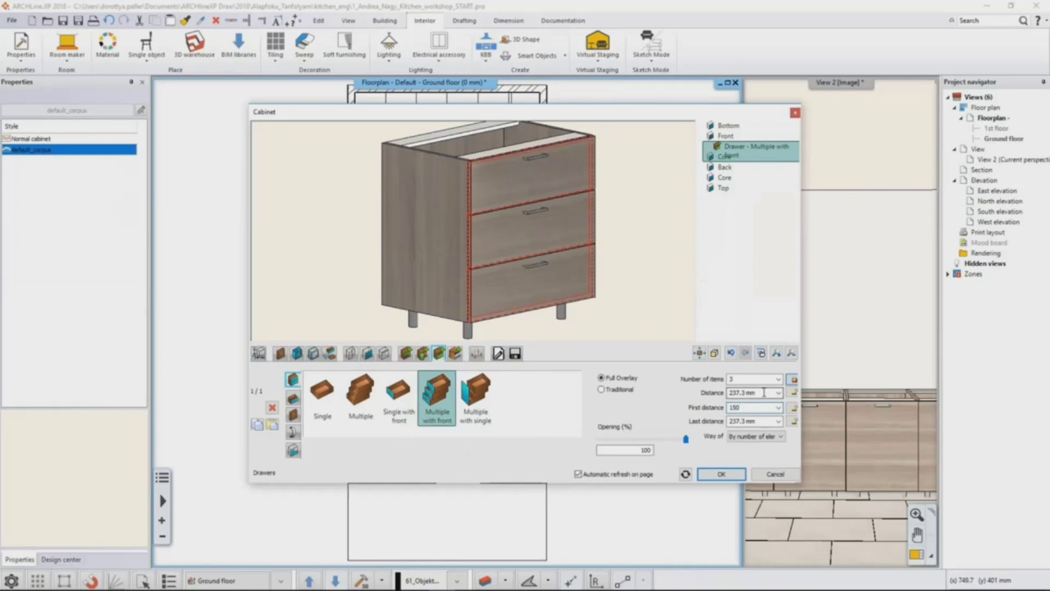
{"action": "left_click", "coordinate": [721, 474]}
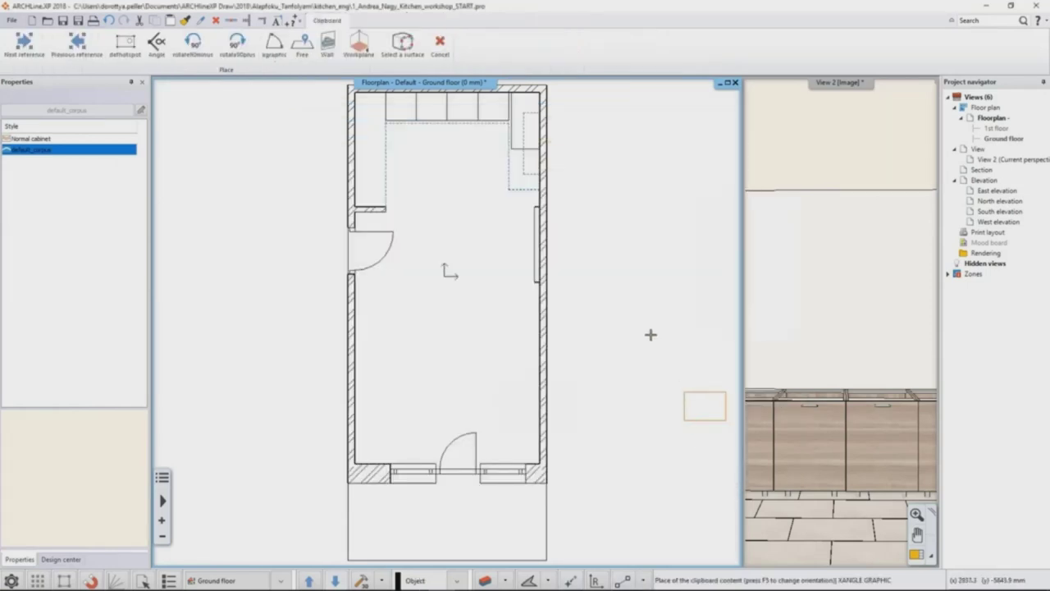
Step: Place the drawer cabinet against the right wall, adjoining the end of the corner cabinet
{"action": "scroll", "coordinate": [525, 140], "scroll_direction": "up", "scroll_amount": 3}
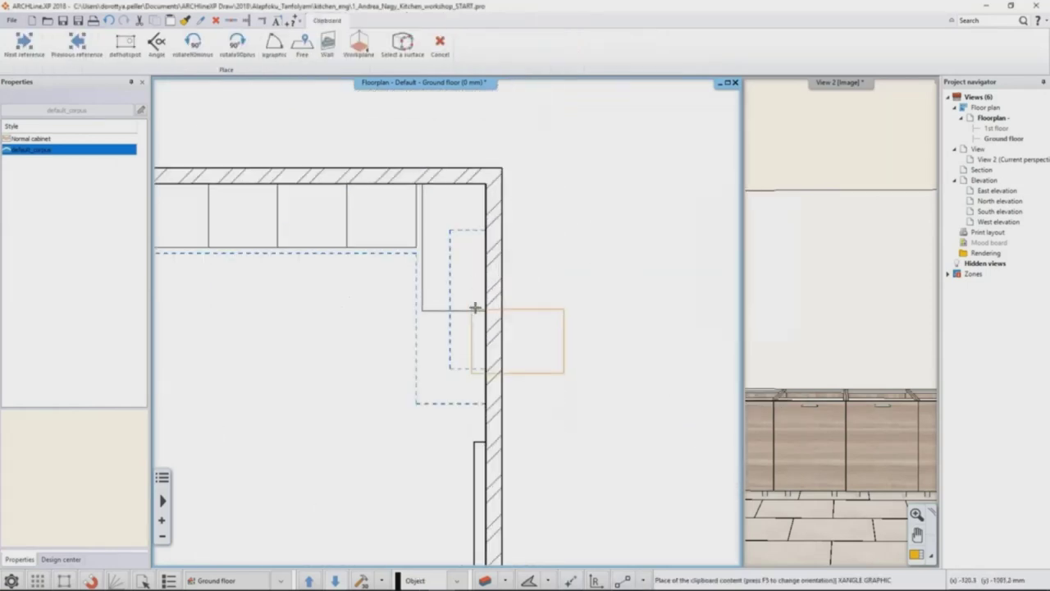
{"action": "left_click", "coordinate": [474, 307]}
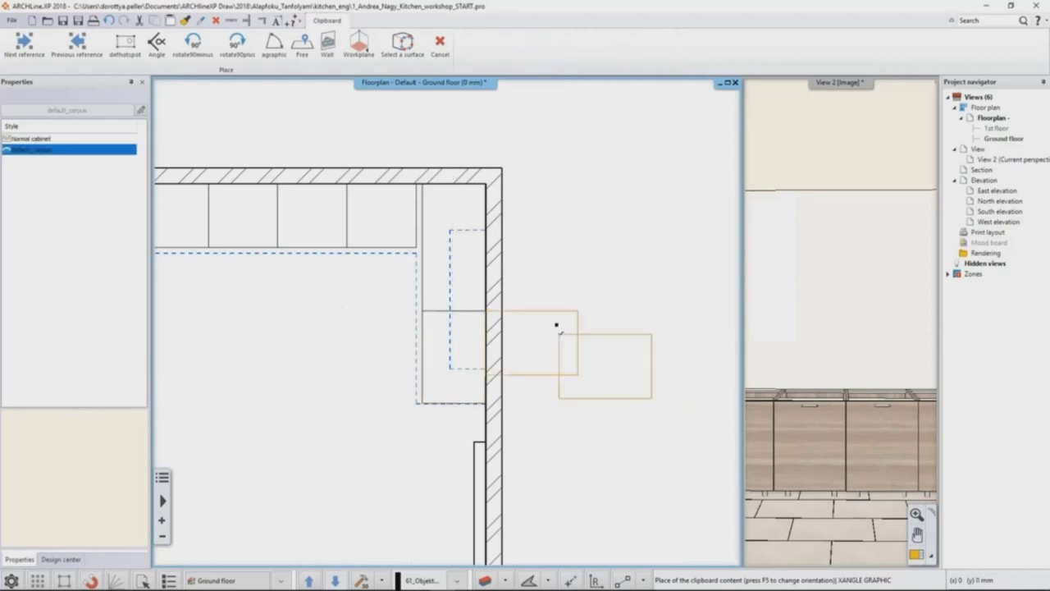
{"action": "key", "text": "Escape"}
Step: Open the WS dishwasher from the Kitchen Dishwashers category of the object catalog
{"action": "middle_click_drag", "start_coordinate": [205, 241], "coordinate": [378, 236]}
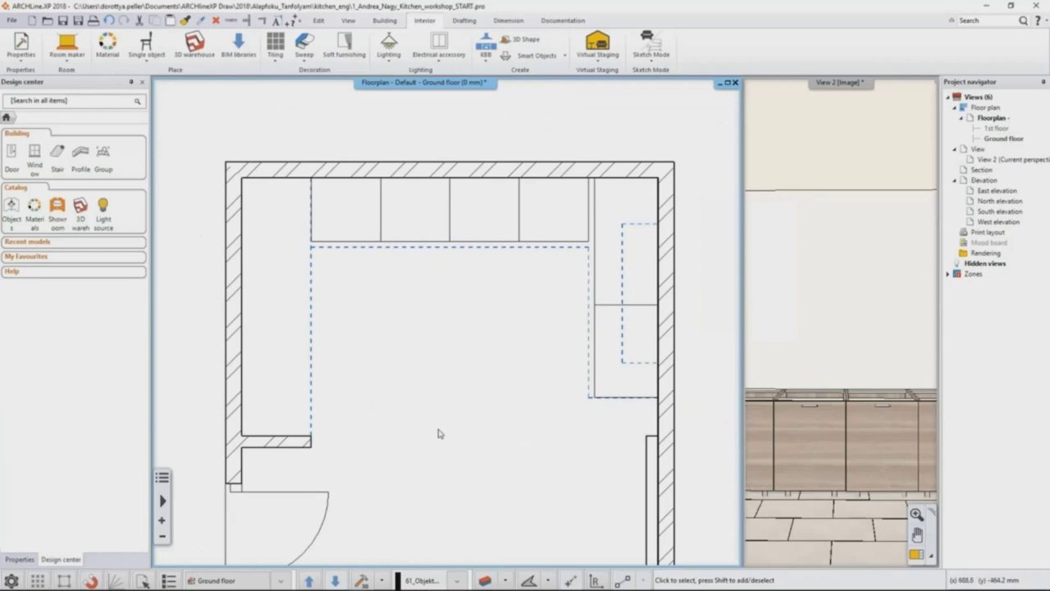
{"action": "left_click", "coordinate": [11, 207]}
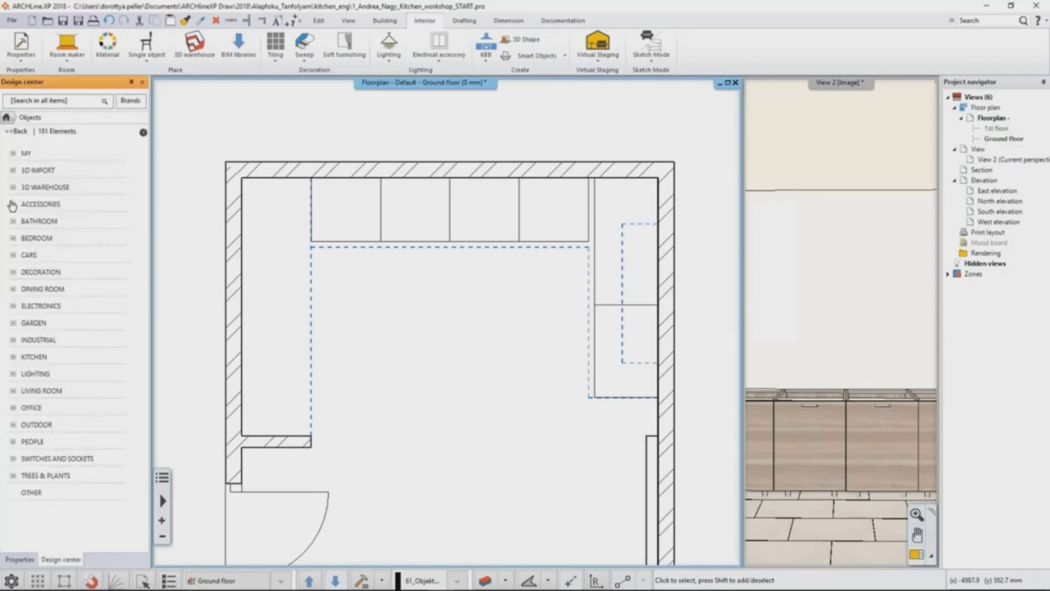
{"action": "left_click", "coordinate": [59, 357]}
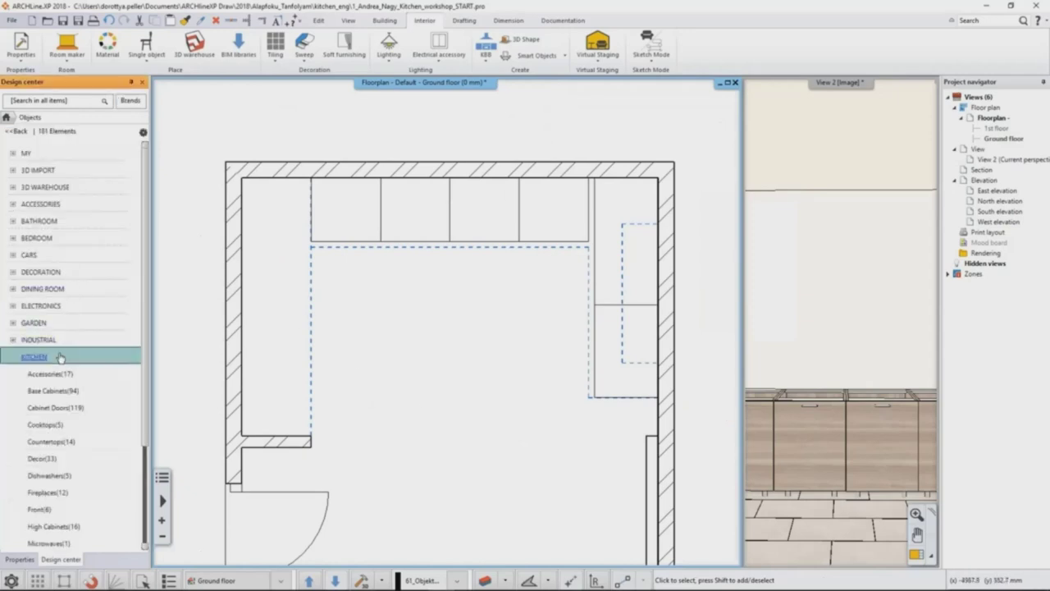
{"action": "left_click", "coordinate": [85, 475]}
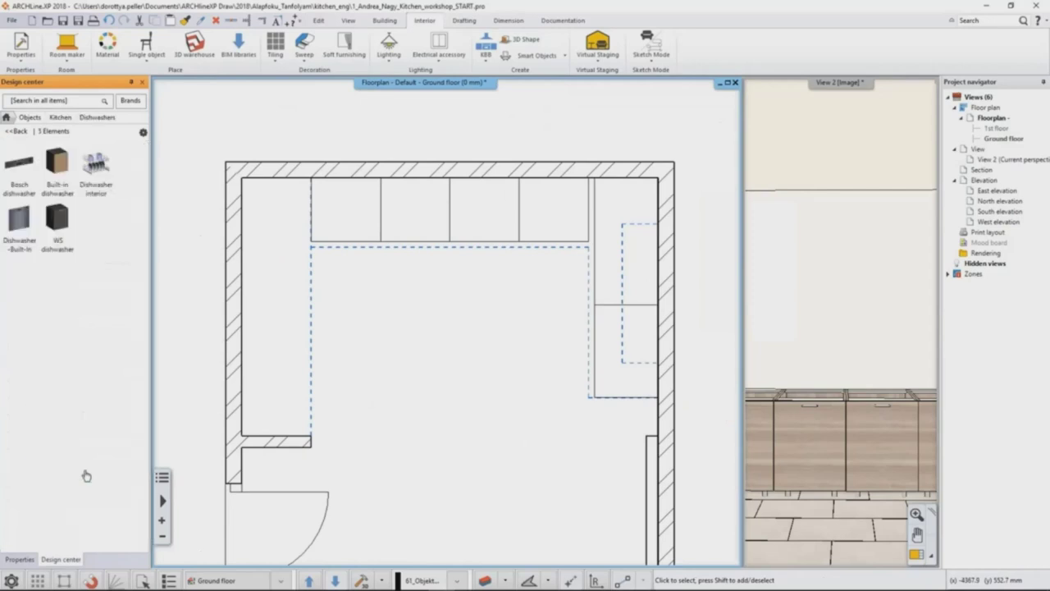
{"action": "left_click", "coordinate": [70, 238]}
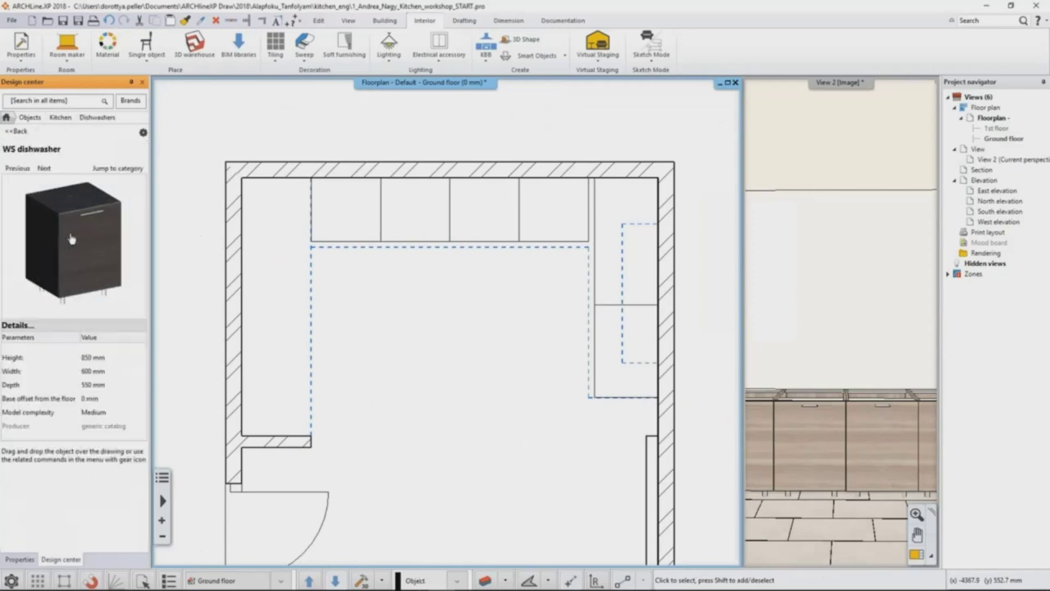
Step: Replace the cabinet at the free end of the back row with the WS dishwasher and check it in the perspective view
{"action": "left_click_drag", "start_coordinate": [70, 238], "coordinate": [327, 244]}
{"action": "left_click", "coordinate": [448, 291]}
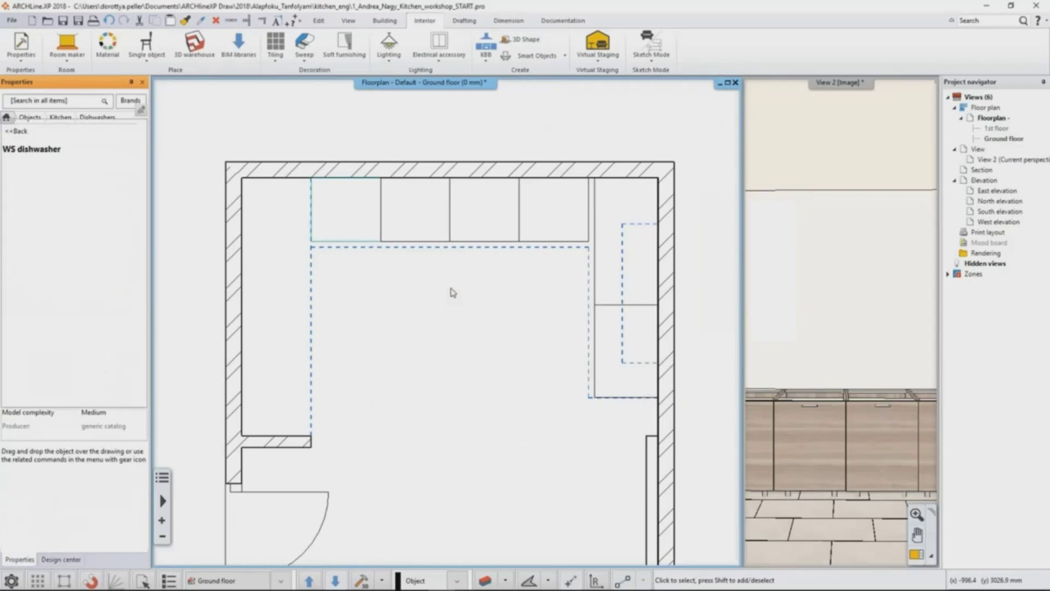
{"action": "key", "text": "ctrl+s"}
{"action": "key", "text": "Escape"}
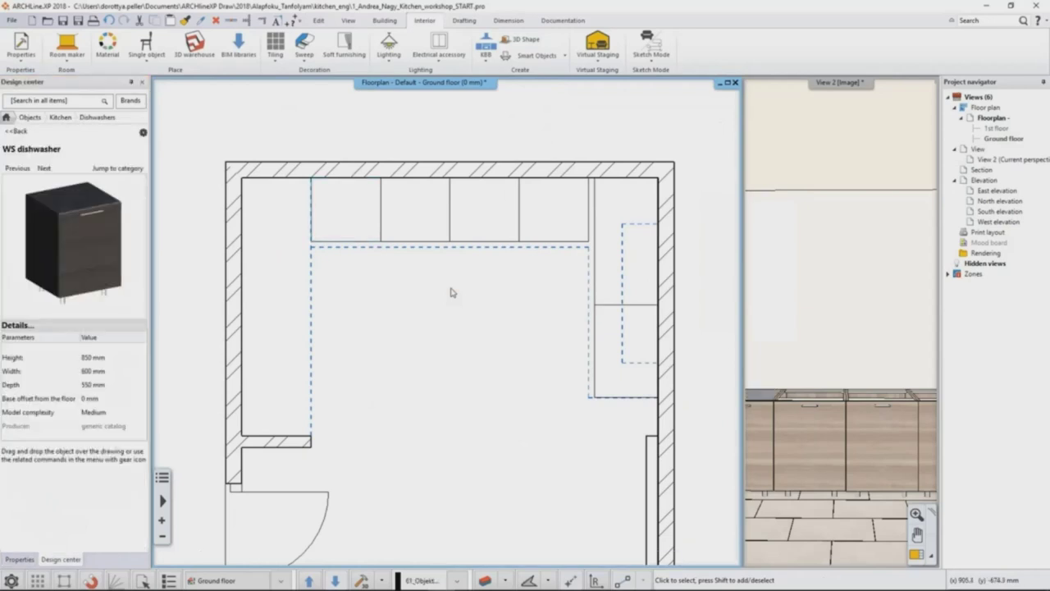
{"action": "left_click", "coordinate": [911, 542]}
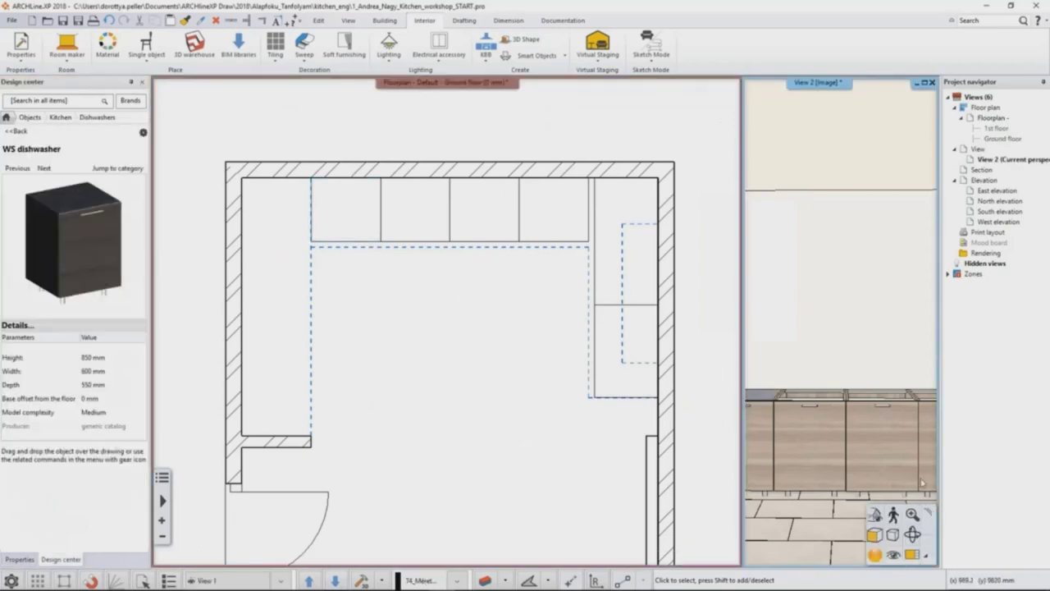
{"action": "left_click", "coordinate": [915, 557]}
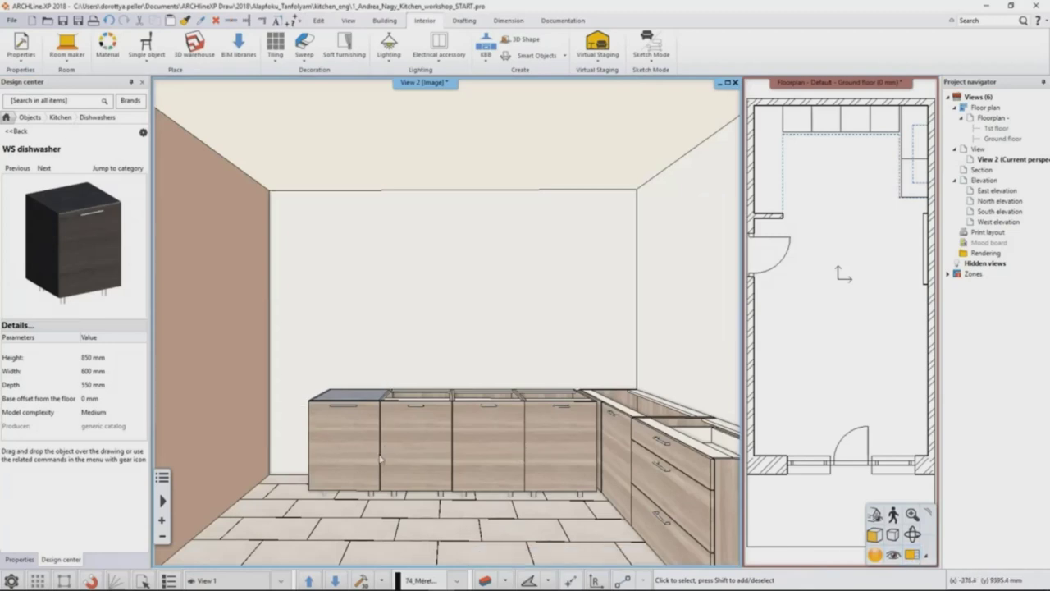
{"action": "left_click", "coordinate": [817, 326]}
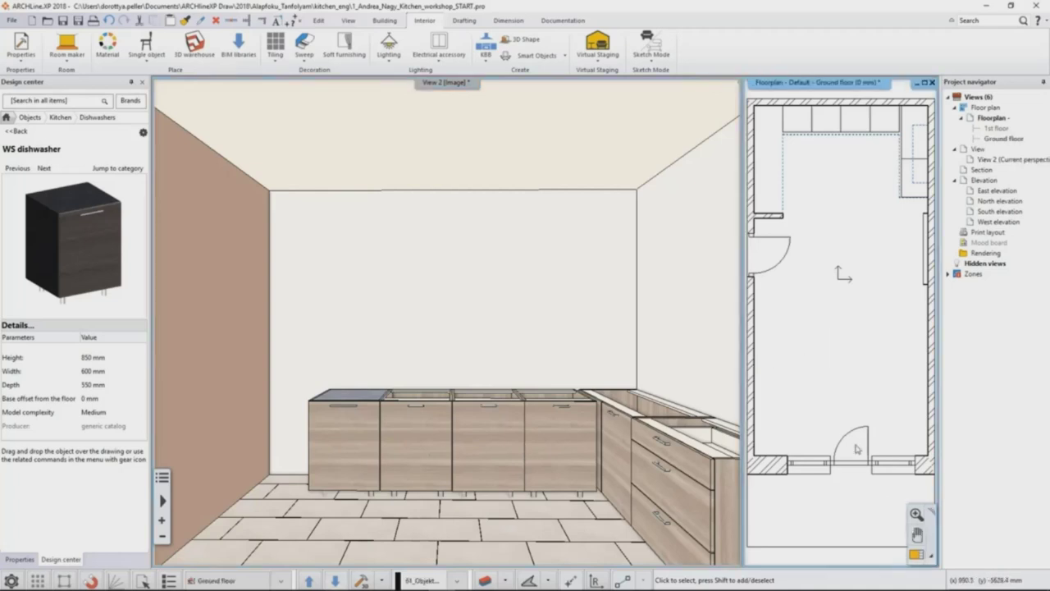
{"action": "left_click", "coordinate": [915, 557]}
Step: Draw a countertop by profile from the dishwasher's back corner along both walls to the end of the drawer cabinet
{"action": "scroll", "coordinate": [492, 205], "scroll_direction": "up", "scroll_amount": 2}
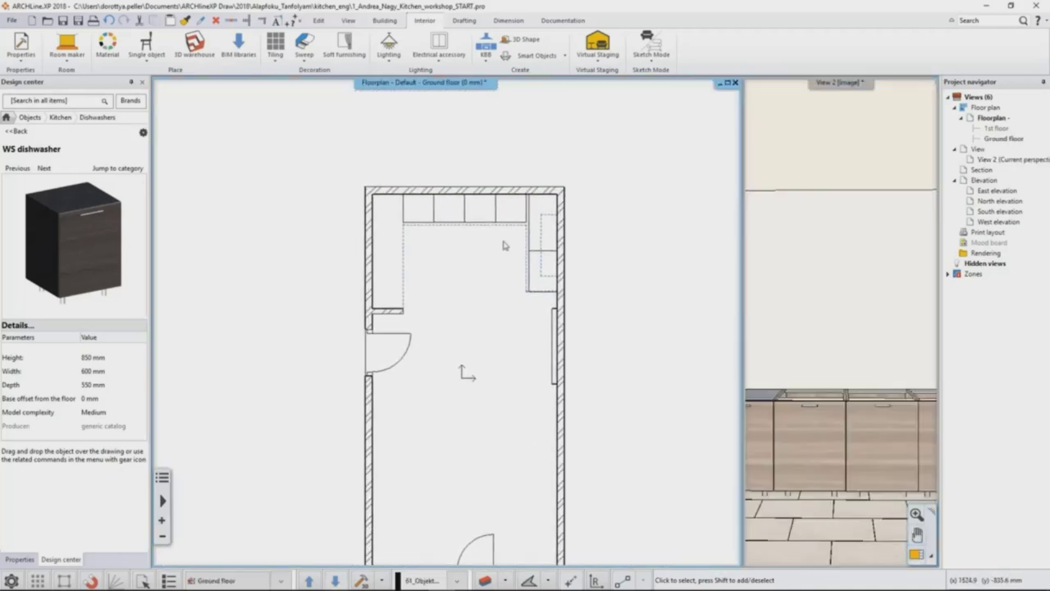
{"action": "scroll", "coordinate": [505, 246], "scroll_direction": "up", "scroll_amount": 3}
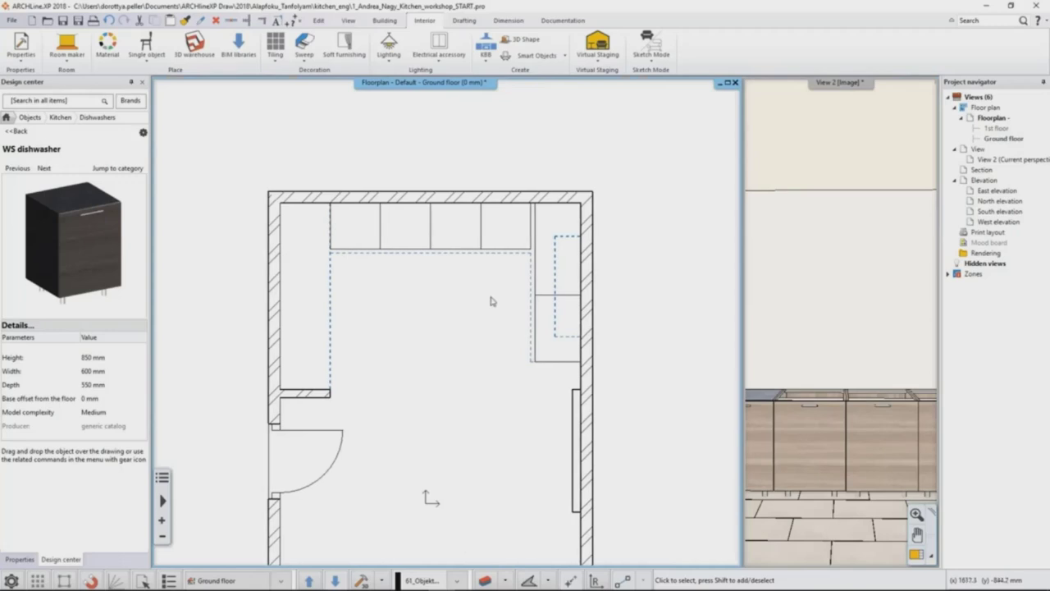
{"action": "left_click", "coordinate": [488, 56]}
{"action": "mouse_move", "coordinate": [561, 123]}
{"action": "left_click", "coordinate": [711, 144]}
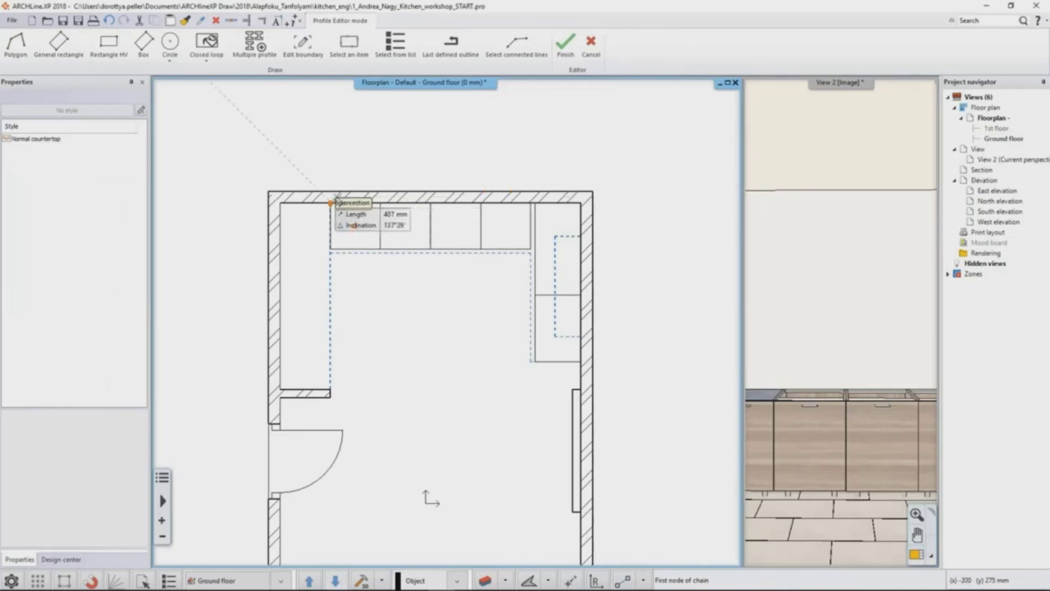
{"action": "left_click", "coordinate": [331, 202]}
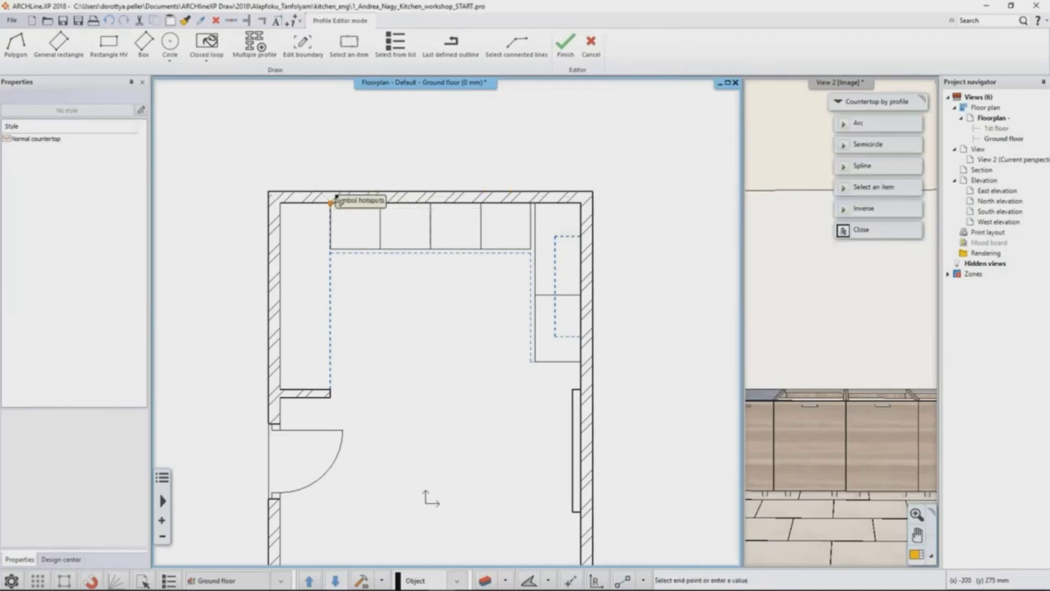
{"action": "left_click", "coordinate": [587, 201]}
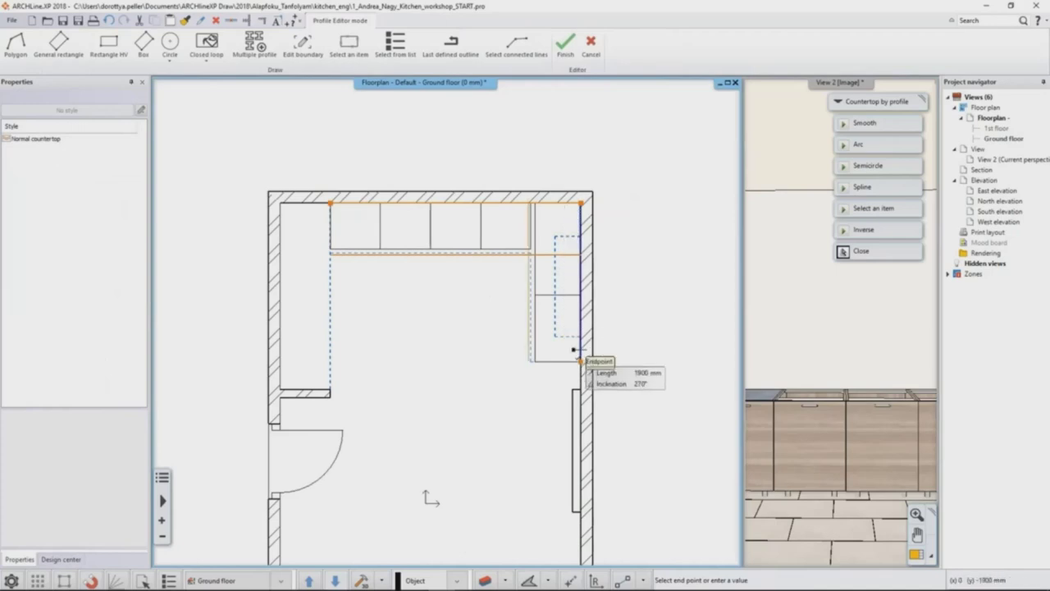
{"action": "left_click", "coordinate": [580, 361]}
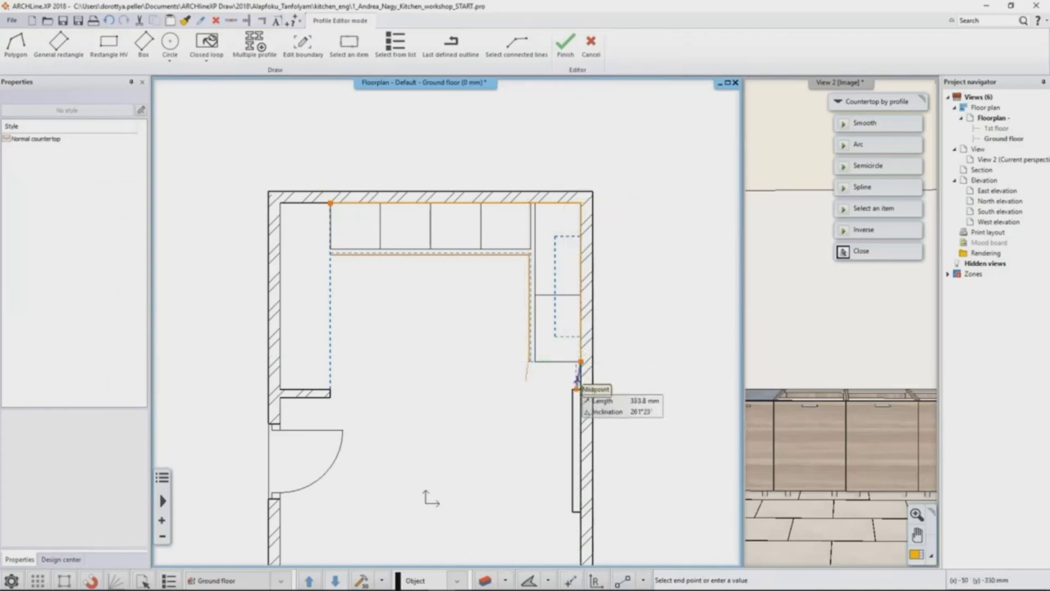
{"action": "right_click", "coordinate": [579, 371]}
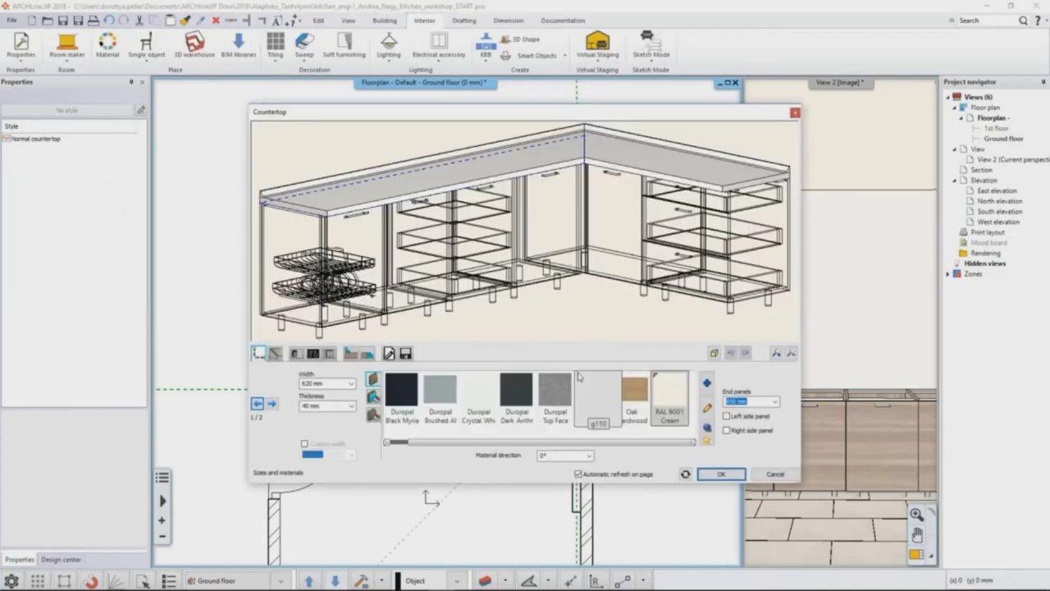
Step: Apply the Bright_white material to the countertop and switch its back wall strip to the Rectangle profile
{"action": "left_click", "coordinate": [583, 444]}
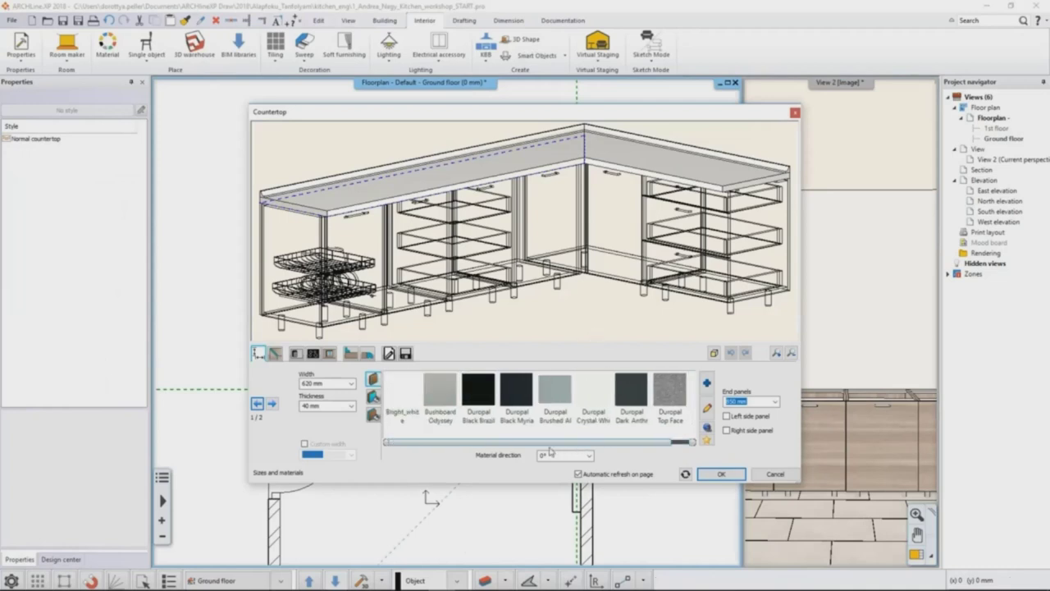
{"action": "left_click", "coordinate": [403, 399]}
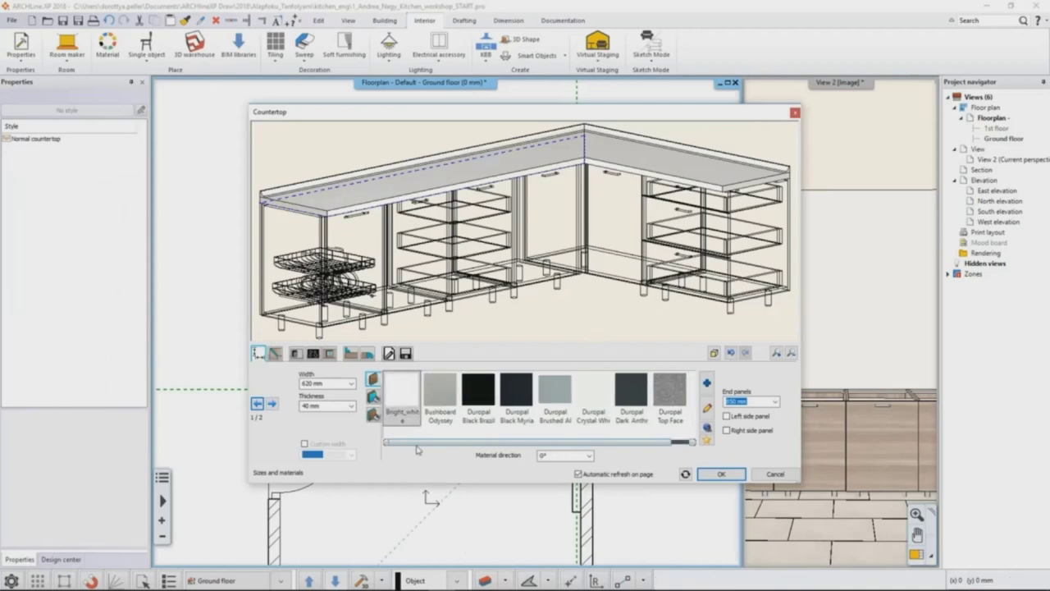
{"action": "left_click", "coordinate": [351, 353]}
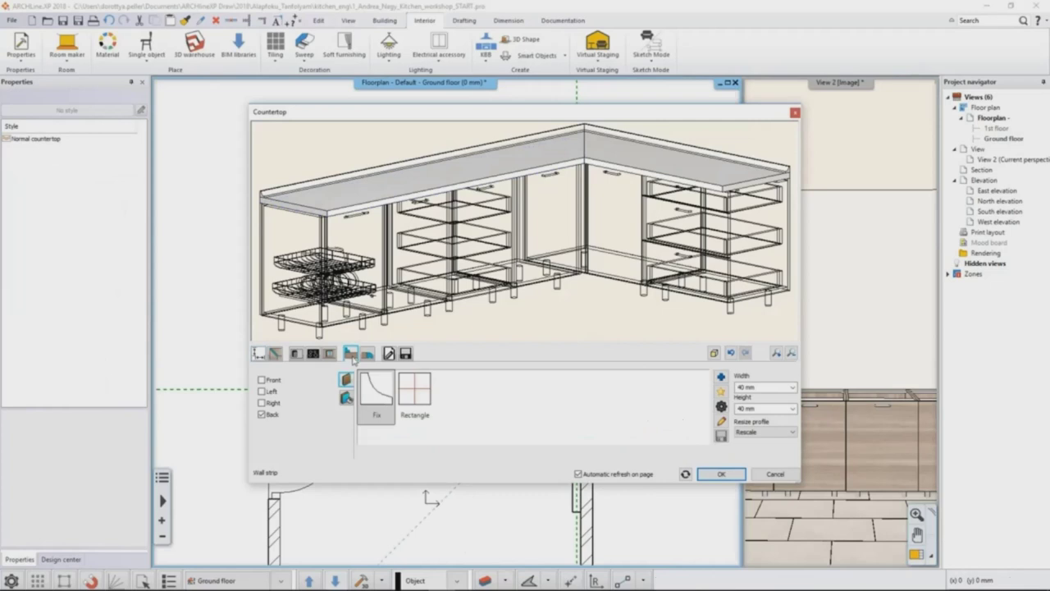
{"action": "left_click", "coordinate": [420, 394]}
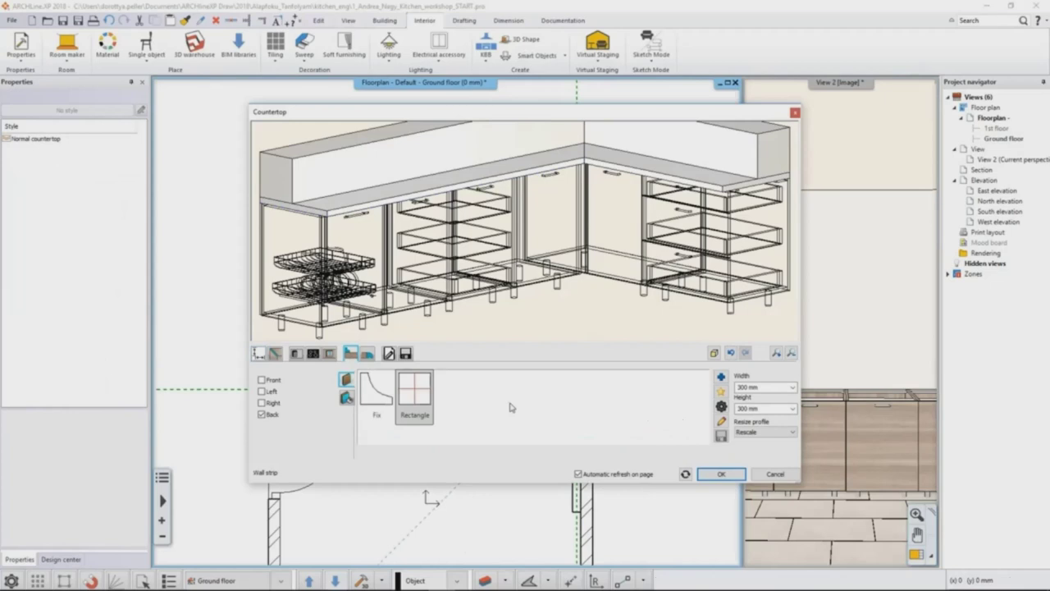
Step: Size the back wall strip to 10 mm wide and 400 mm high and give it the S 6010-Y50R_uveg material
{"action": "double_click", "coordinate": [747, 386]}
{"action": "type", "text": "10"}
{"action": "key", "text": "Tab"}
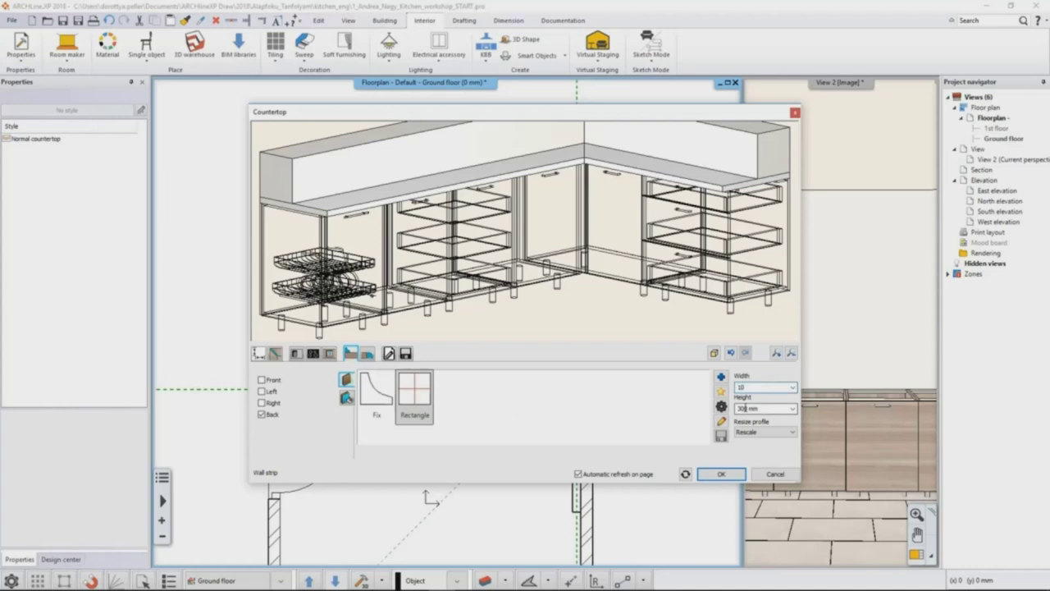
{"action": "type", "text": "400"}
{"action": "double_click", "coordinate": [765, 386]}
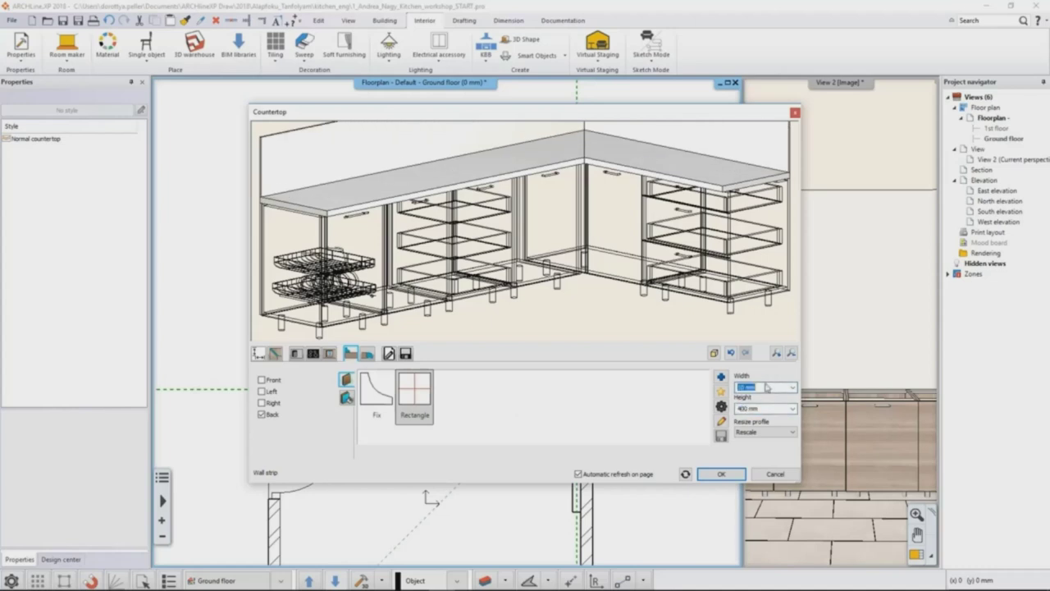
{"action": "scroll", "coordinate": [566, 224], "scroll_direction": "down", "scroll_amount": 4}
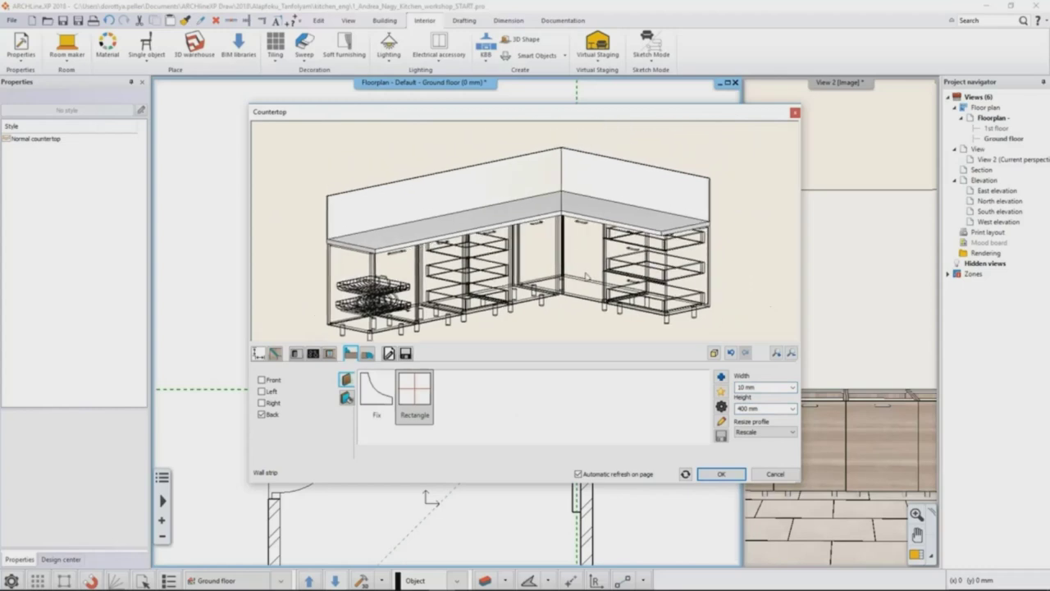
{"action": "left_click", "coordinate": [346, 397]}
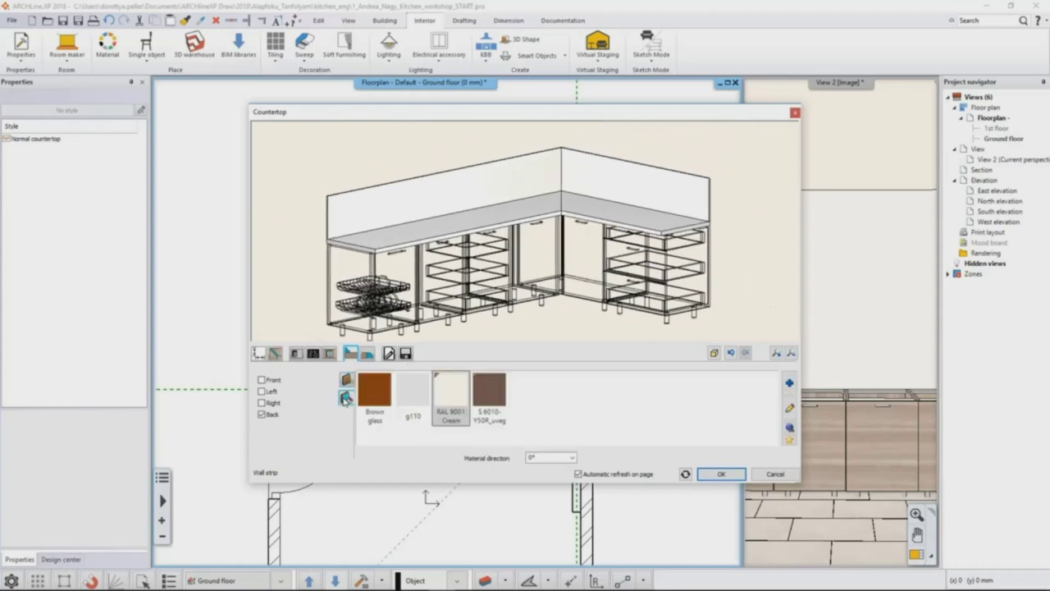
{"action": "left_click", "coordinate": [489, 392]}
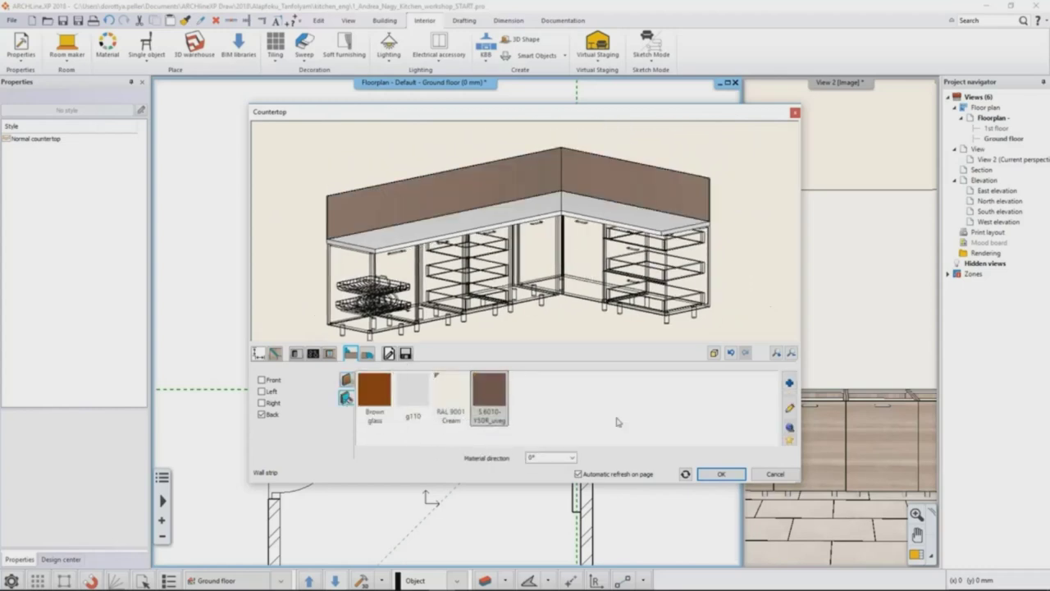
Step: Insert the first Single Bowl sink into the countertop's long run, 830 mm from its free end
{"action": "left_click", "coordinate": [298, 352]}
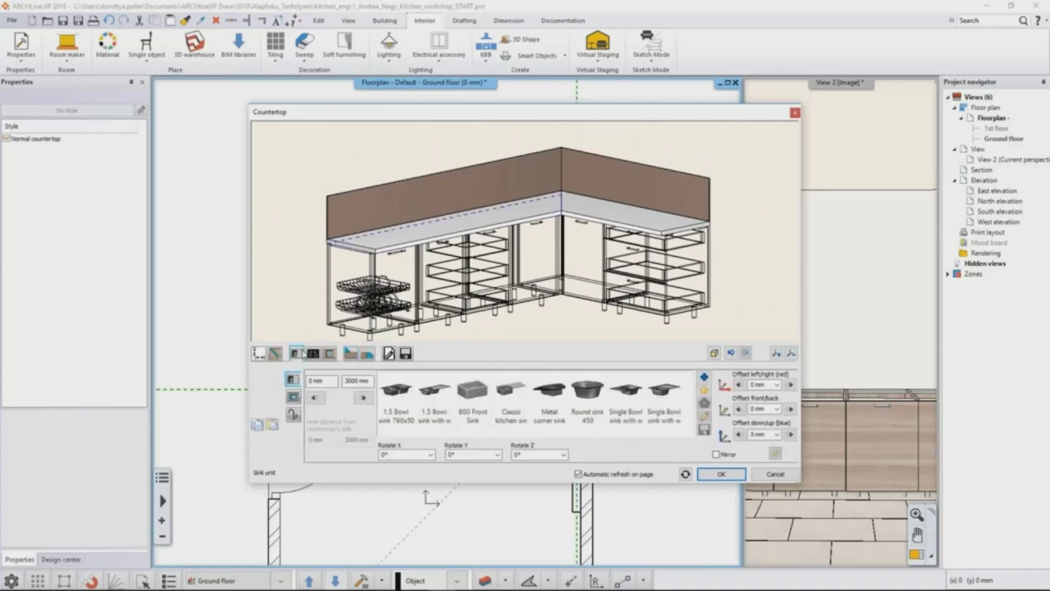
{"action": "left_click", "coordinate": [628, 394]}
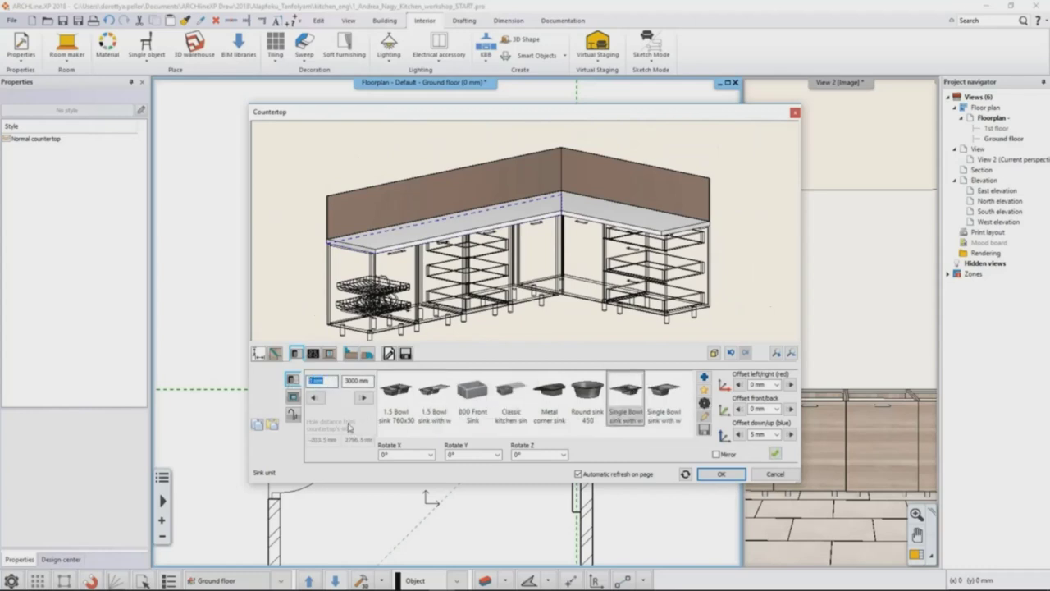
{"action": "type", "text": "6"}
{"action": "type", "text": "30"}
{"action": "key", "text": "Tab"}
{"action": "left_click", "coordinate": [775, 453]}
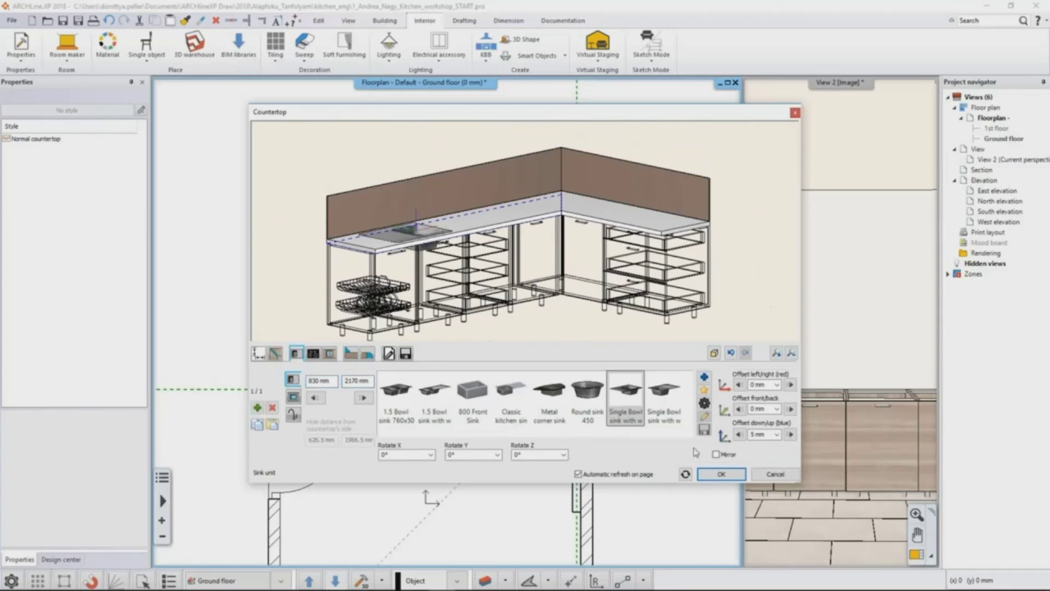
Step: Fit the curved Tap to the sink with a left/right offset of -140 mm, front/back offset of 80 mm and 45° Z rotation
{"action": "left_click", "coordinate": [293, 414]}
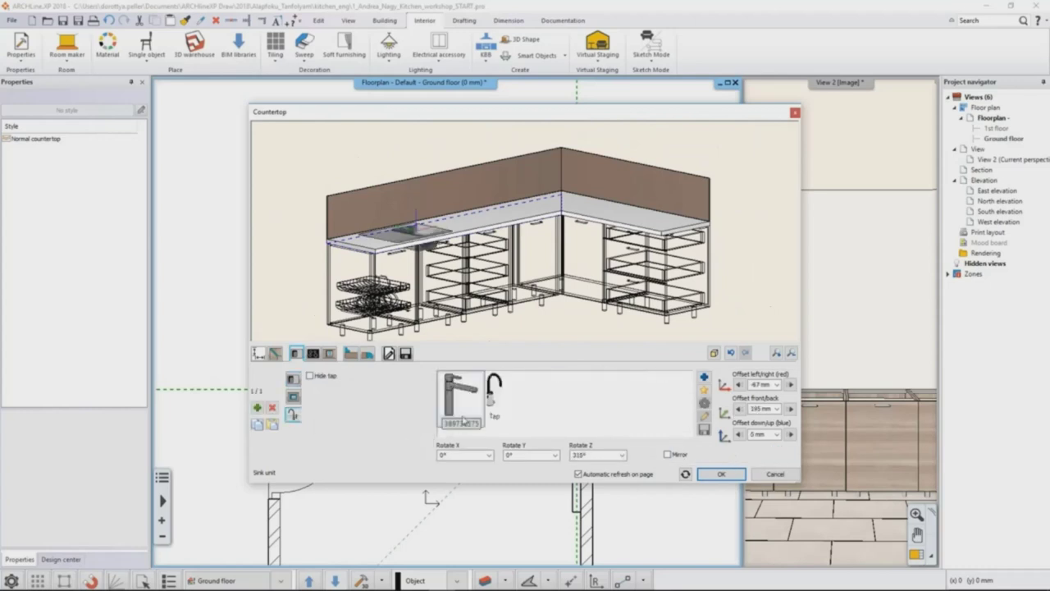
{"action": "left_click", "coordinate": [491, 407]}
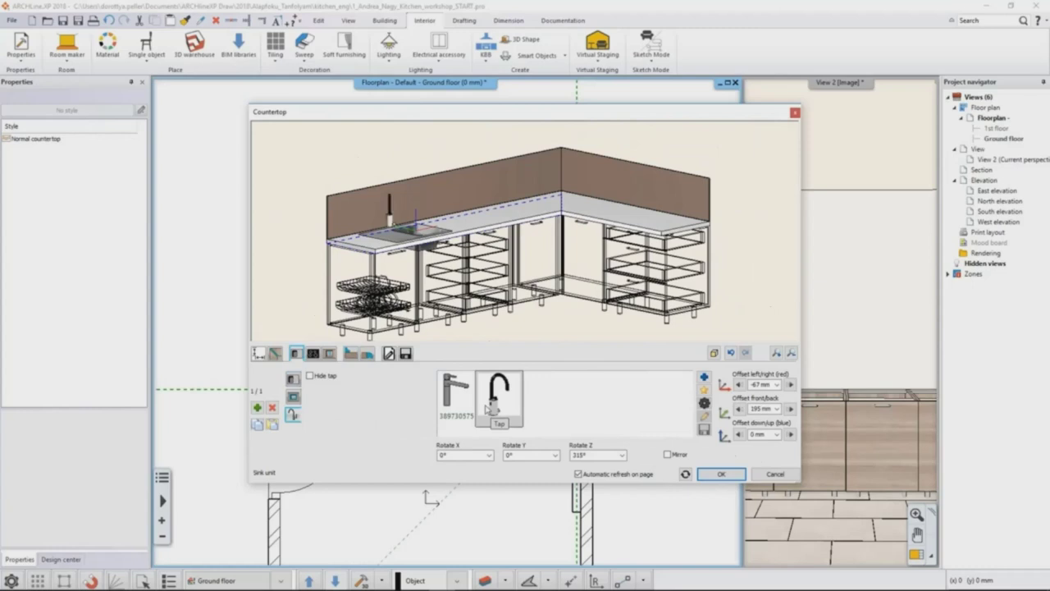
{"action": "left_click", "coordinate": [758, 384]}
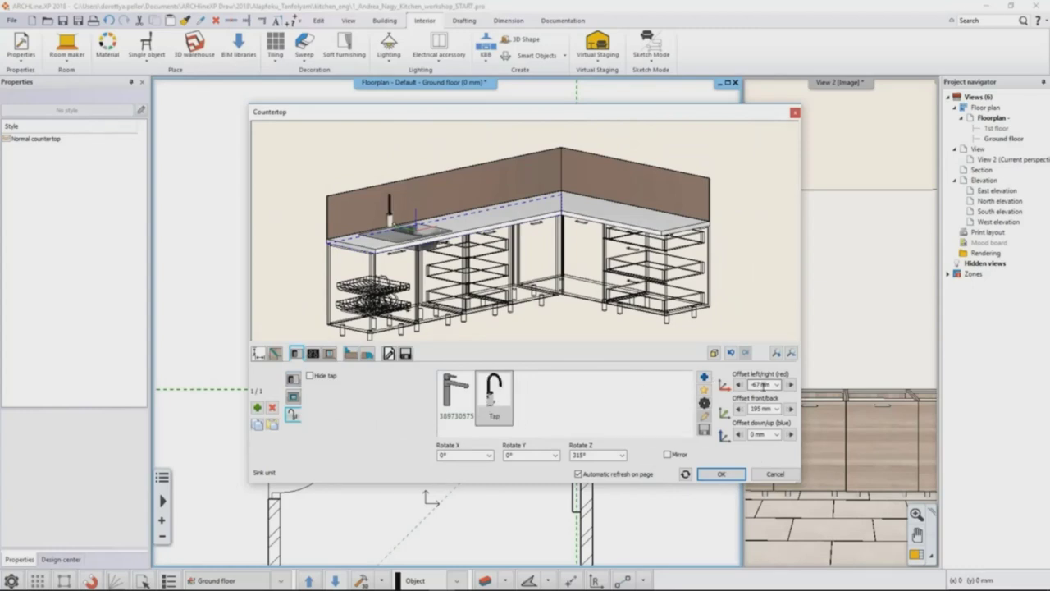
{"action": "type", "text": "40"}
{"action": "left_click", "coordinate": [763, 408]}
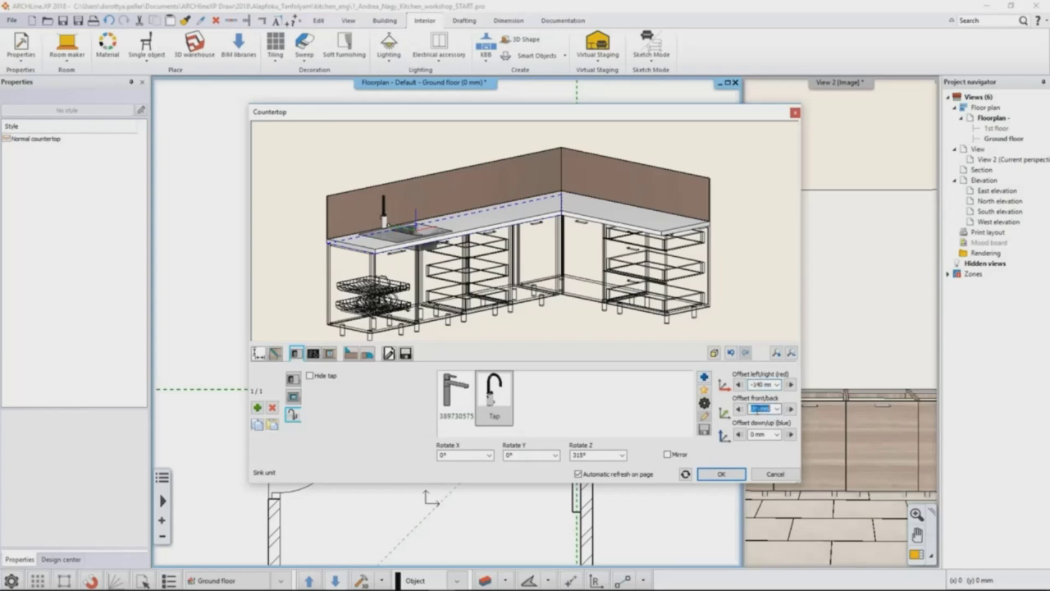
{"action": "type", "text": "80"}
{"action": "left_click", "coordinate": [757, 434]}
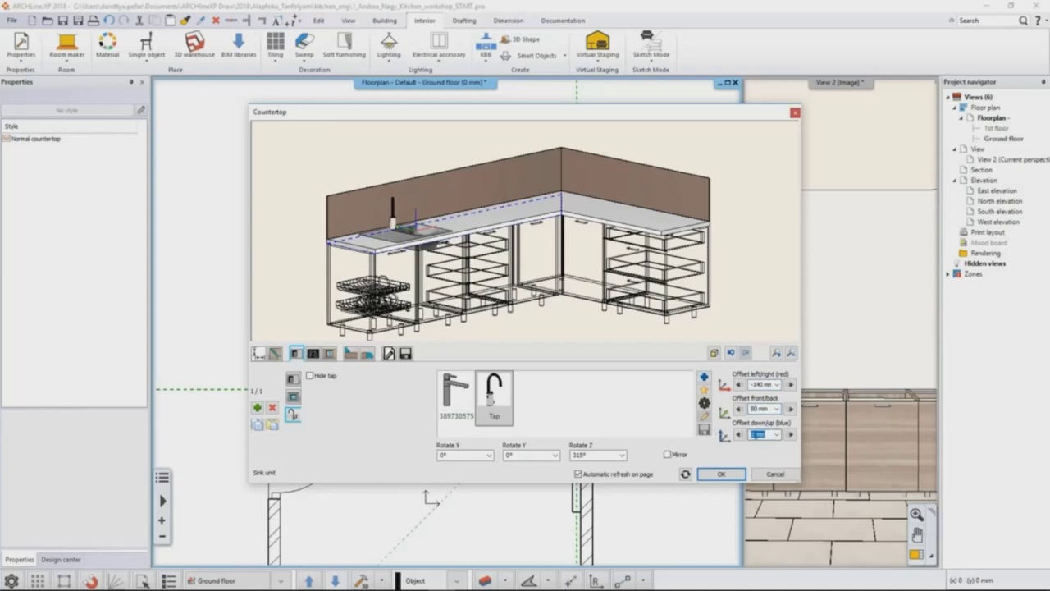
{"action": "left_click", "coordinate": [600, 454]}
{"action": "type", "text": "45"}
{"action": "left_click", "coordinate": [530, 457]}
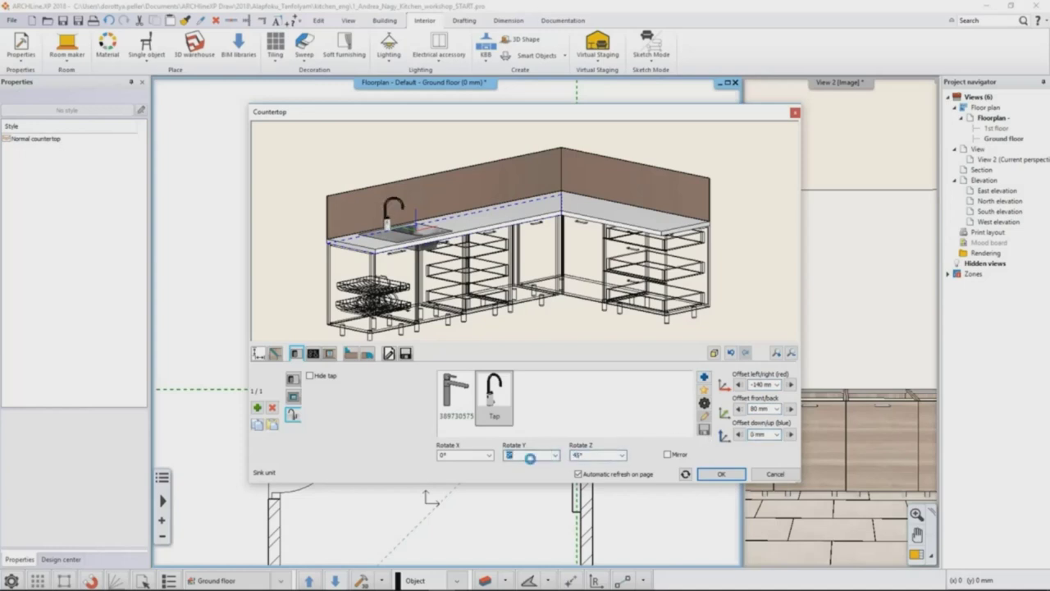
{"action": "left_click_drag", "start_coordinate": [480, 246], "coordinate": [628, 251]}
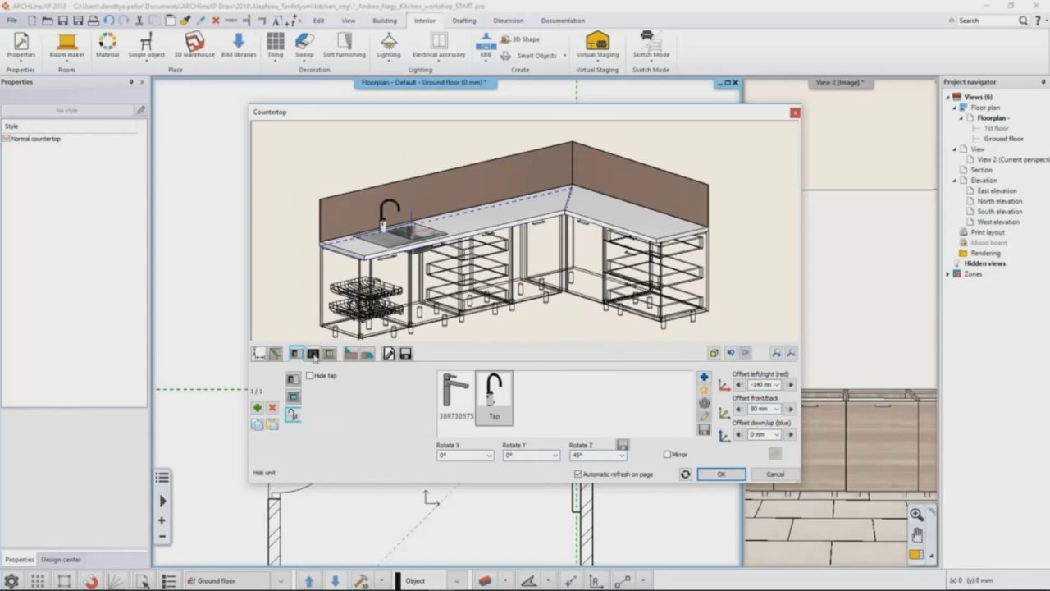
Step: Insert the Induction hob 580x510 at 1500 mm along the countertop's long run, finish the countertop and check it in the perspective view
{"action": "left_click", "coordinate": [313, 354]}
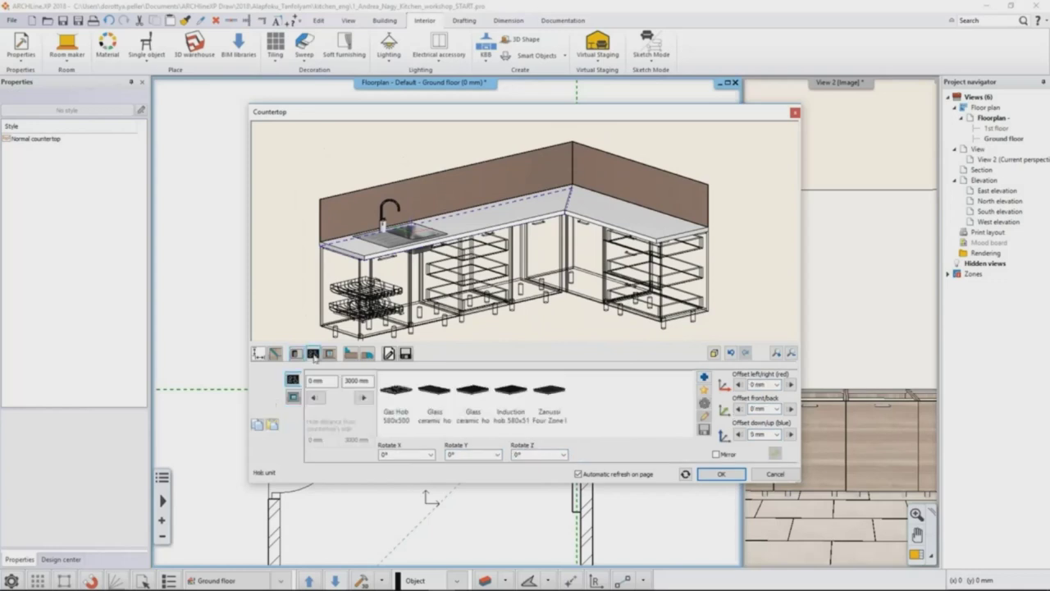
{"action": "left_click", "coordinate": [524, 402]}
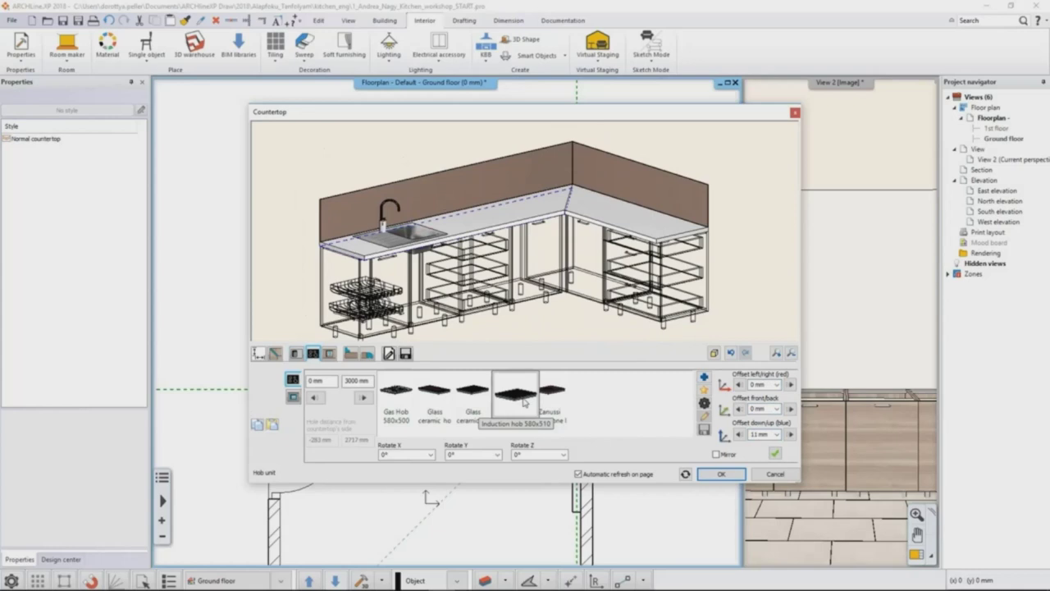
{"action": "double_click", "coordinate": [318, 381]}
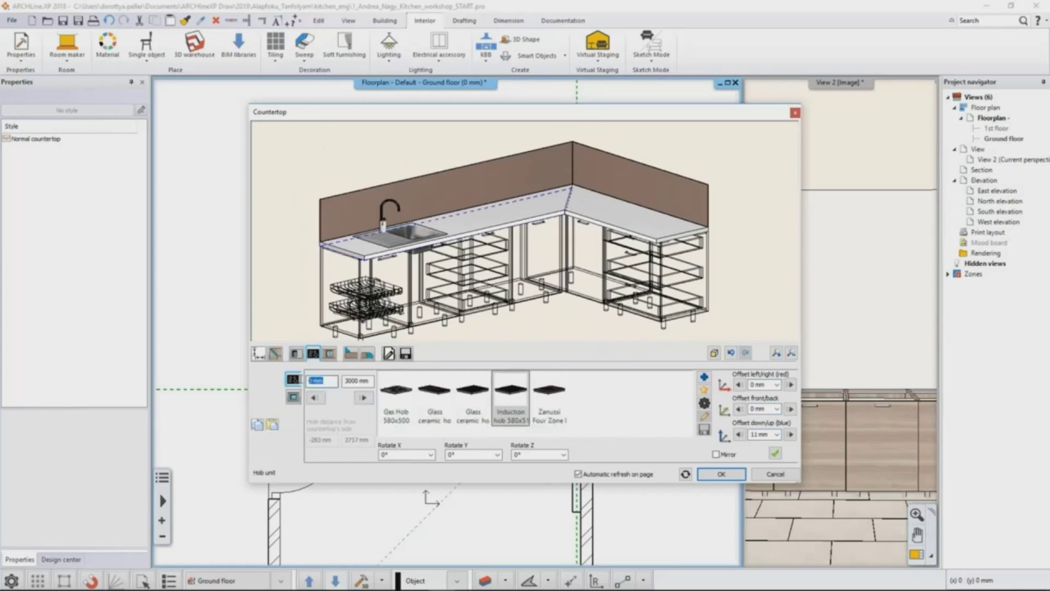
{"action": "type", "text": "1500"}
{"action": "double_click", "coordinate": [362, 382]}
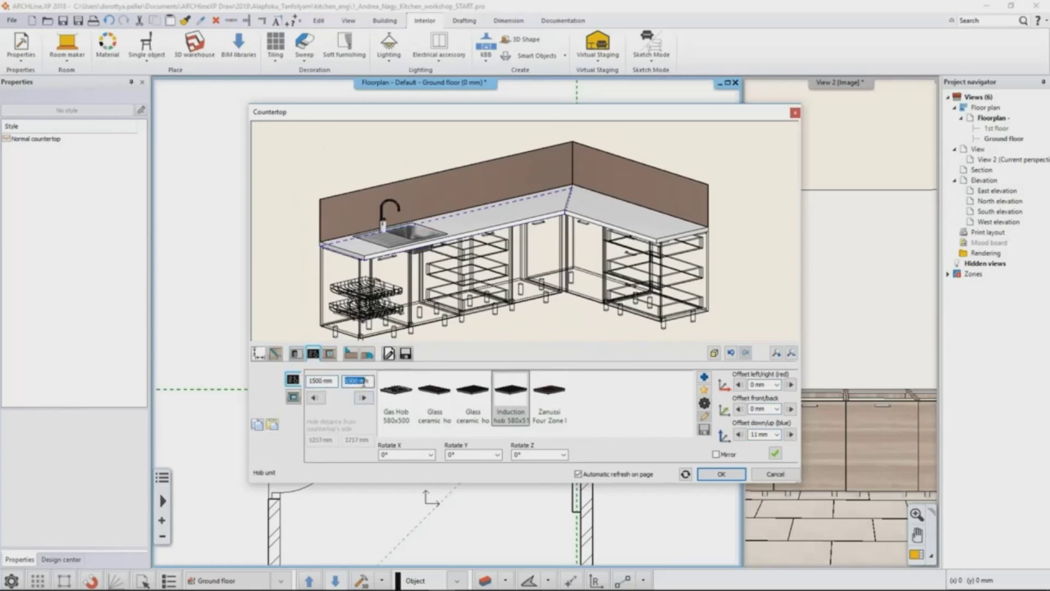
{"action": "left_click", "coordinate": [774, 453]}
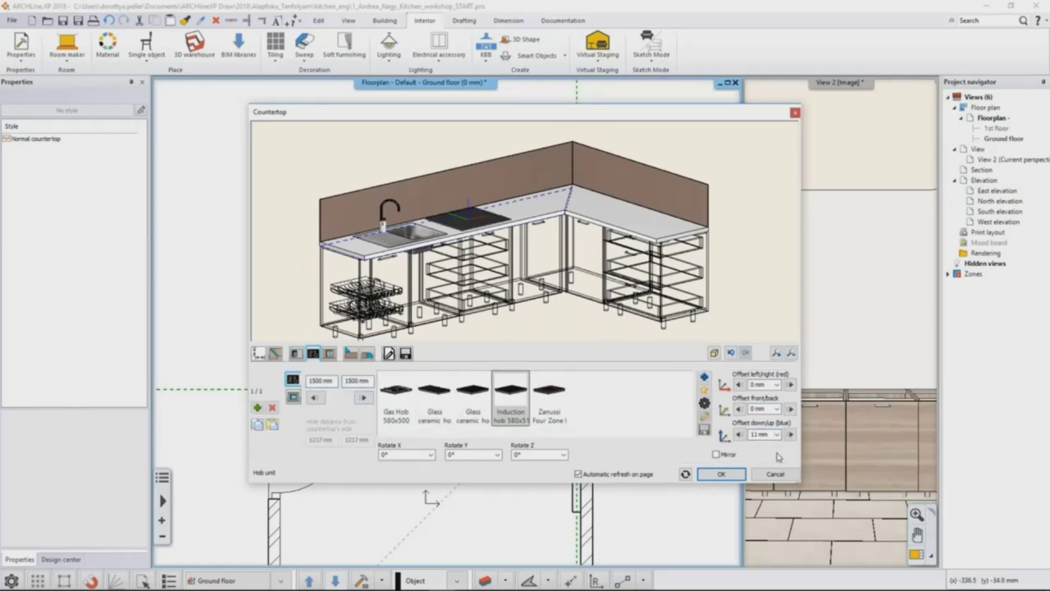
{"action": "left_click", "coordinate": [720, 474]}
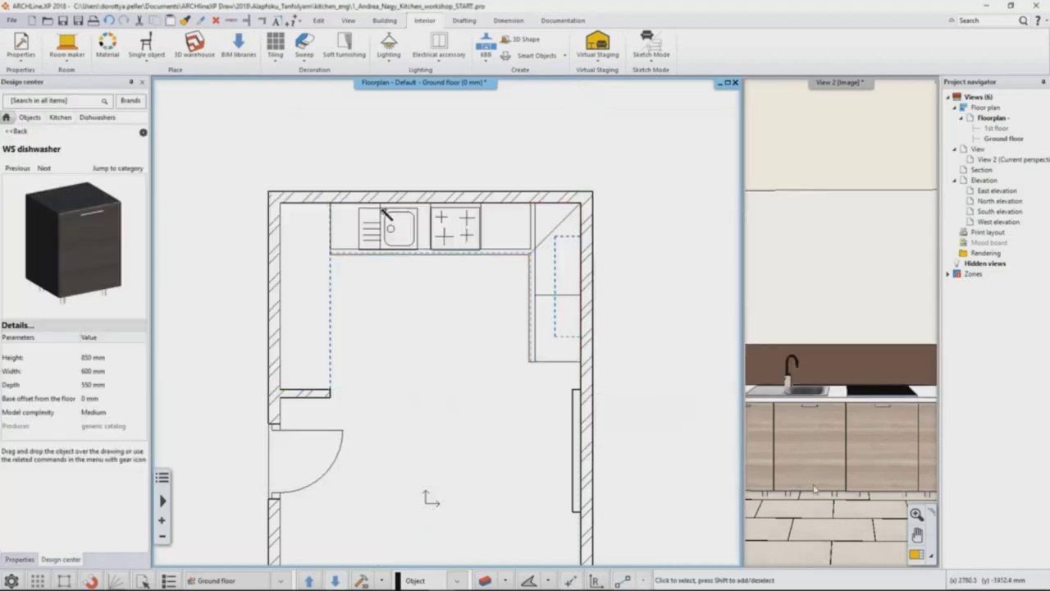
{"action": "left_click", "coordinate": [912, 556]}
{"action": "left_click", "coordinate": [913, 555]}
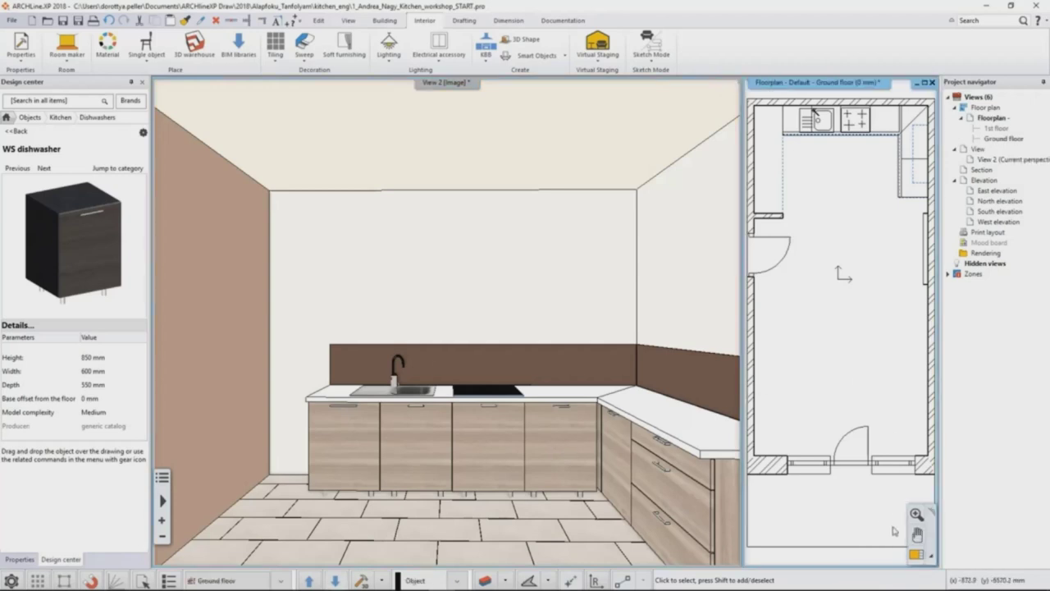
{"action": "left_click", "coordinate": [913, 555]}
Step: Search the object catalog for "ws hood" and open the WS Hood
{"action": "scroll", "coordinate": [450, 284], "scroll_direction": "up", "scroll_amount": 3}
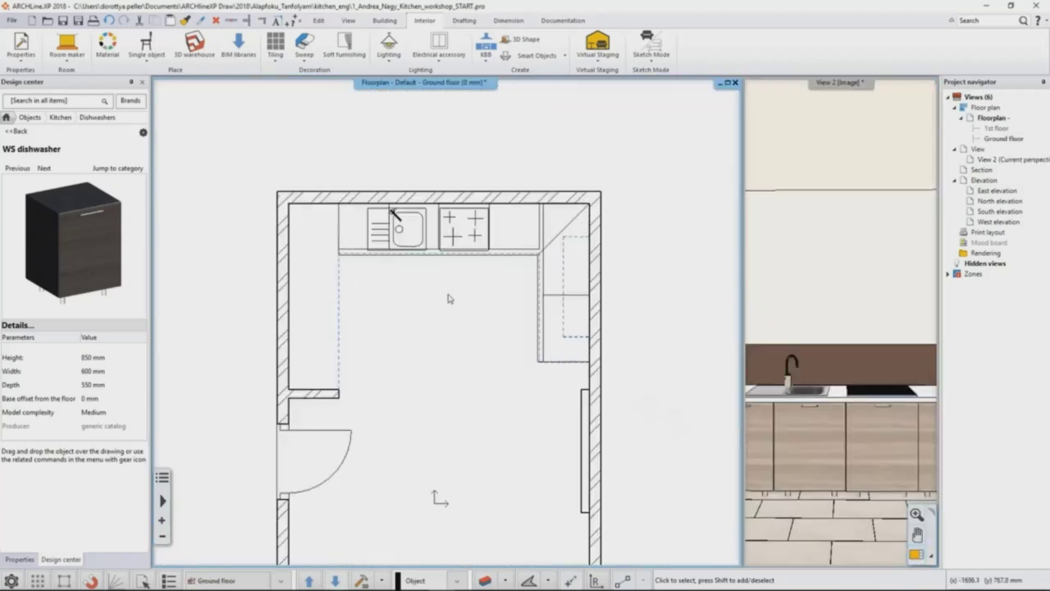
{"action": "left_click", "coordinate": [50, 122]}
{"action": "left_click", "coordinate": [64, 100]}
{"action": "type", "text": "ws hood"}
{"action": "key", "text": "Return"}
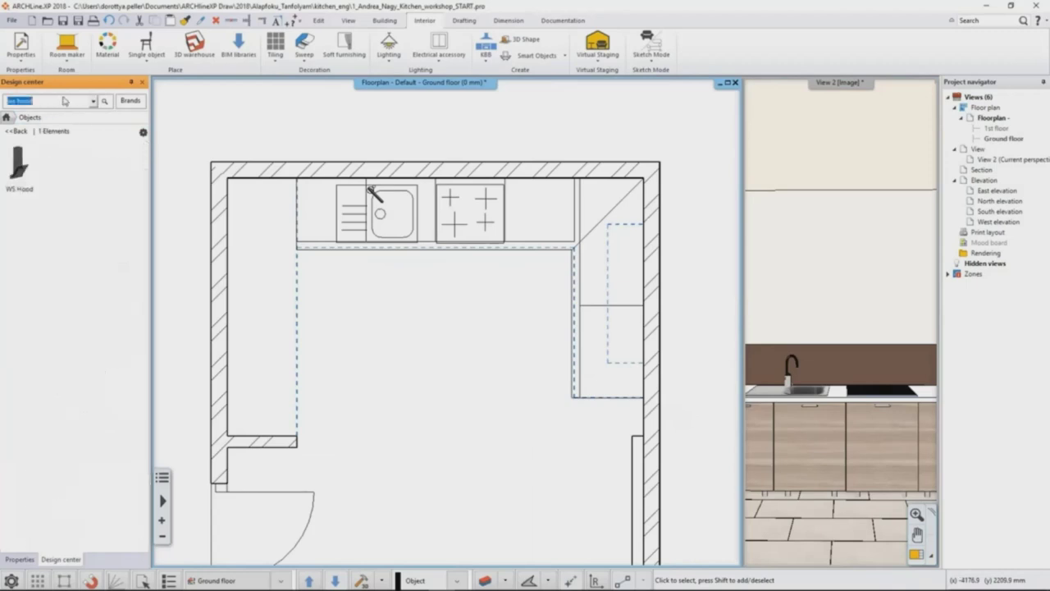
{"action": "left_click", "coordinate": [30, 167]}
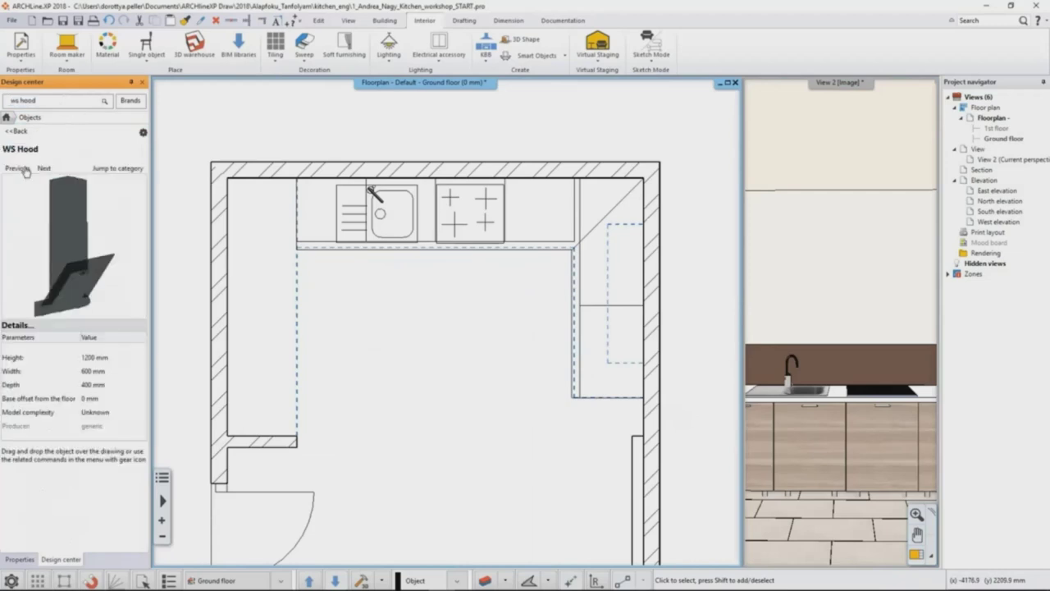
Step: Set the WS Hood's base offset from the floor to 1400 mm and place it on the back wall above the hob
{"action": "left_click", "coordinate": [85, 399]}
{"action": "type", "text": "1400"}
{"action": "key", "text": "Return"}
{"action": "left_click_drag", "start_coordinate": [65, 276], "coordinate": [431, 271]}
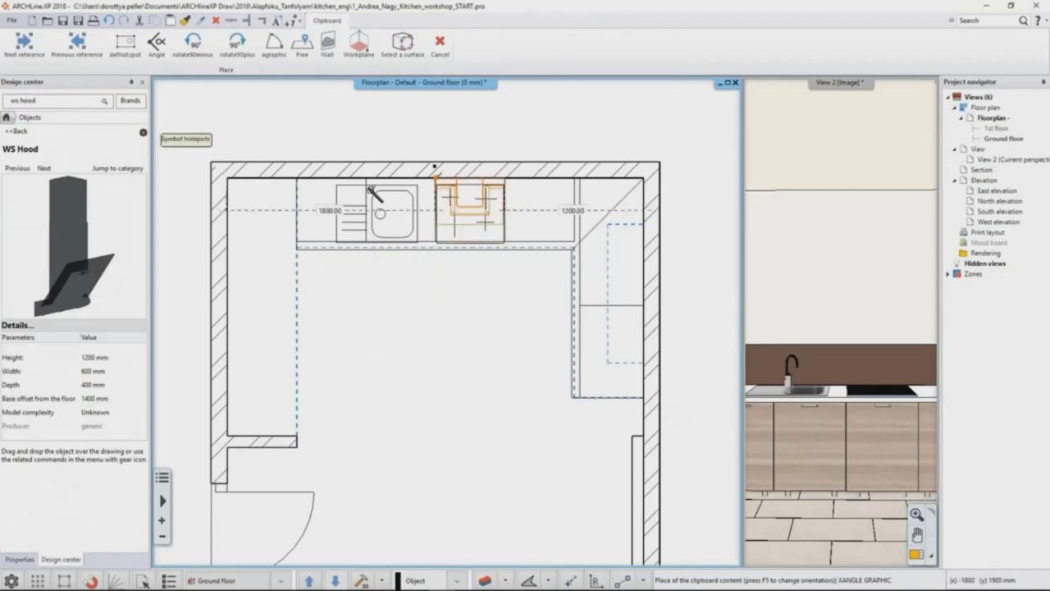
{"action": "left_click", "coordinate": [435, 175]}
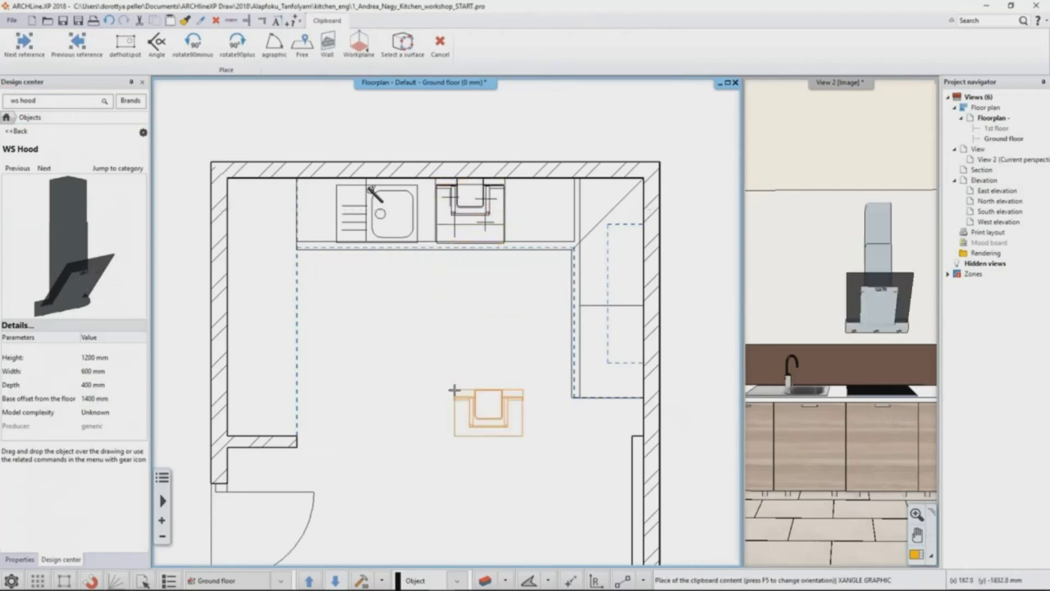
{"action": "key", "text": "Escape"}
Step: Open the High Cabinets category of the Kitchen objects in the catalog
{"action": "left_click", "coordinate": [19, 131]}
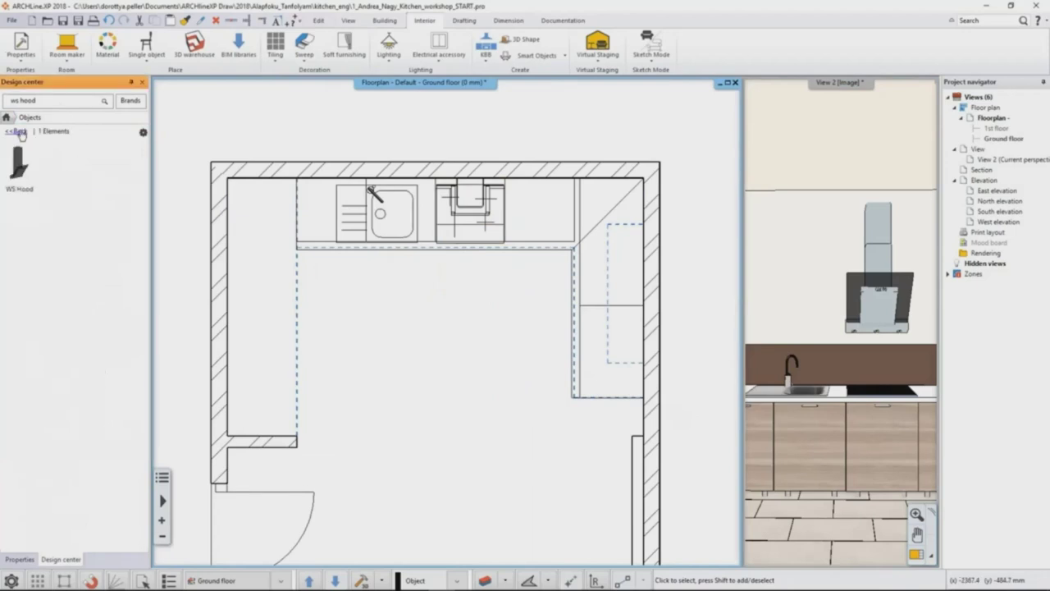
{"action": "left_click", "coordinate": [19, 131]}
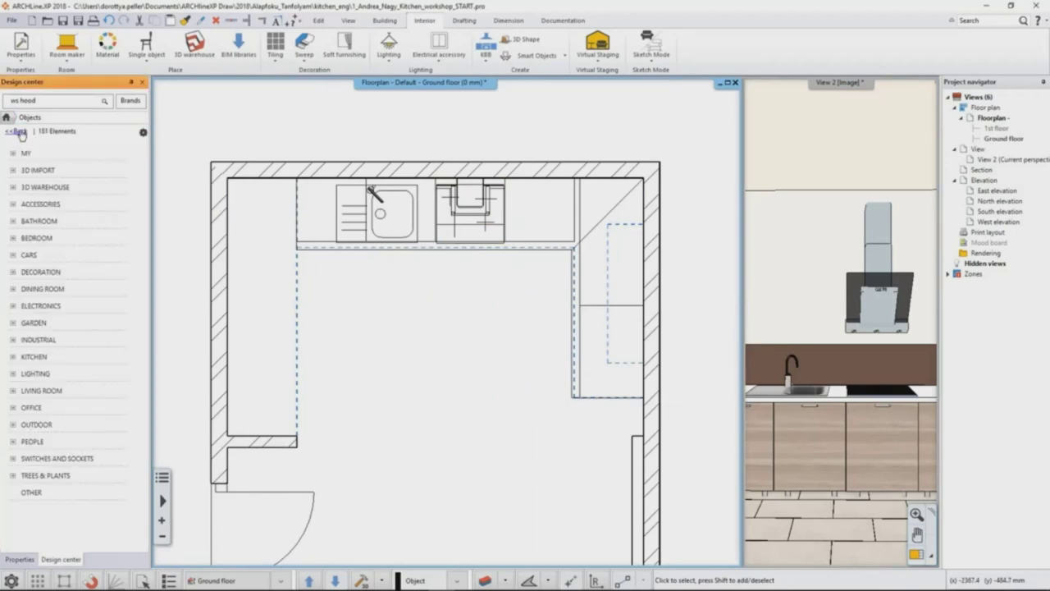
{"action": "left_click", "coordinate": [34, 357]}
{"action": "scroll", "coordinate": [76, 406], "scroll_direction": "down", "scroll_amount": 1}
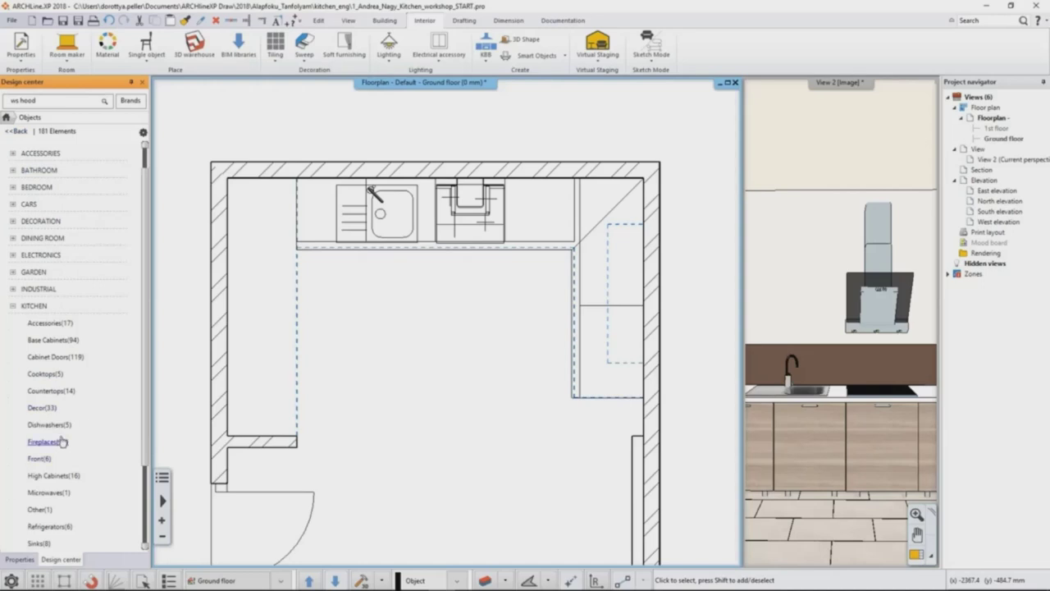
{"action": "left_click", "coordinate": [66, 474]}
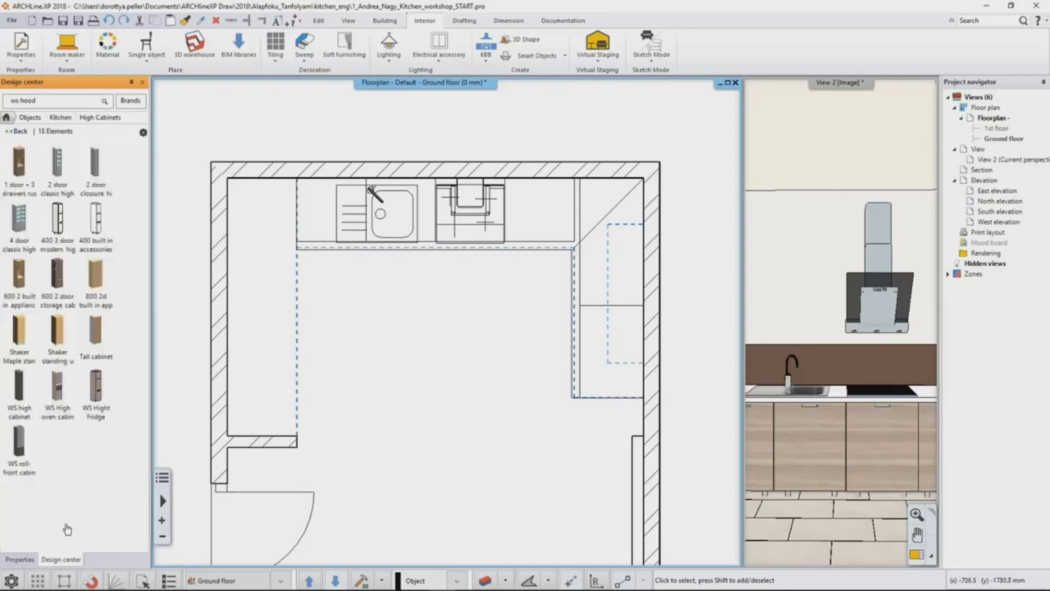
Step: Place the WS roll-front cabinet in the room's back left corner and the WS High oven cabinet beside it along the left wall
{"action": "left_click_drag", "start_coordinate": [21, 449], "coordinate": [225, 179]}
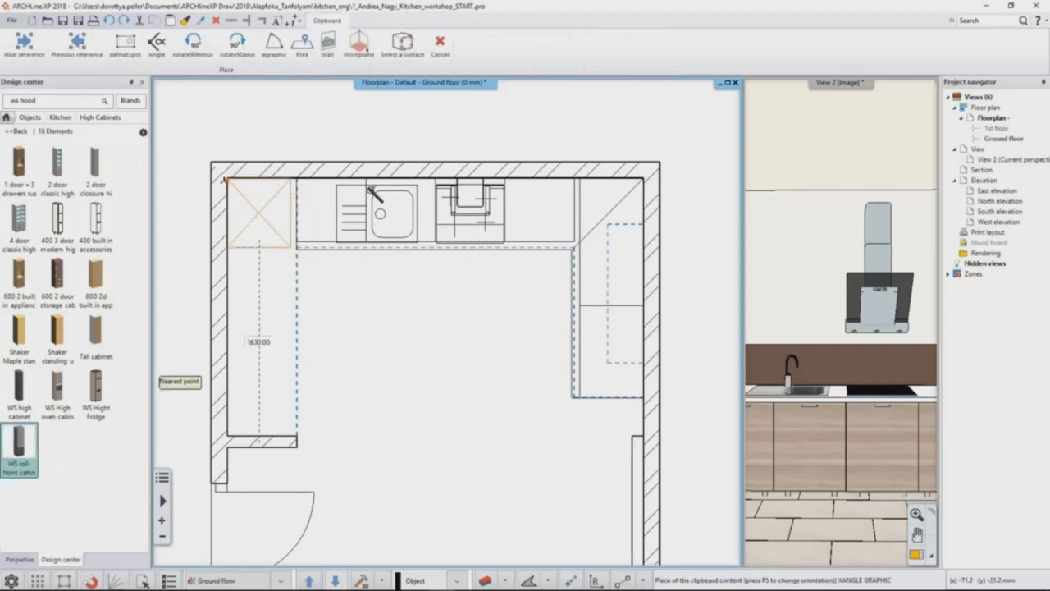
{"action": "left_click", "coordinate": [225, 178]}
{"action": "key", "text": "Escape"}
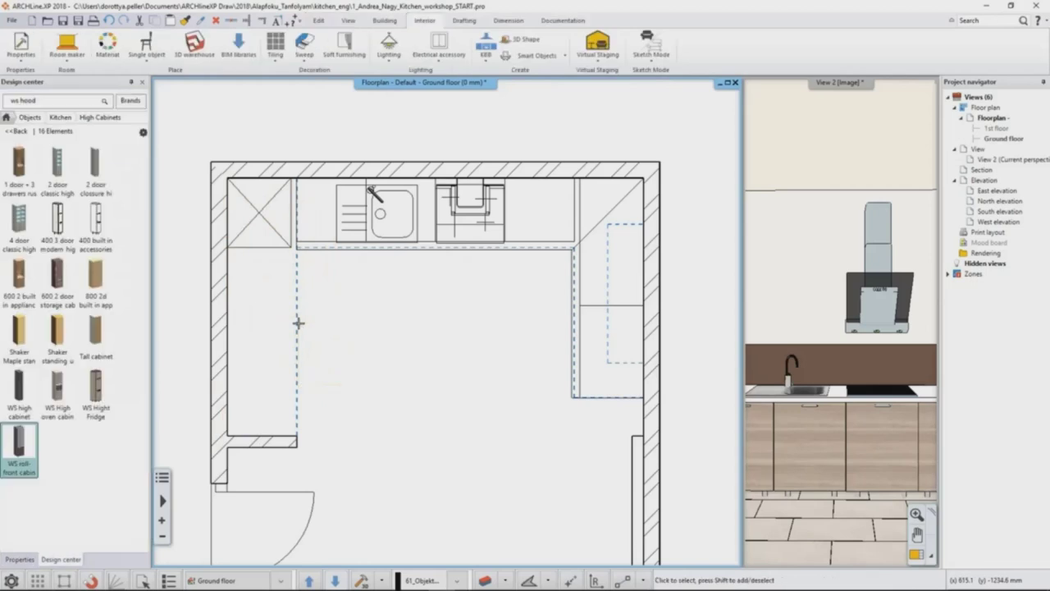
{"action": "left_click_drag", "start_coordinate": [68, 400], "coordinate": [227, 246]}
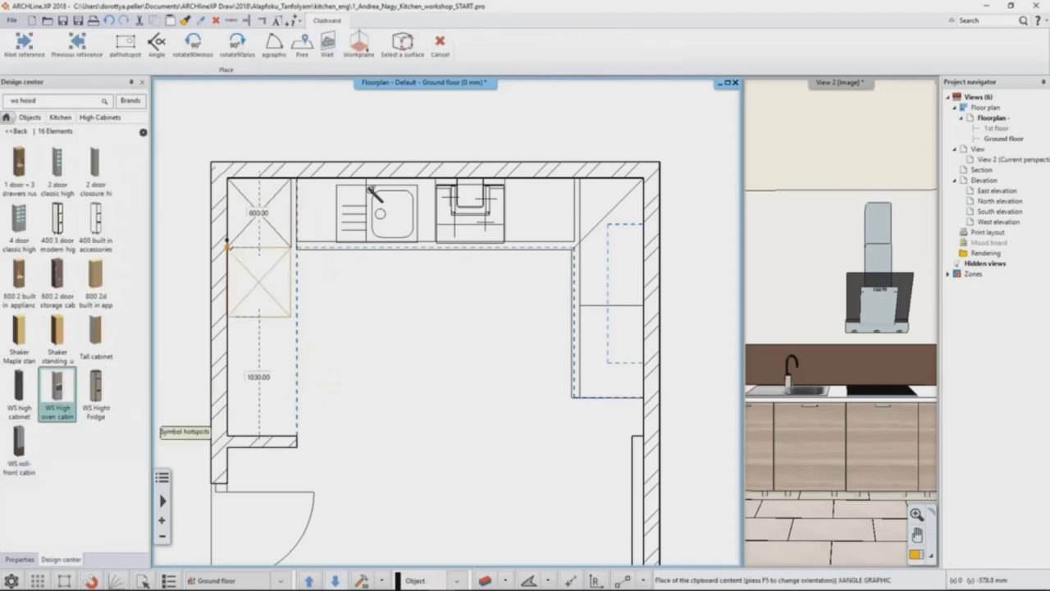
{"action": "left_click", "coordinate": [227, 247]}
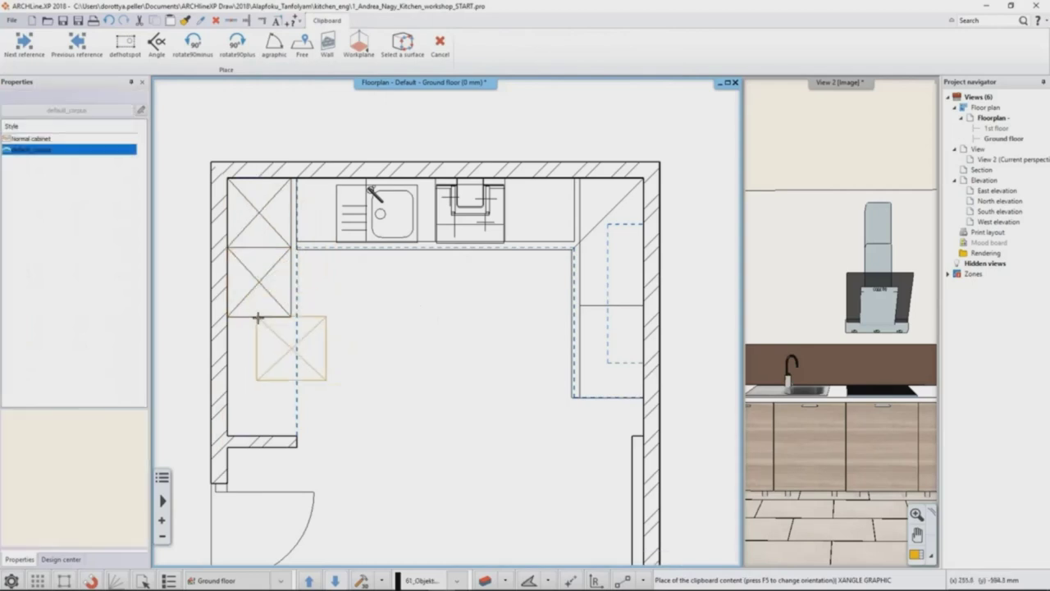
Step: Place the WS high cabinet and the WS Hight Fridge along the left wall, continuing the row of high cabinets
{"action": "key", "text": "Escape"}
{"action": "mouse_move", "coordinate": [24, 398]}
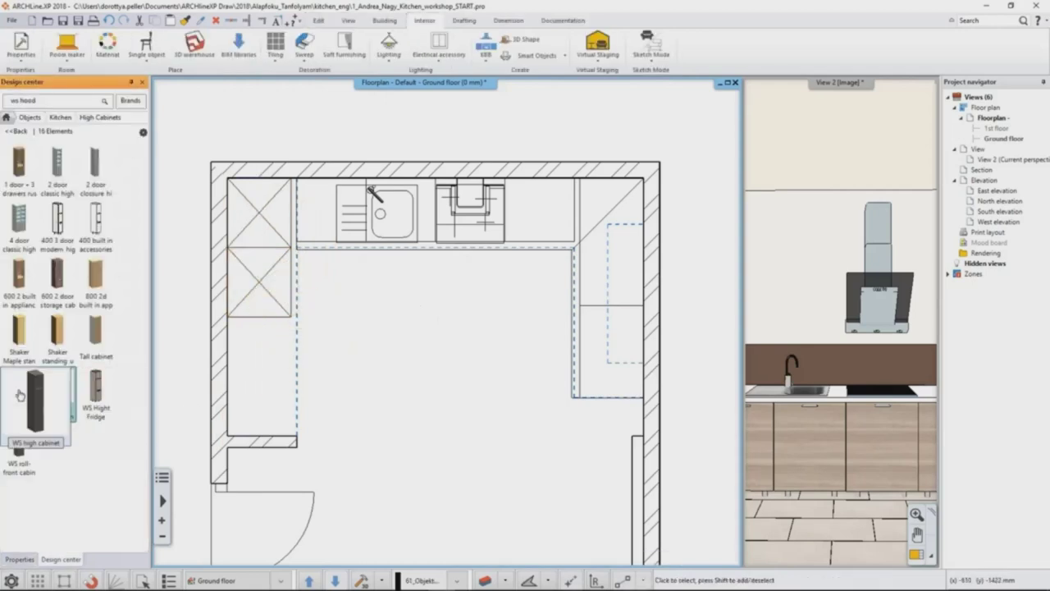
{"action": "left_click_drag", "start_coordinate": [24, 399], "coordinate": [229, 316]}
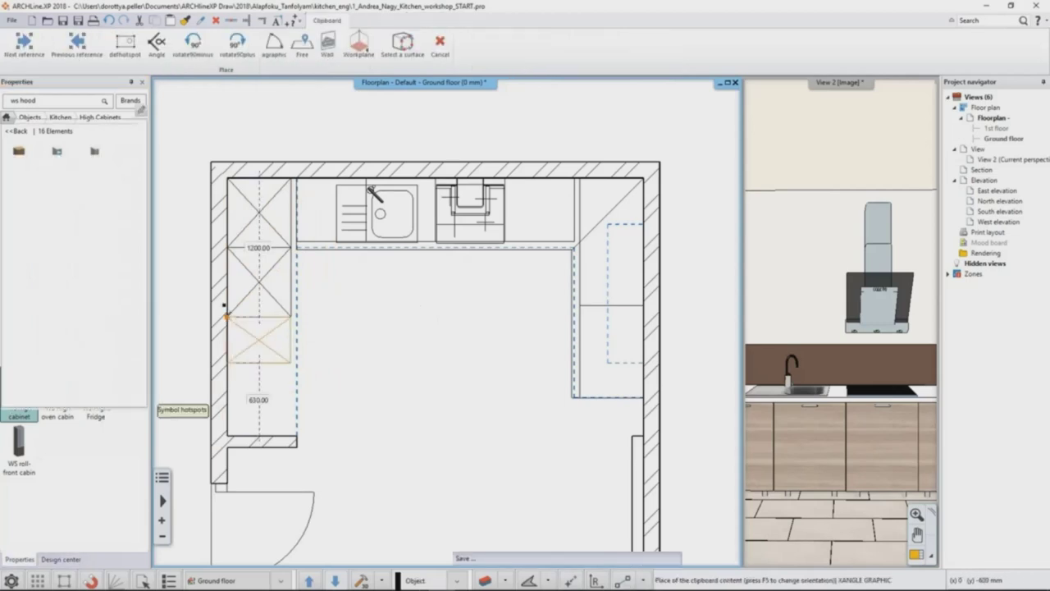
{"action": "left_click", "coordinate": [227, 316]}
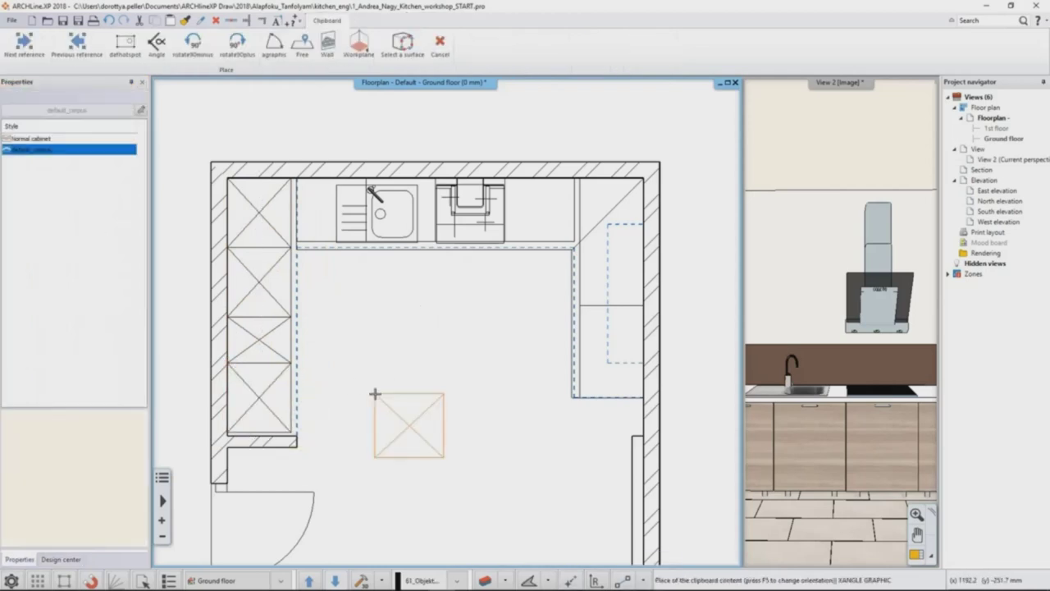
{"action": "key", "text": "Escape"}
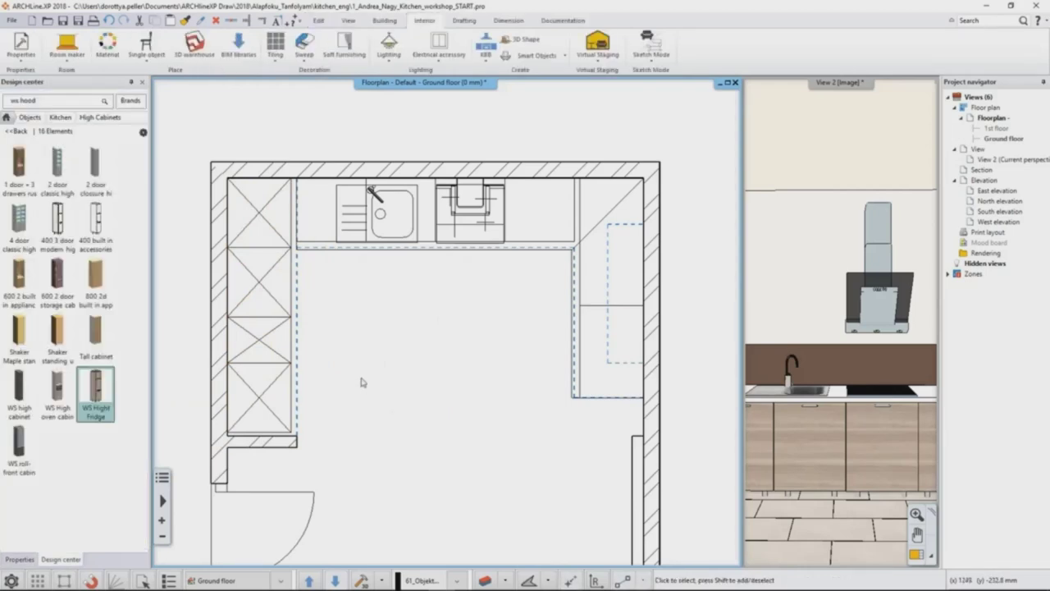
Step: Apply the WS front white from the Kitchen Cabinet Doors catalog to the fronts of the high cabinets in the 3D view
{"action": "left_click", "coordinate": [60, 117]}
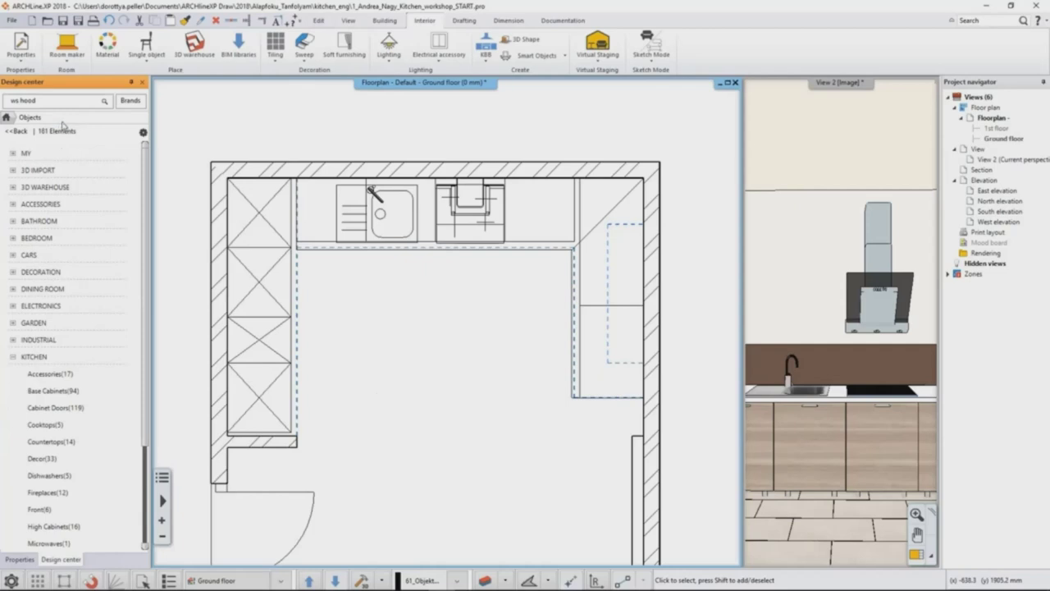
{"action": "left_click", "coordinate": [56, 407]}
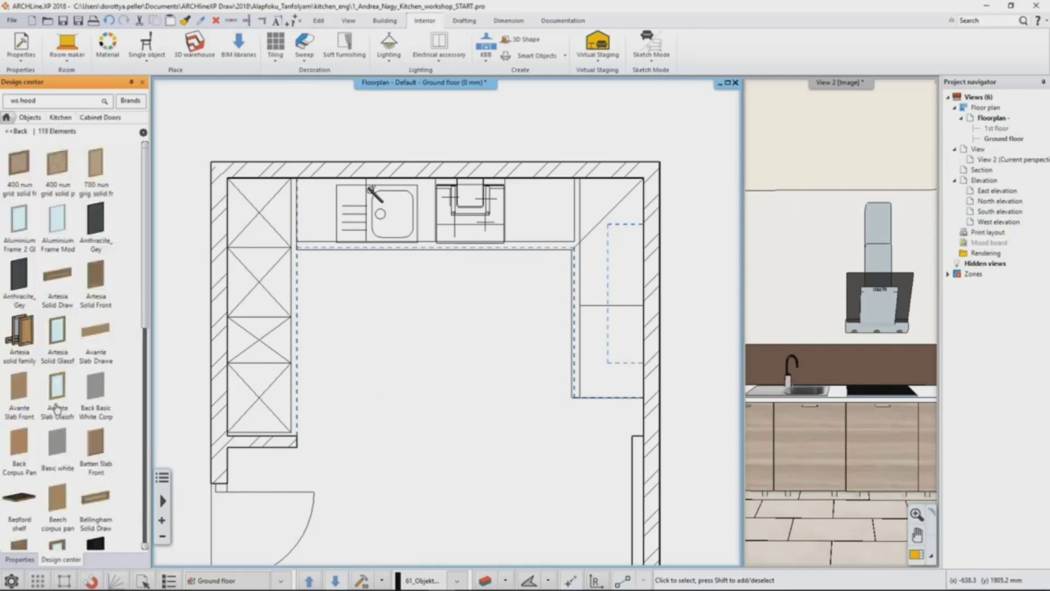
{"action": "left_click_drag", "start_coordinate": [144, 207], "coordinate": [128, 428]}
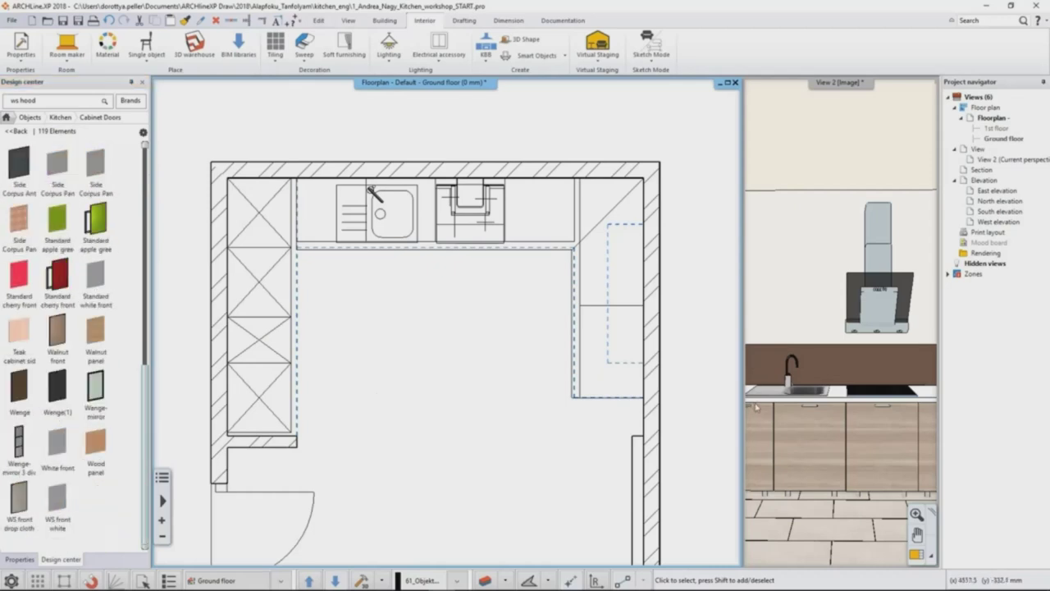
{"action": "left_click", "coordinate": [912, 556]}
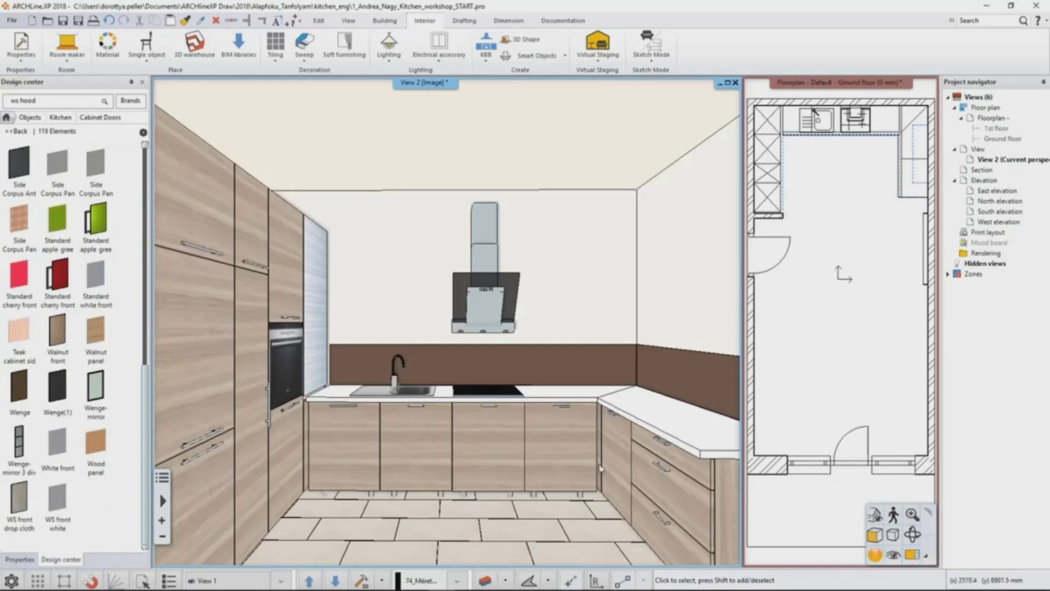
{"action": "mouse_move", "coordinate": [63, 516]}
{"action": "left_click_drag", "start_coordinate": [62, 516], "coordinate": [195, 345]}
{"action": "left_click", "coordinate": [235, 353]}
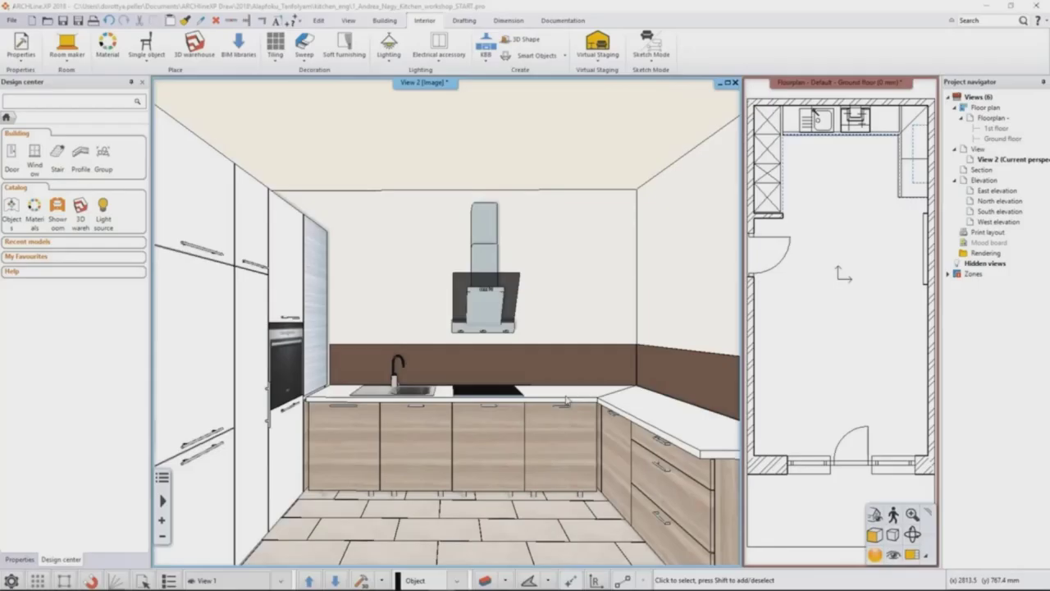
Step: Draw a KBB plinth by profile on the floor plan along the cabinet fronts, from the right wall to the short left partition
{"action": "left_click", "coordinate": [811, 297]}
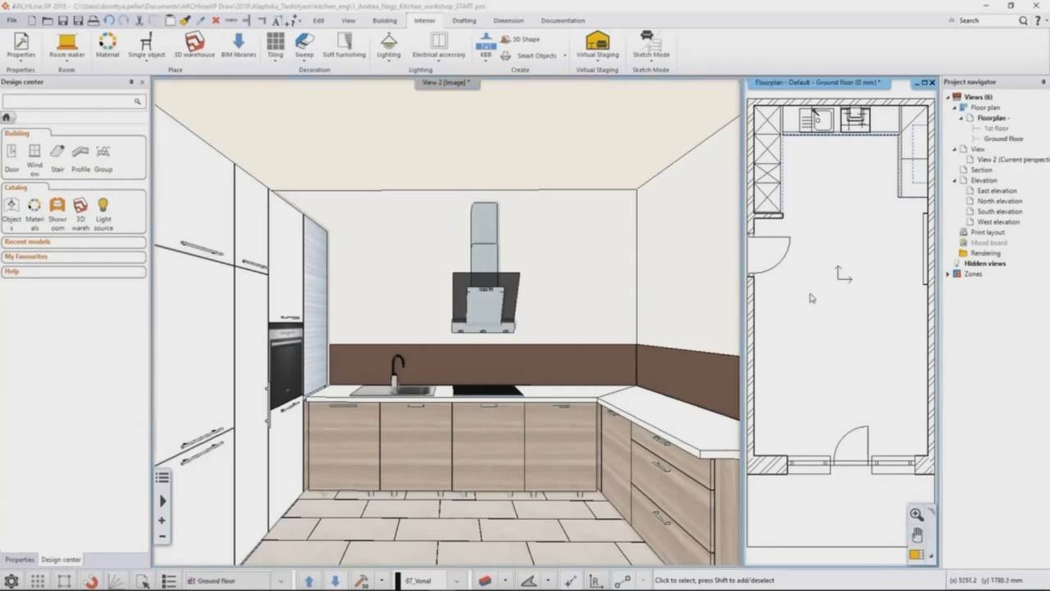
{"action": "left_click", "coordinate": [917, 554]}
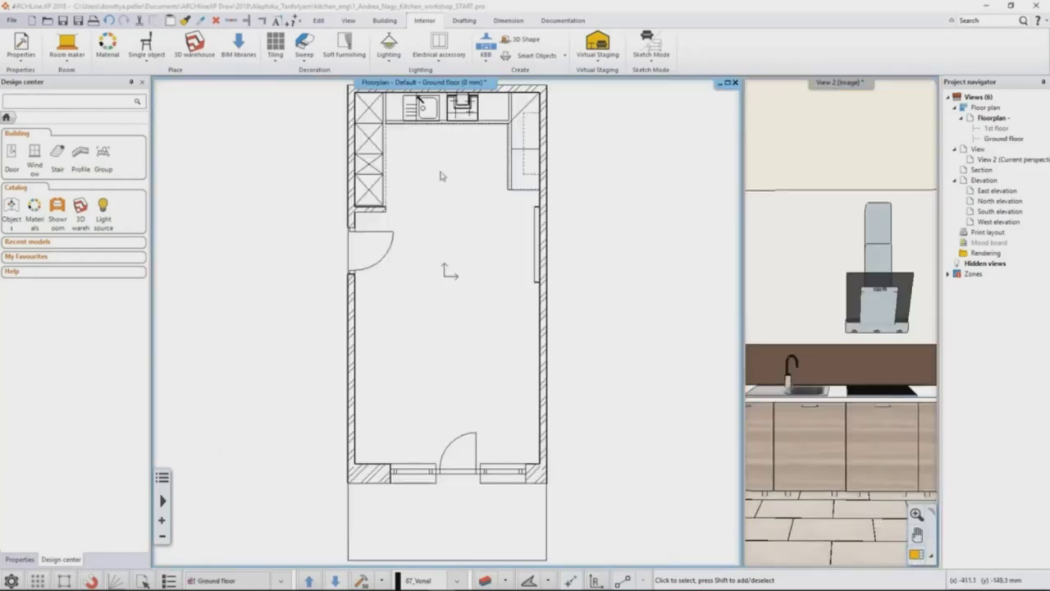
{"action": "scroll", "coordinate": [456, 176], "scroll_direction": "up", "scroll_amount": 4}
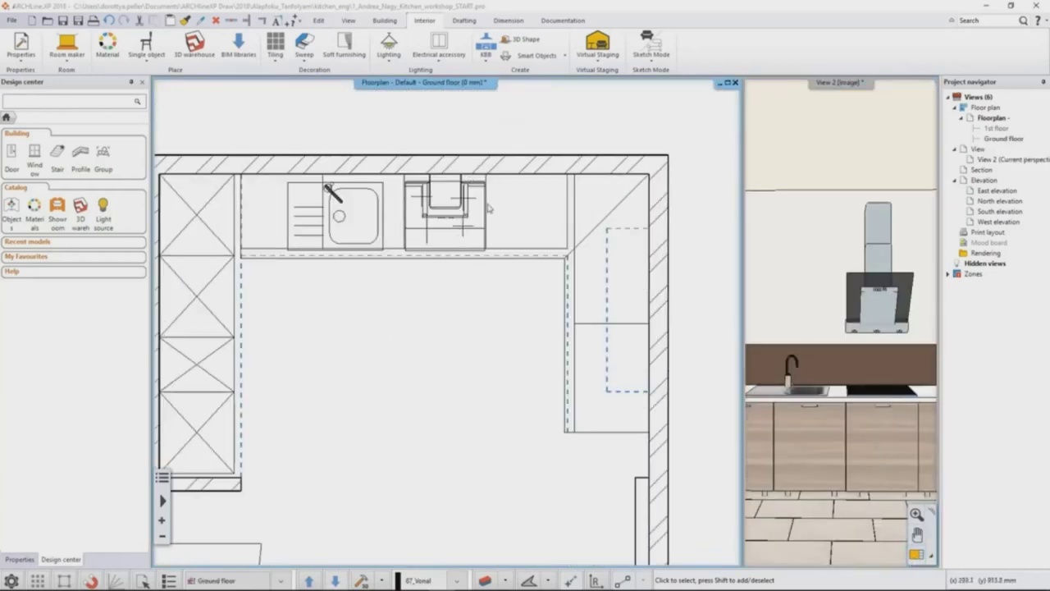
{"action": "left_click", "coordinate": [488, 54]}
{"action": "mouse_move", "coordinate": [542, 144]}
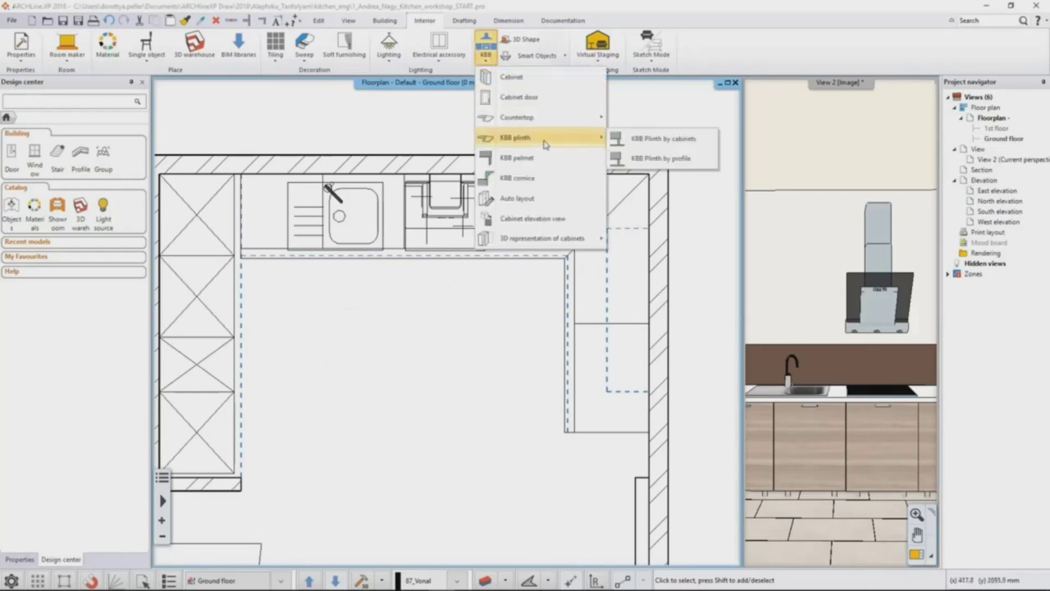
{"action": "left_click", "coordinate": [709, 164]}
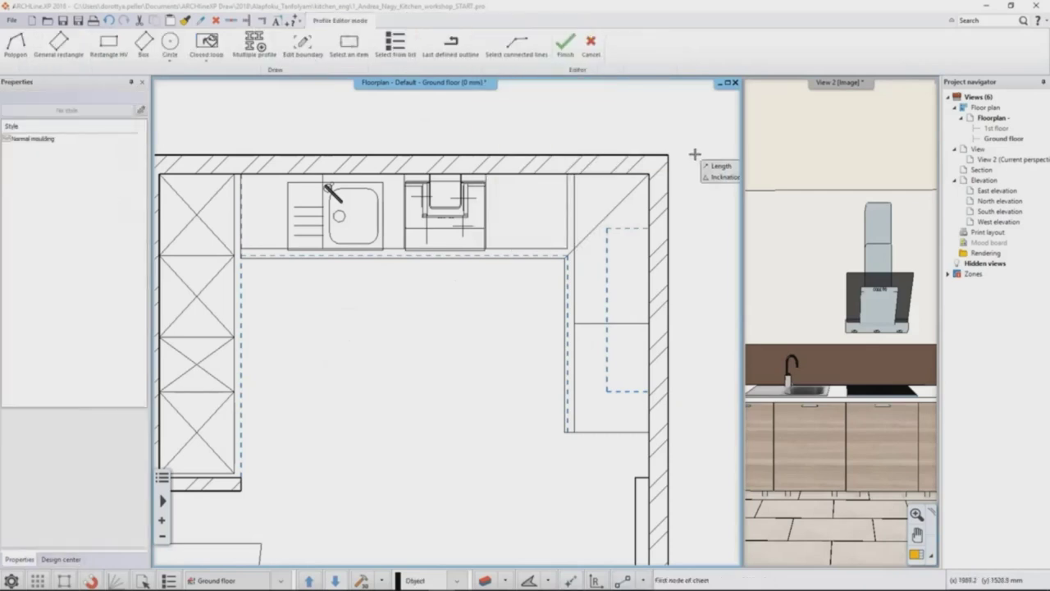
{"action": "left_click", "coordinate": [648, 432]}
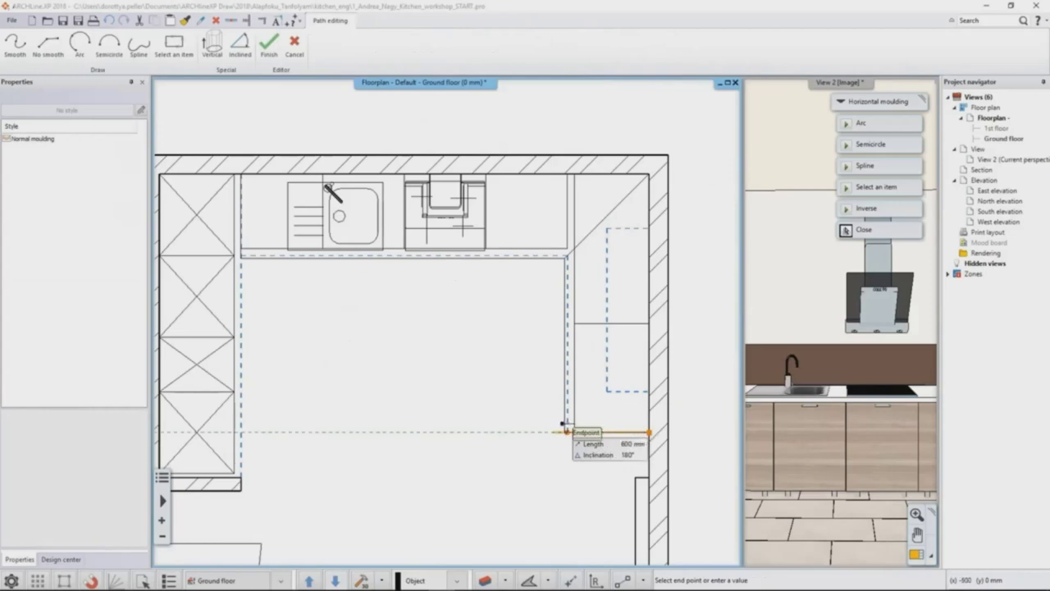
{"action": "left_click", "coordinate": [567, 431]}
{"action": "left_click", "coordinate": [567, 251]}
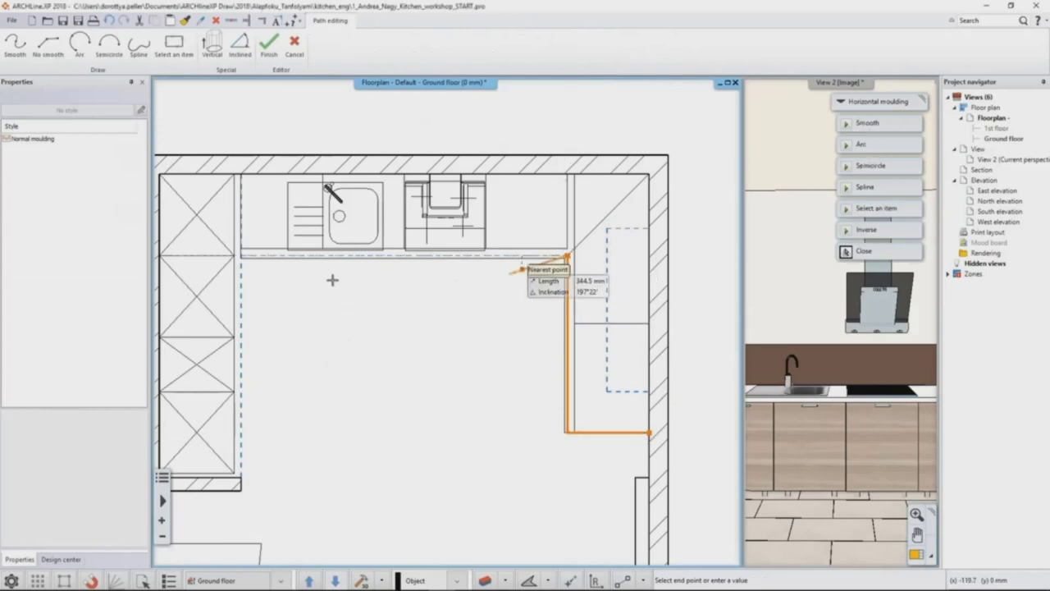
{"action": "left_click", "coordinate": [241, 255]}
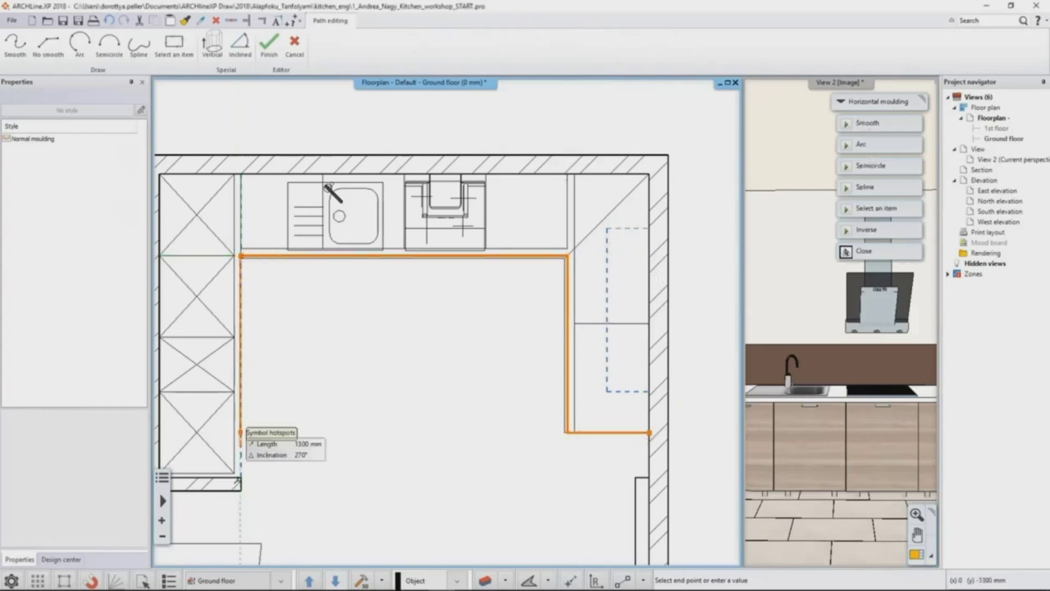
{"action": "left_click", "coordinate": [241, 477]}
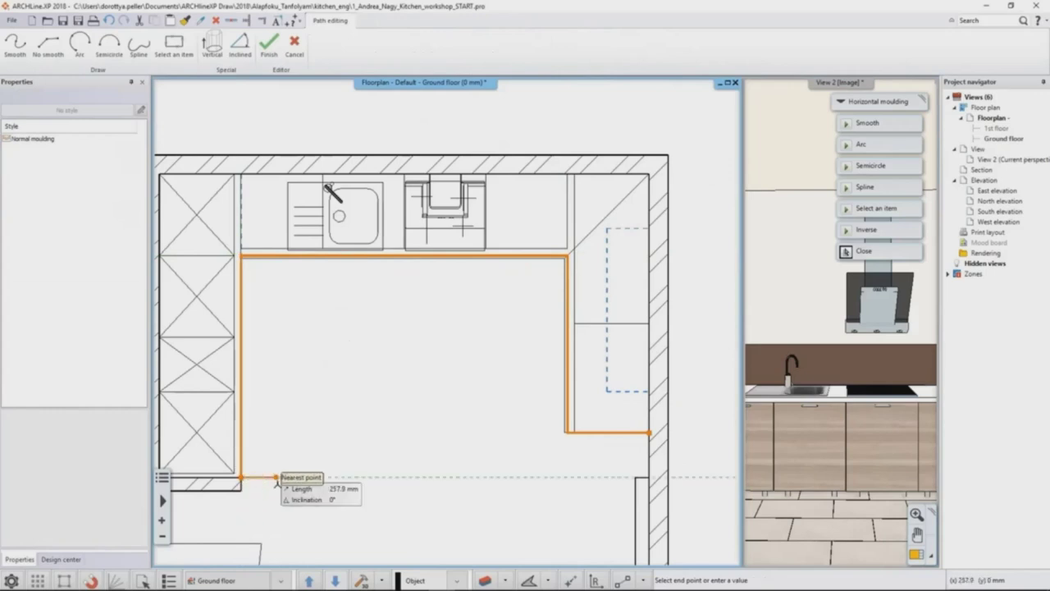
{"action": "key", "text": "Return"}
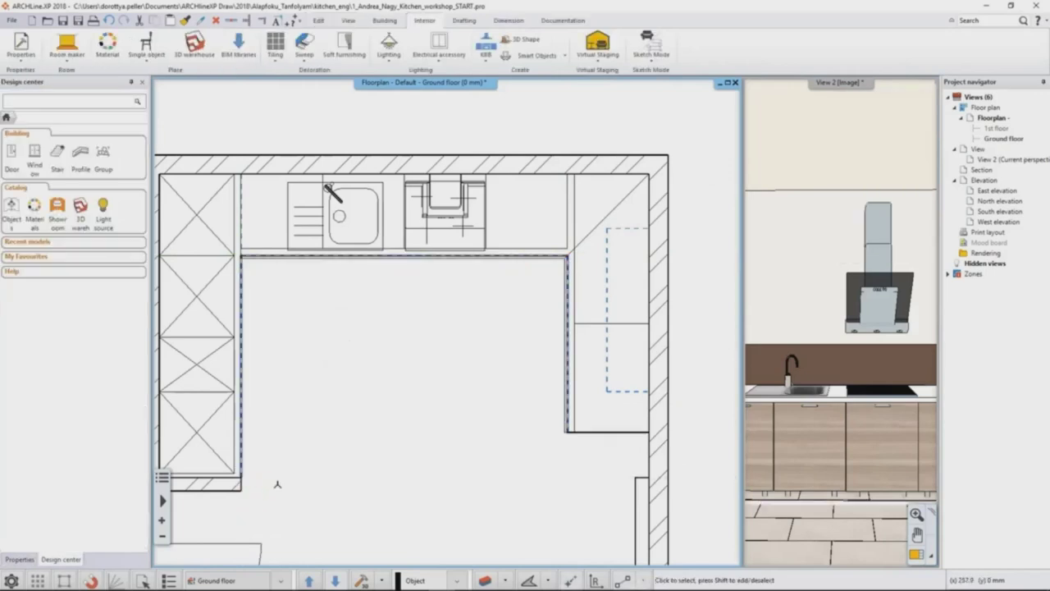
Step: Offset all edges of the plinth inward so it sits back beneath the cabinet fronts
{"action": "left_click", "coordinate": [243, 439]}
{"action": "mouse_move", "coordinate": [244, 435]}
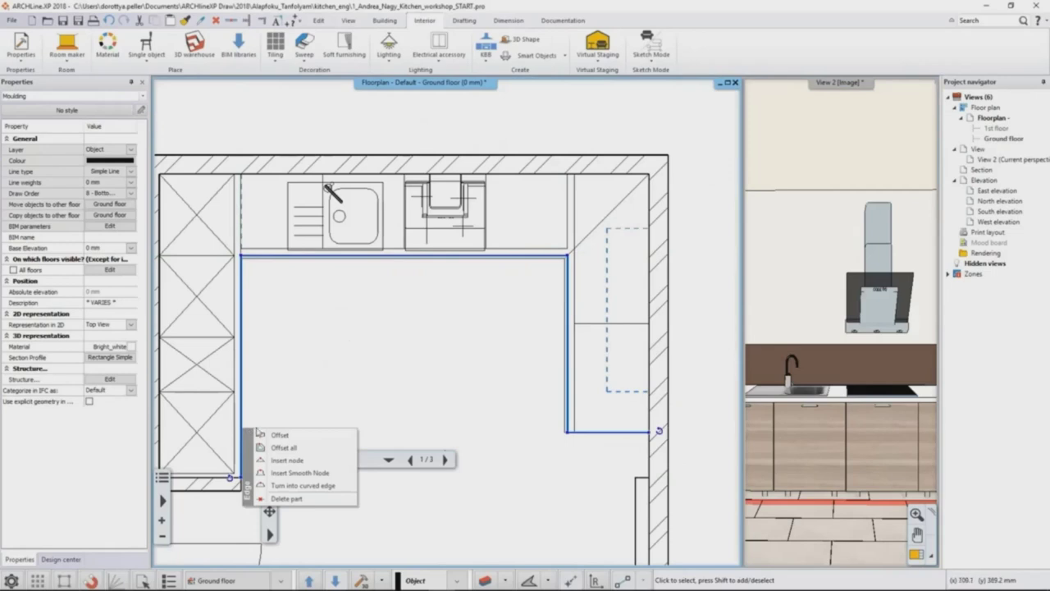
{"action": "left_click", "coordinate": [307, 449]}
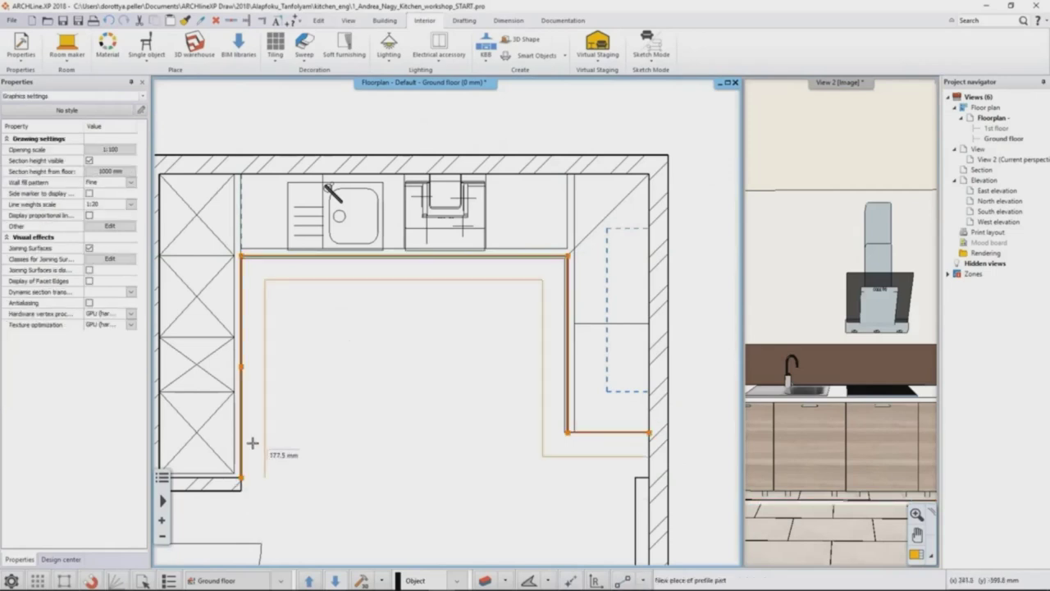
{"action": "left_click", "coordinate": [211, 439]}
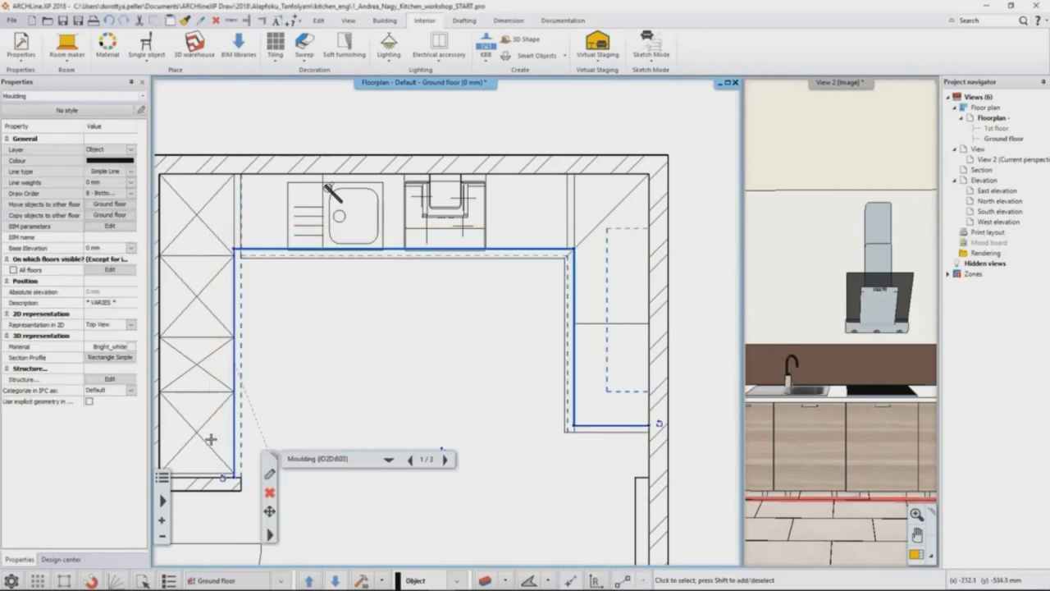
Step: Edit the plinth's Rectangle Simple section profile and set its width to 20 mm
{"action": "left_click", "coordinate": [275, 481]}
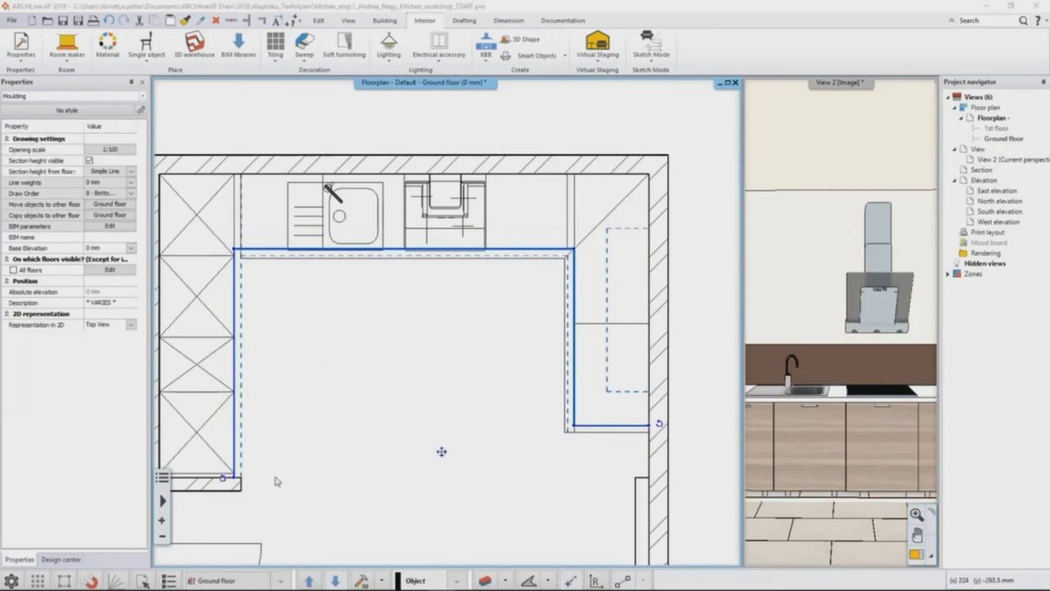
{"action": "double_click", "coordinate": [275, 481]}
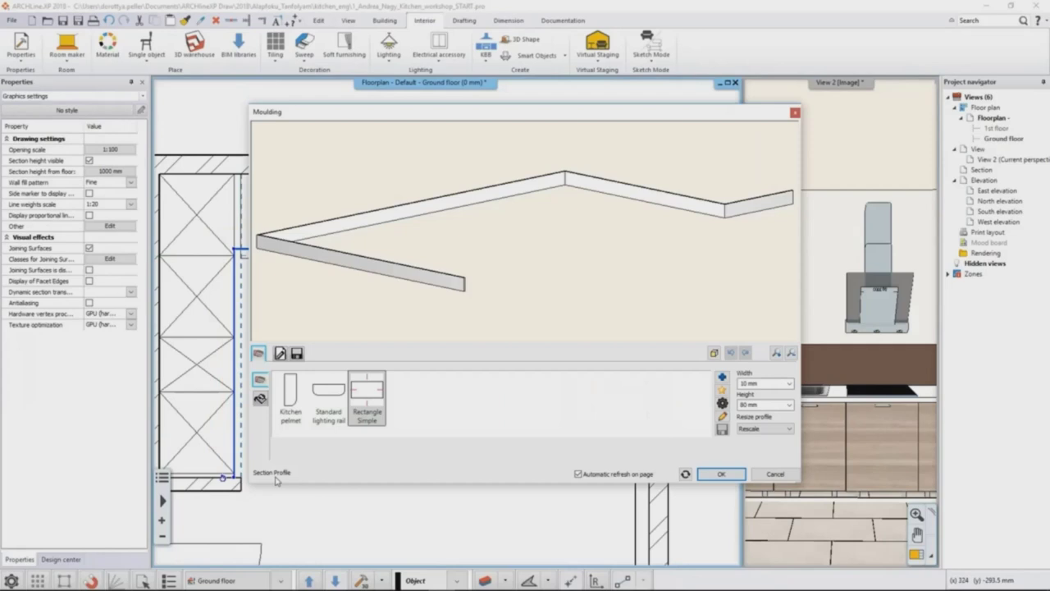
{"action": "left_click", "coordinate": [722, 416]}
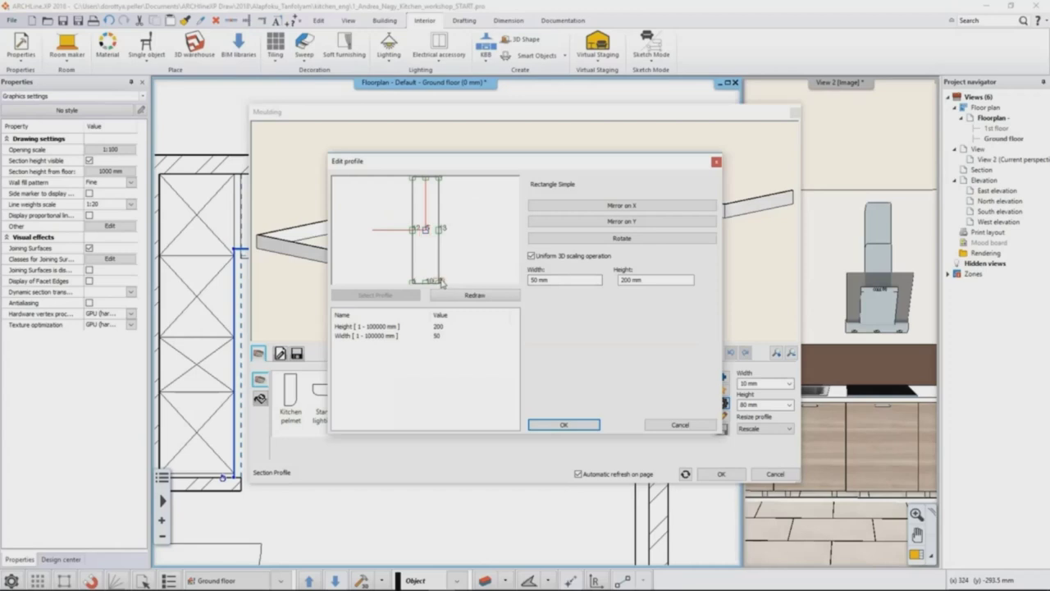
{"action": "left_click", "coordinate": [564, 425]}
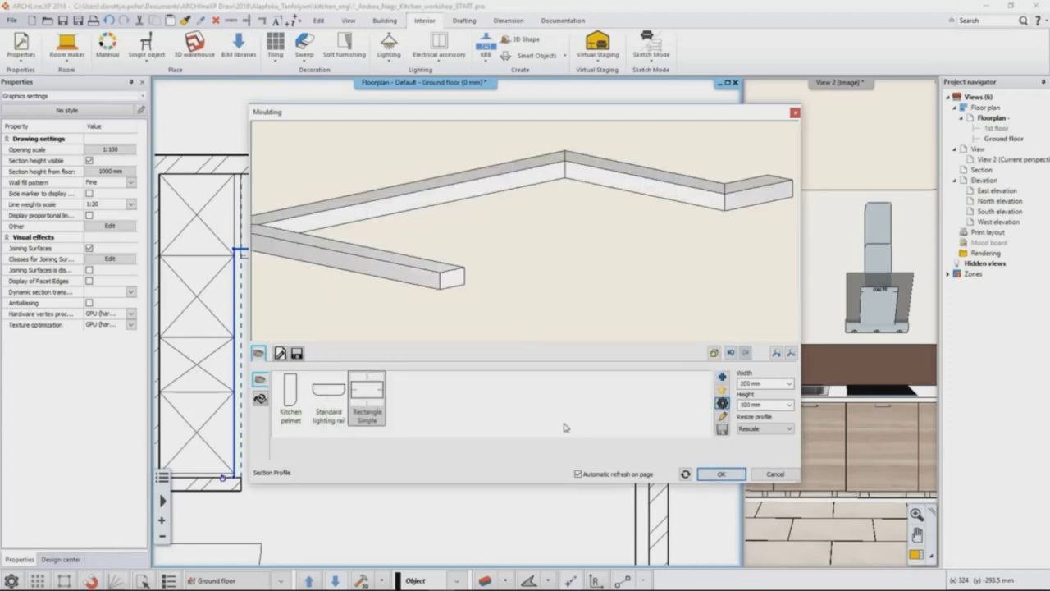
{"action": "double_click", "coordinate": [773, 384]}
{"action": "type", "text": "30"}
{"action": "double_click", "coordinate": [767, 405]}
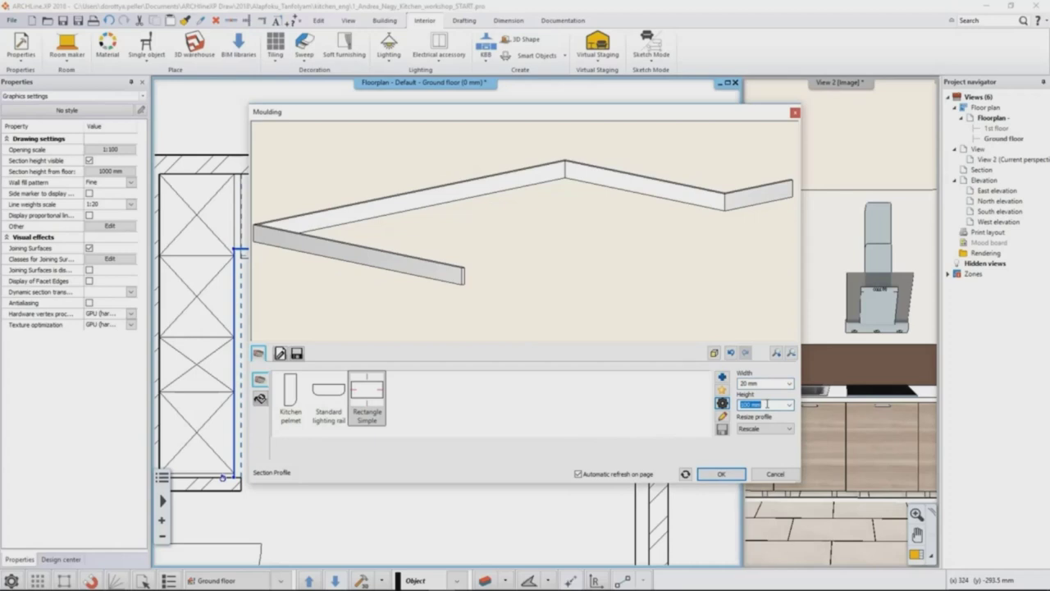
{"action": "left_click", "coordinate": [726, 475]}
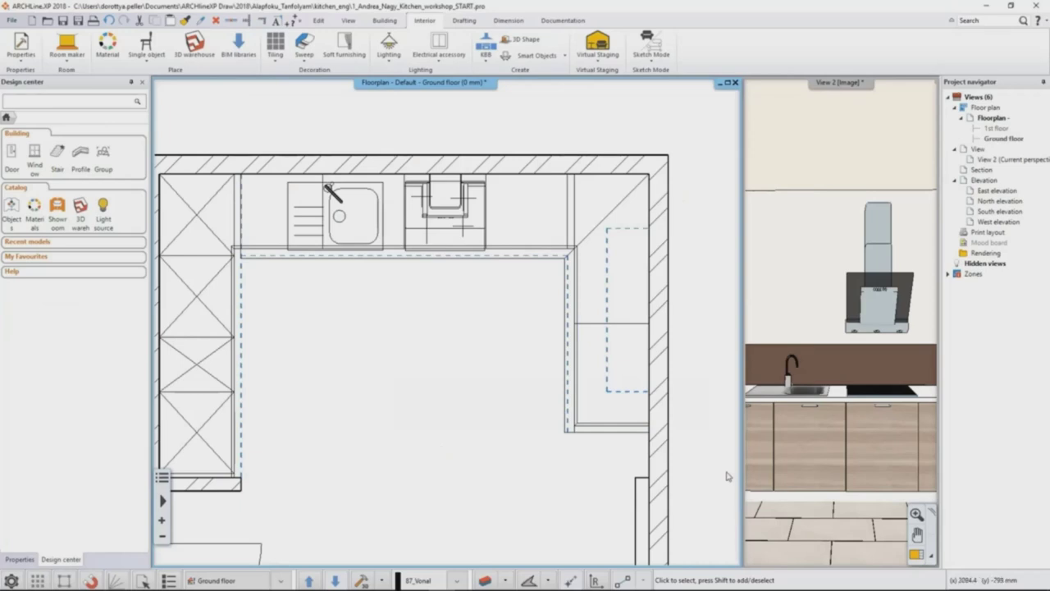
Step: Open the 400 mm wide high cabinet for editing and delete its lower door
{"action": "left_click", "coordinate": [205, 371]}
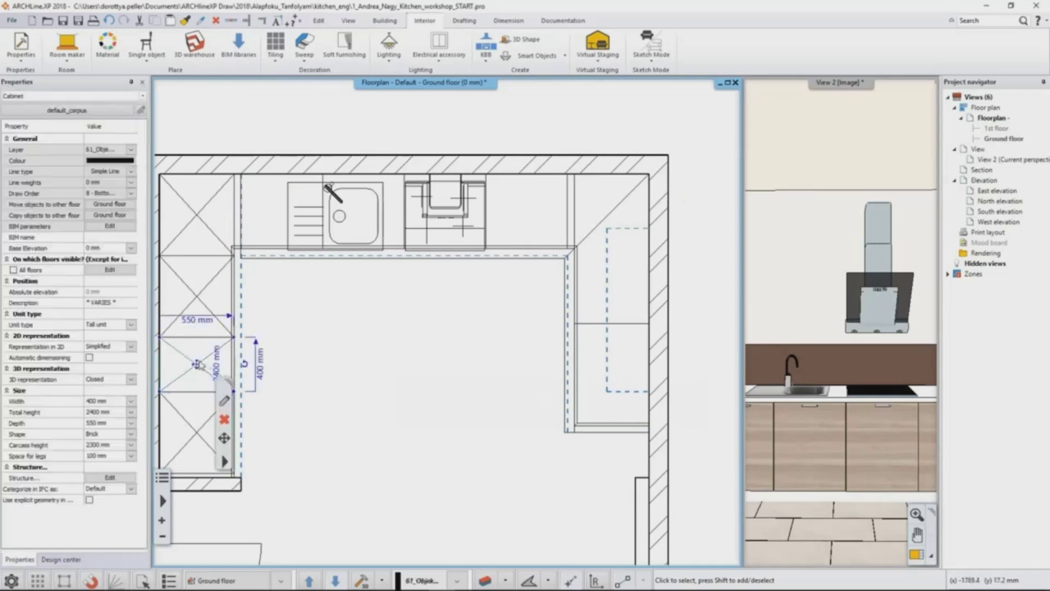
{"action": "left_click", "coordinate": [224, 401]}
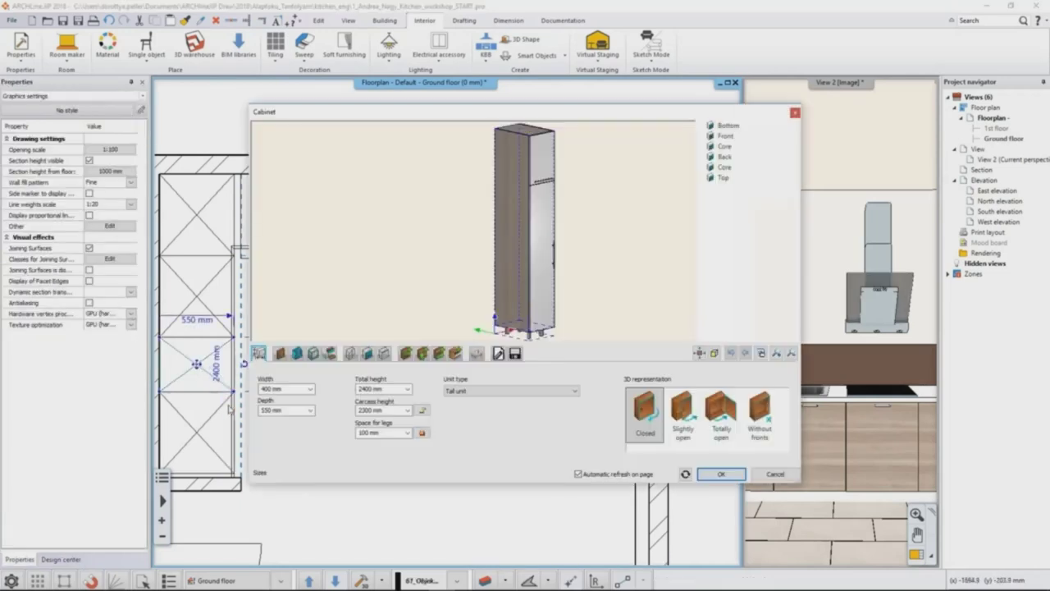
{"action": "left_click", "coordinate": [551, 261]}
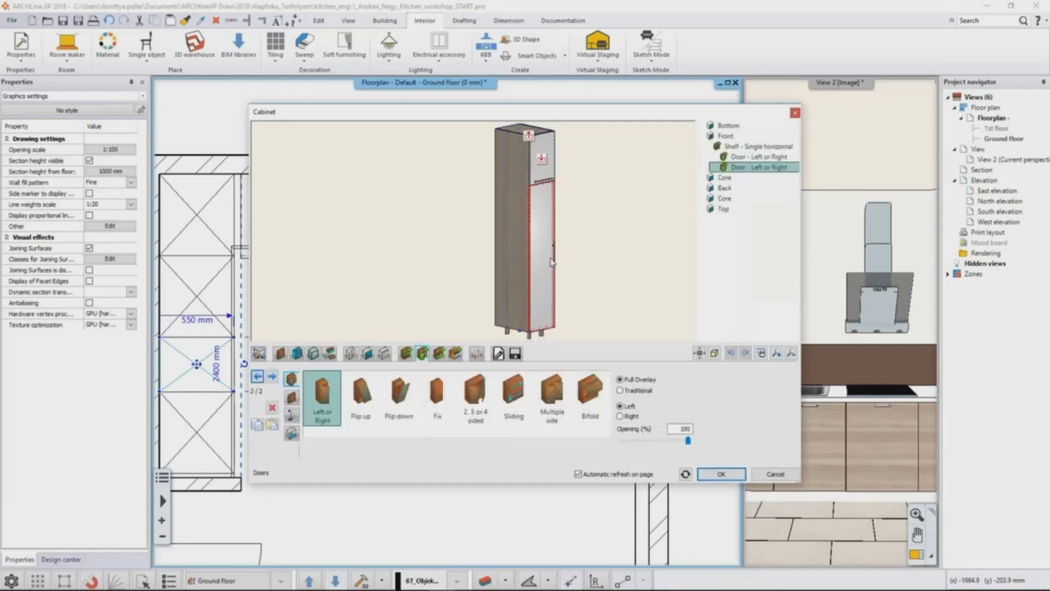
{"action": "left_click", "coordinate": [272, 408]}
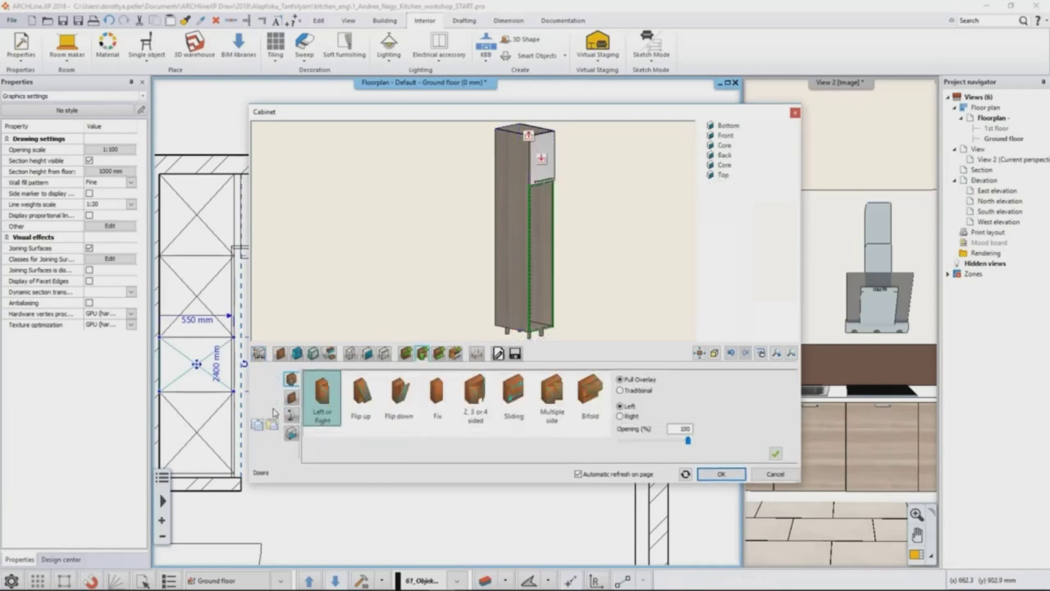
Step: Insert a single horizontal shelf in the high cabinet's lower opening, with 280 mm above it and 1380 mm below
{"action": "left_click", "coordinate": [534, 256]}
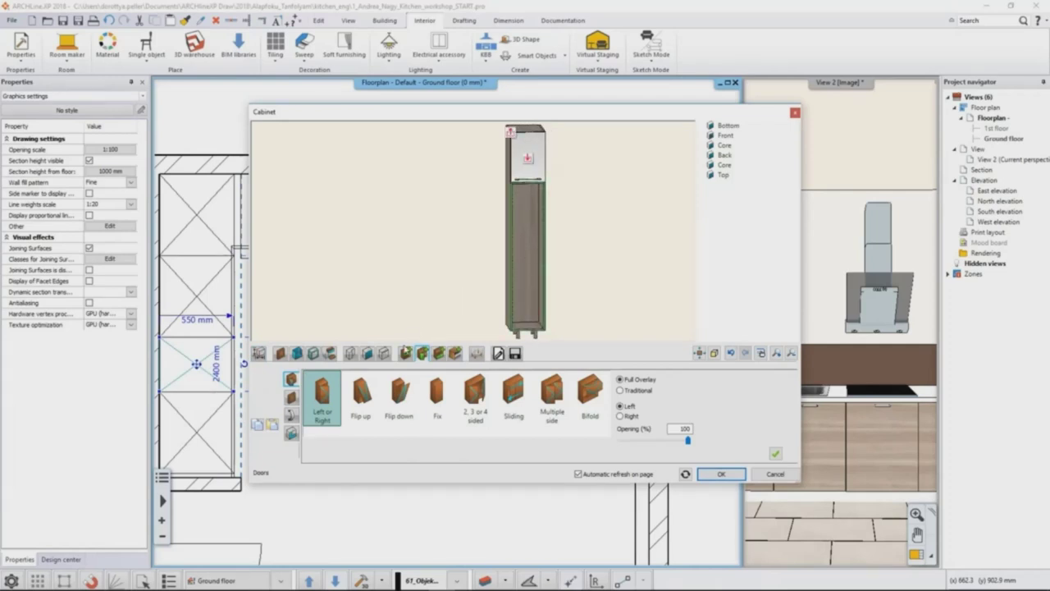
{"action": "left_click", "coordinate": [406, 353]}
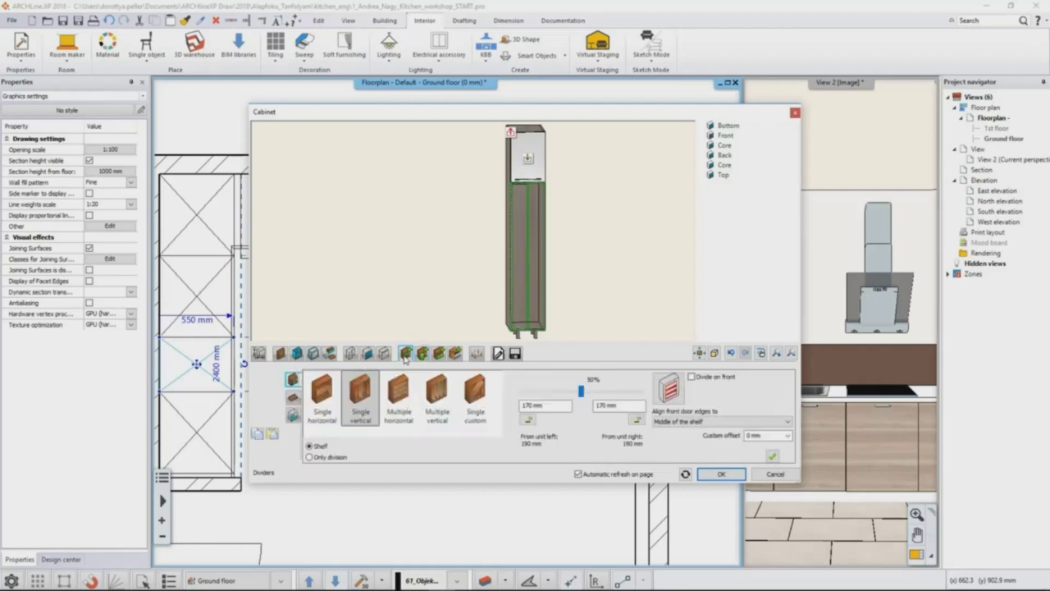
{"action": "left_click", "coordinate": [324, 393]}
{"action": "key", "text": "Tab"}
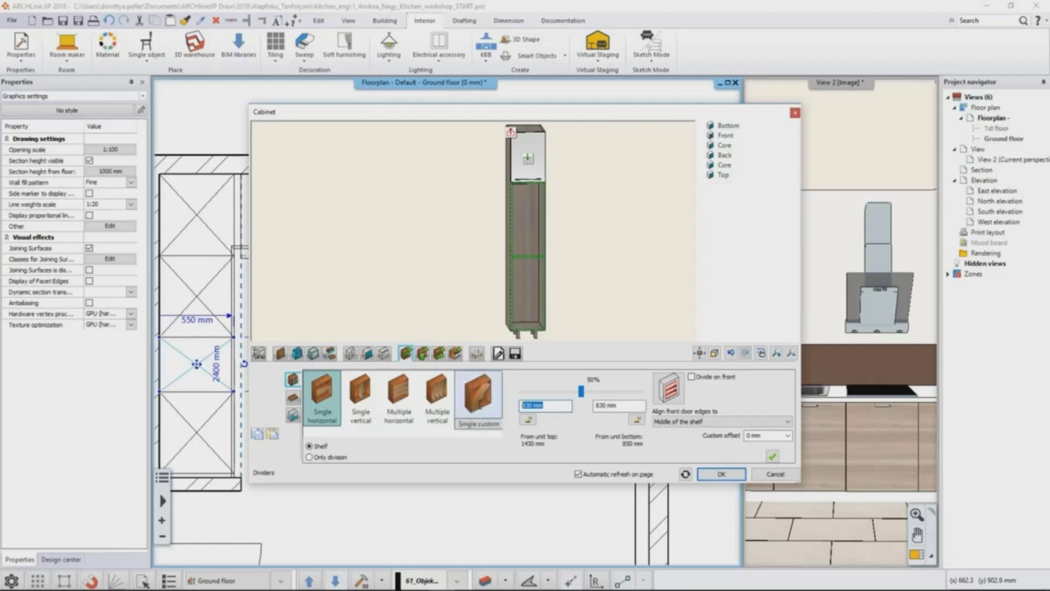
{"action": "type", "text": "280"}
{"action": "left_click", "coordinate": [621, 407]}
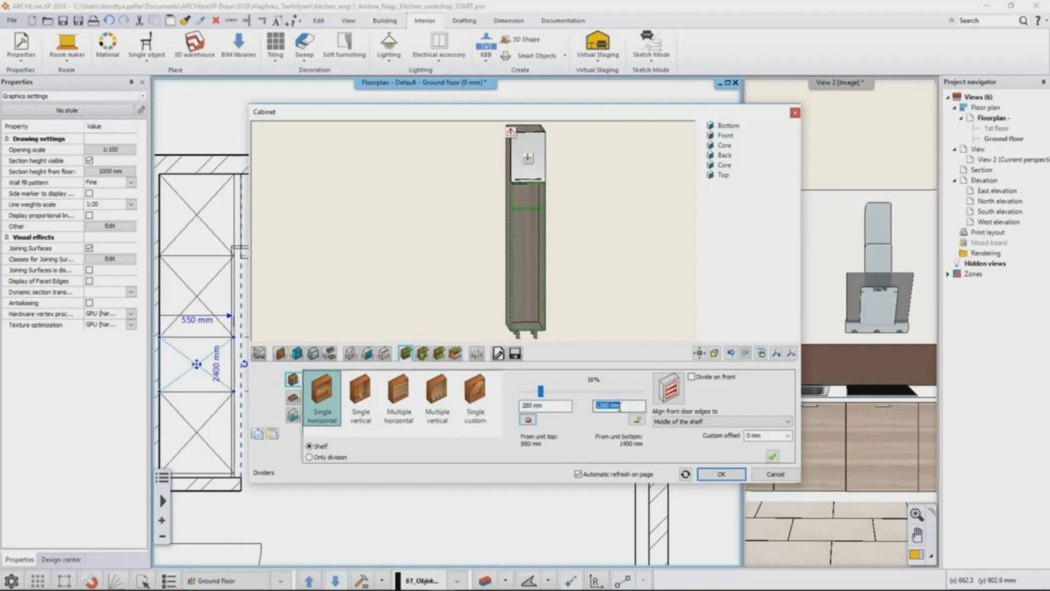
{"action": "type", "text": "1380"}
{"action": "left_click", "coordinate": [772, 455]}
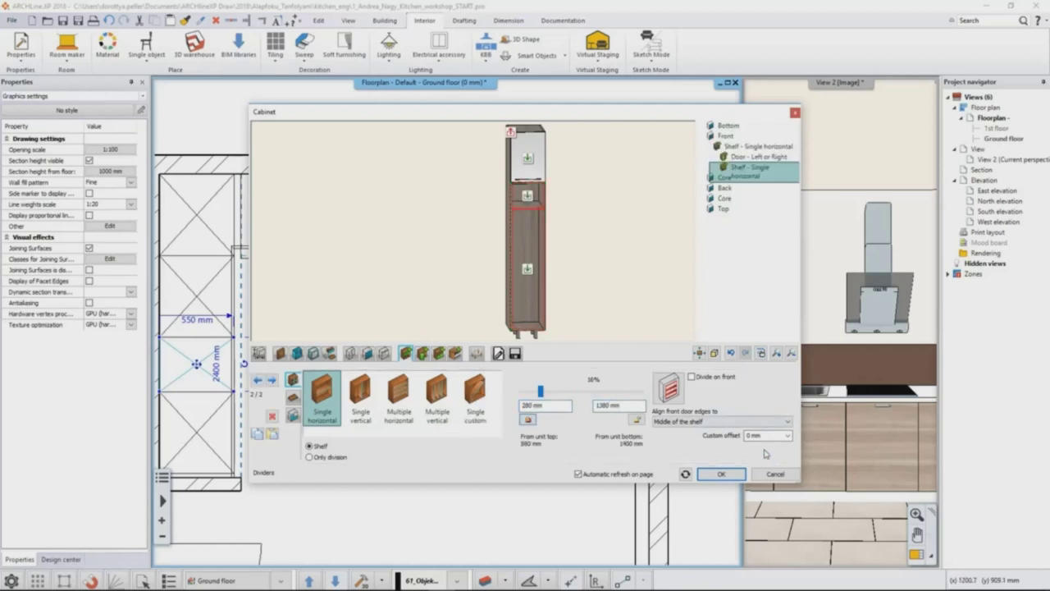
Step: Split the compartment above the new shelf with a second single horizontal shelf at mid-height, leaving 130 mm on each side
{"action": "scroll", "coordinate": [517, 215], "scroll_direction": "up", "scroll_amount": 5}
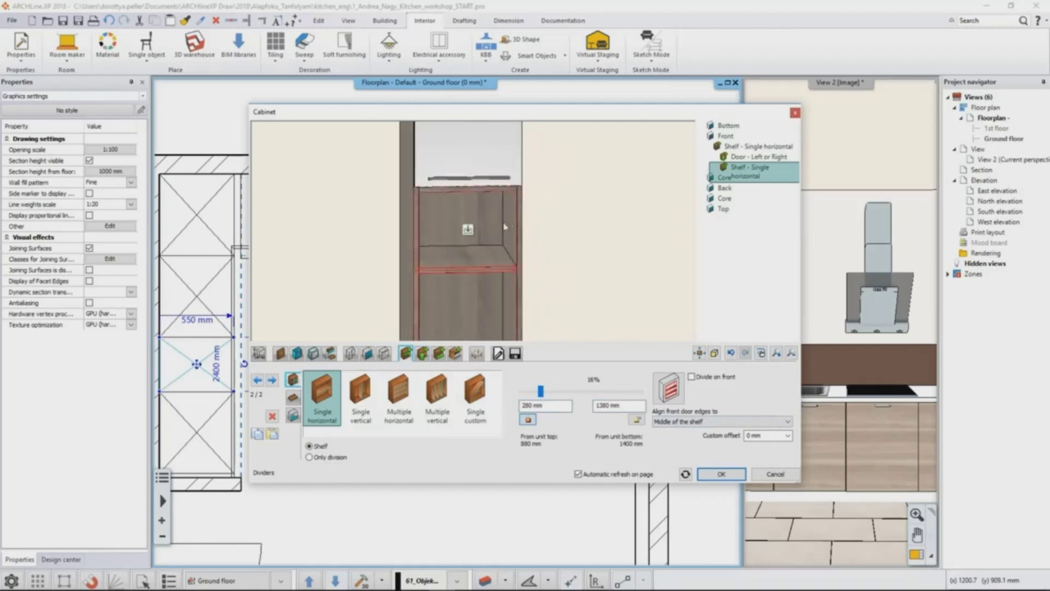
{"action": "left_click", "coordinate": [467, 230]}
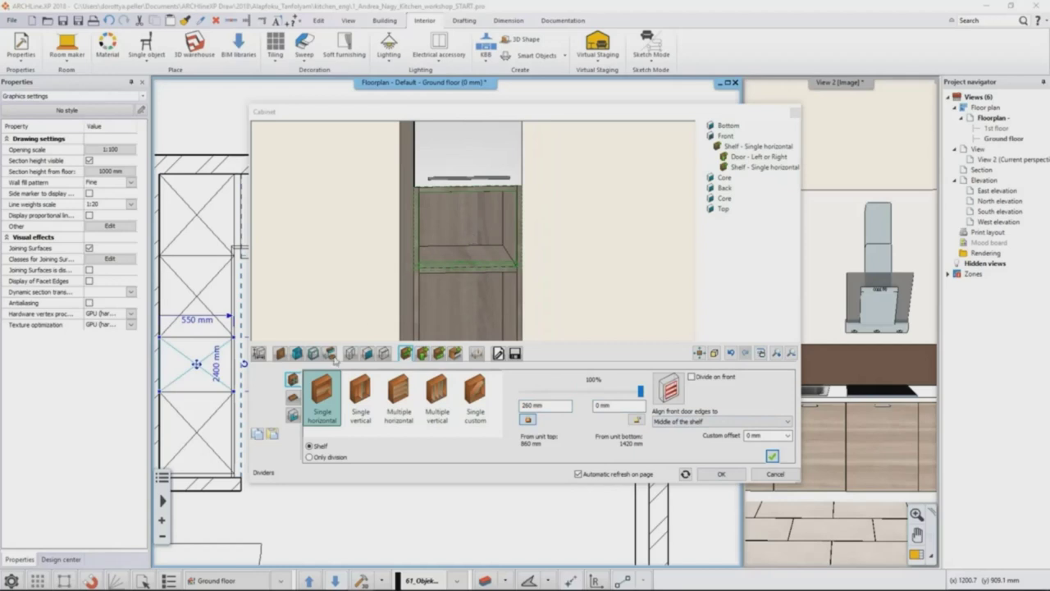
{"action": "left_click", "coordinate": [329, 399]}
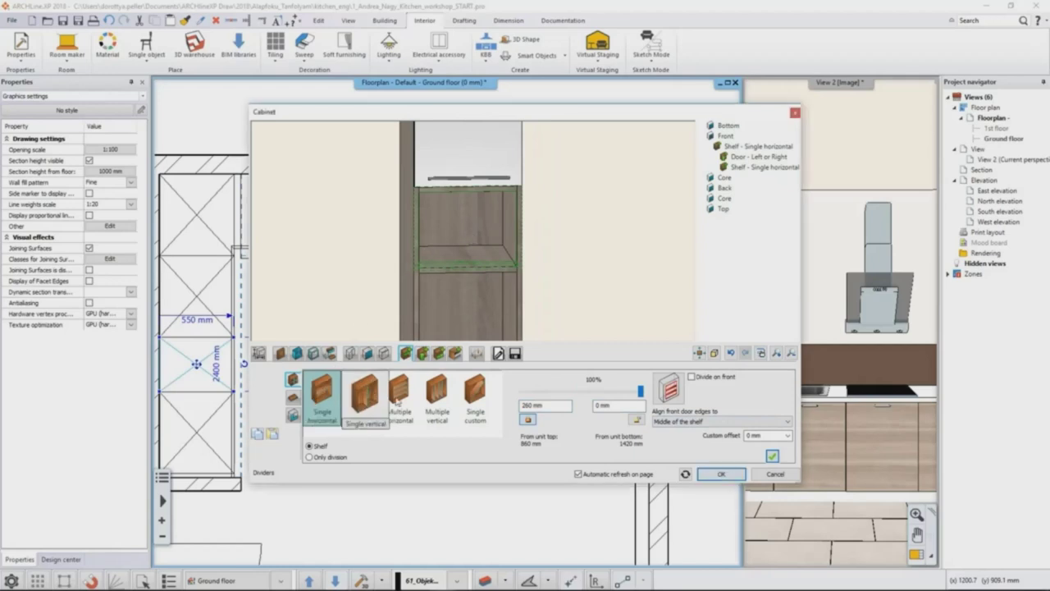
{"action": "left_click_drag", "start_coordinate": [641, 392], "coordinate": [581, 401]}
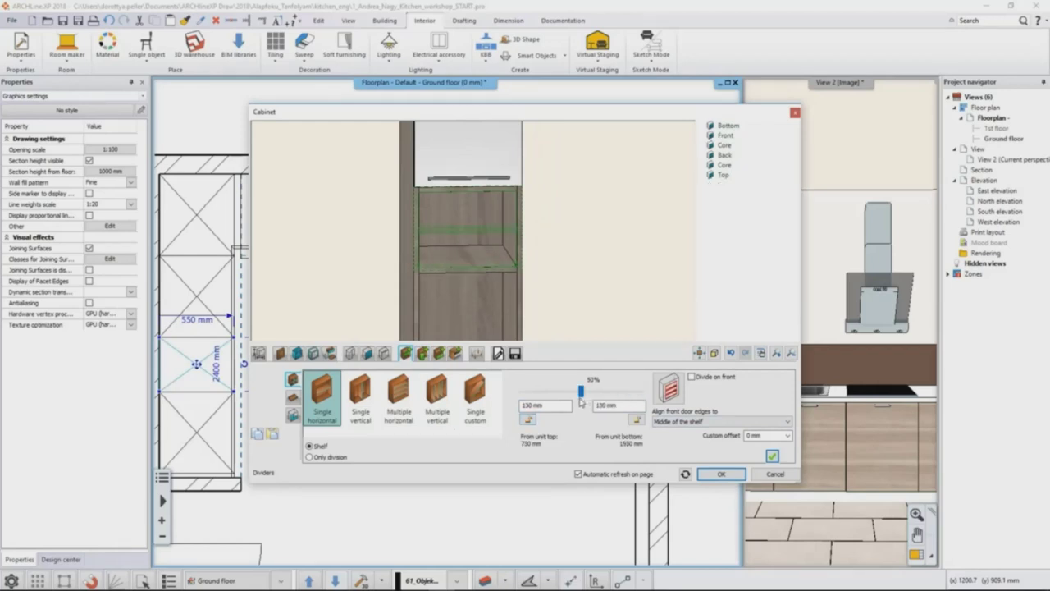
{"action": "left_click", "coordinate": [772, 456]}
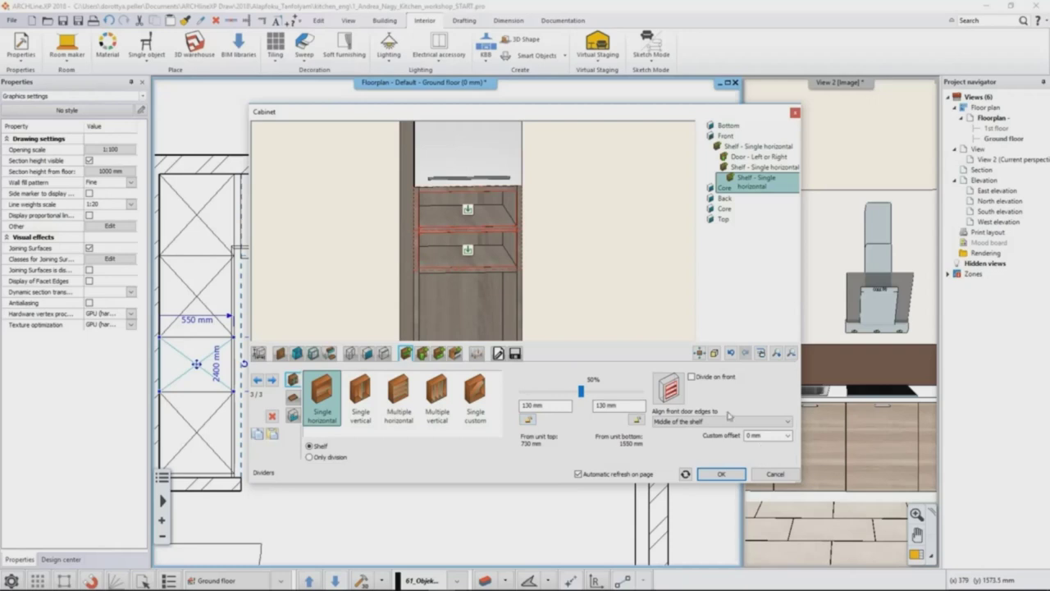
Step: Divide each of the two small compartments with Multiple vertical shelves, using 2 evenly spaced items
{"action": "left_click", "coordinate": [469, 210]}
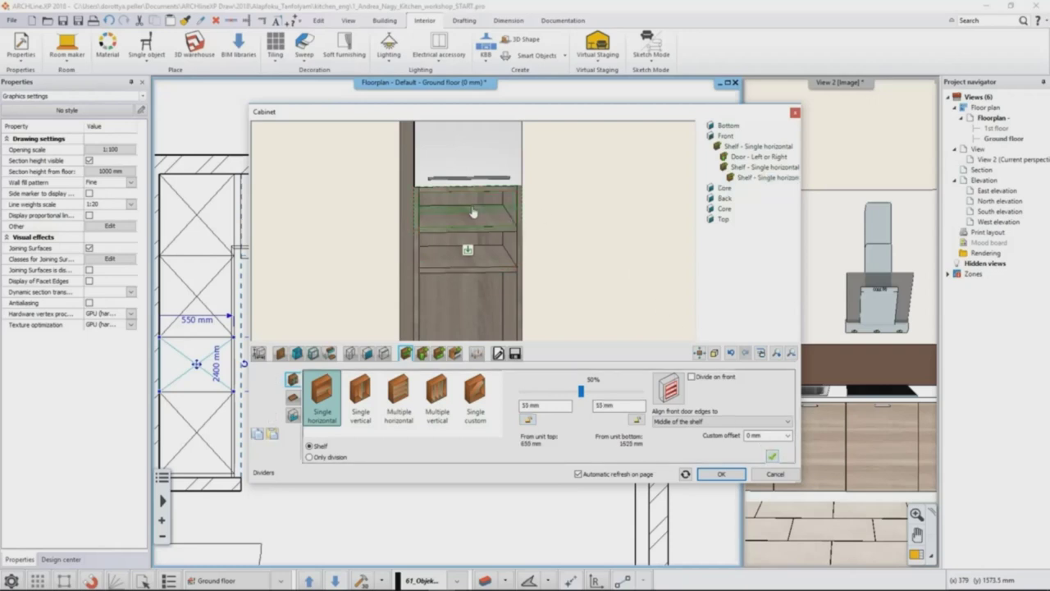
{"action": "left_click", "coordinate": [445, 407]}
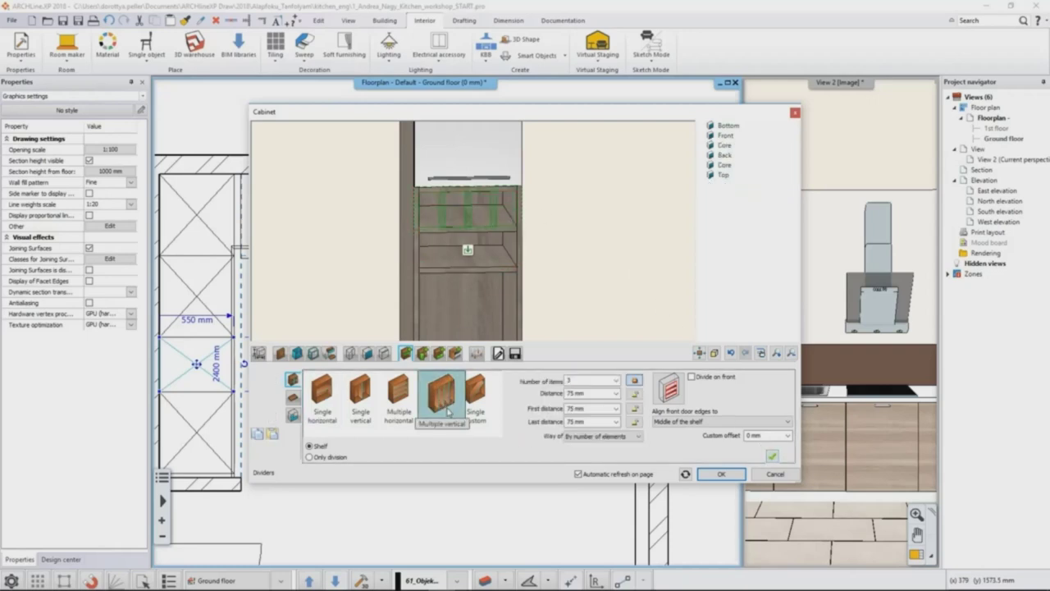
{"action": "double_click", "coordinate": [588, 380]}
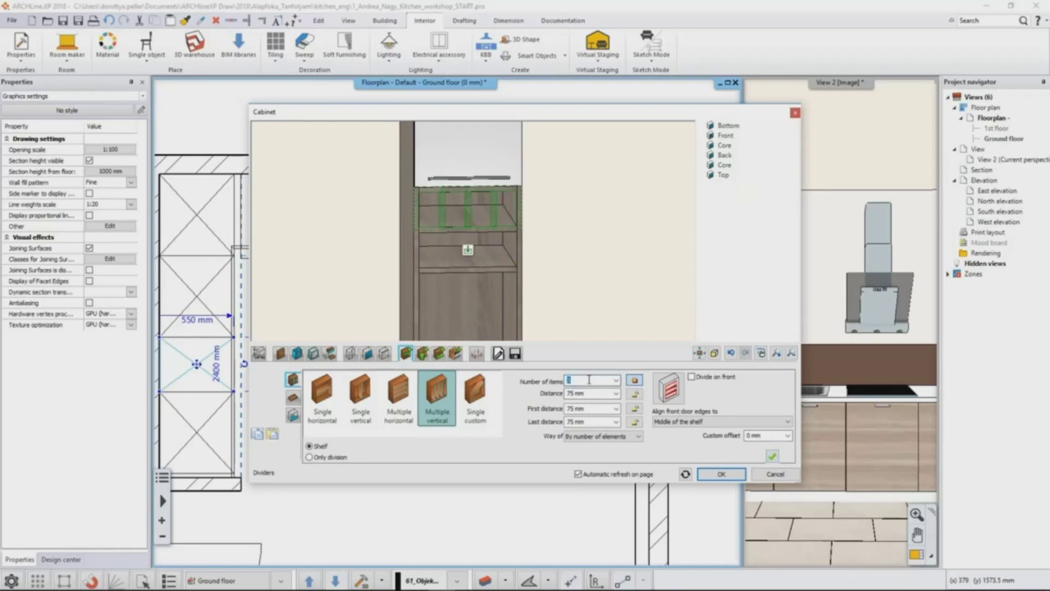
{"action": "key", "text": "Tab"}
{"action": "left_click", "coordinate": [772, 455]}
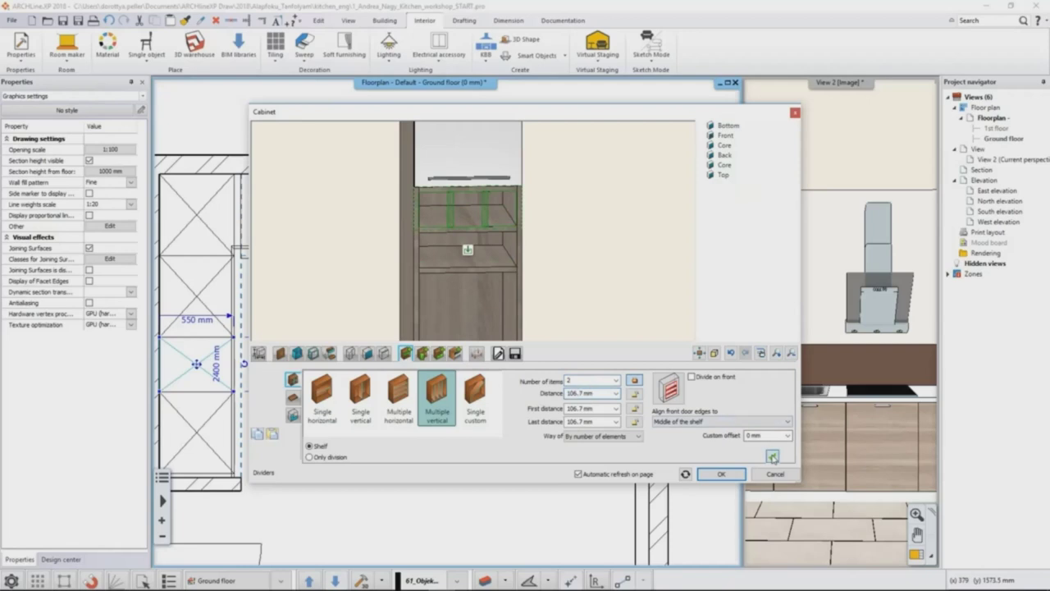
{"action": "left_click", "coordinate": [465, 258]}
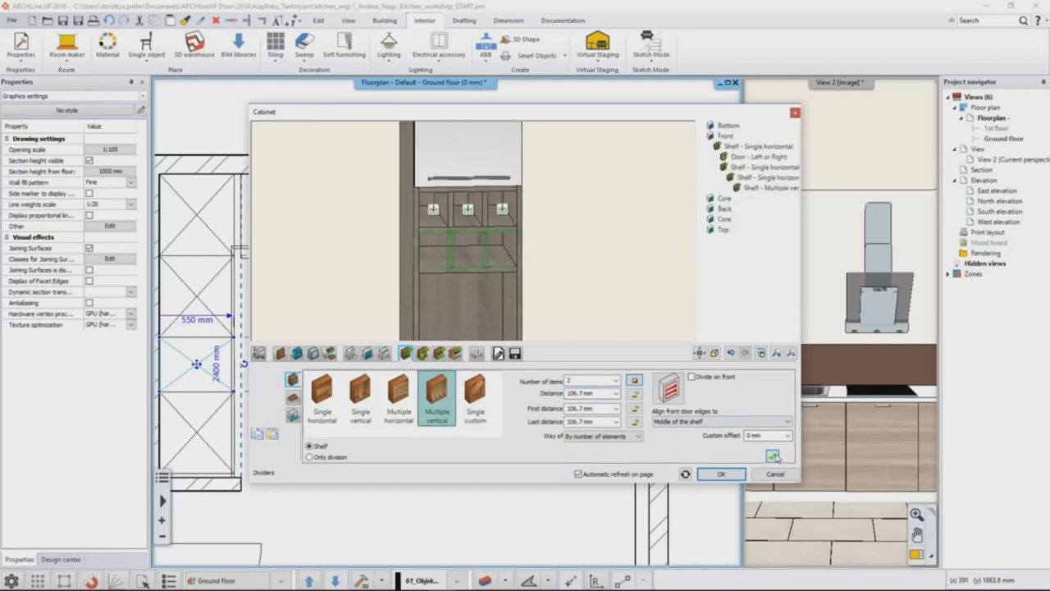
{"action": "left_click", "coordinate": [772, 455]}
Step: Choose a Single with front drawer for the tall lower compartment and assign the Narrow pull-out storage drawer object instead of the default
{"action": "scroll", "coordinate": [564, 282], "scroll_direction": "down", "scroll_amount": 3}
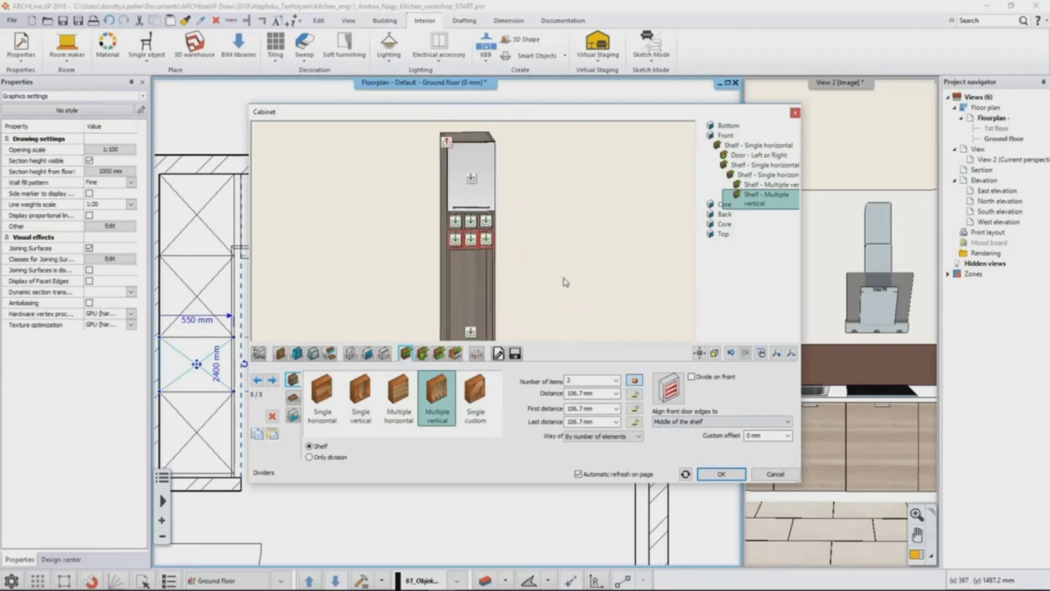
{"action": "middle_click_drag", "start_coordinate": [562, 284], "coordinate": [566, 248]}
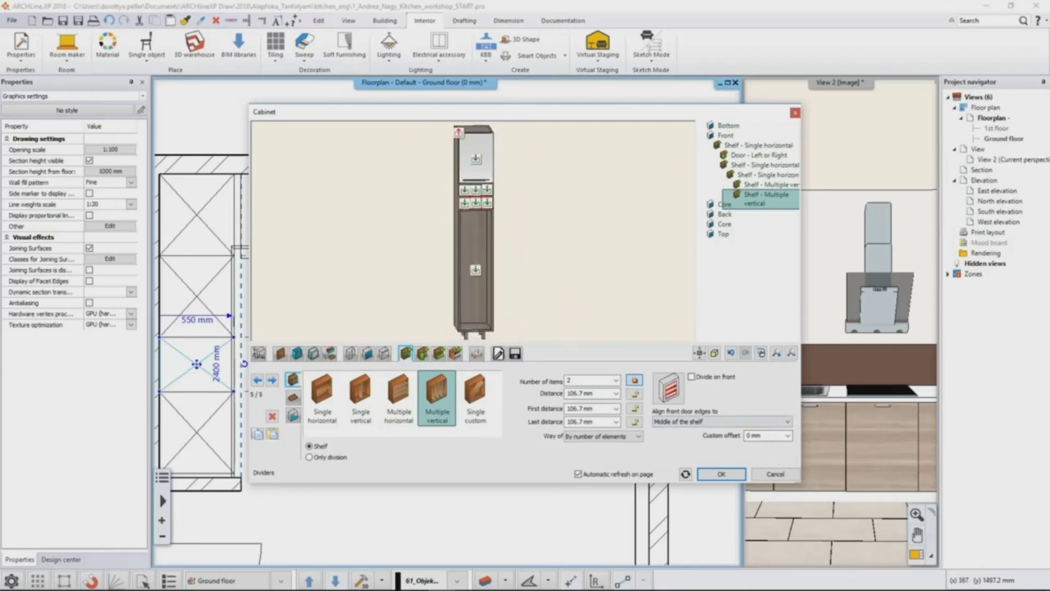
{"action": "left_click", "coordinate": [481, 278]}
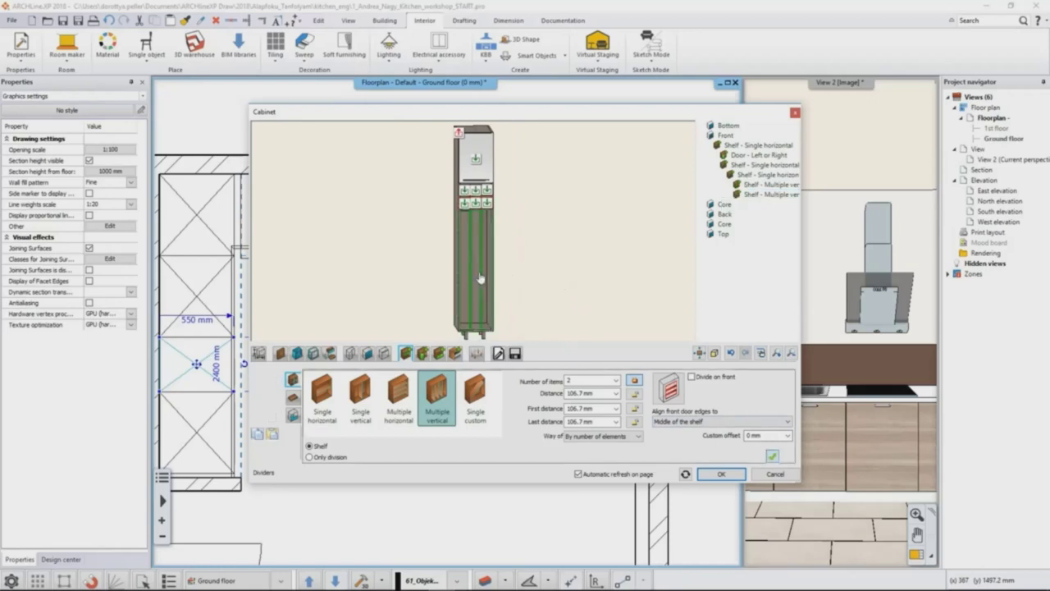
{"action": "left_click", "coordinate": [439, 353]}
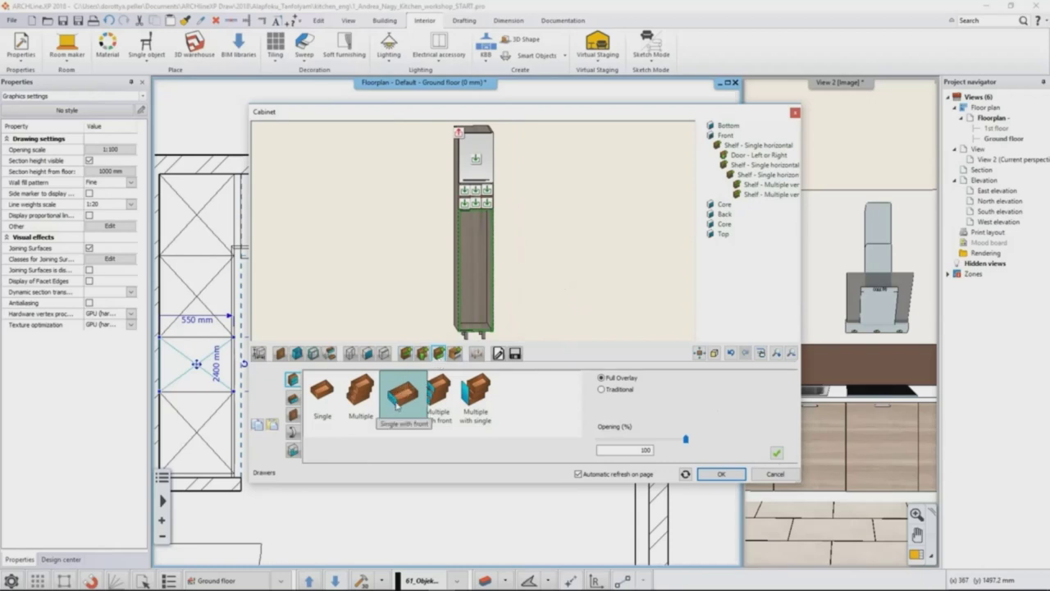
{"action": "left_click", "coordinate": [294, 402]}
{"action": "left_click", "coordinate": [309, 377]}
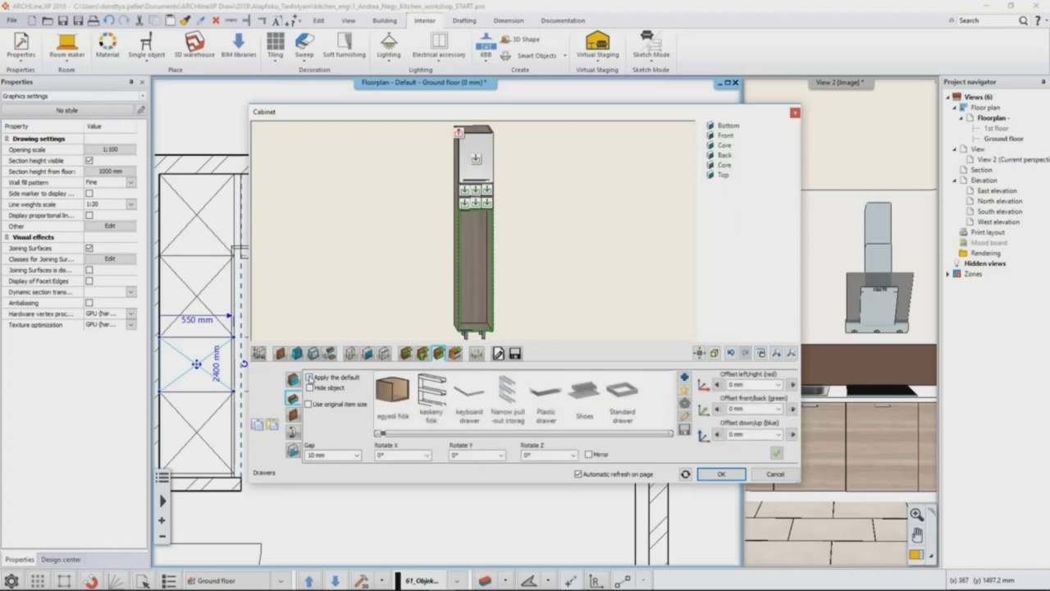
{"action": "left_click", "coordinate": [509, 402]}
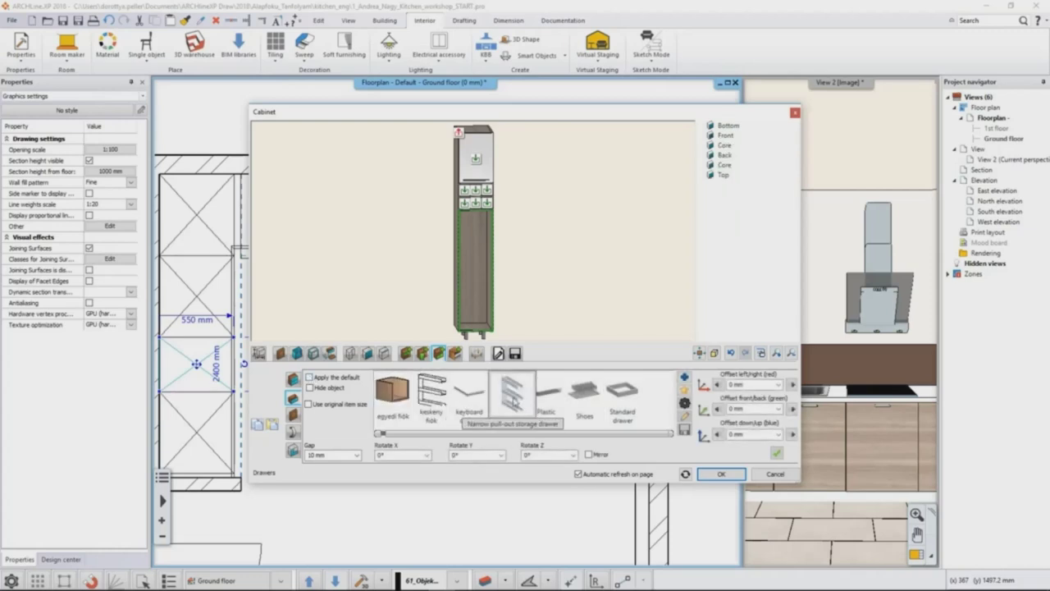
Step: Set the narrow pull-out storage drawer's height to 1100 mm and insert the drawer into the lower compartment
{"action": "left_click", "coordinate": [684, 403]}
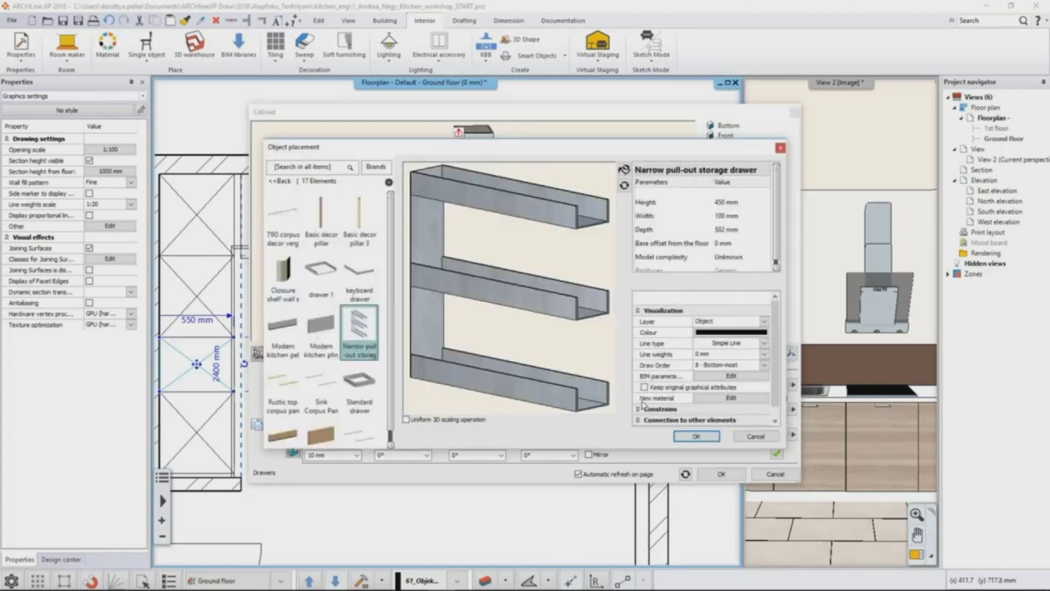
{"action": "left_click", "coordinate": [727, 202]}
{"action": "type", "text": "1100"}
{"action": "key", "text": "Return"}
{"action": "left_click", "coordinate": [697, 436]}
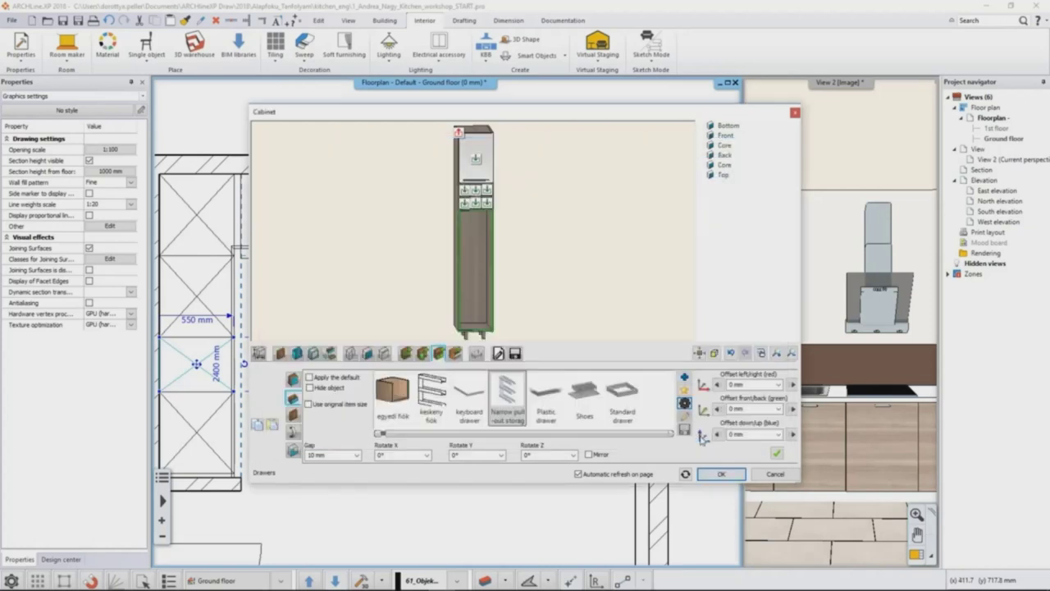
{"action": "left_click", "coordinate": [776, 453]}
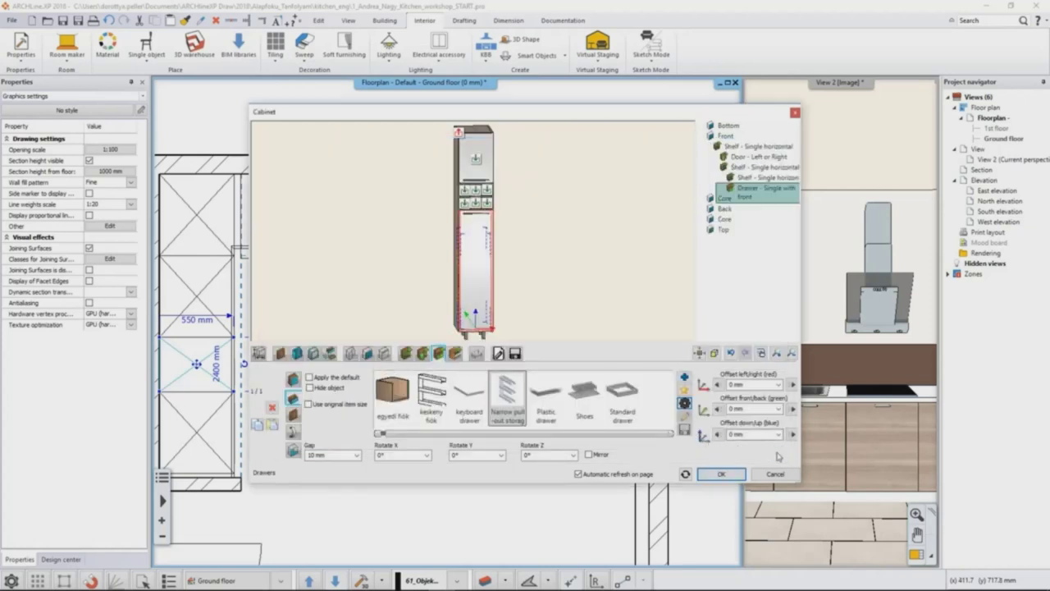
Step: Preview the cabinet in Totally open and Slightly open representation, restore Closed, and accept the cabinet changes
{"action": "left_click", "coordinate": [259, 353]}
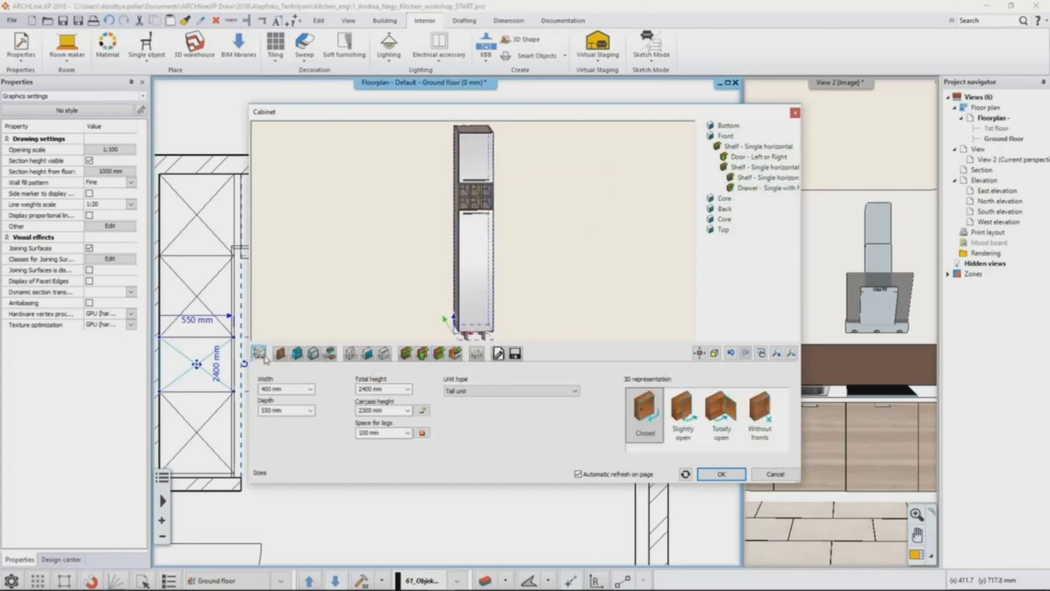
{"action": "left_click", "coordinate": [720, 410]}
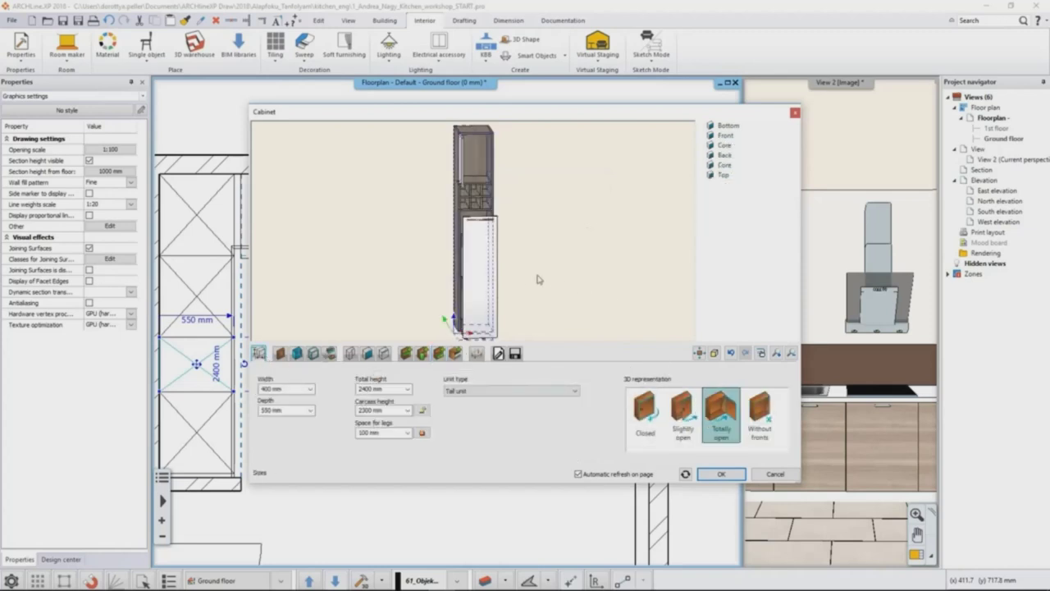
{"action": "left_click_drag", "start_coordinate": [508, 283], "coordinate": [404, 254]}
{"action": "left_click", "coordinate": [686, 410]}
{"action": "left_click", "coordinate": [640, 415]}
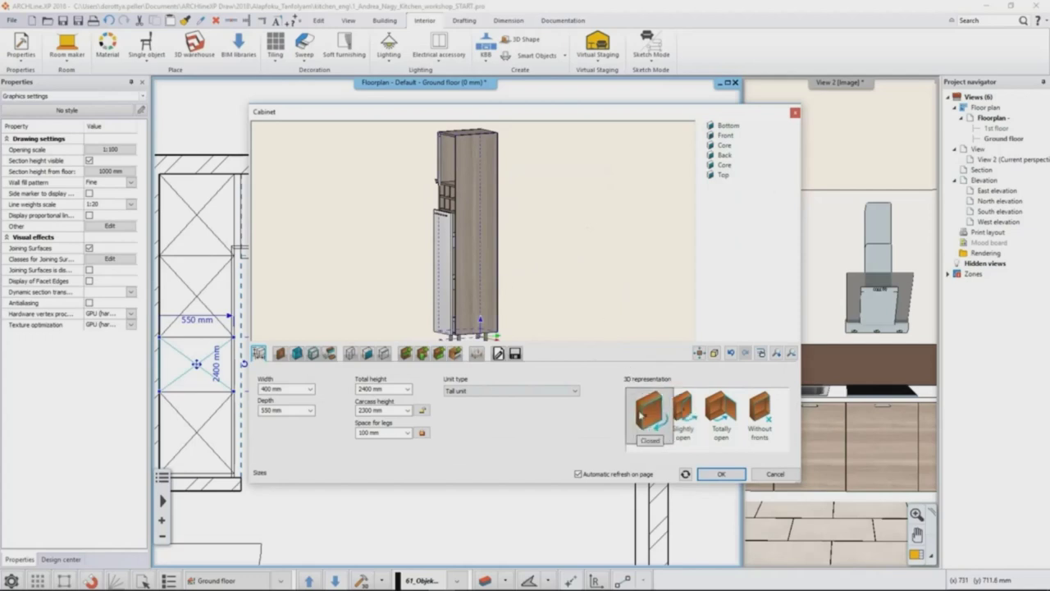
{"action": "left_click_drag", "start_coordinate": [493, 268], "coordinate": [593, 267]}
{"action": "left_click", "coordinate": [711, 476]}
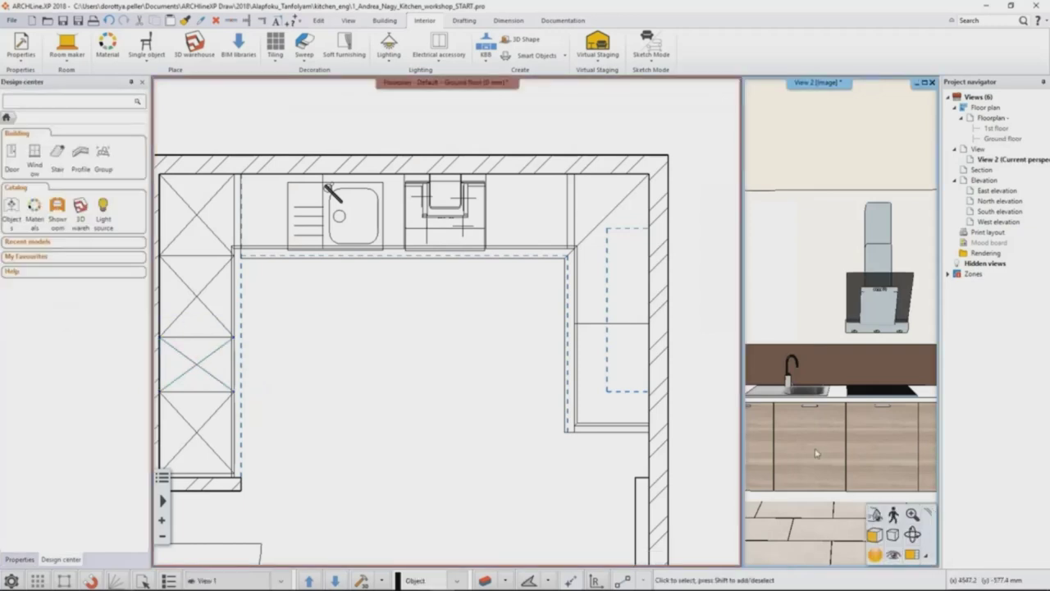
{"action": "left_click", "coordinate": [916, 555]}
{"action": "left_click", "coordinate": [916, 555]}
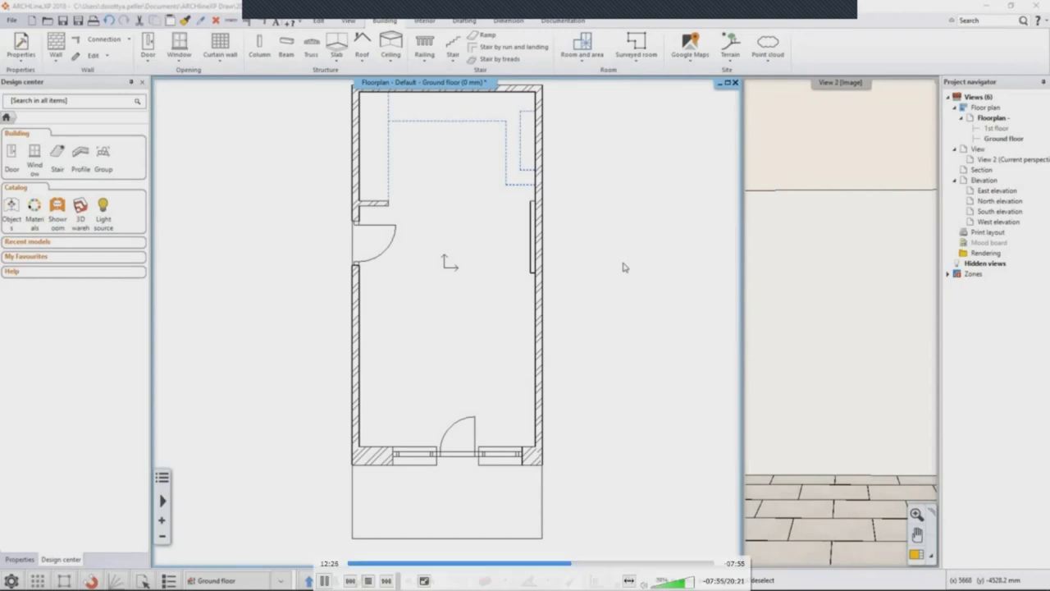
{"action": "key", "text": "space"}
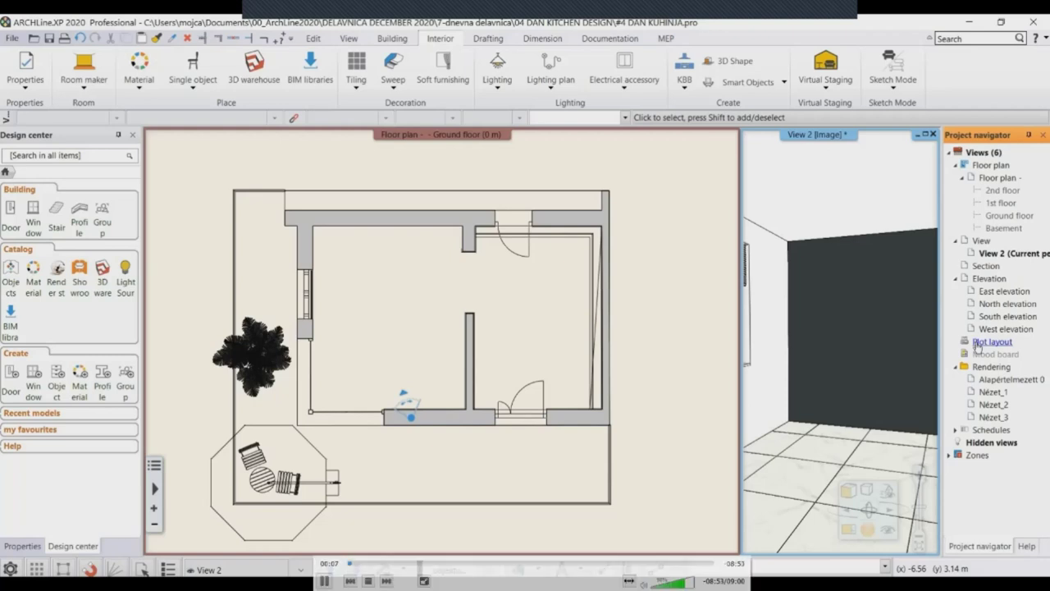
{"action": "left_click", "coordinate": [355, 563]}
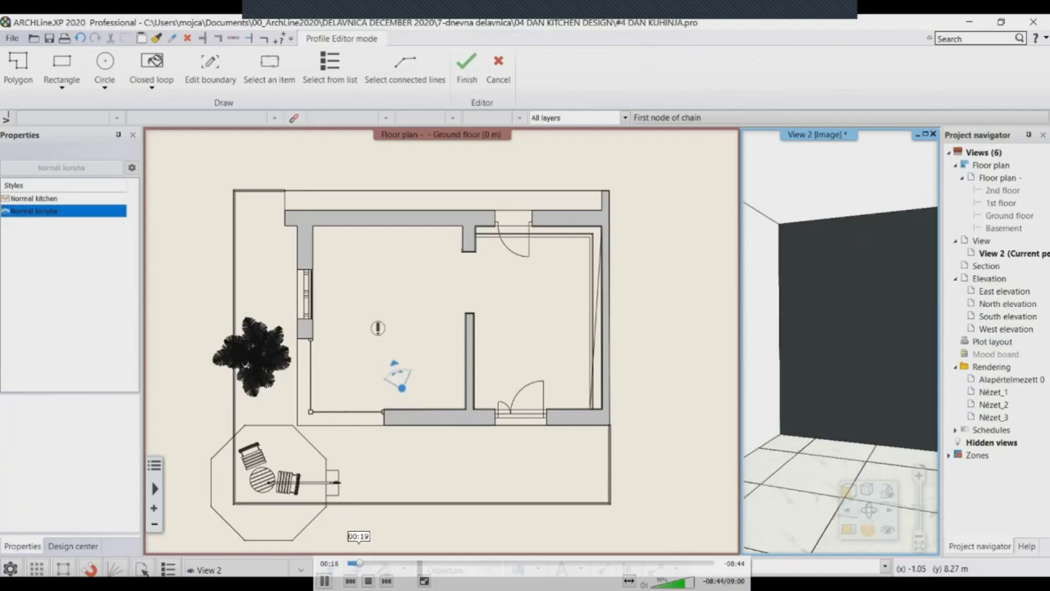
{"action": "left_click", "coordinate": [351, 562]}
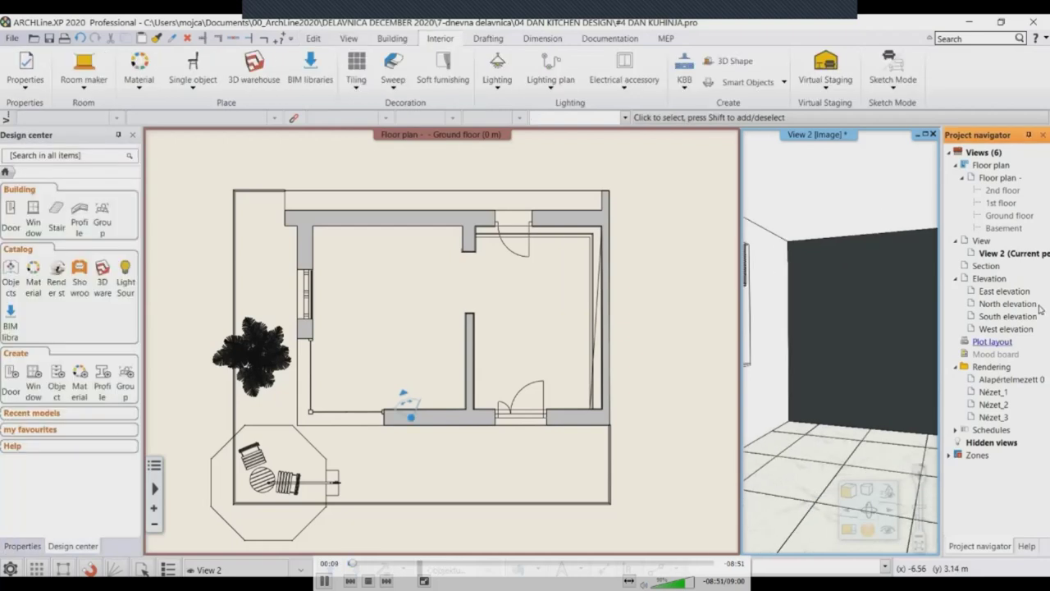